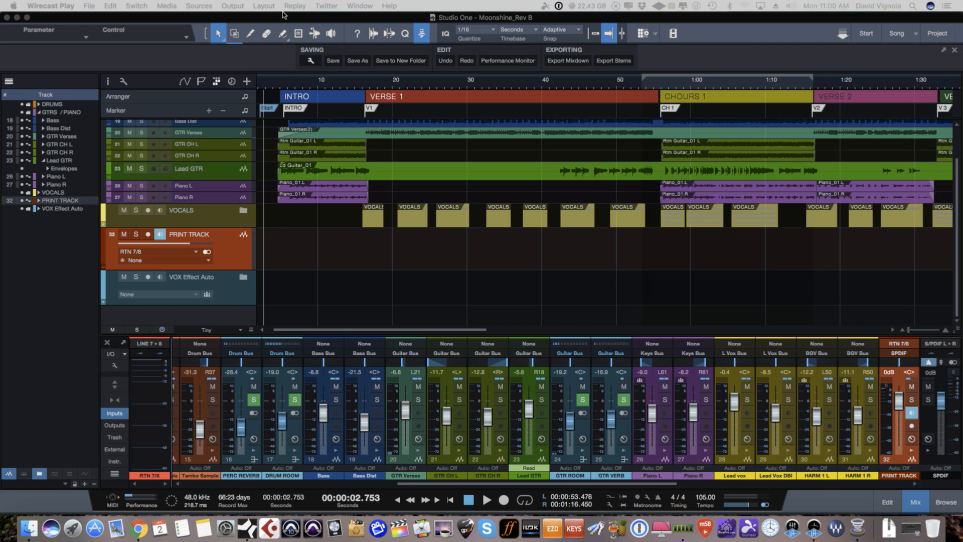
- Examine the song's Moonshine and Moonshine_Rev B folders in the Save to New Folder dialog without saving
click(277, 58)
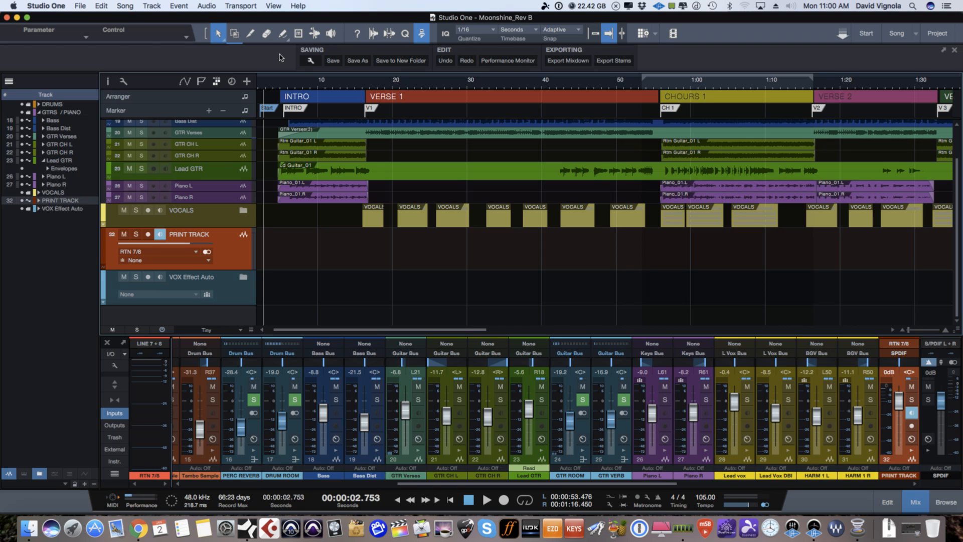
click(79, 6)
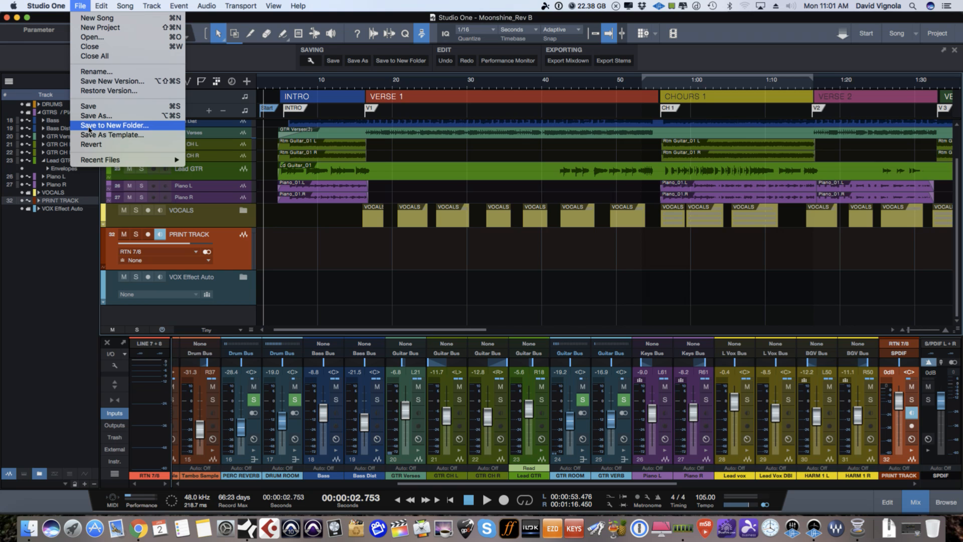
click(89, 127)
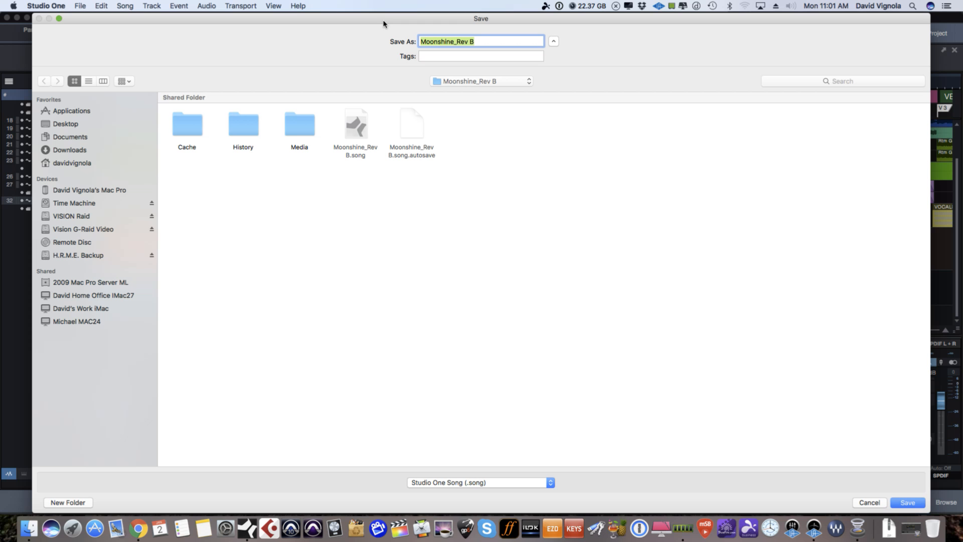
drag(383, 21, 392, 19)
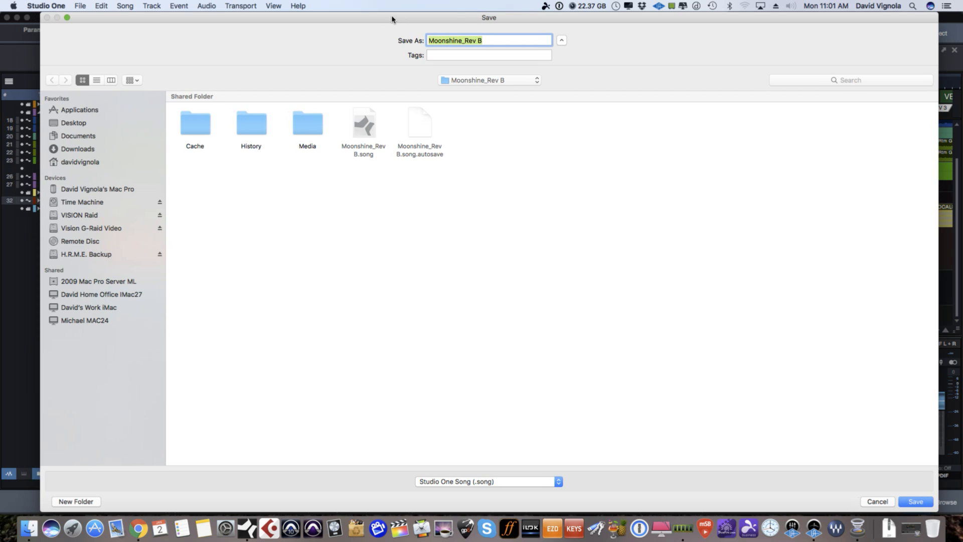
click(476, 80)
click(470, 102)
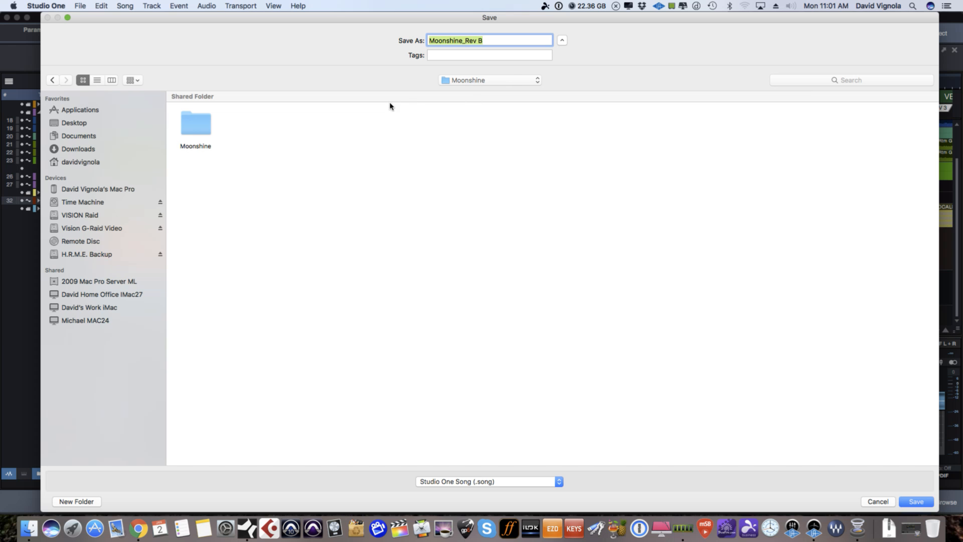
double_click(191, 126)
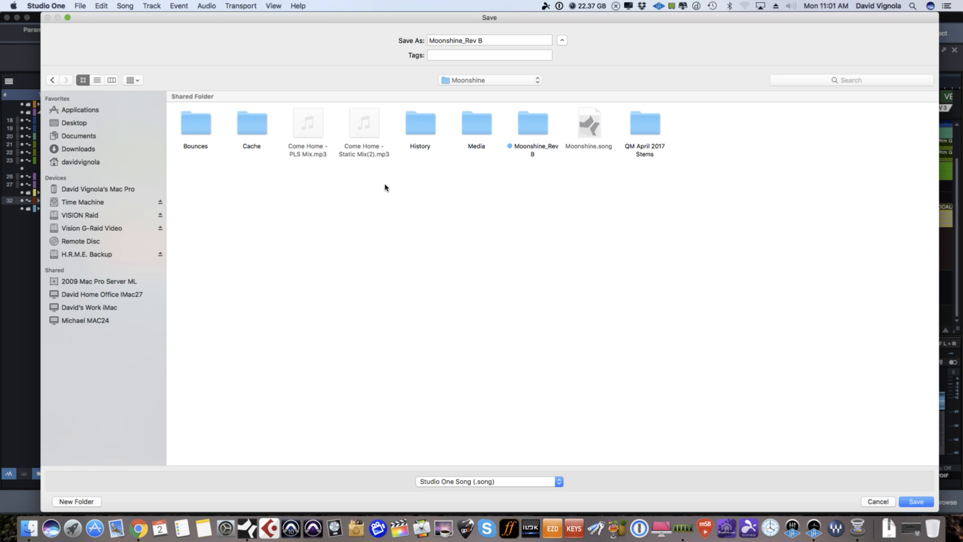
drag(531, 119, 504, 202)
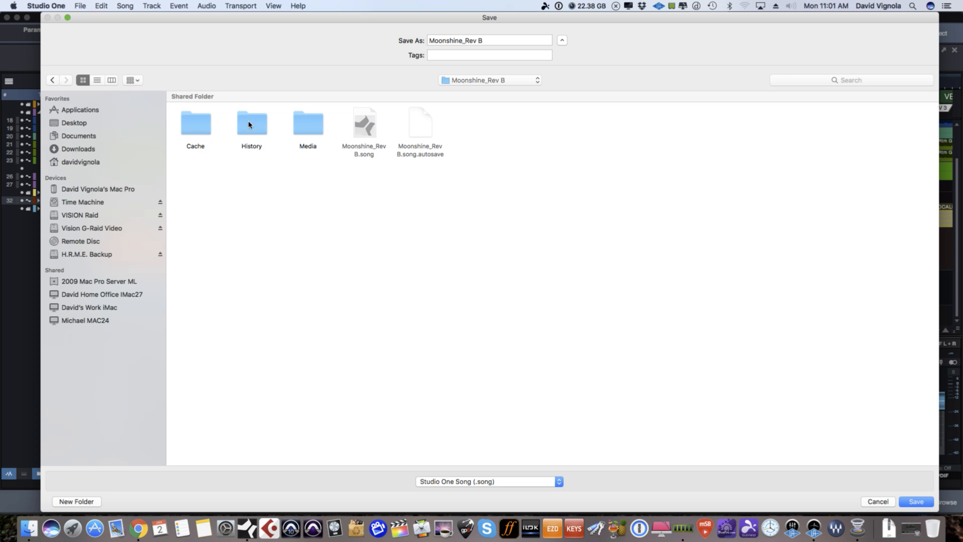
click(877, 501)
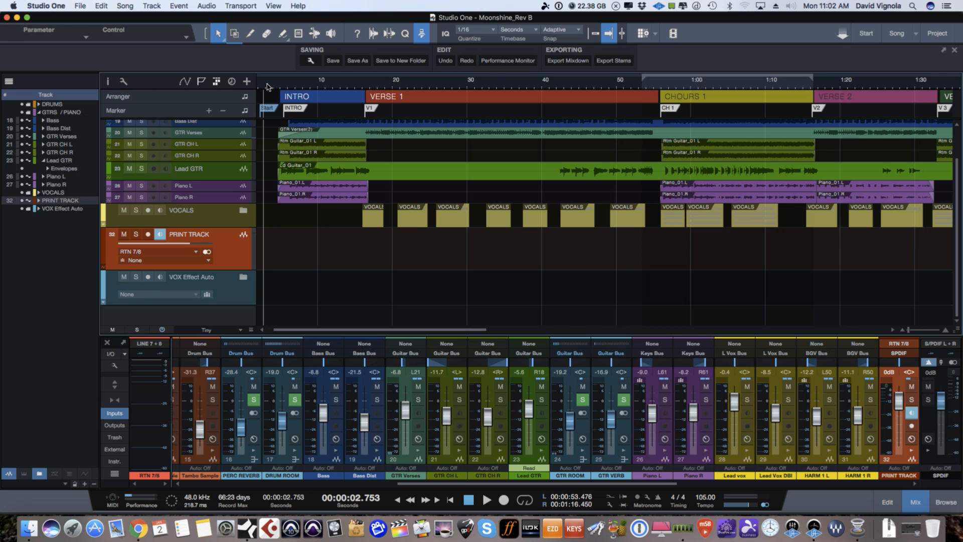
- Examine the inserts and sends across the mixer, from the instrument channels to the PRINT TRACK and the buses
key(w)
key(w)
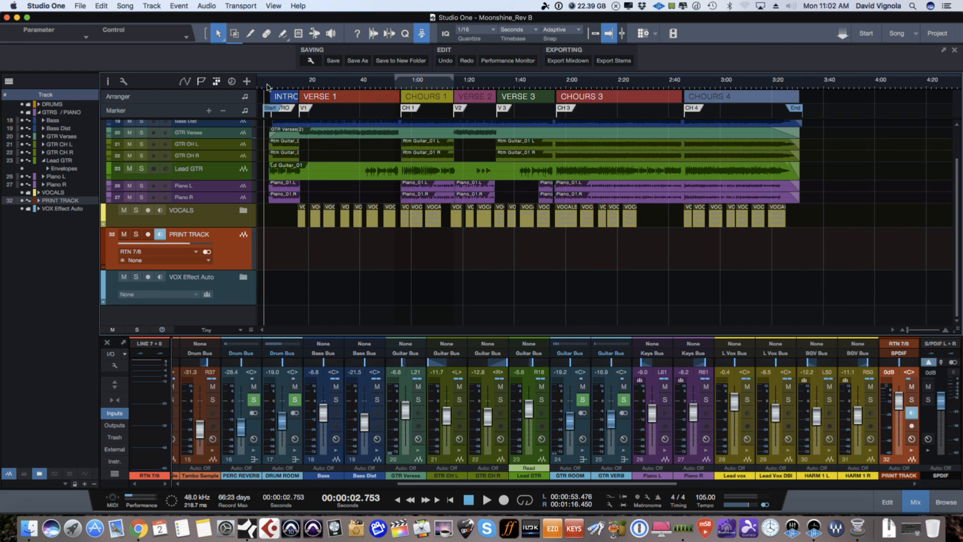
key(e)
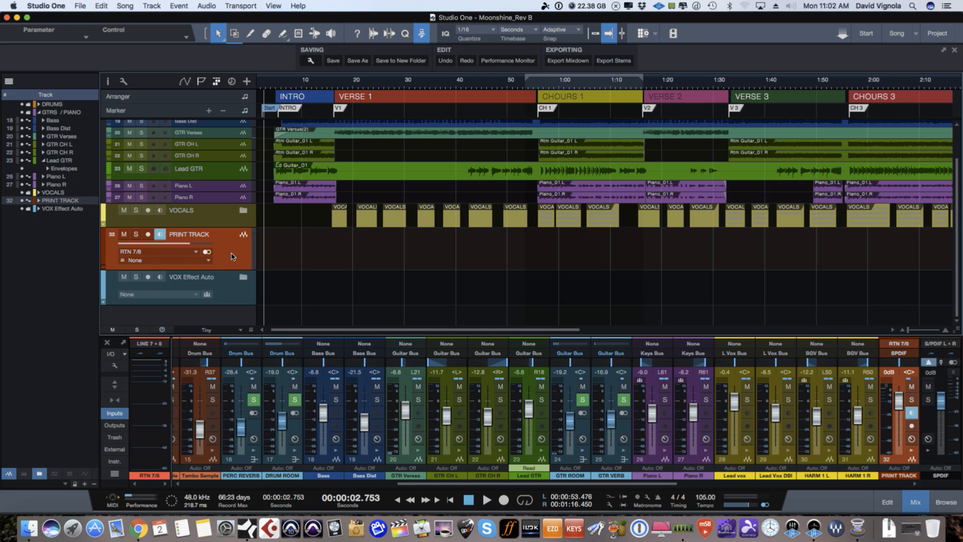
click(115, 385)
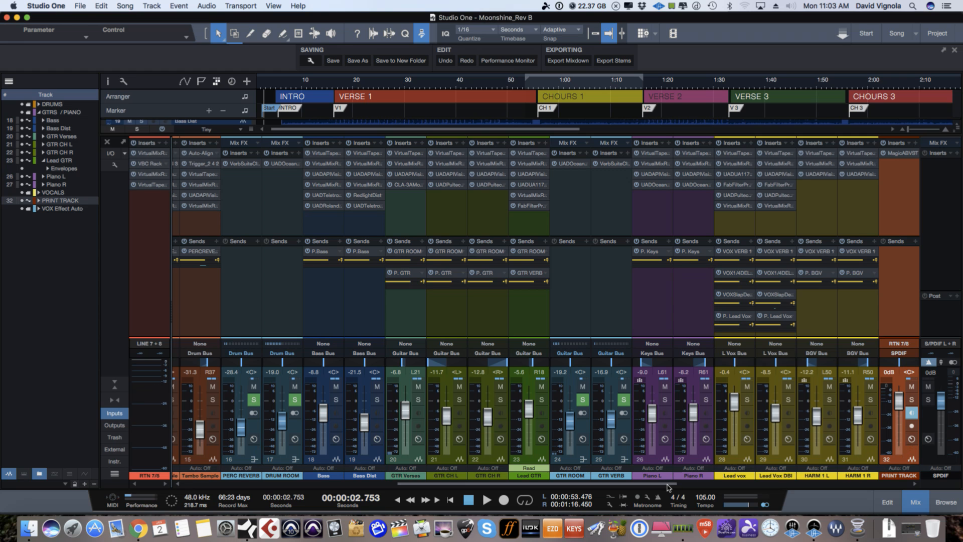
scroll(672, 477, right, 10)
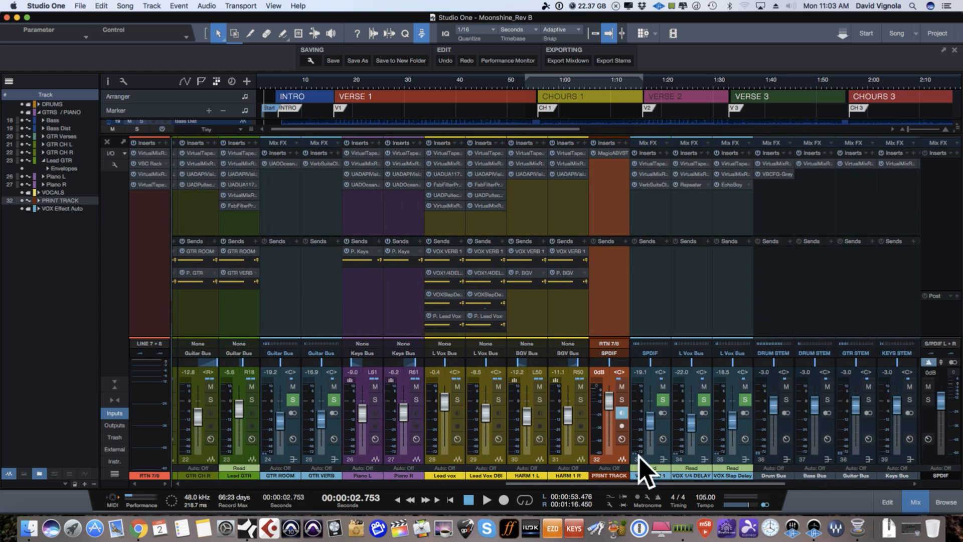
click(621, 460)
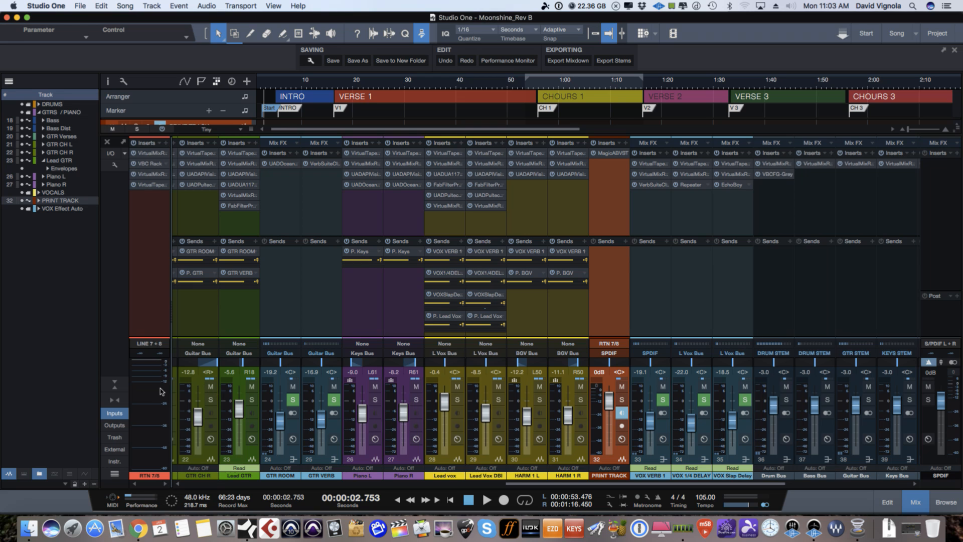
click(113, 383)
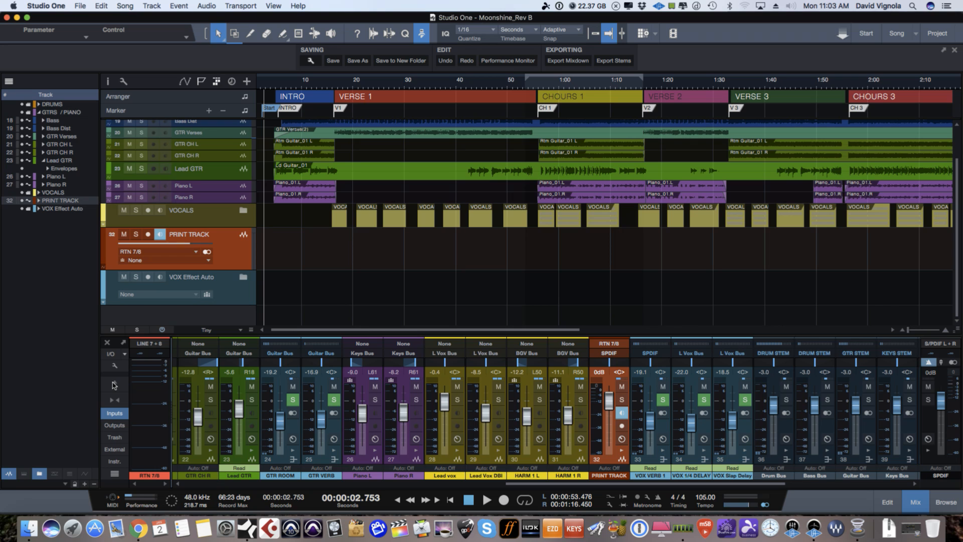
- Arm the PRINT TRACK for recording and place the playhead at about 2.392 seconds, by the Start marker
click(147, 234)
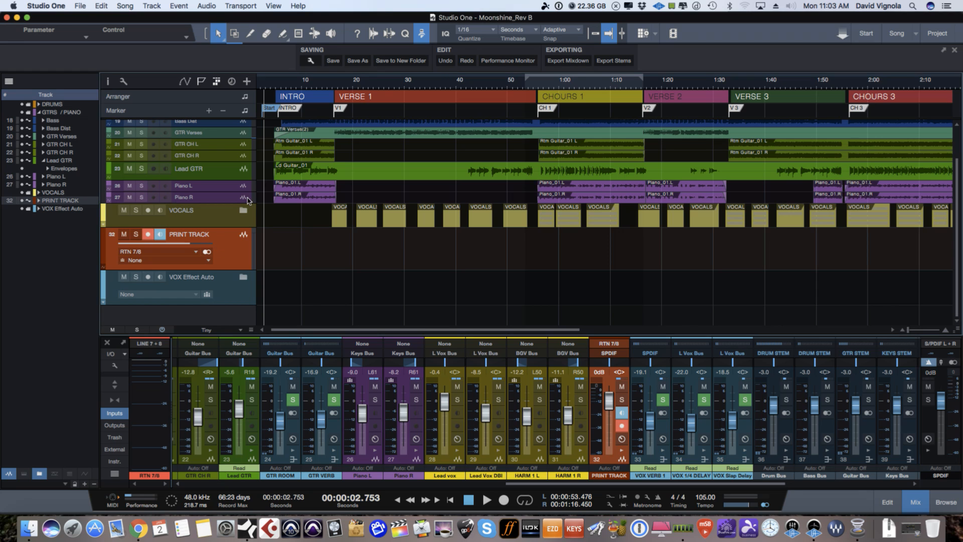
drag(268, 80, 268, 88)
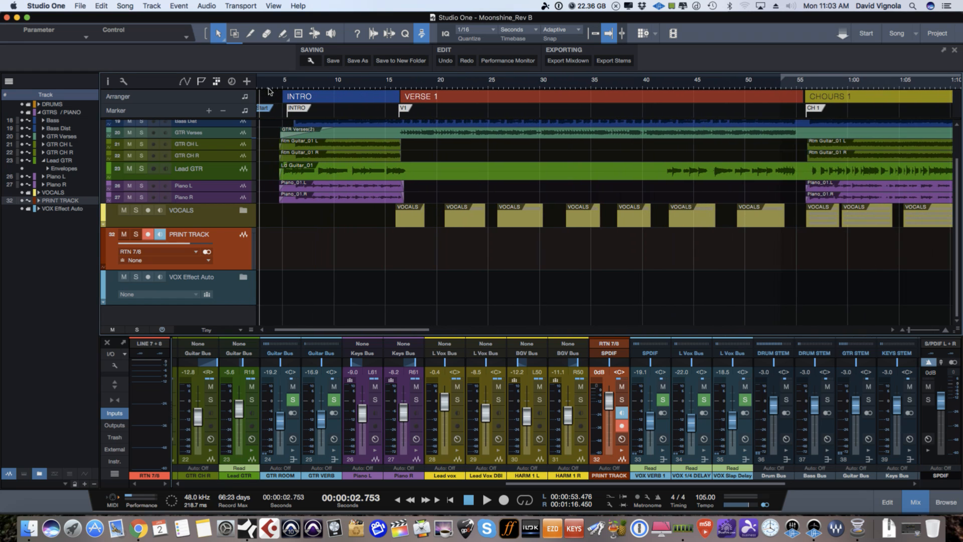
scroll(266, 89, left, 3)
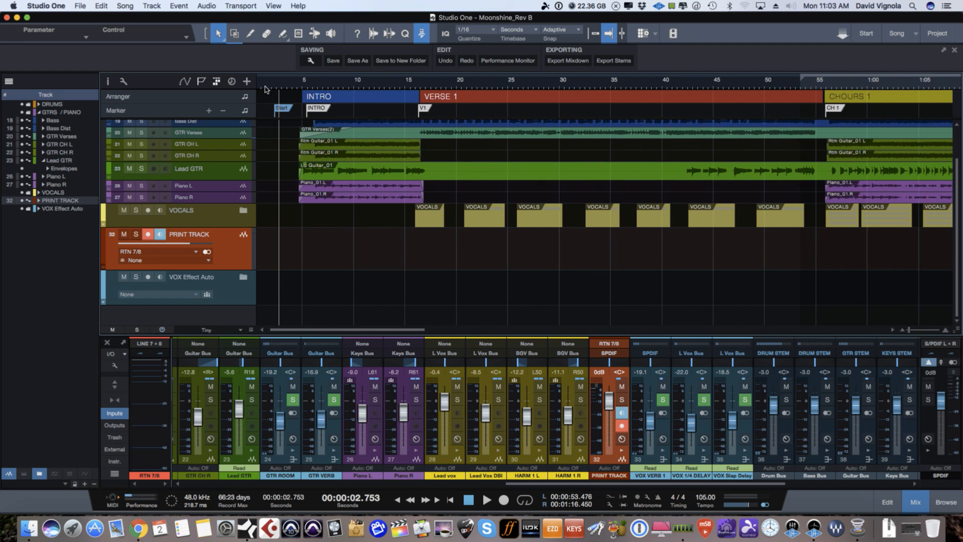
click(275, 82)
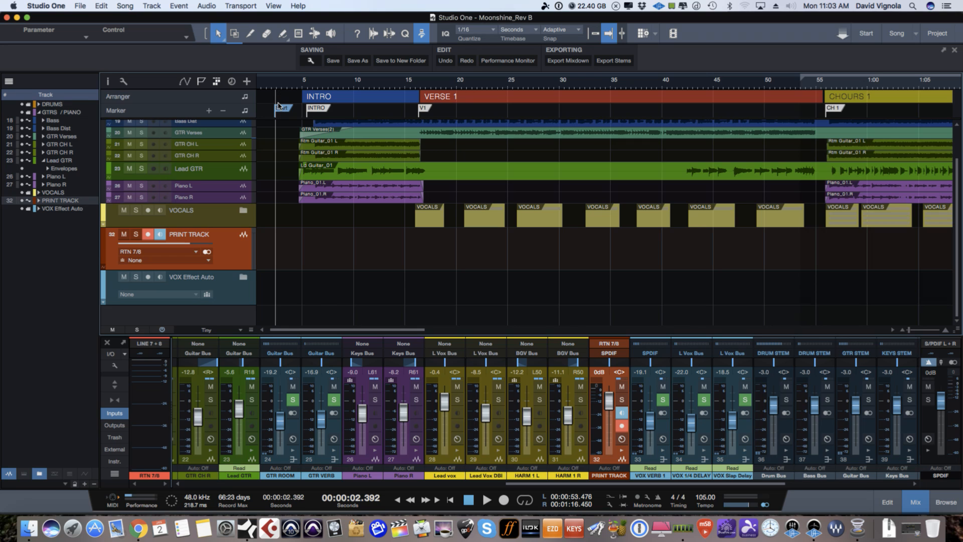
key(w)
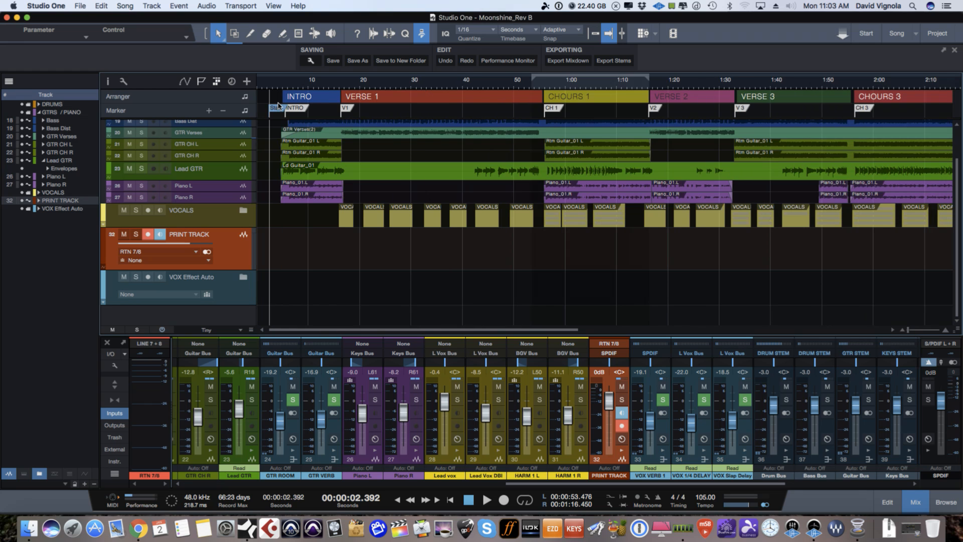
key(w)
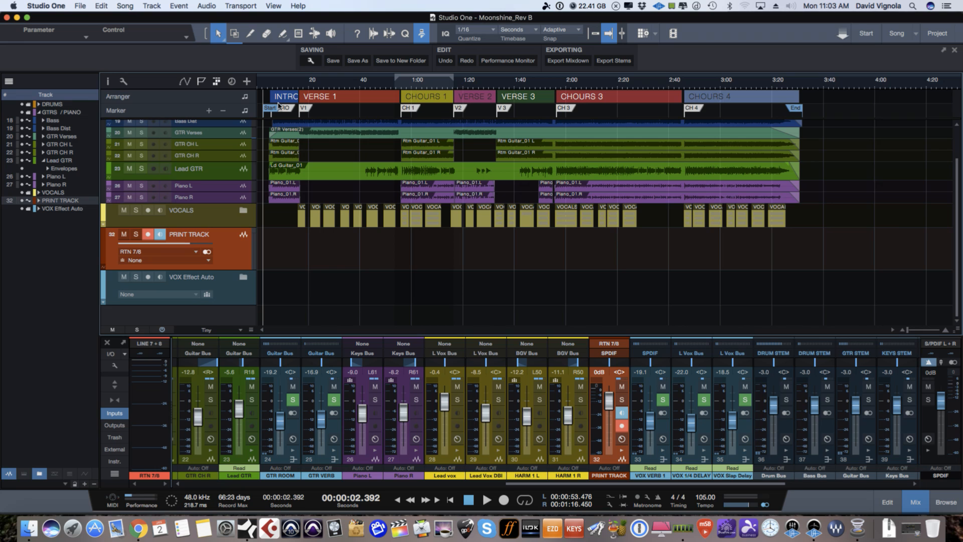
- Record the full mix onto the PRINT TRACK in real time and stop just past the song's End marker
key(KP_Multiply)
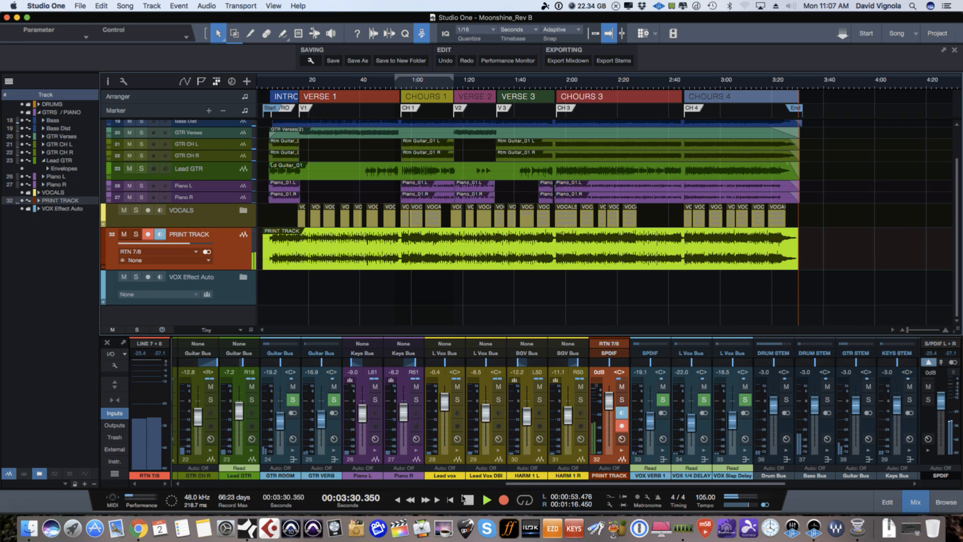
key(space)
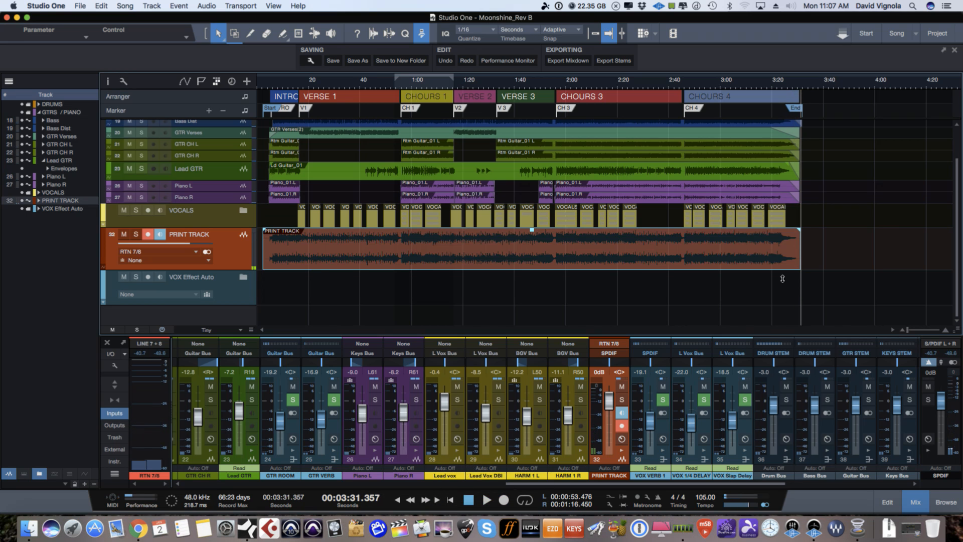
drag(799, 230, 791, 232)
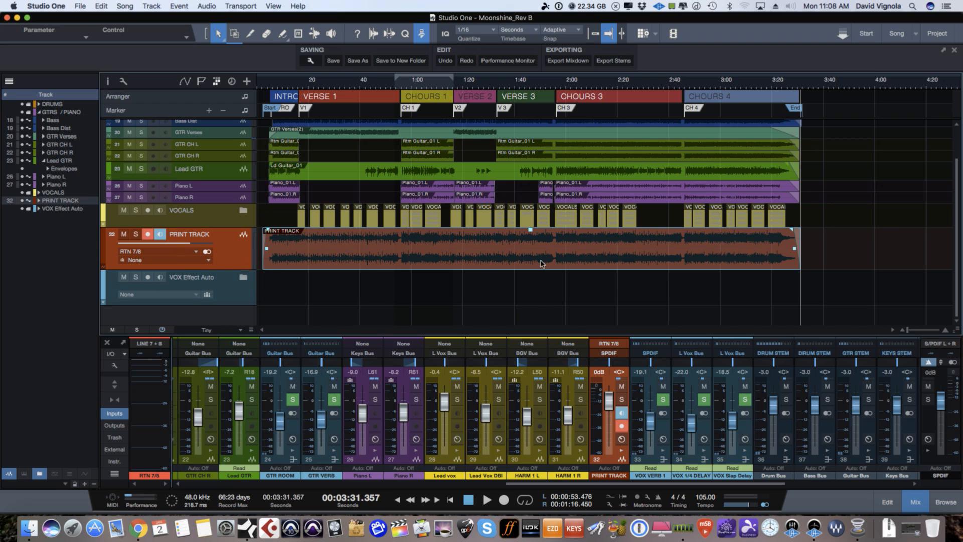
- Disarm the PRINT TRACK, turn off its input monitoring and solo it
click(146, 236)
click(159, 235)
click(135, 235)
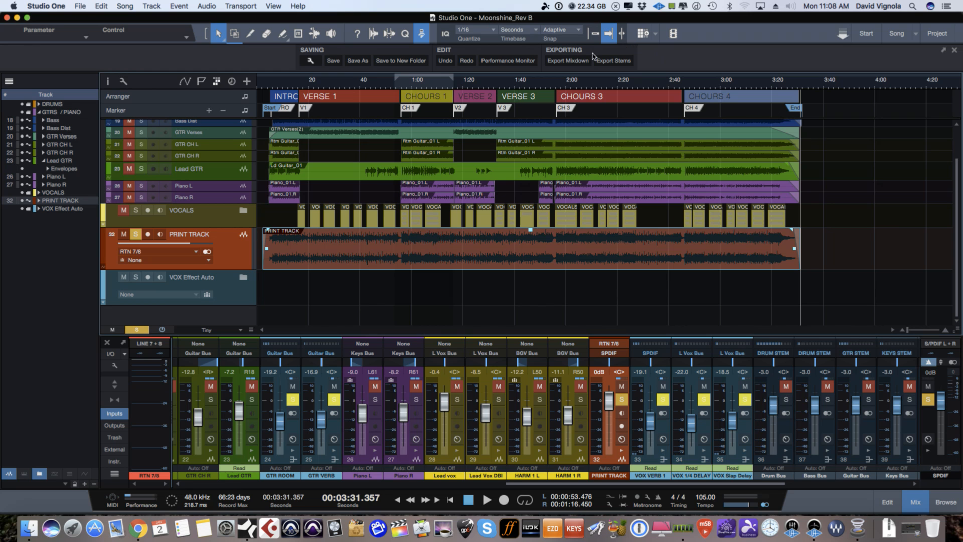
click(581, 62)
drag(528, 149, 528, 75)
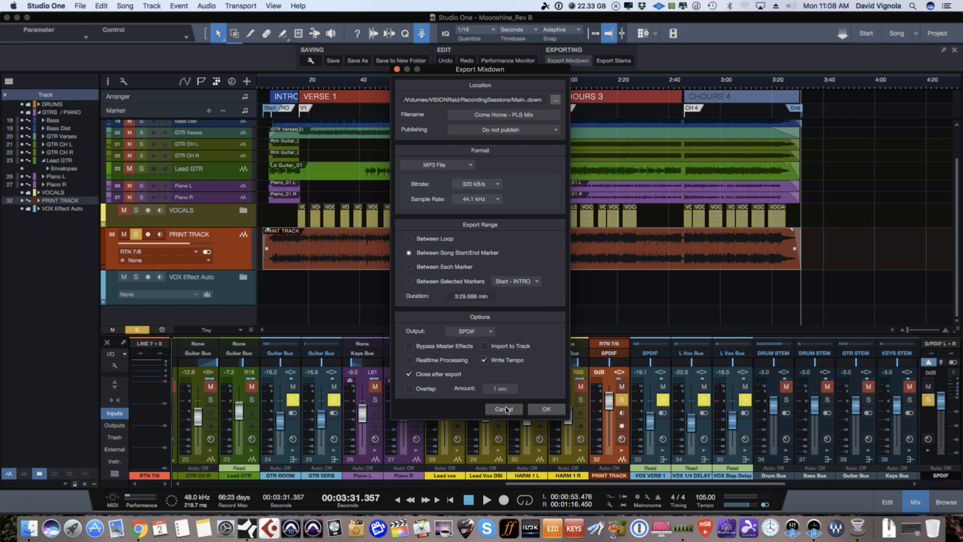
click(504, 410)
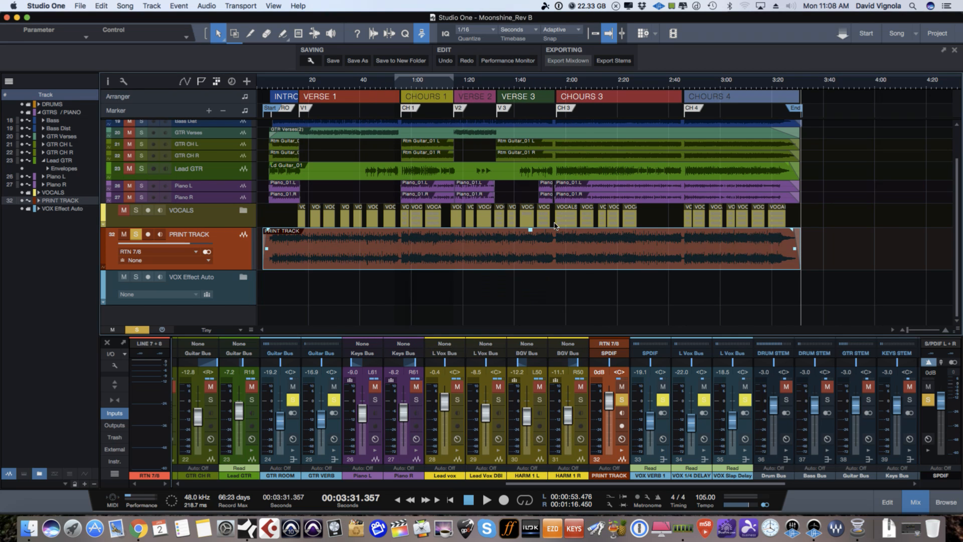
- Start a mixdown export and set its location to the Moonshine folder that contains Moonshine_Rev B
click(568, 60)
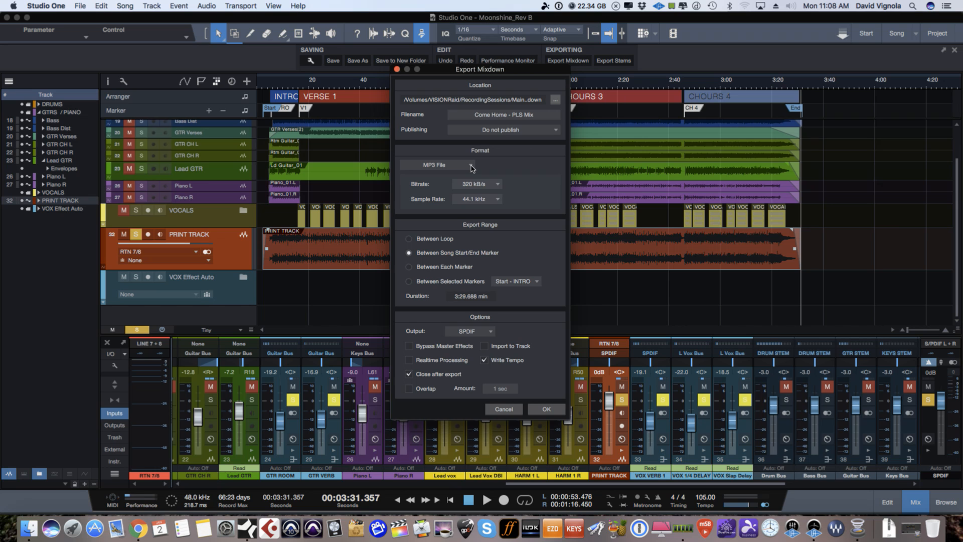
drag(513, 71, 516, 50)
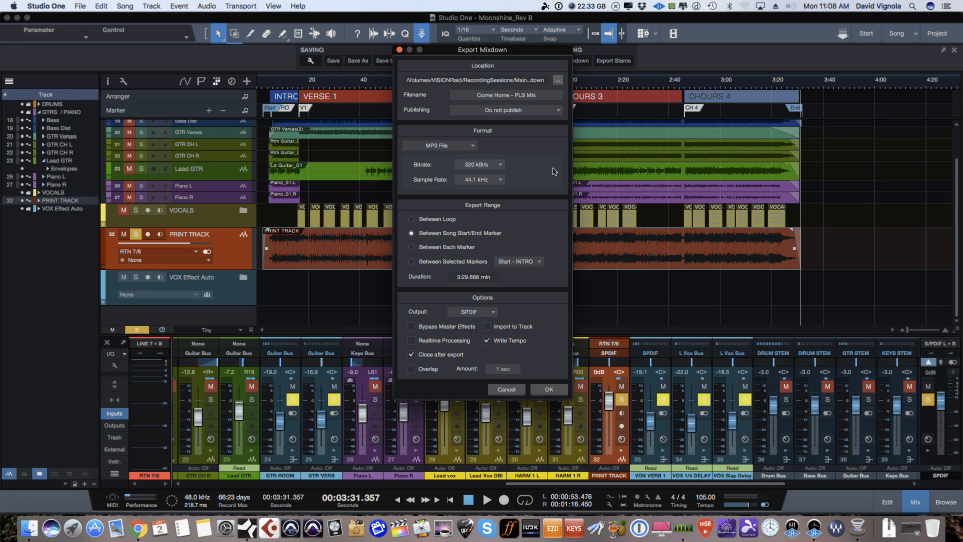
click(557, 80)
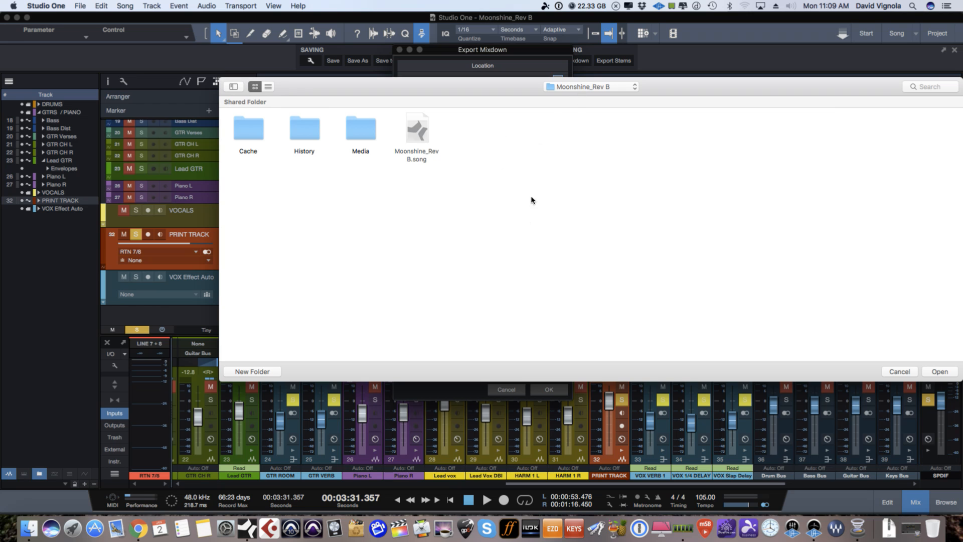
click(574, 88)
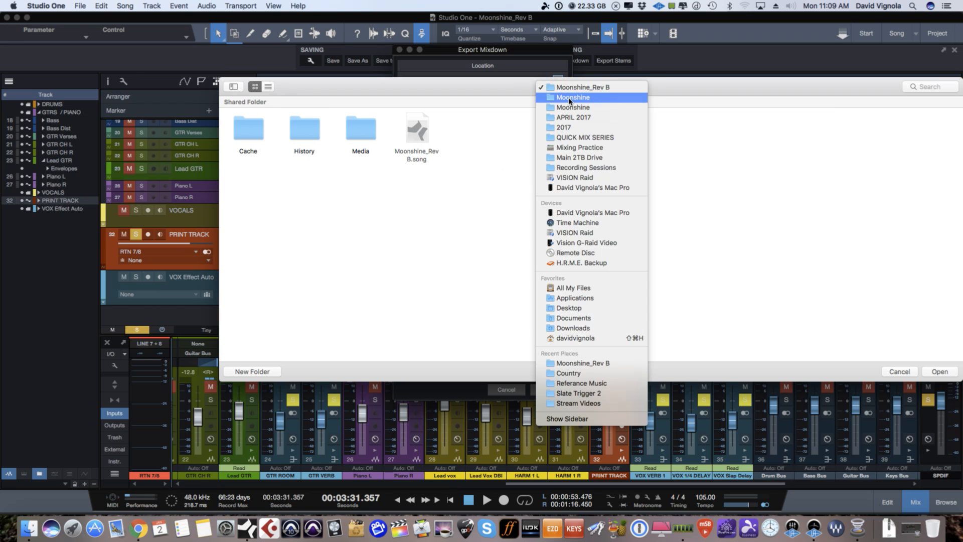
click(570, 98)
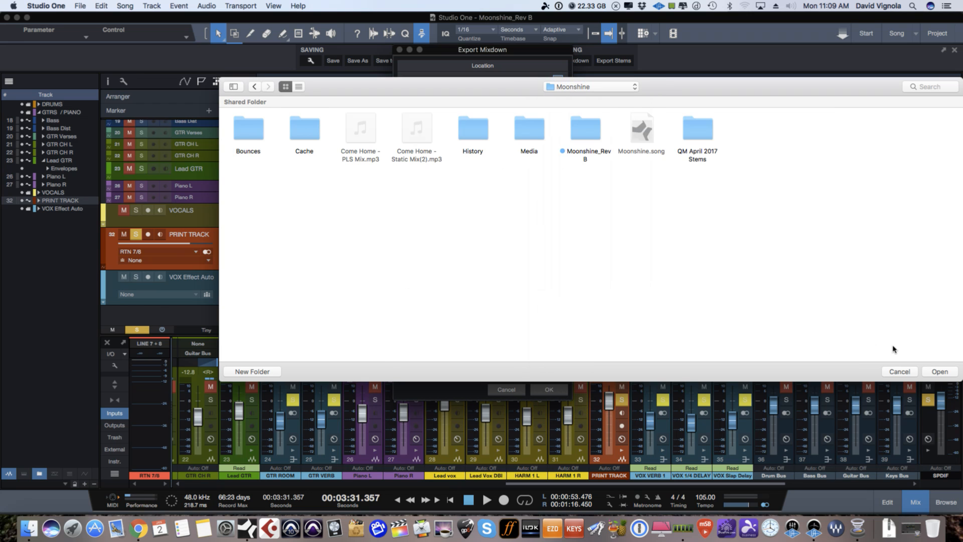
click(940, 371)
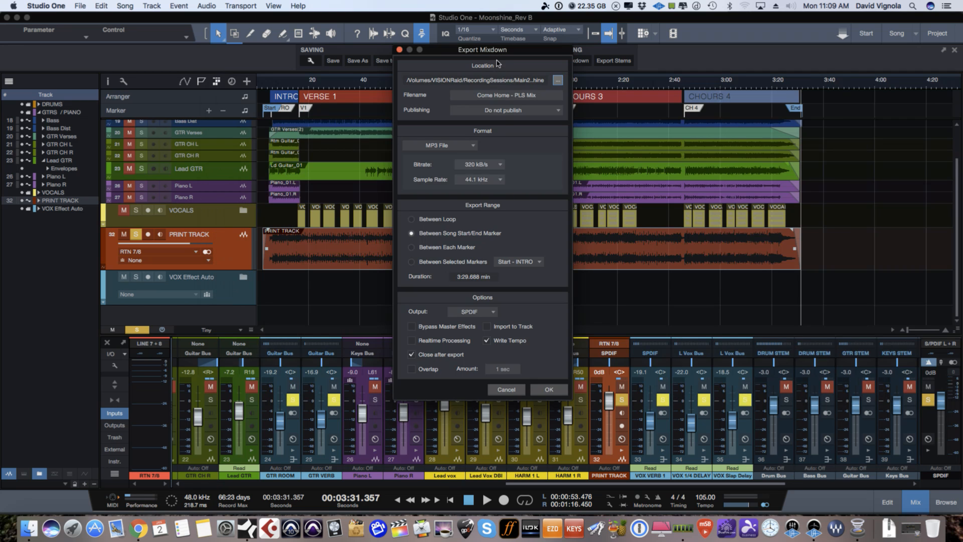
- Name the mixdown "Come Home - 1st mix" and export it as an MP3 file
click(536, 95)
key(BackSpace)
key(BackSpace)
key(BackSpace)
key(BackSpace)
key(BackSpace)
key(BackSpace)
key(BackSpace)
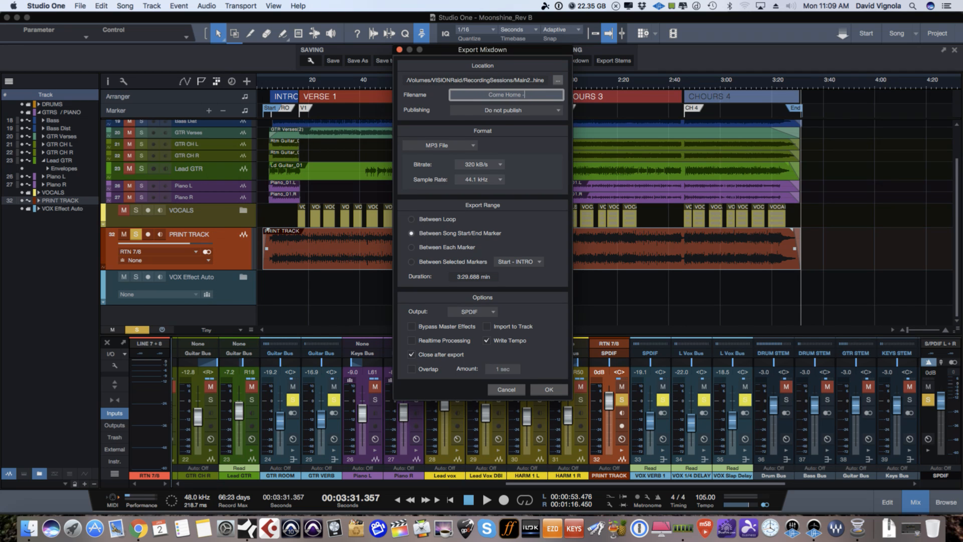
text(1st mix)
click(547, 389)
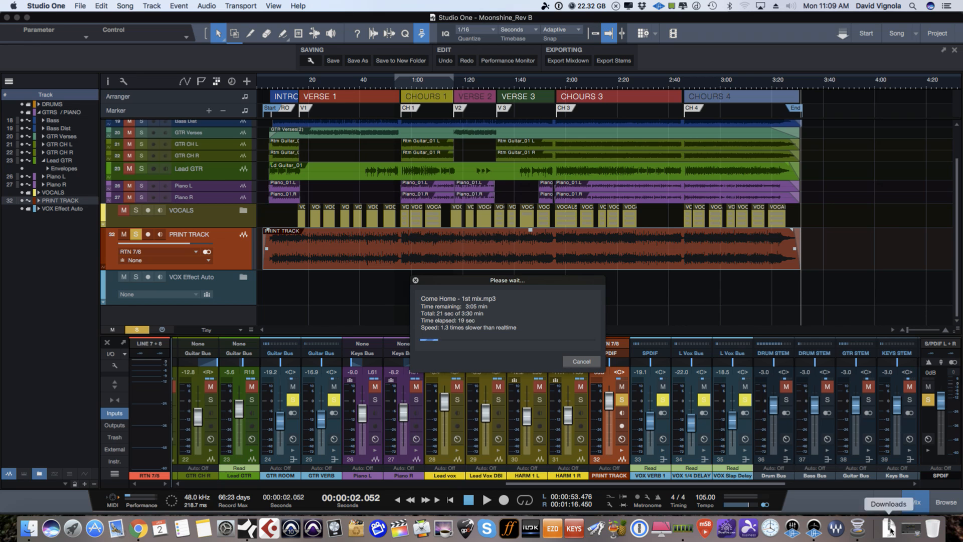
click(861, 525)
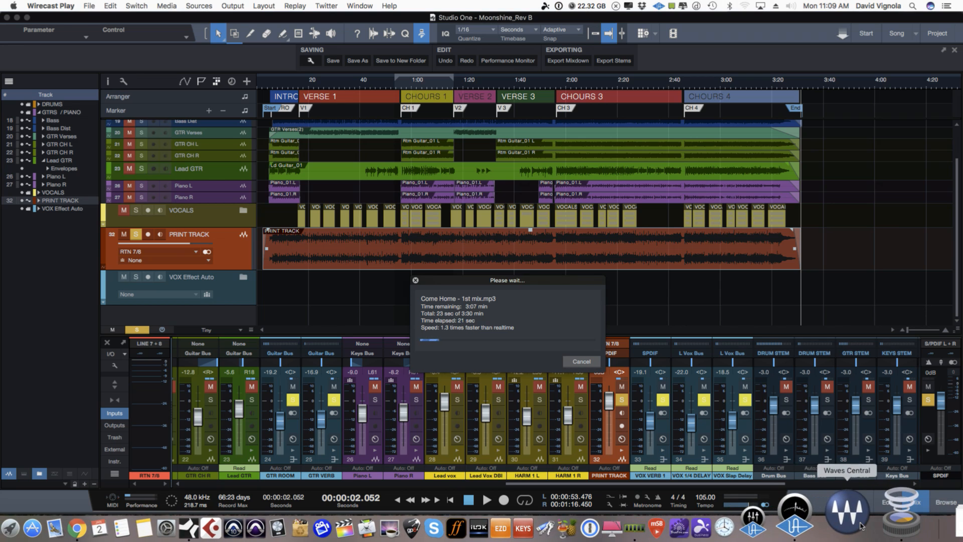
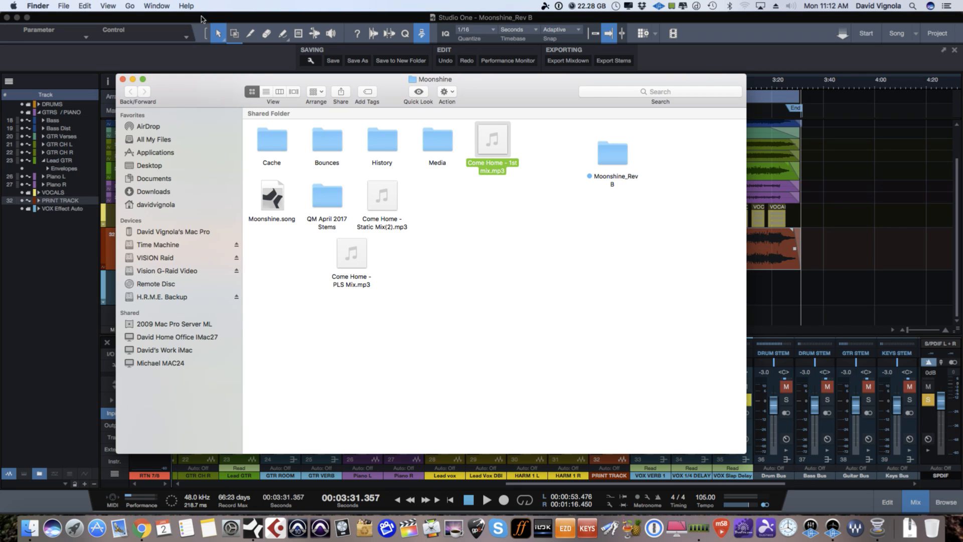
- Close the Moonshine folder window, unsolo the PRINT TRACK and delete its recorded mix event
click(123, 79)
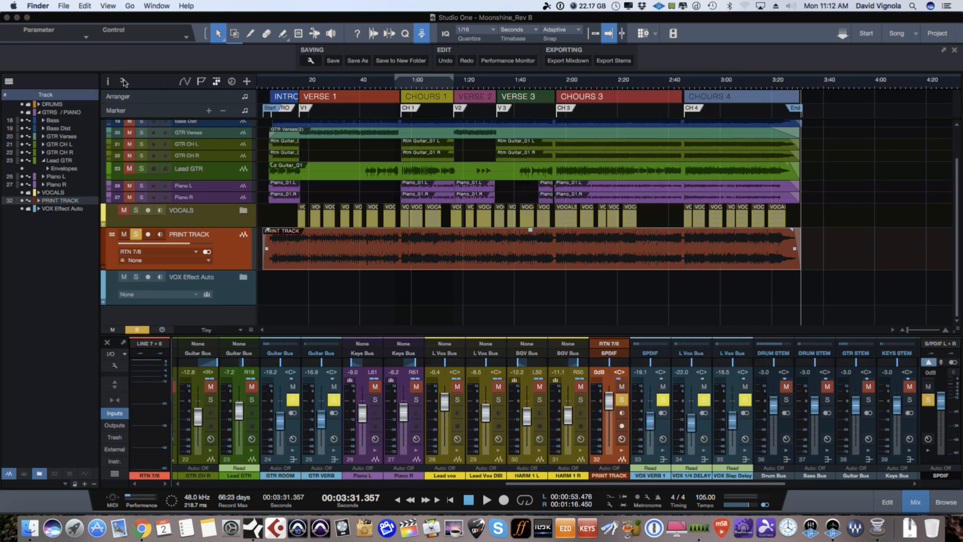
click(510, 264)
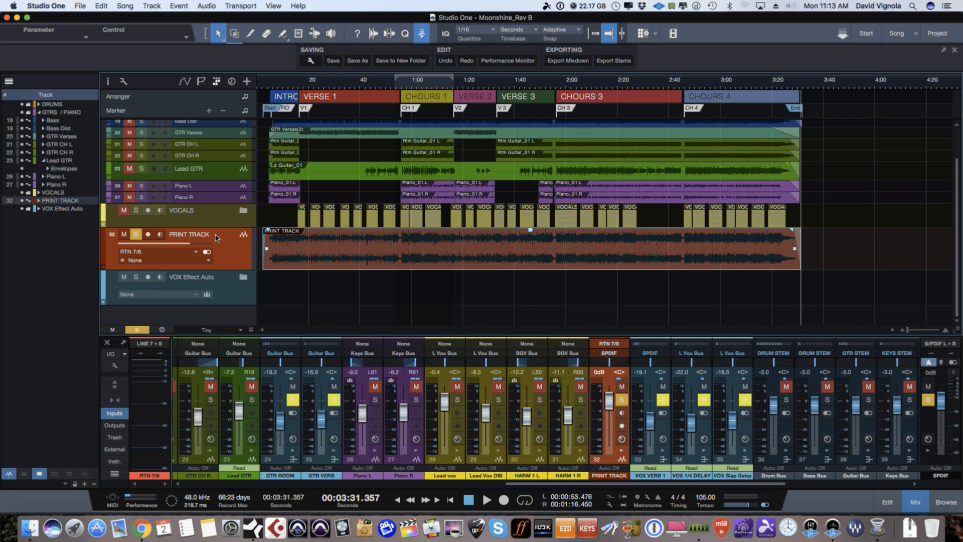
click(137, 234)
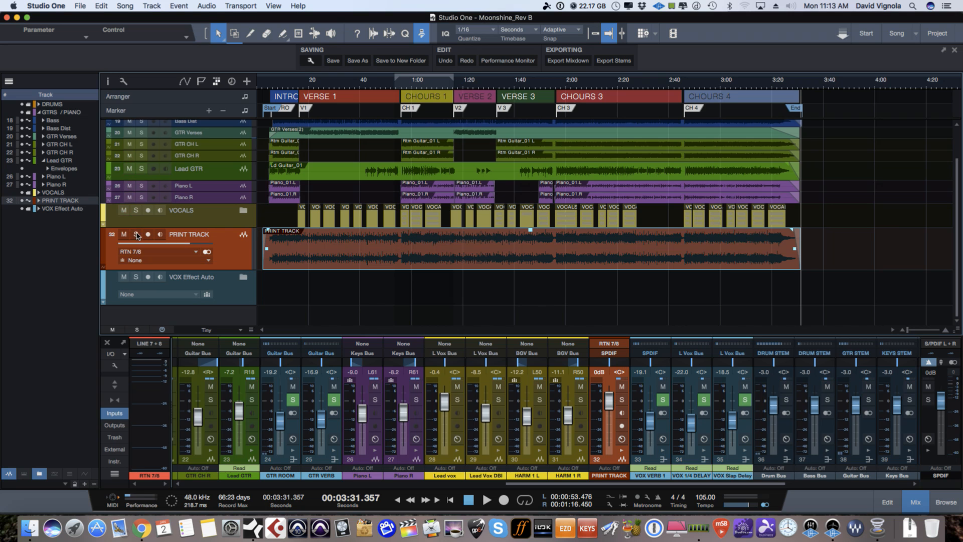
key(Delete)
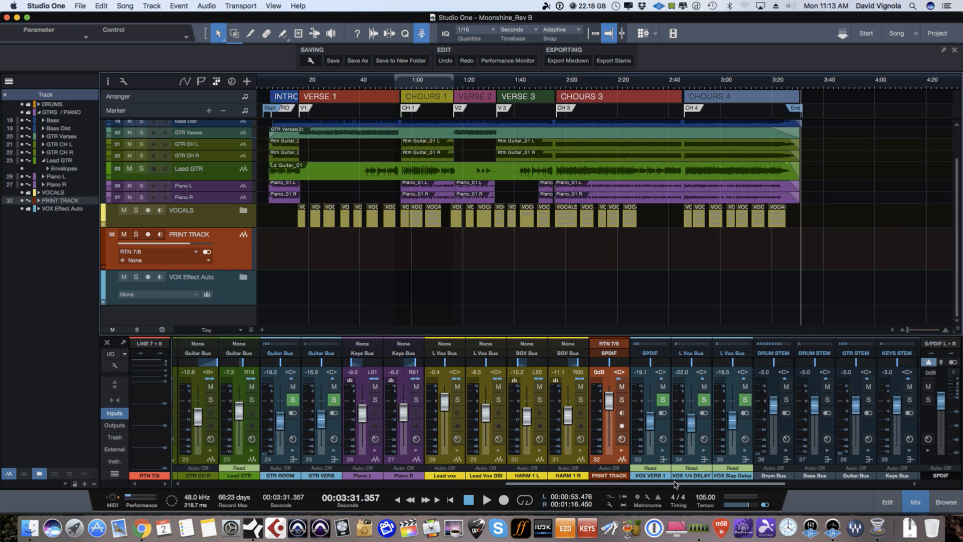
- Expand the DRUMS folder track and select the Shaker Sample track inside it
drag(675, 484, 398, 497)
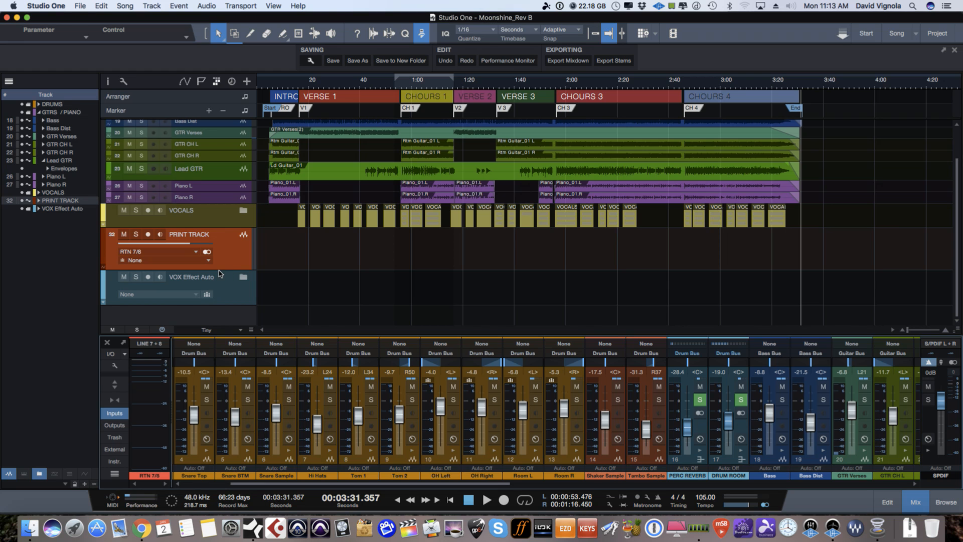
click(226, 251)
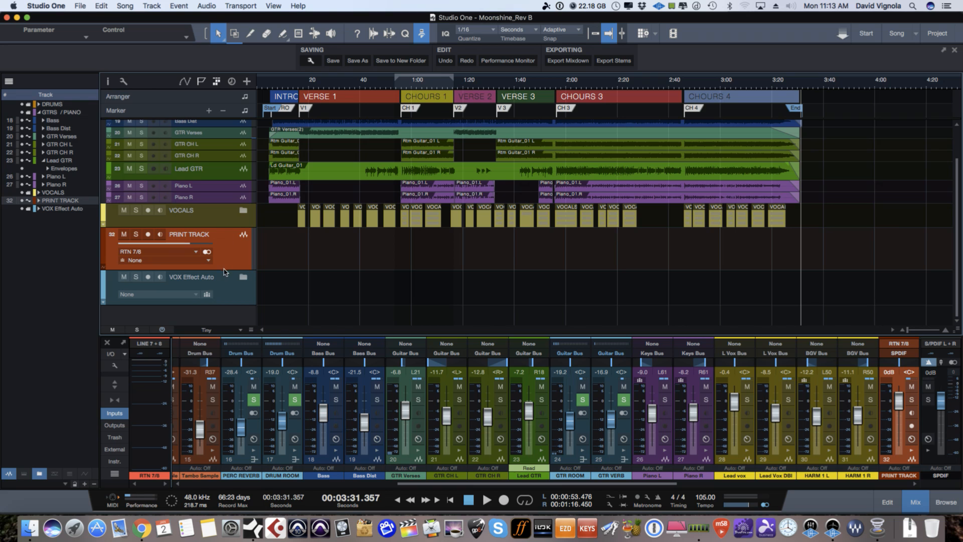
scroll(263, 236, up, 3)
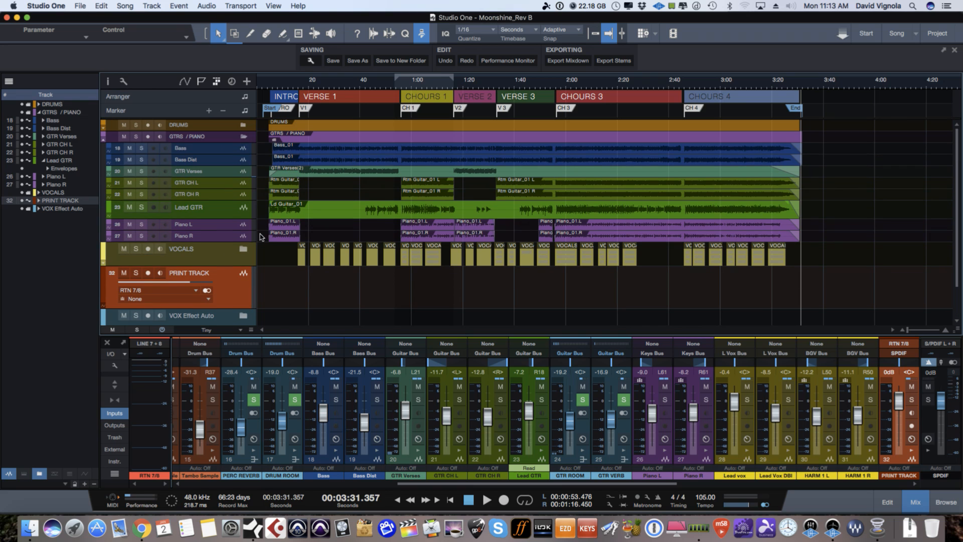
click(243, 125)
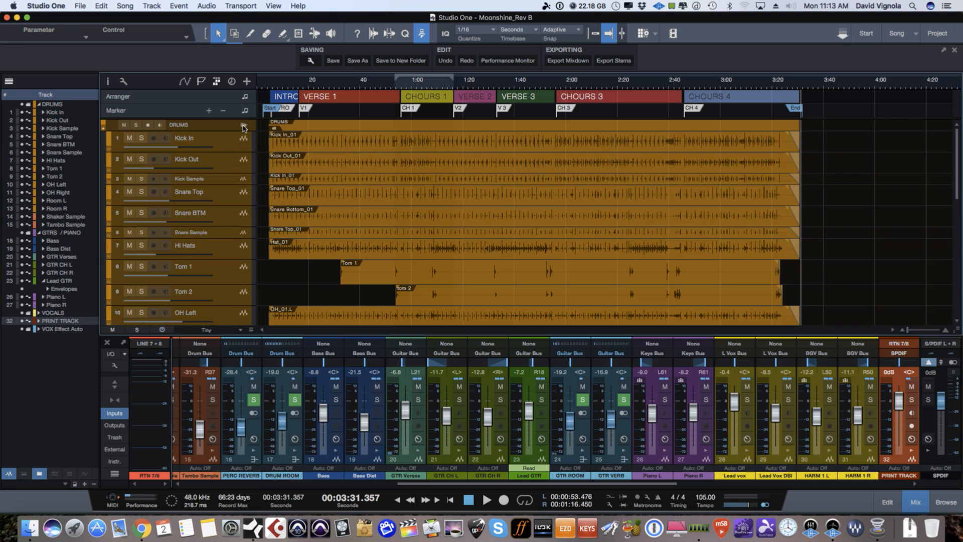
scroll(421, 236, down, 2)
scroll(421, 237, up, 2)
scroll(284, 264, down, 10)
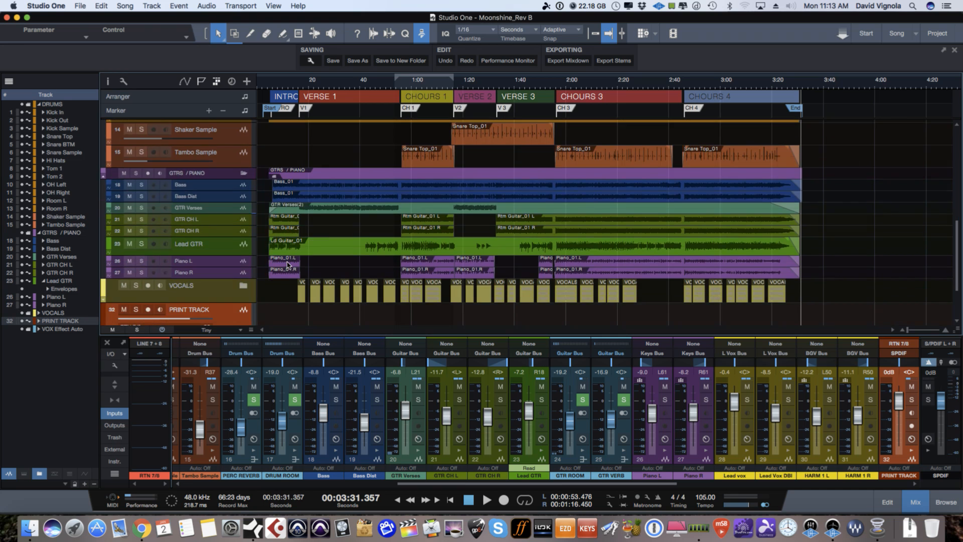
scroll(287, 264, up, 6)
click(226, 301)
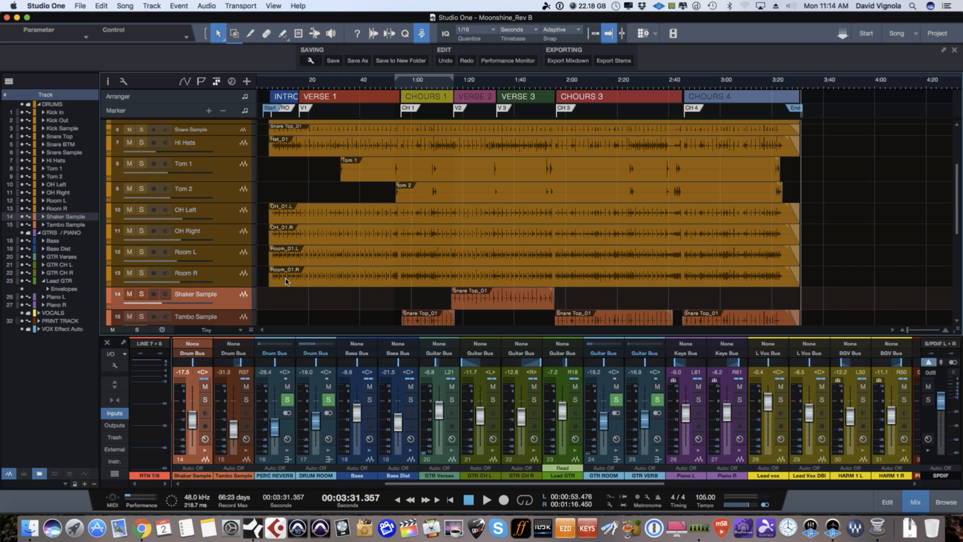
- Set the arrangement's track height preset to Small
scroll(336, 264, down, 2)
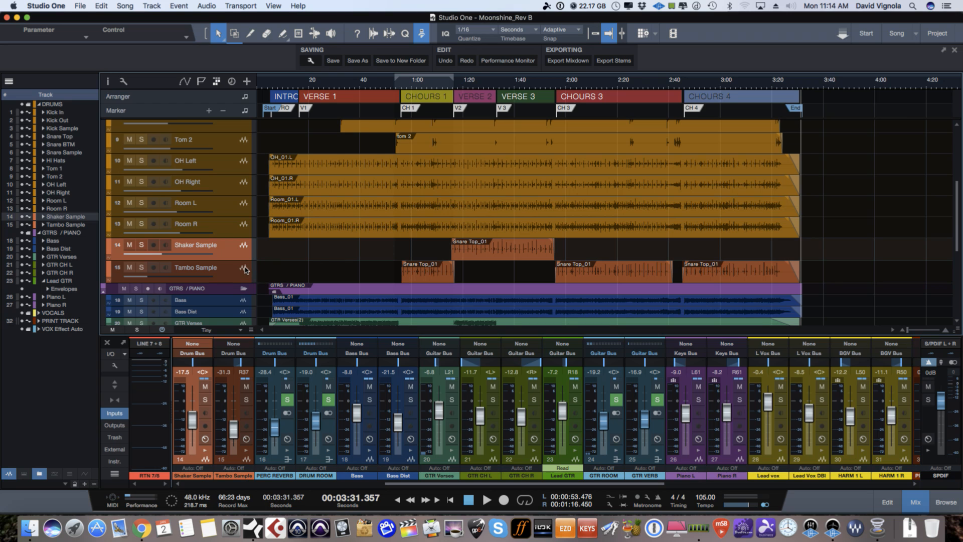
scroll(332, 180, down, 4)
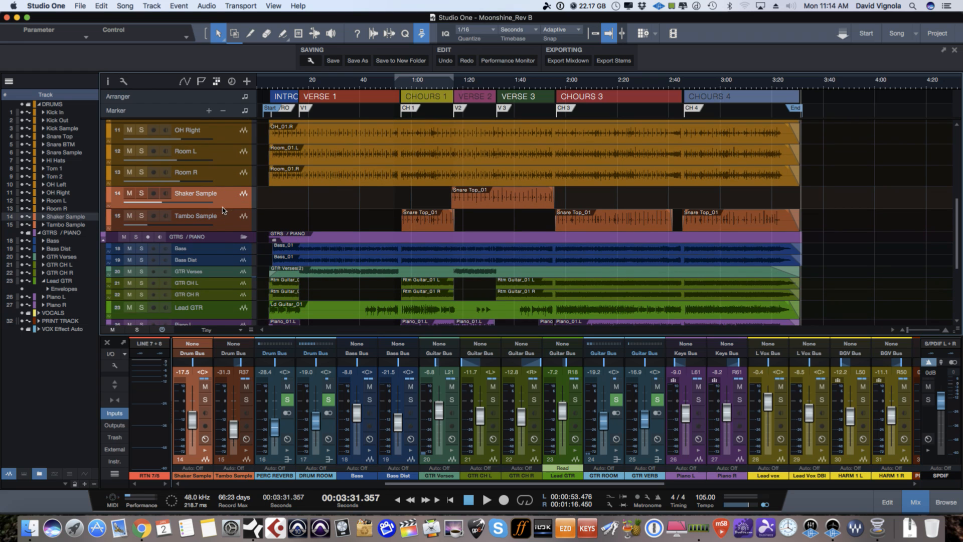
click(226, 331)
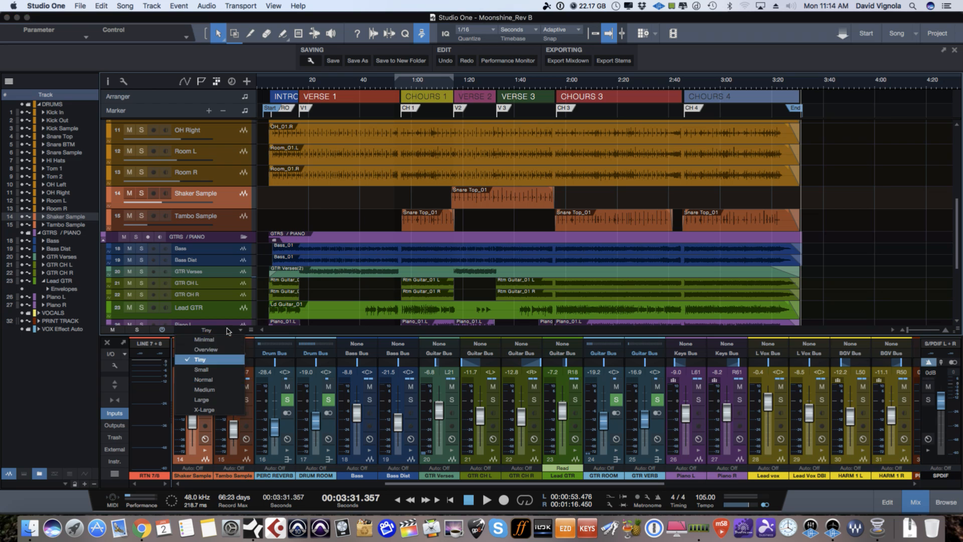
click(216, 378)
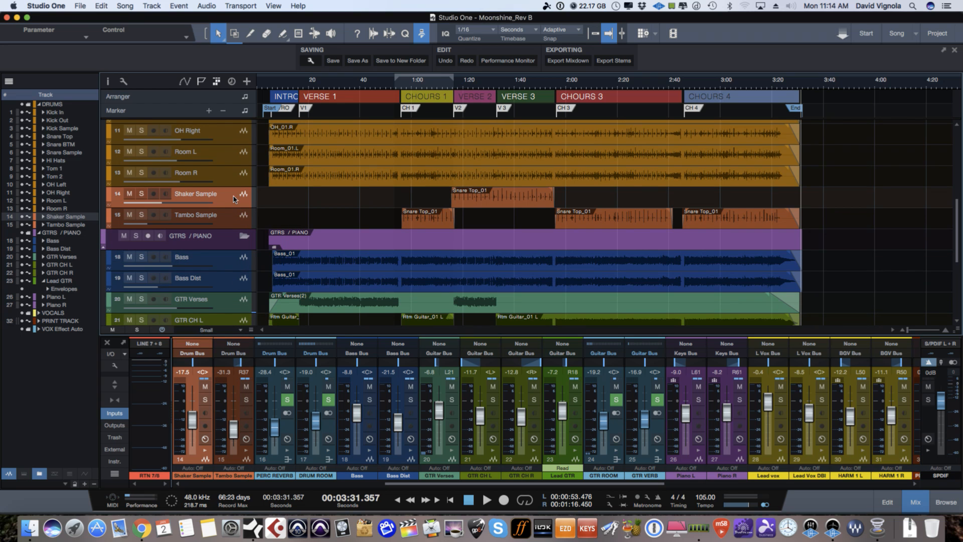
- Enlarge the Shaker Sample and Tambo Sample tracks individually, keeping Tambo Sample the taller one, and select Tambo Sample
drag(226, 206, 226, 244)
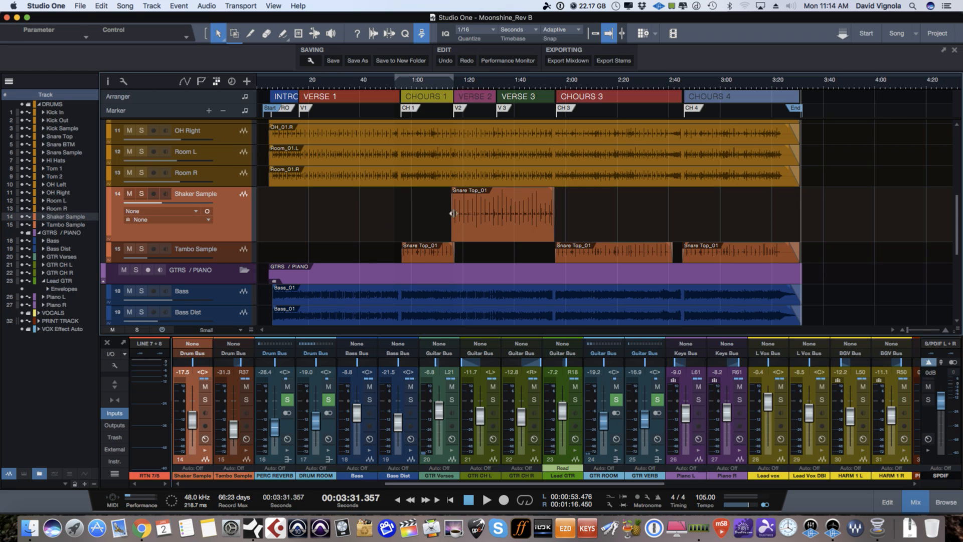
scroll(489, 209, down, 1)
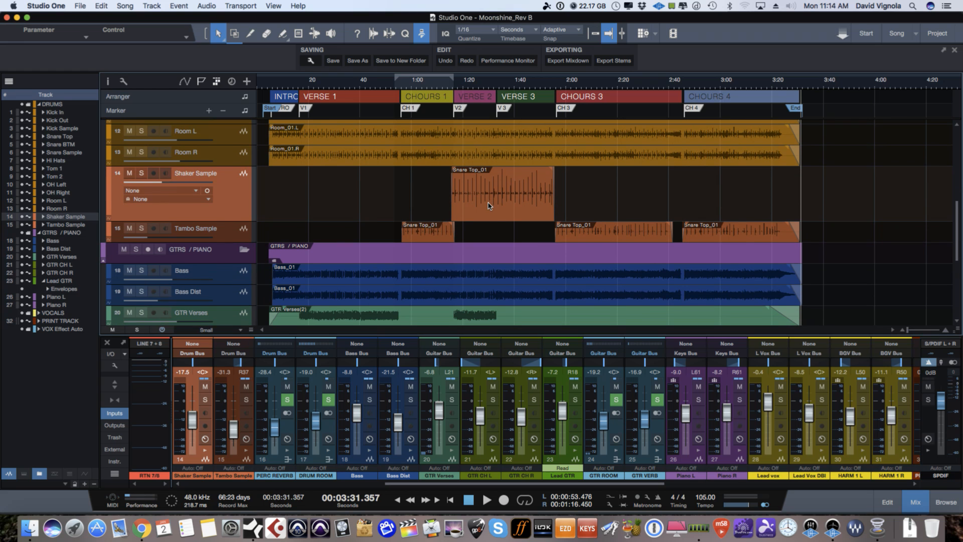
drag(245, 242, 233, 288)
scroll(304, 235, down, 2)
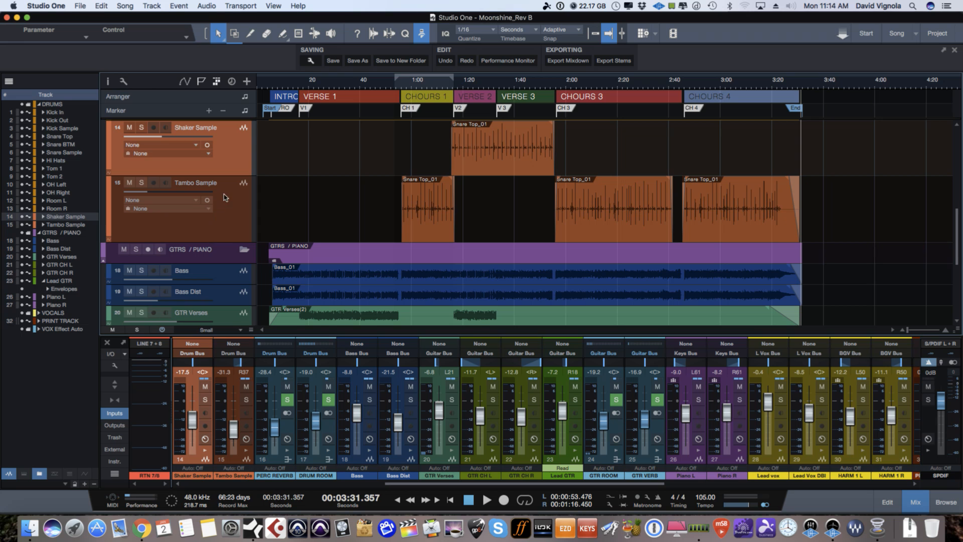
drag(227, 176, 227, 156)
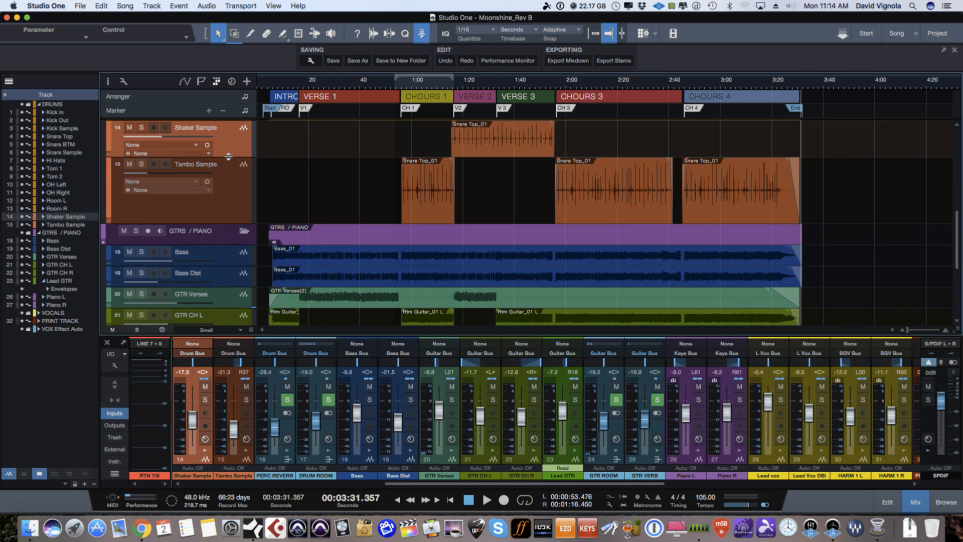
click(218, 226)
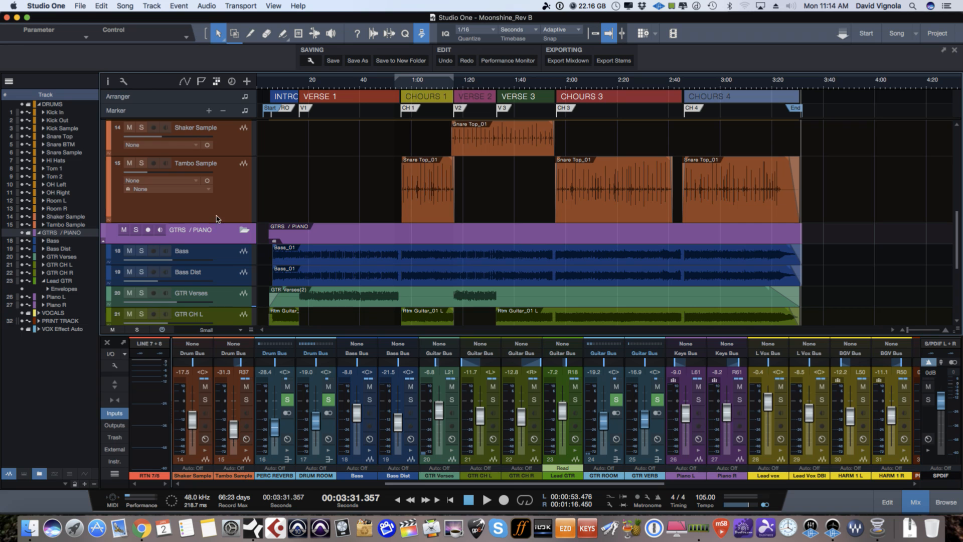
click(217, 220)
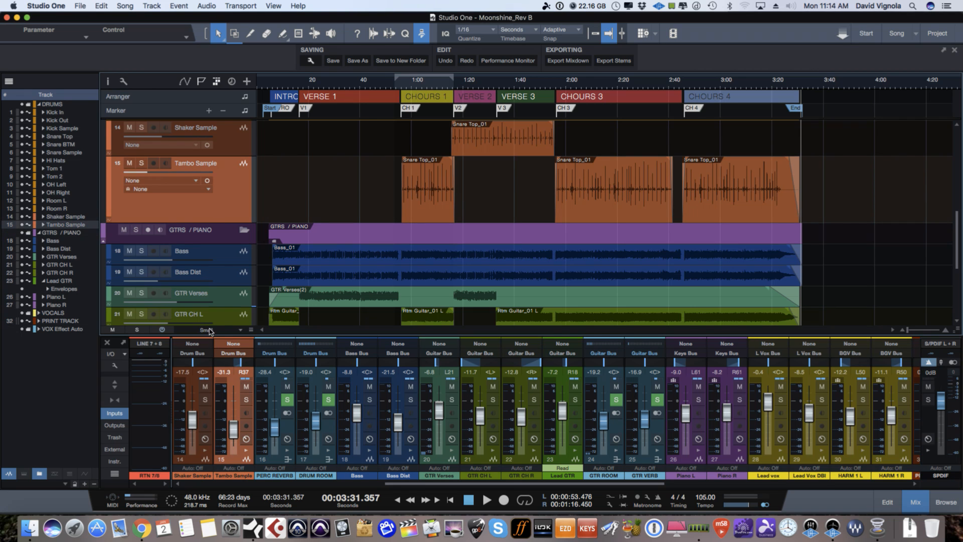
scroll(396, 226, up, 6)
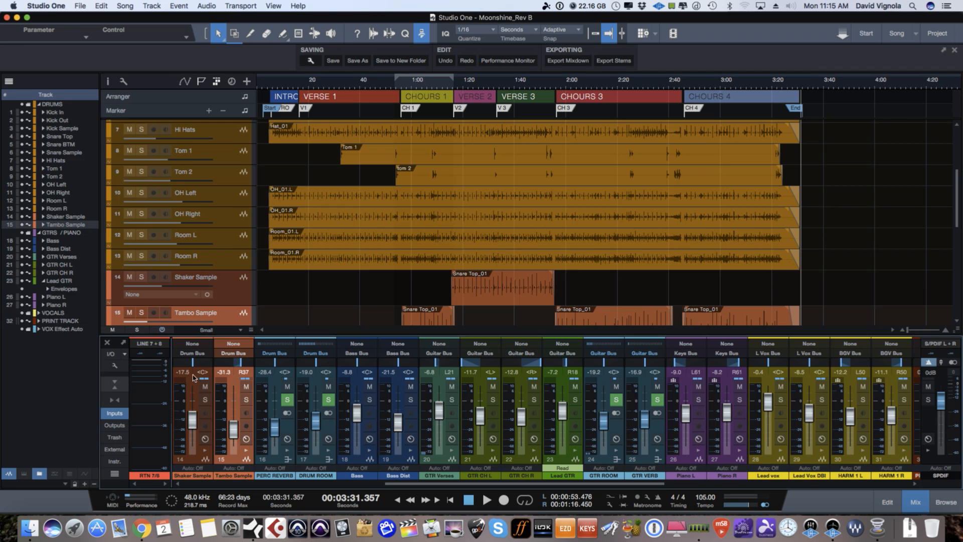
- Expand the mixer to show inserts and sends, and examine the Trigger 2 plug-in on the Shaker Sample channel
key(shift+F3)
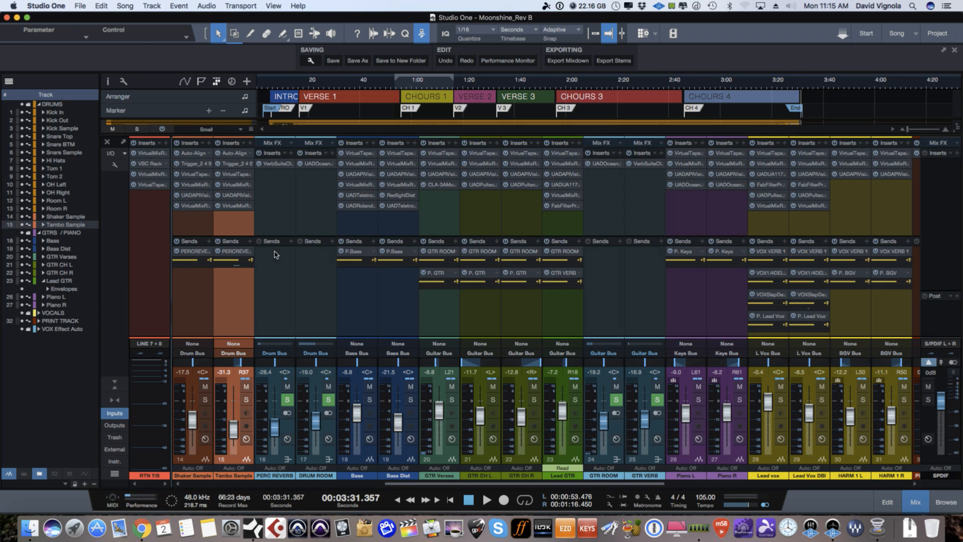
drag(395, 484, 317, 483)
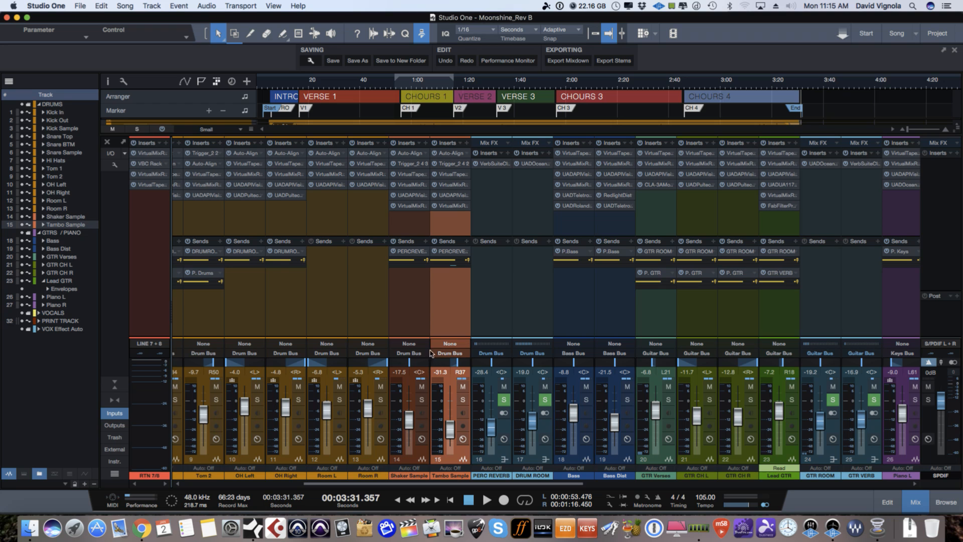
click(419, 310)
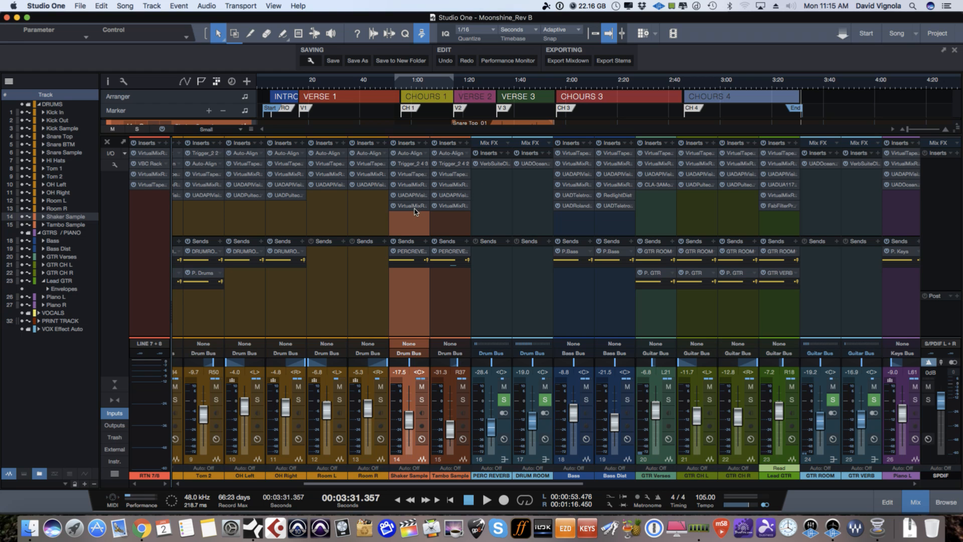
click(412, 165)
drag(444, 52, 420, 57)
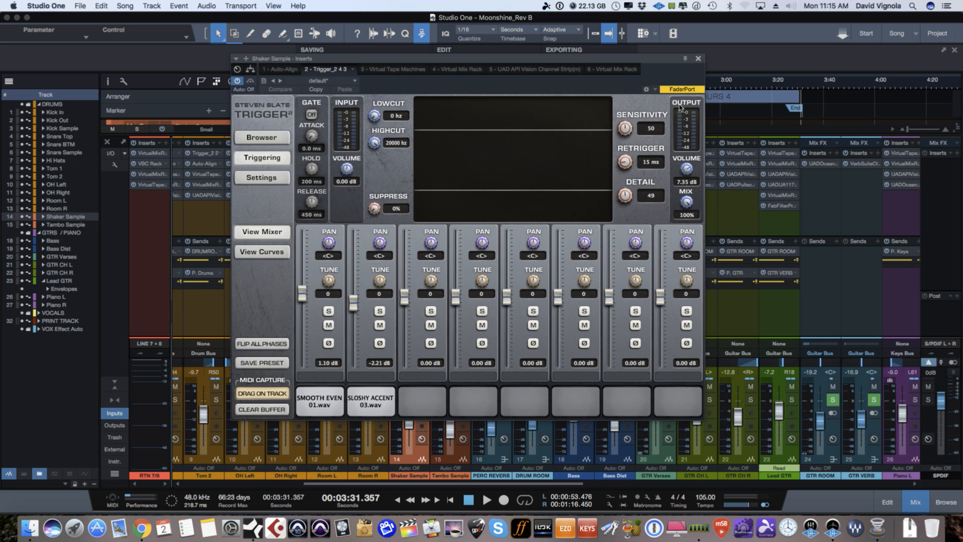
click(699, 60)
- Solo the Drum Bus and the PRINT TRACK, and collapse the mixer back to its compact view around the drum channels
drag(530, 483, 716, 499)
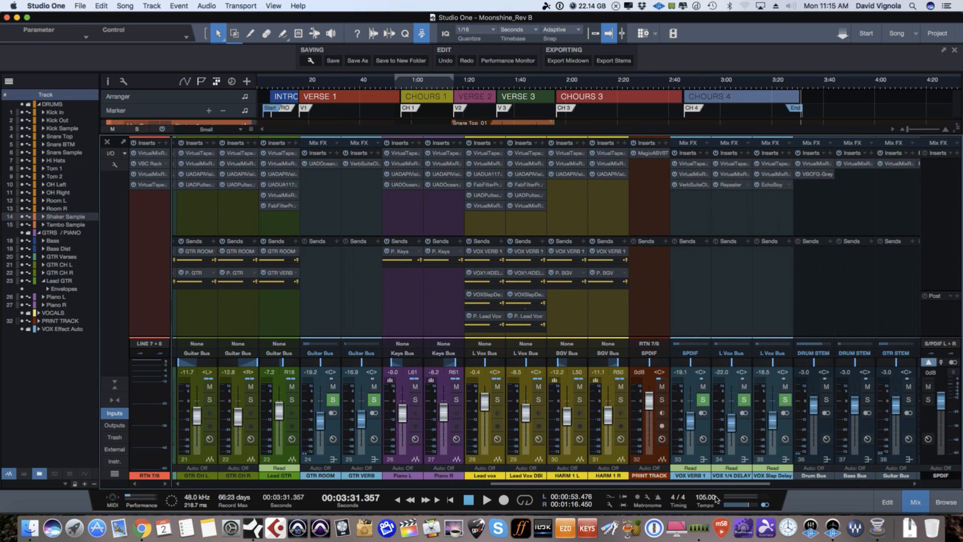
click(827, 400)
click(661, 400)
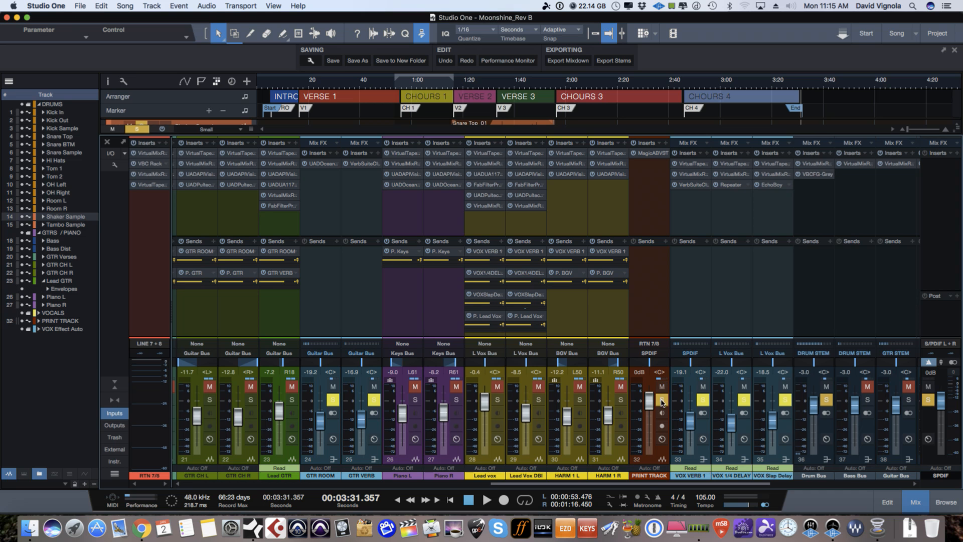
drag(651, 485, 301, 487)
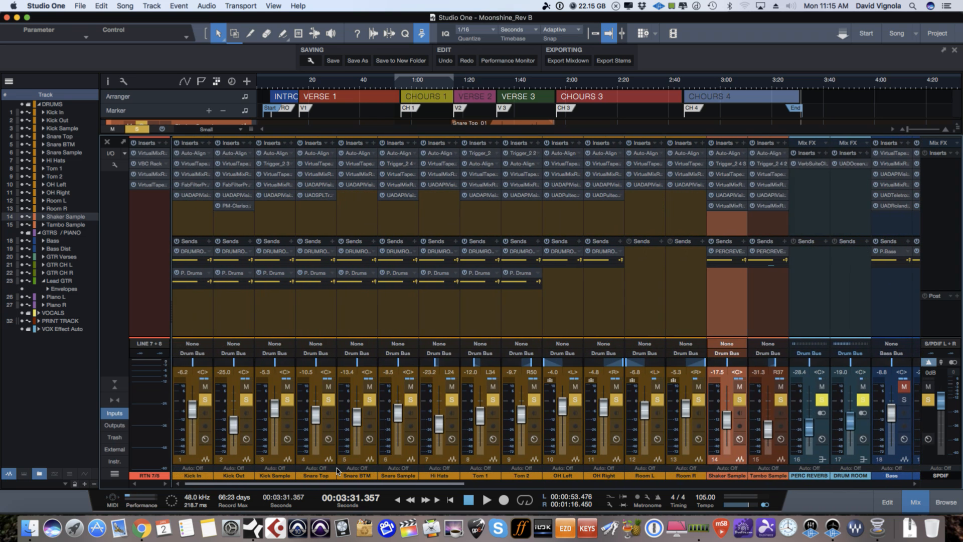
click(114, 384)
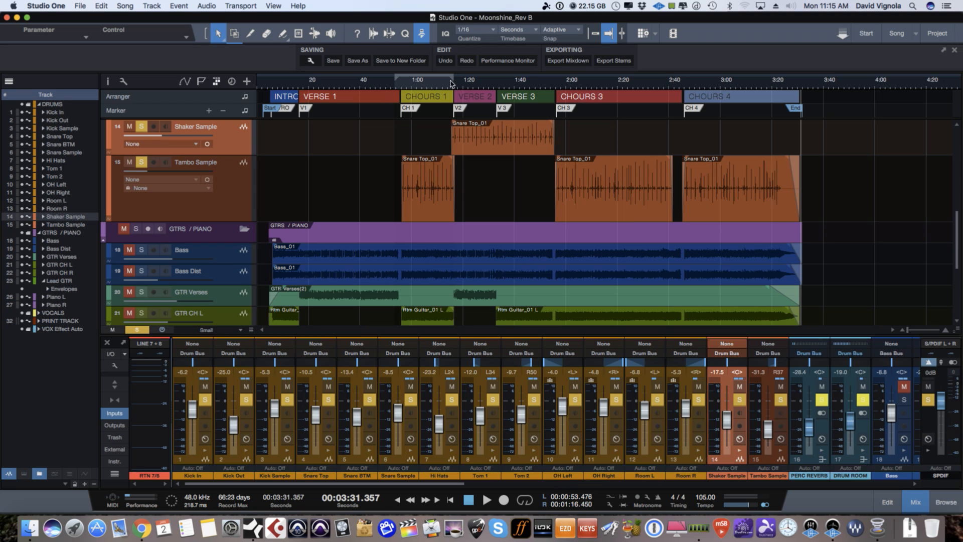
- Set the loop range over Verse 2 and Verse 3, from about 1:16.9 to 1:54.7, and start looped playback
drag(457, 75, 552, 90)
key(slash)
key(f)
key(space)
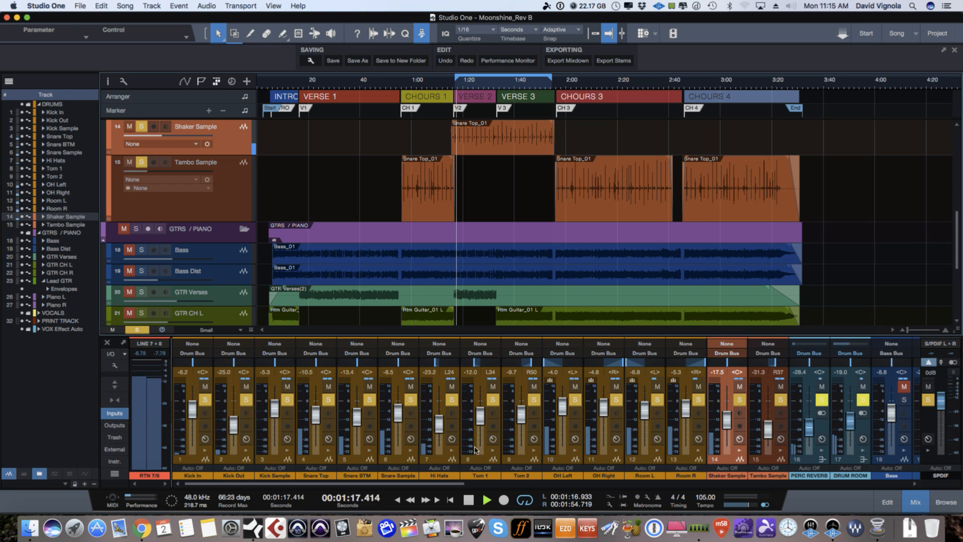
- Turn on input monitoring for the PRINT TRACK during playback and return to the drum channels in the mixer
drag(462, 484, 828, 504)
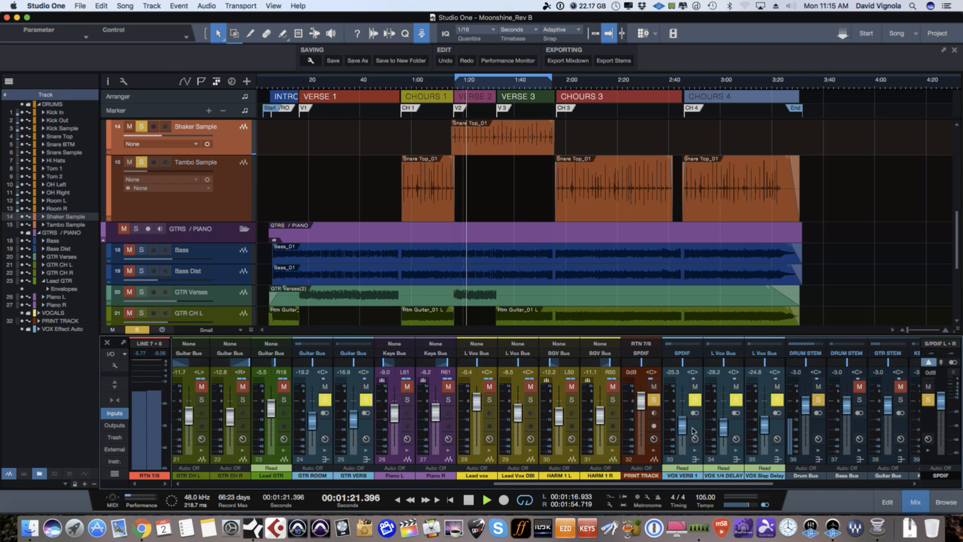
click(655, 414)
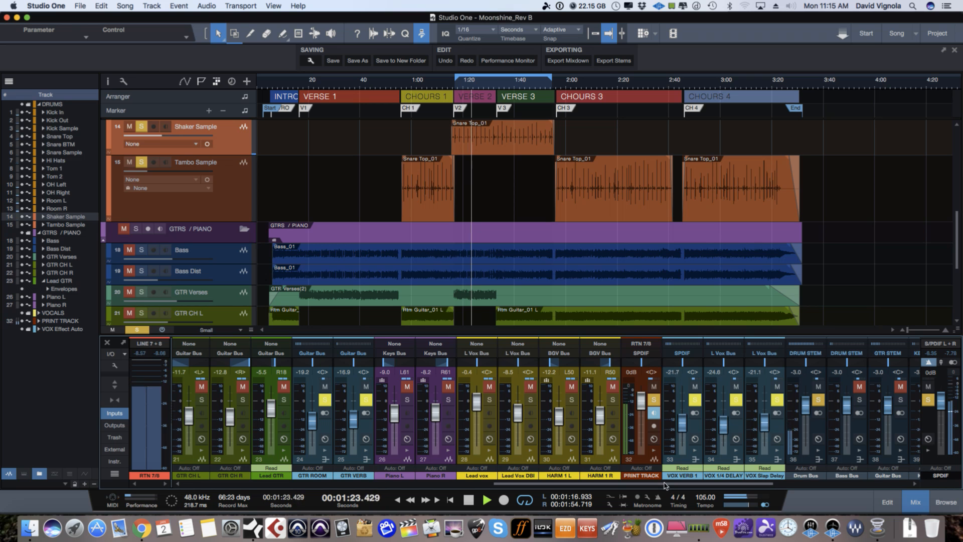
drag(664, 483, 355, 466)
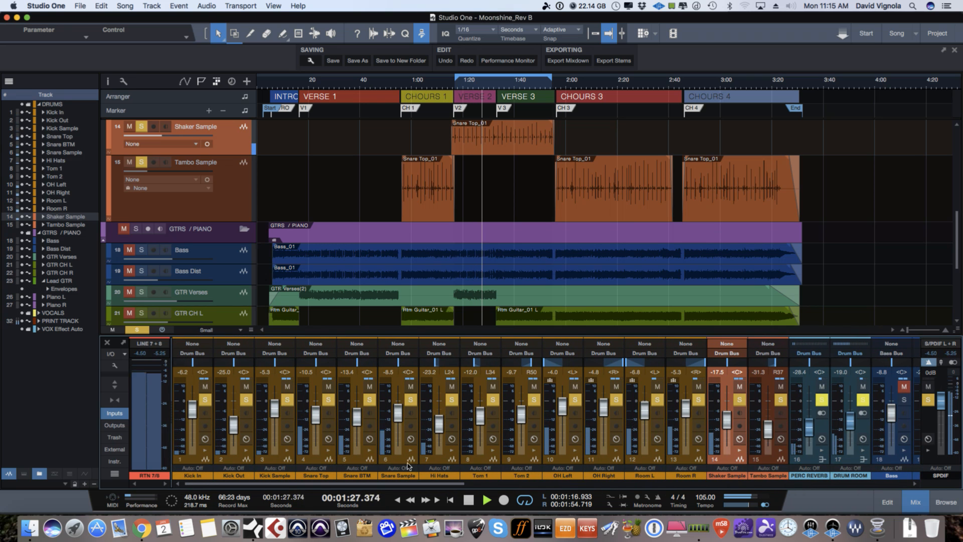
- Raise the Shaker Sample volume to about -9.7 dB during playback and stop the transport
drag(732, 412, 732, 402)
drag(441, 483, 535, 491)
drag(468, 407, 469, 414)
key(space)
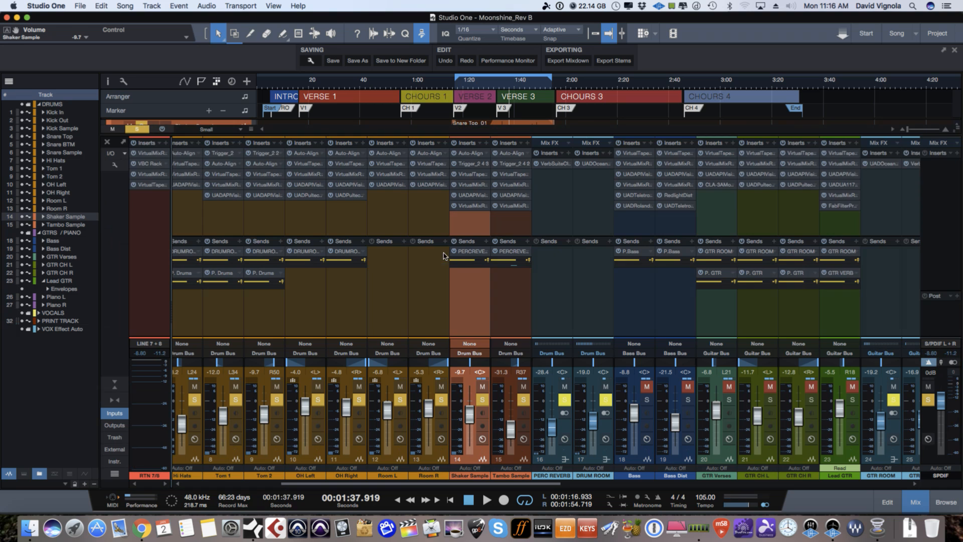
- Open the Trigger 2 insert on the Shaker Sample channel, review its loaded samples during playback, and close it
click(467, 164)
key(space)
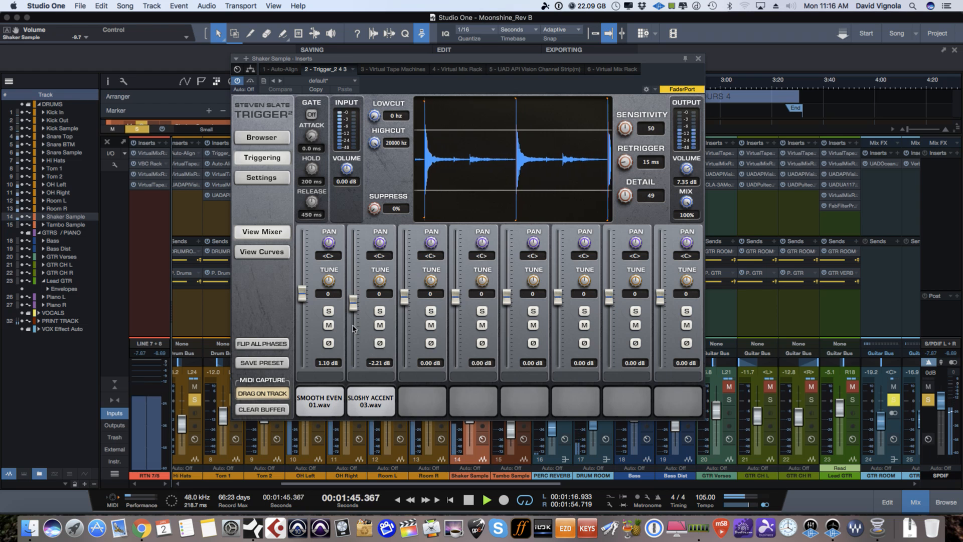
key(space)
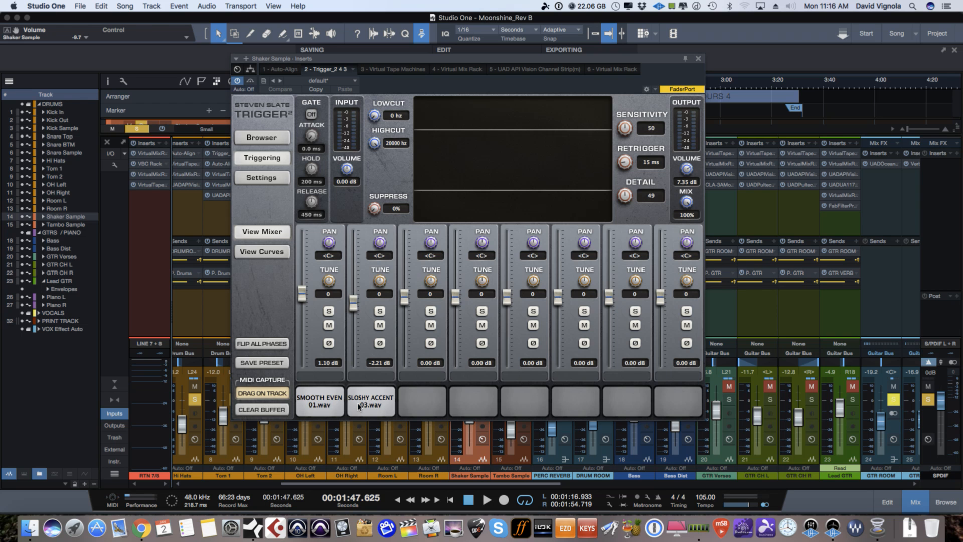
click(698, 59)
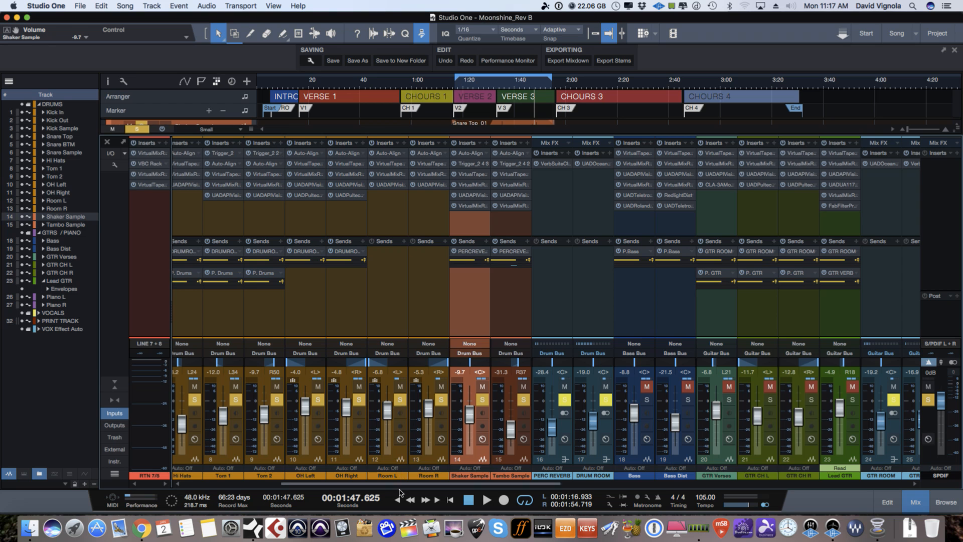
- Lower the Shaker Sample volume to about -29.2 dB with the transport stopped
drag(399, 485, 322, 485)
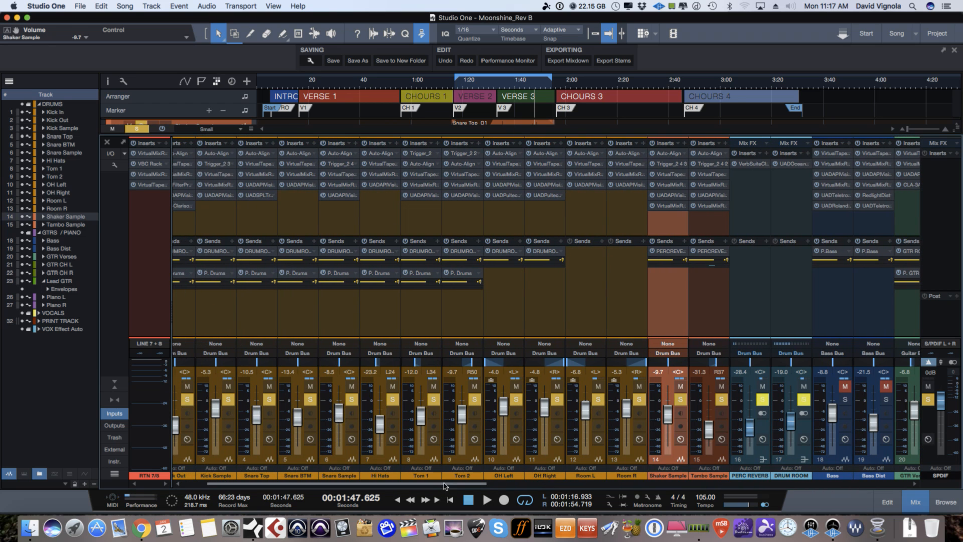
scroll(444, 482, right, 4)
drag(510, 415, 509, 424)
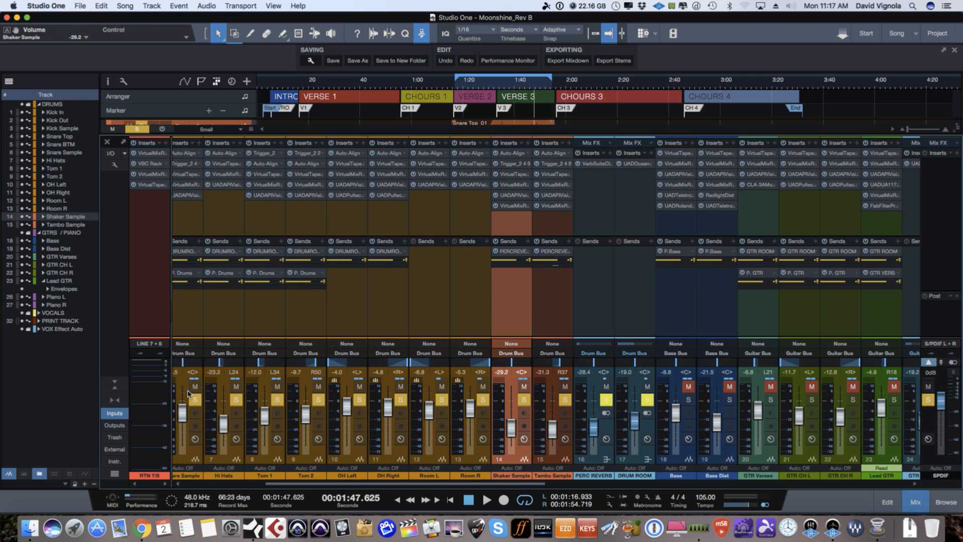
- Collapse the mixer, loop Chorus 3 from about 1:57.8 to 2:43.8, and raise the Tambo Sample to about -10.9 dB during playback
click(115, 384)
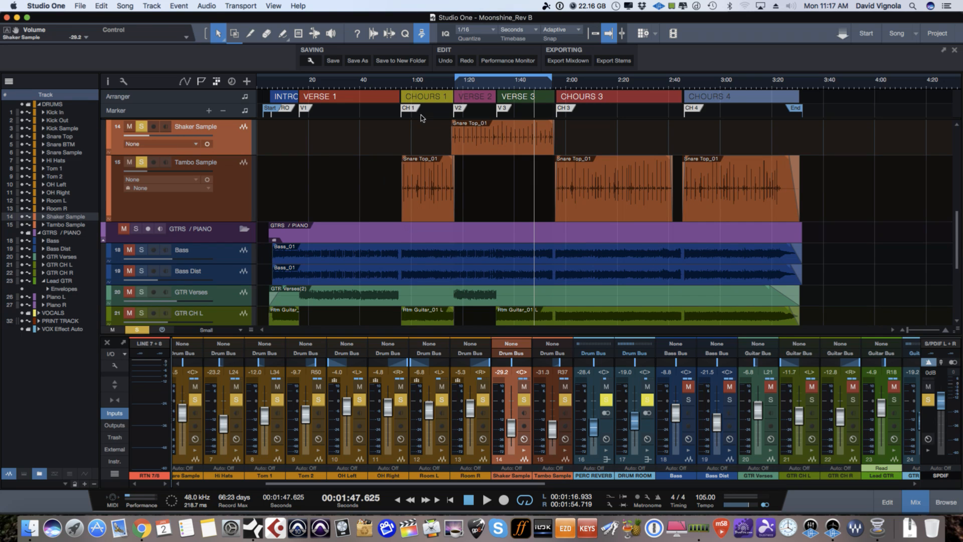
click(595, 95)
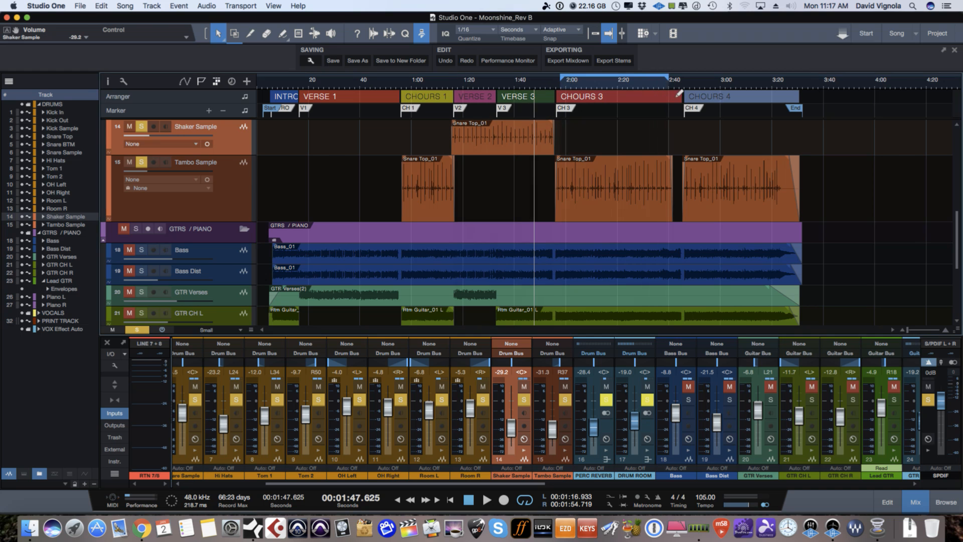
key(space)
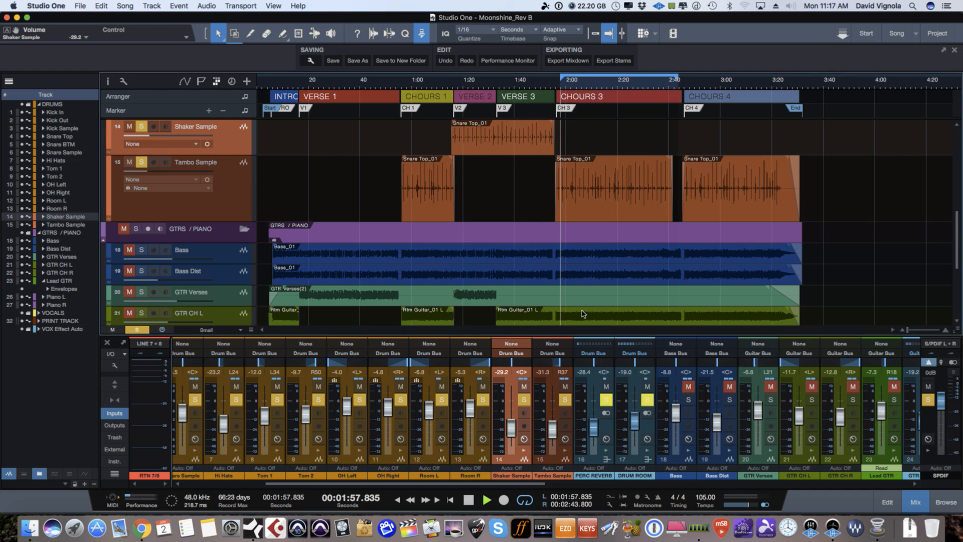
drag(552, 432, 554, 420)
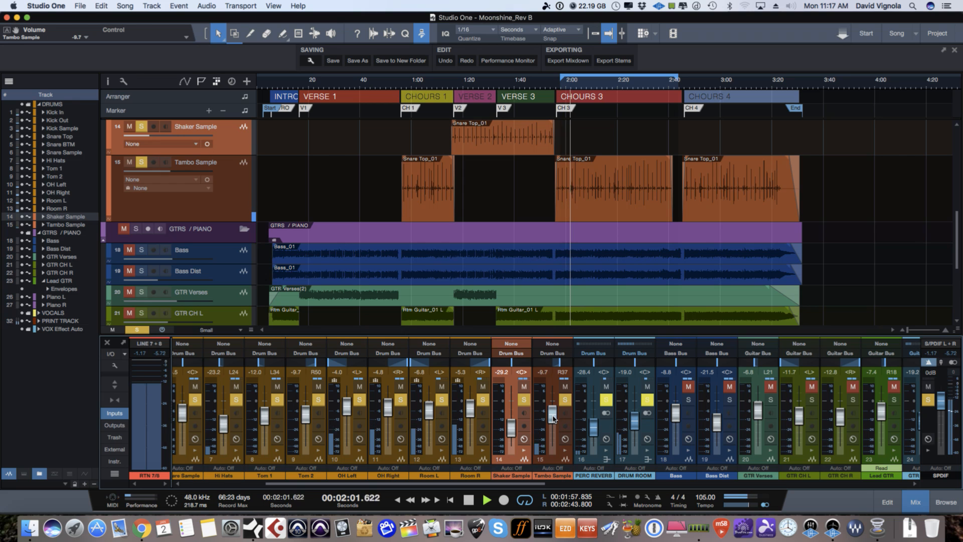
- Open the Tambo Sample's Trigger 2 insert, review its loaded samples with brief playback, and close it along with the expanded channel
click(565, 451)
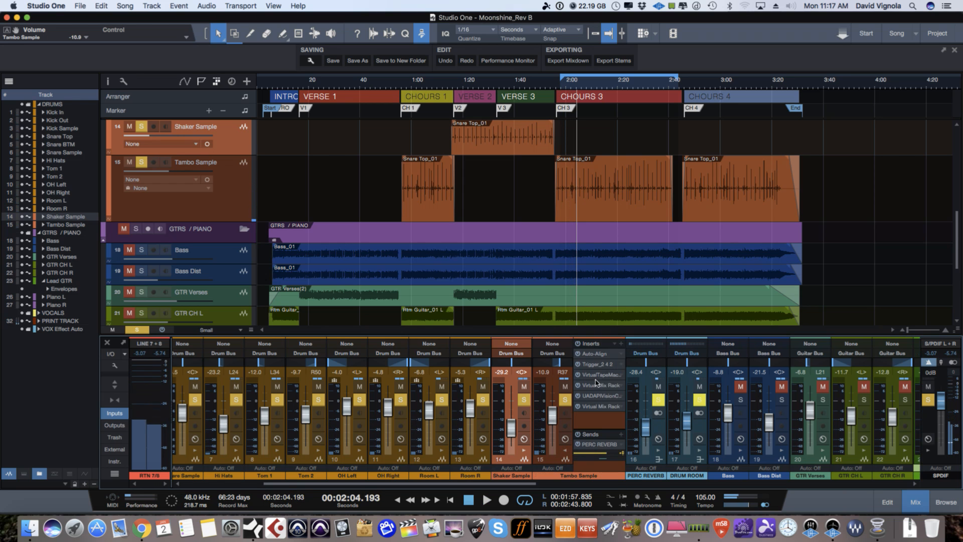
double_click(601, 376)
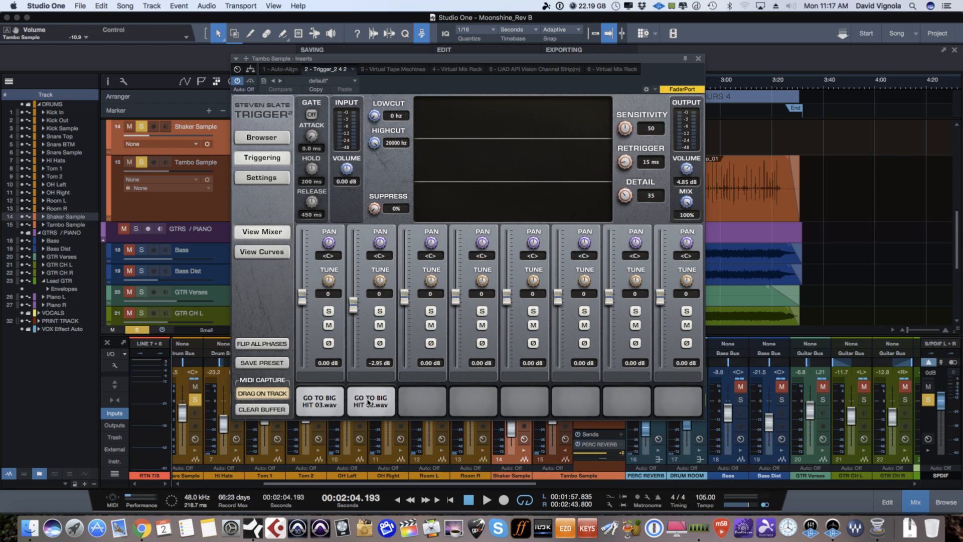
key(space)
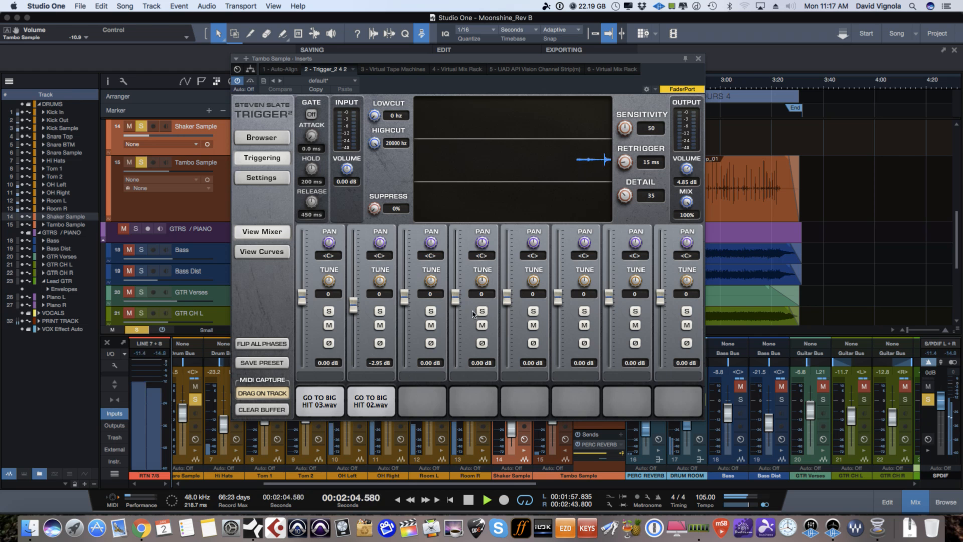
key(space)
click(697, 59)
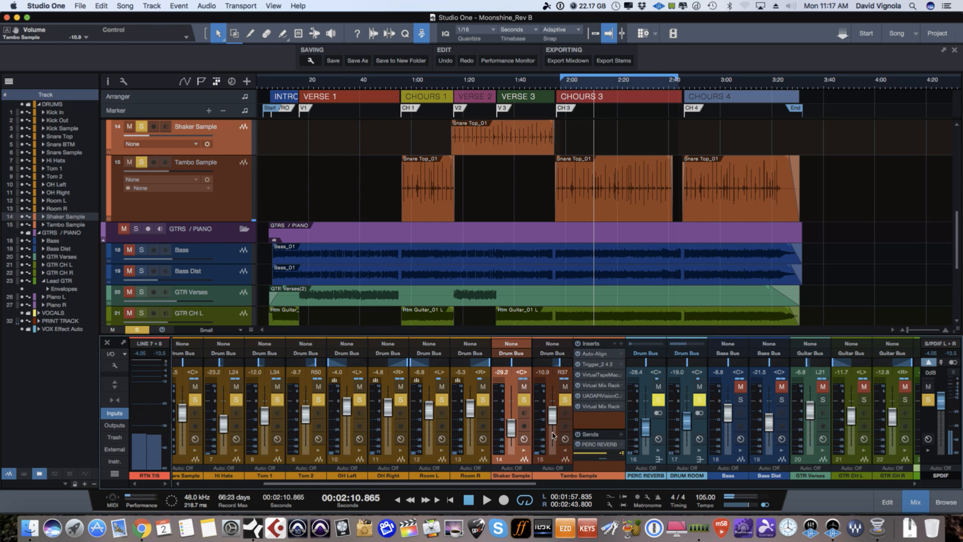
click(564, 451)
- Rebalance the percussion during Chorus 3 playback, setting the Shaker Sample to about -28.5 dB and the Tambo Sample to about -23.4 dB
drag(549, 418, 549, 430)
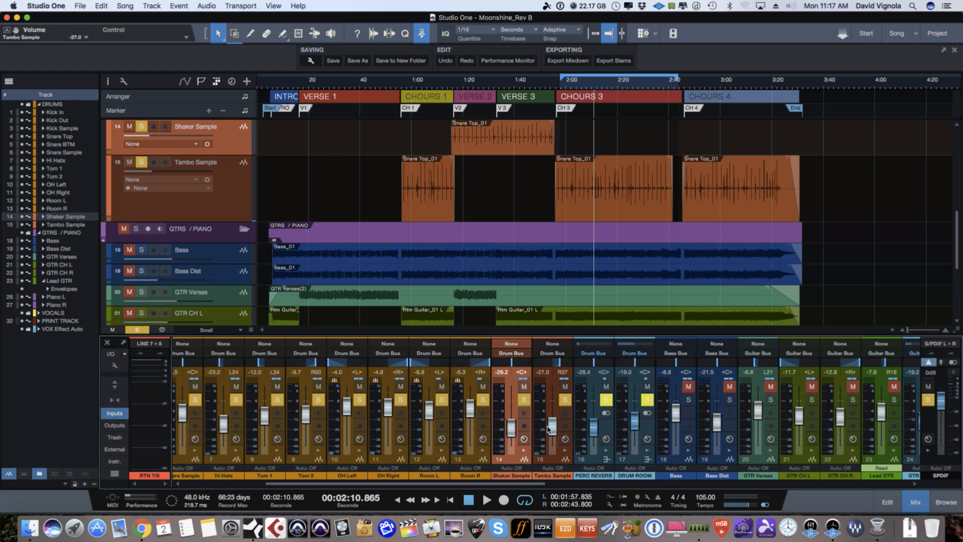
drag(527, 482, 550, 485)
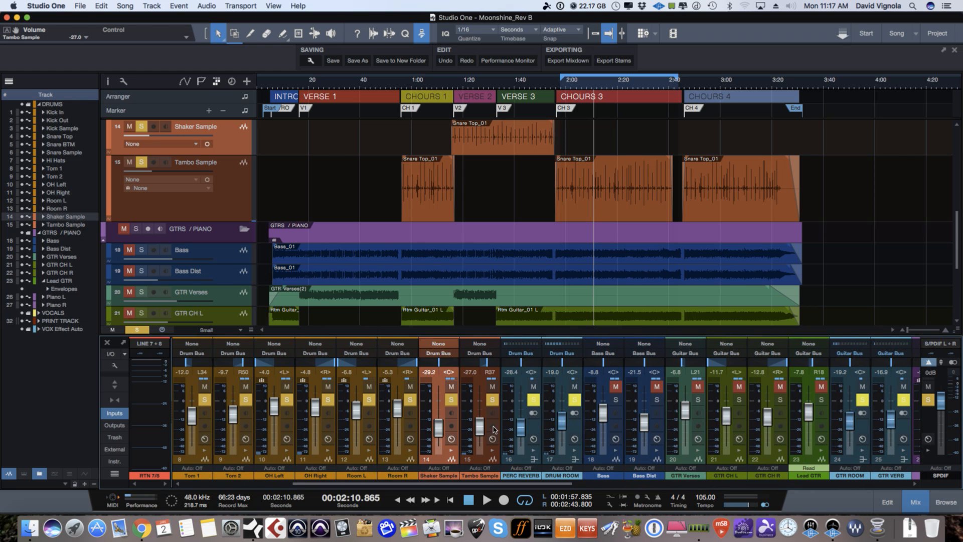
drag(479, 431, 478, 432)
key(space)
drag(438, 436, 438, 435)
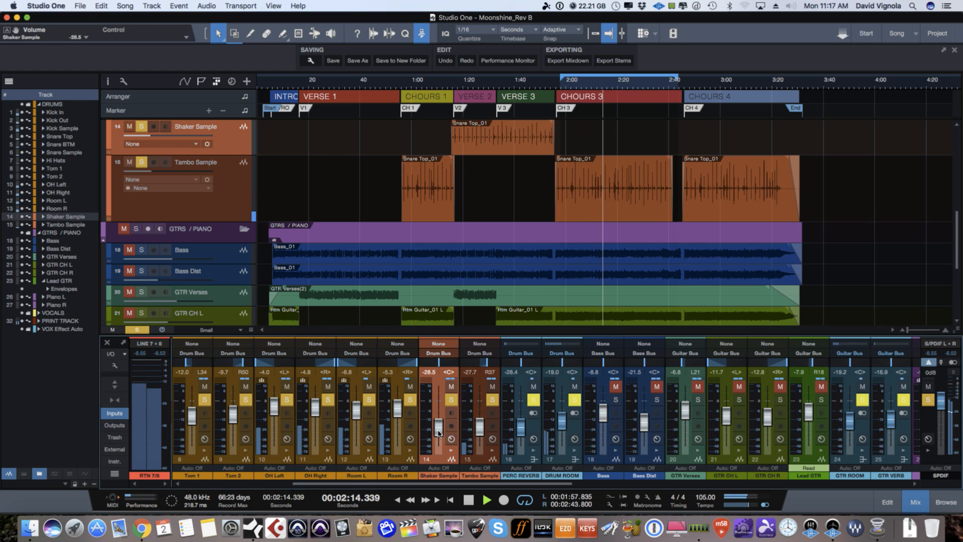
drag(479, 431, 478, 427)
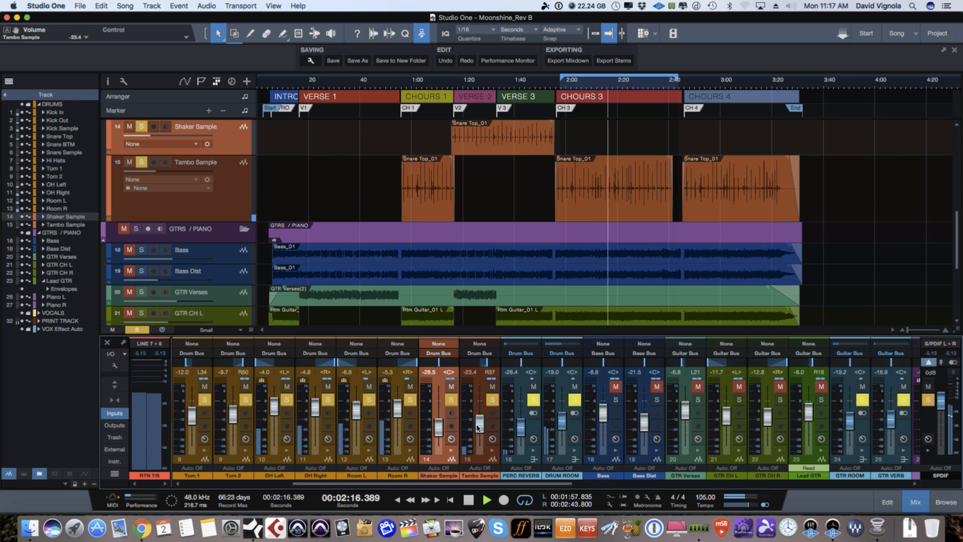
- Continue playback from Verse 2, raise the Shaker Sample volume to about -18.2 dB, and stop the transport
click(467, 84)
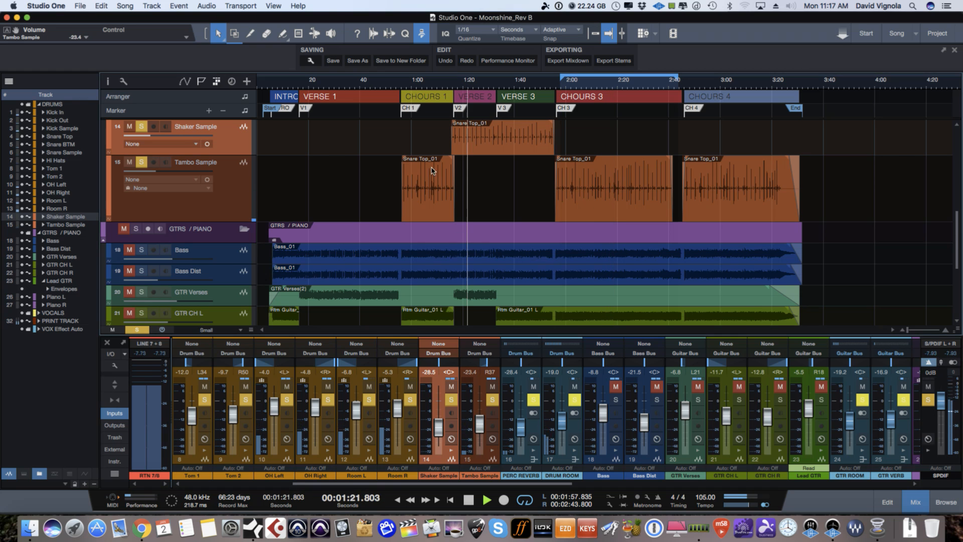
drag(439, 426, 438, 424)
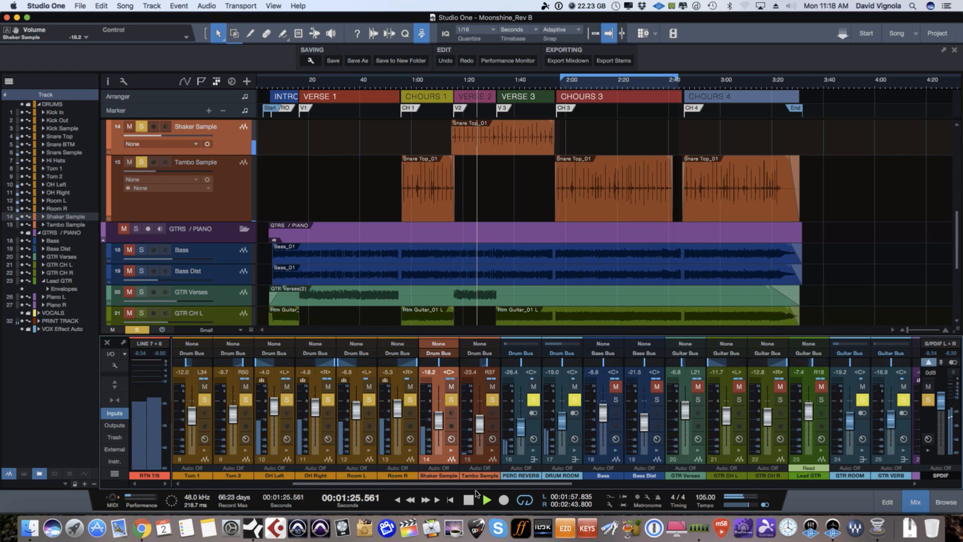
click(474, 494)
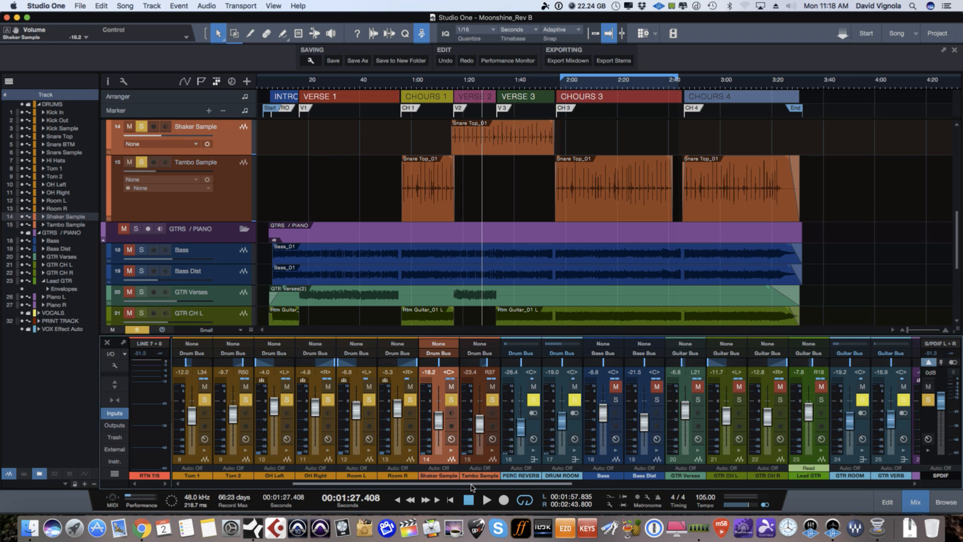
- Bring the Lead GTR and guitar effects channels into view with the mixer expanded, and inspect the Ocean Way Studios insert on GTR ROOM
drag(471, 484, 558, 489)
click(570, 460)
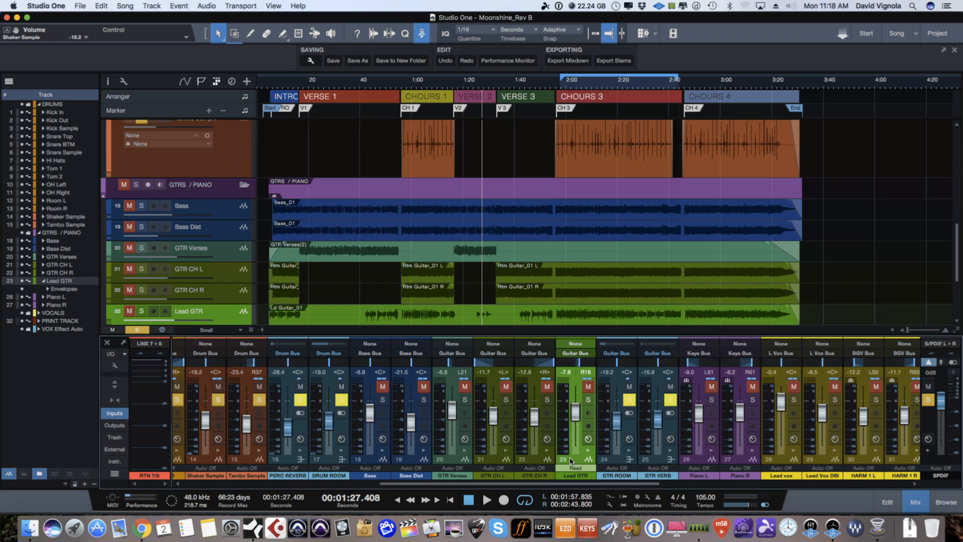
drag(542, 488, 584, 490)
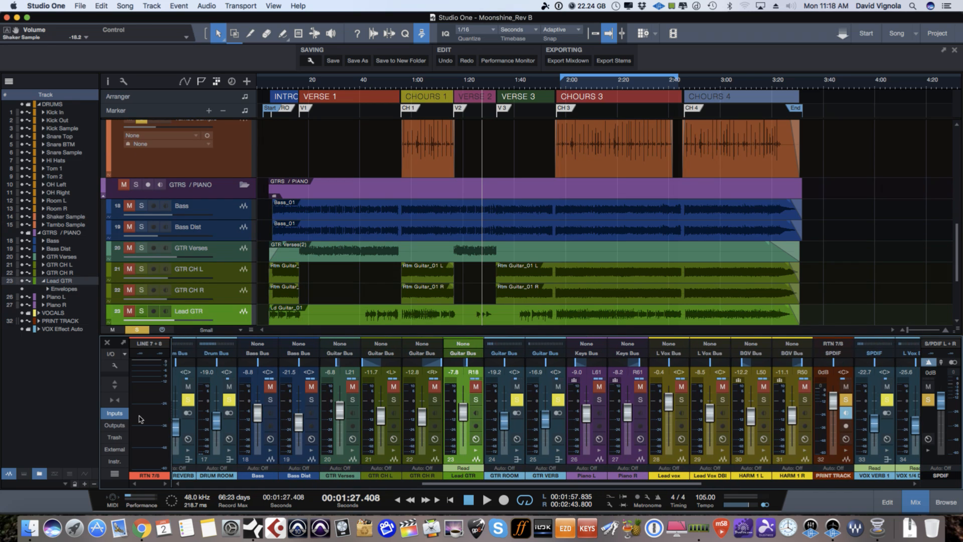
click(112, 385)
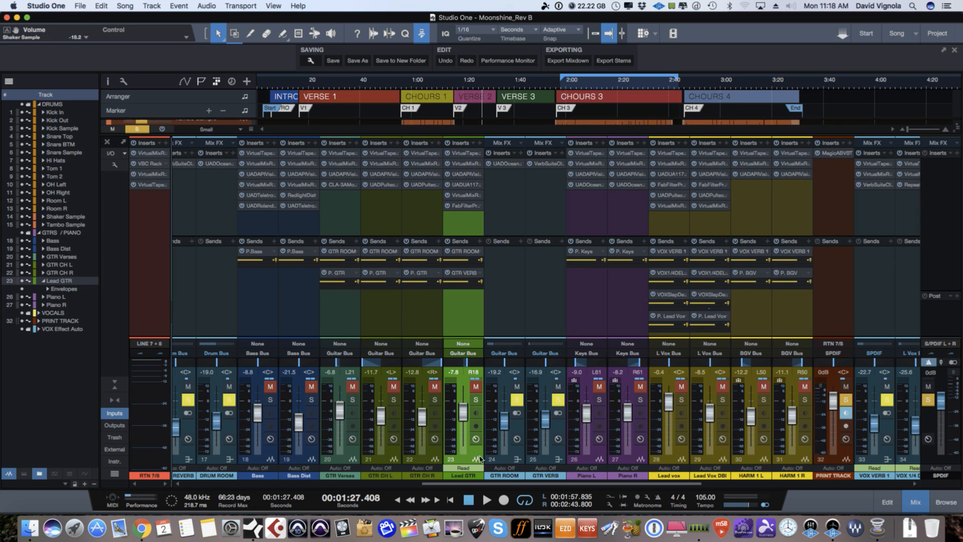
click(506, 164)
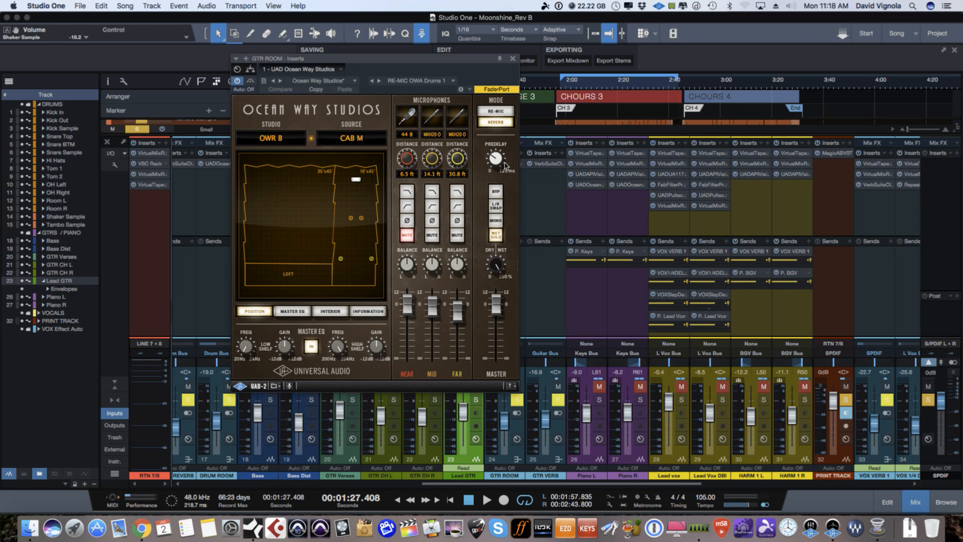
drag(386, 61, 415, 63)
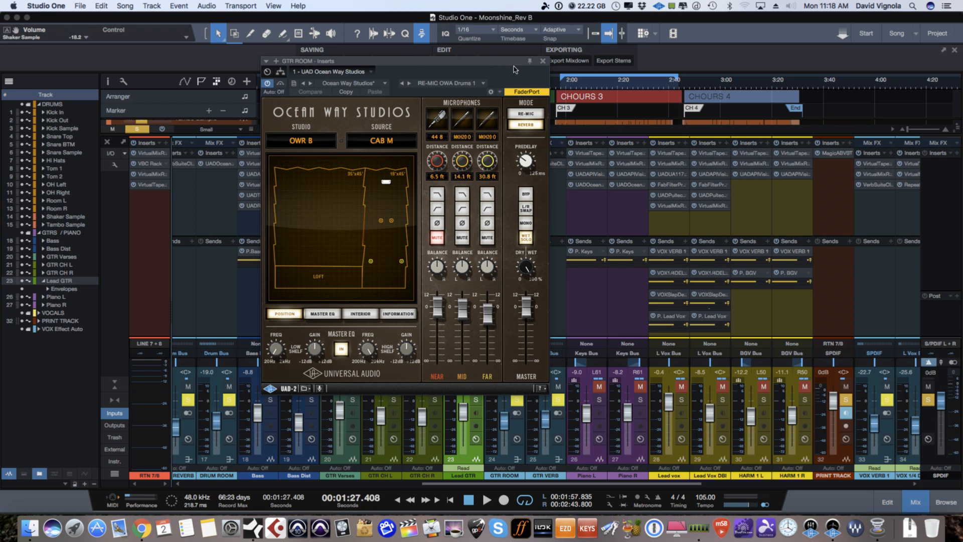
click(542, 63)
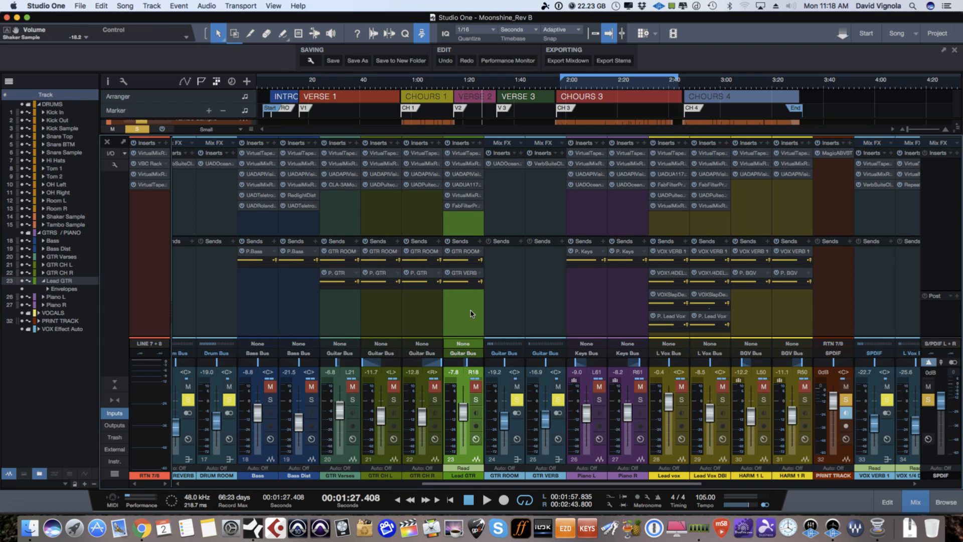
- Inspect the VerbSuite Classics reverb settings on the GTR VERB channel, including chorus and width, and close the plug-in
click(556, 457)
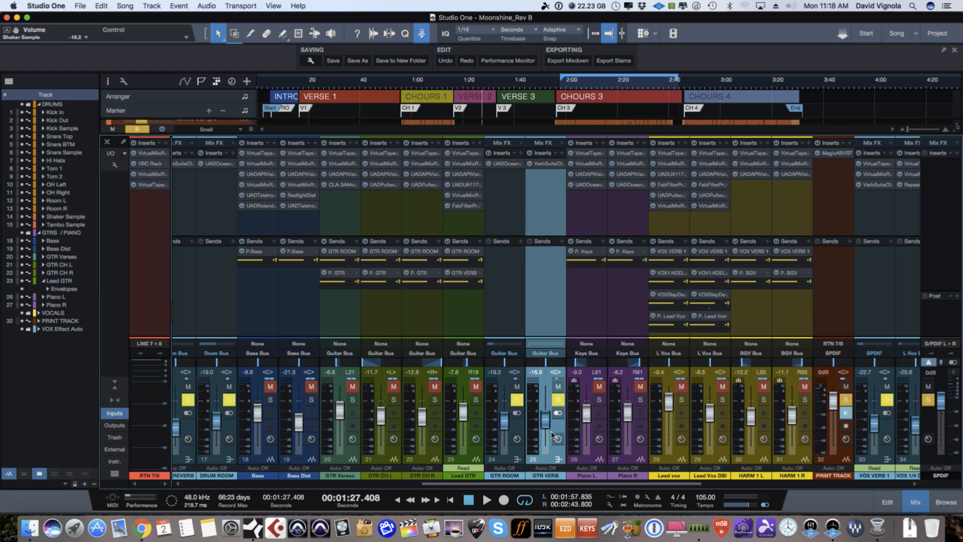
click(541, 163)
drag(391, 91, 406, 107)
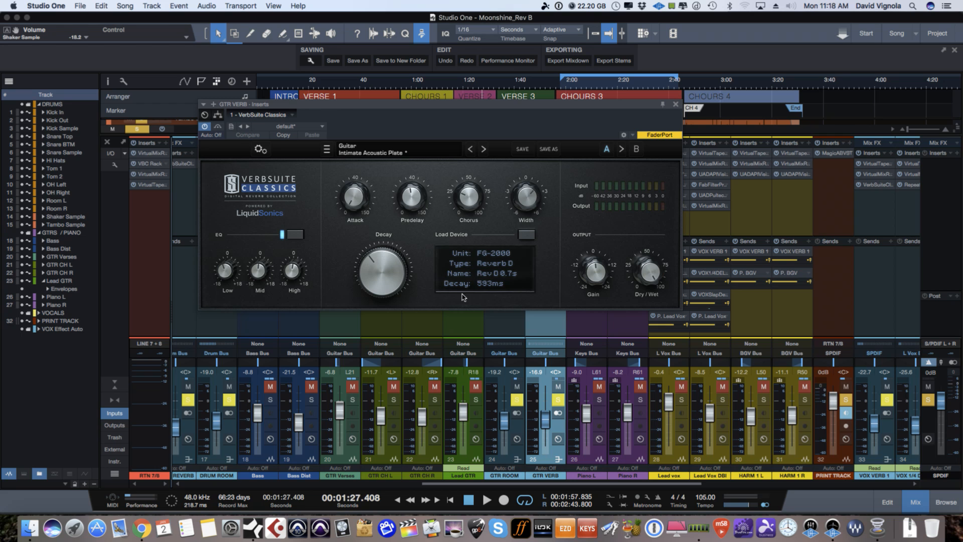
mouse_move(462, 195)
mouse_move(526, 198)
click(675, 105)
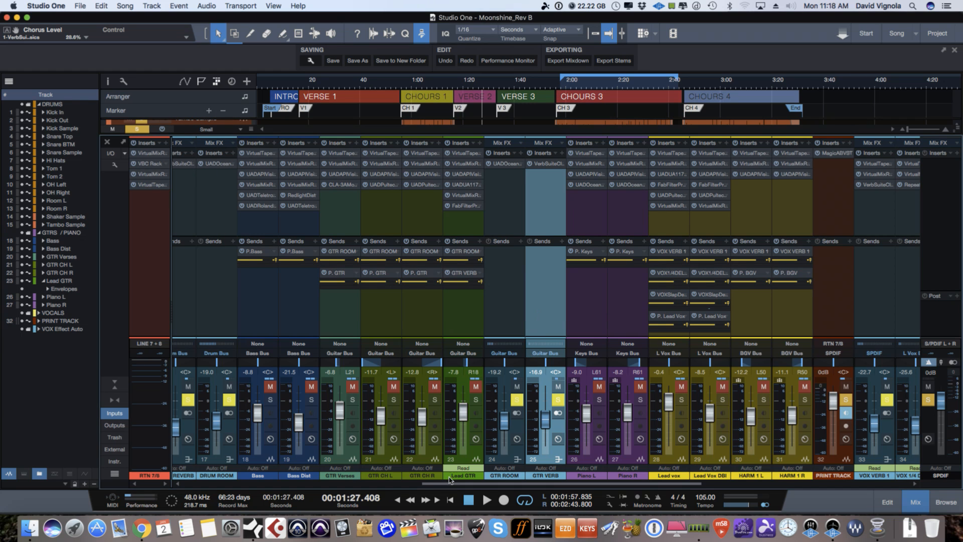
- Solo the Lead GTR, mute the Drum Bus, and return to the guitar channels in the compact mixer
click(475, 400)
drag(479, 487, 632, 488)
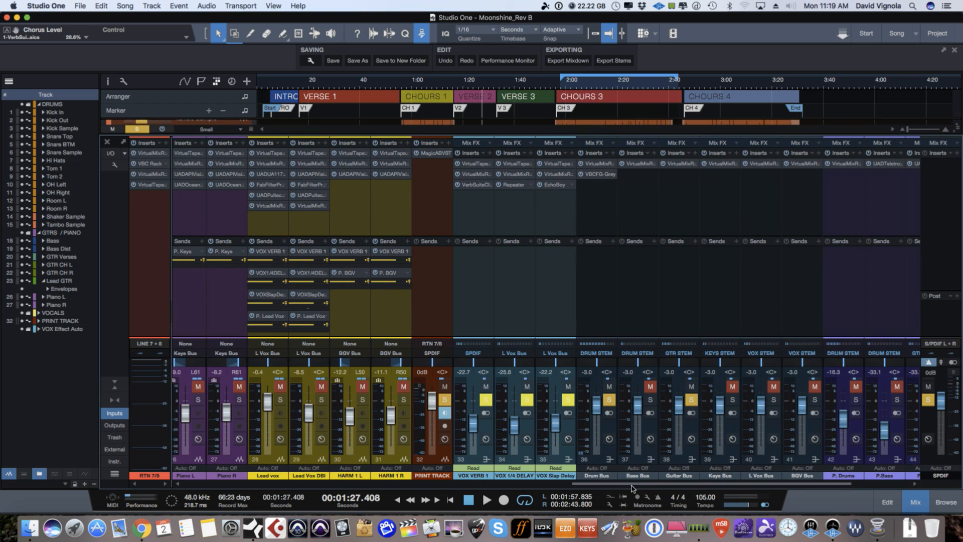
click(609, 386)
drag(624, 483, 457, 484)
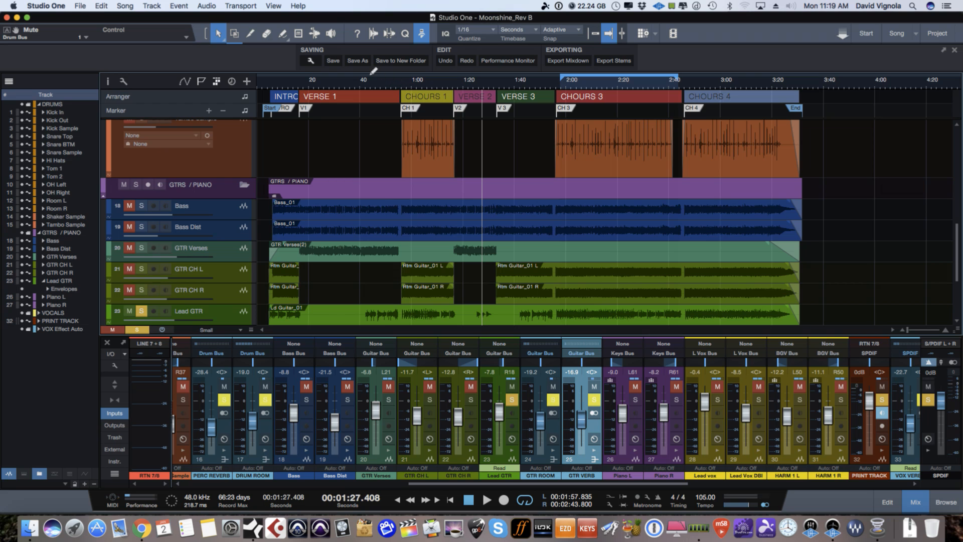
- Set the loop range across the end of Verse 1 from about 0:42.1 to 0:59.2 and briefly play the soloed Lead GTR
drag(365, 76, 409, 77)
key(KP_1)
key(space)
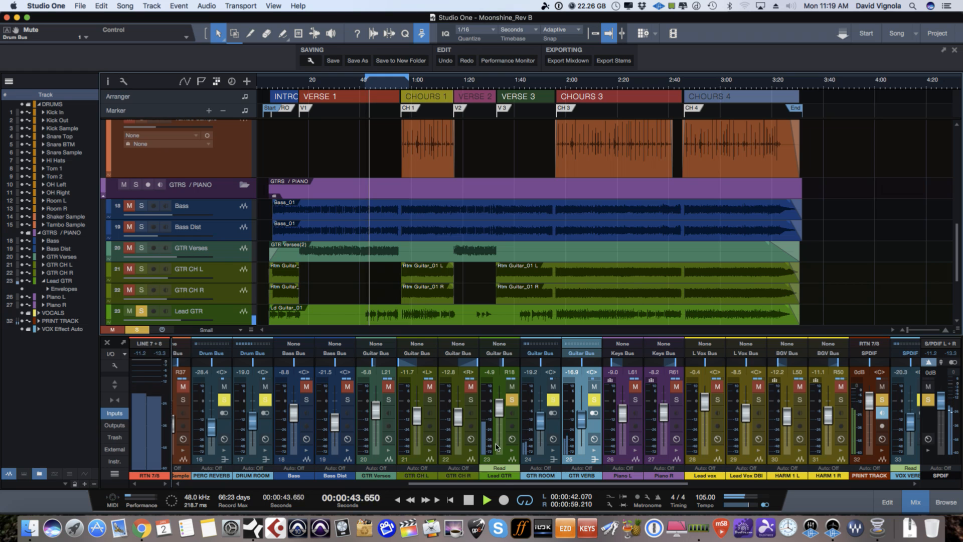
key(space)
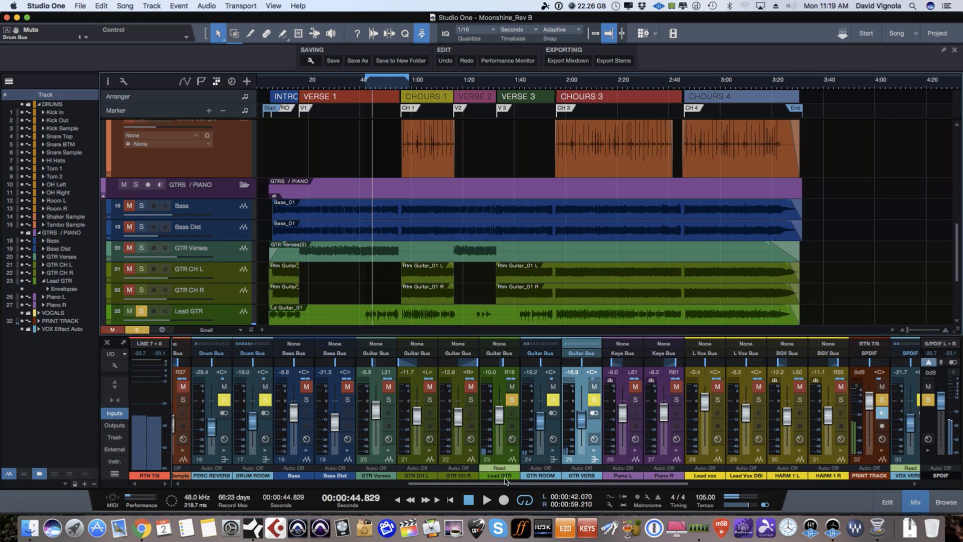
- Audition GTR VERB at about -2.4 dB against the soloed Lead GTR, and bring it back down to about -15.3 dB during playback
drag(505, 484, 517, 484)
key(space)
drag(550, 427, 550, 411)
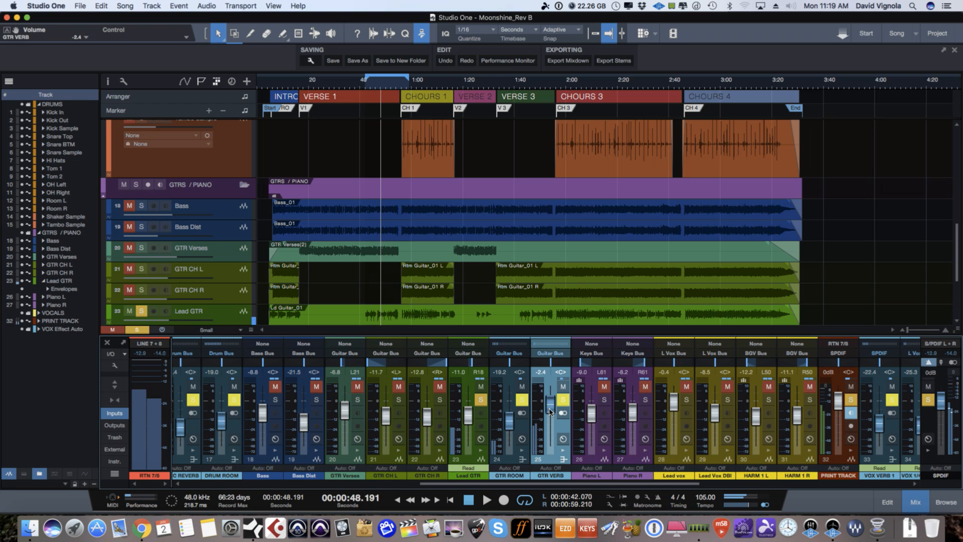
key(space)
drag(550, 411, 548, 426)
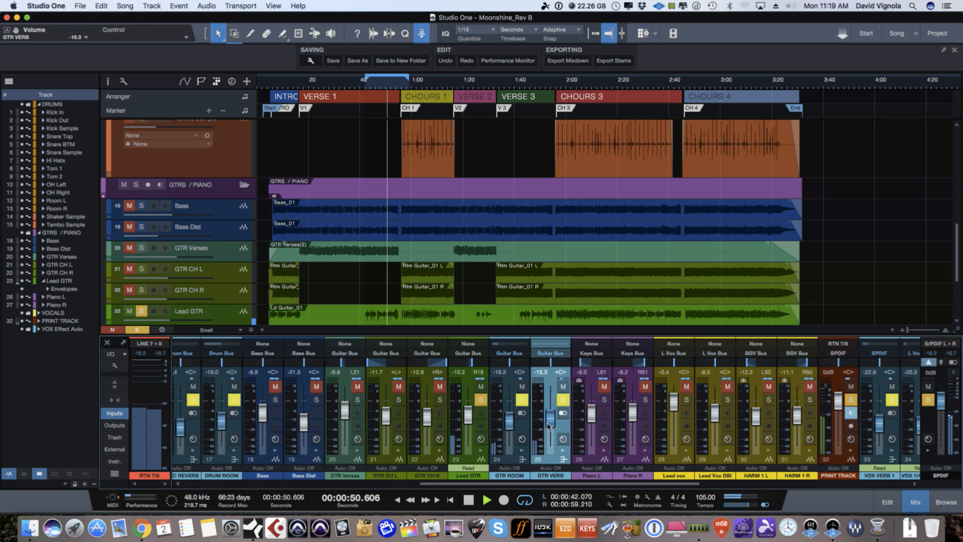
- Raise the GTR VERB channel's VerbSuite Classics decay to 112% (741 ms) during playback, stop playback, and close the plug-in
click(563, 455)
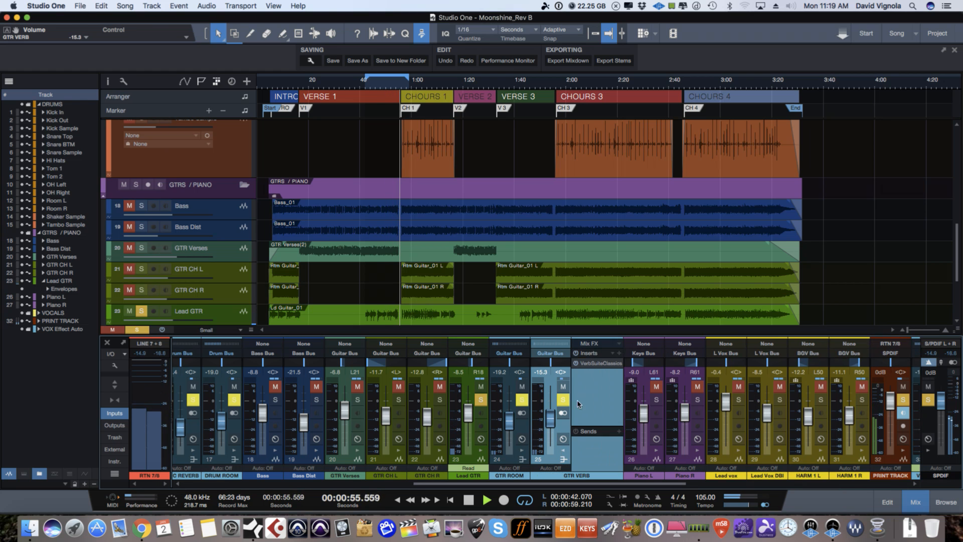
click(599, 362)
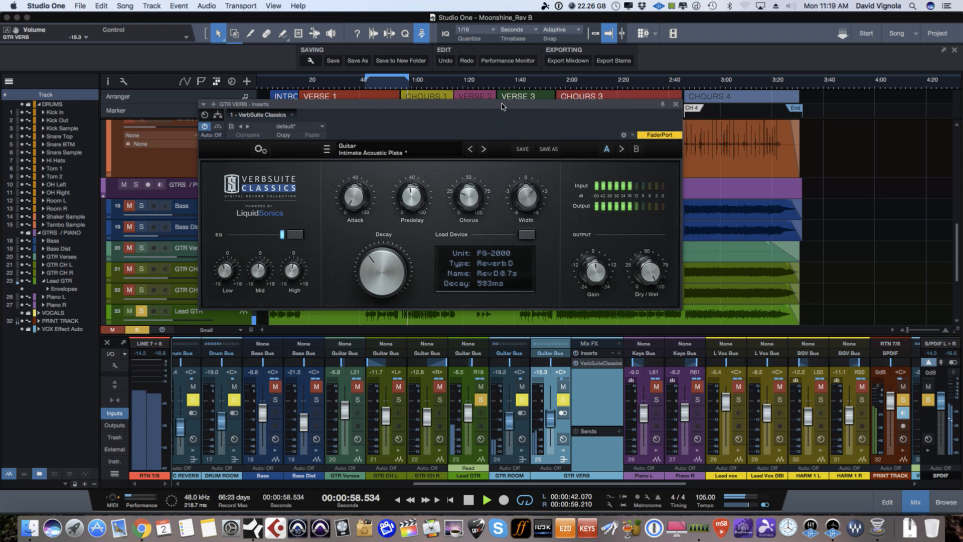
drag(502, 107, 507, 102)
click(376, 266)
drag(376, 266, 377, 260)
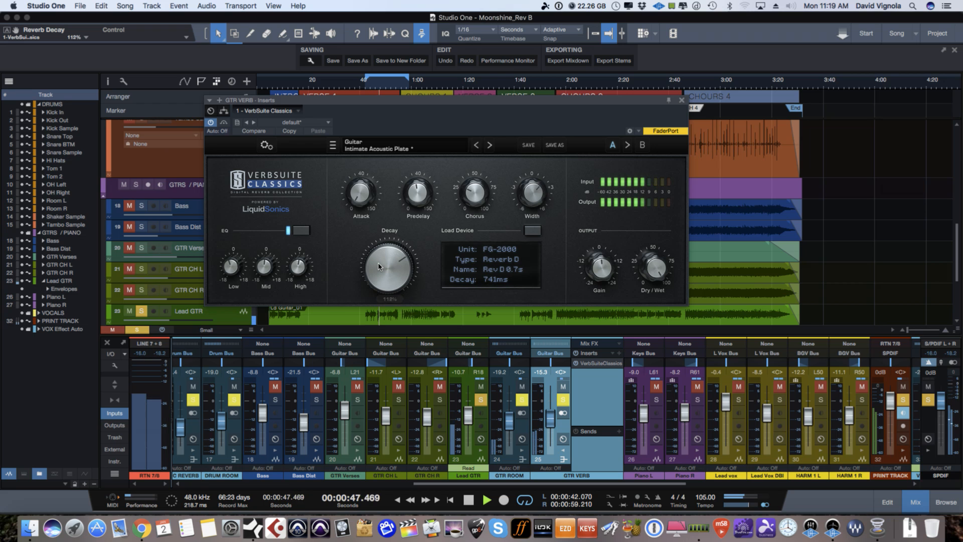
key(space)
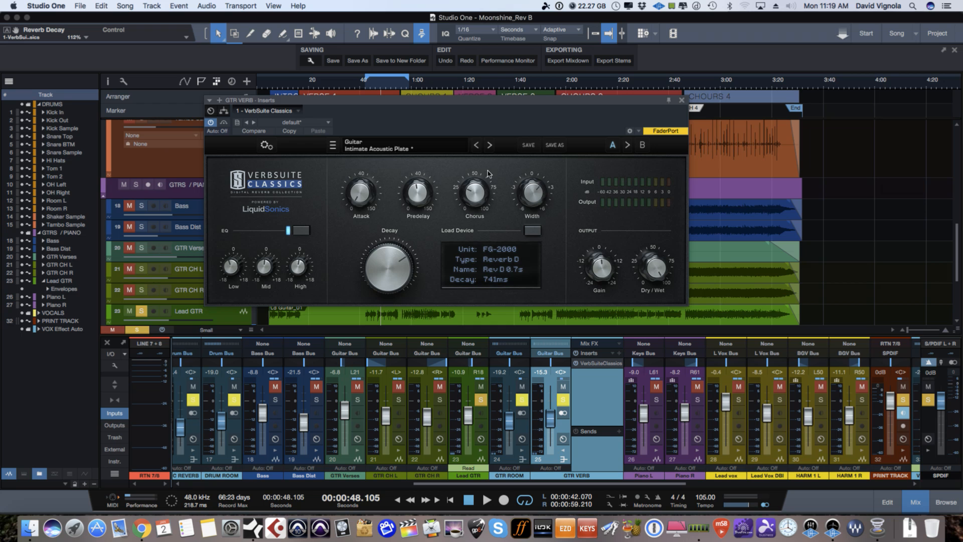
click(682, 101)
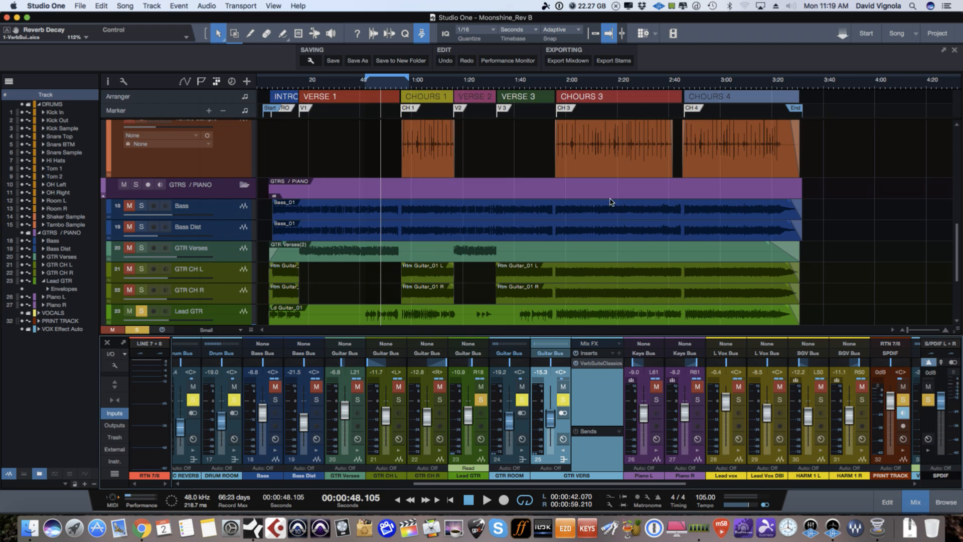
click(562, 451)
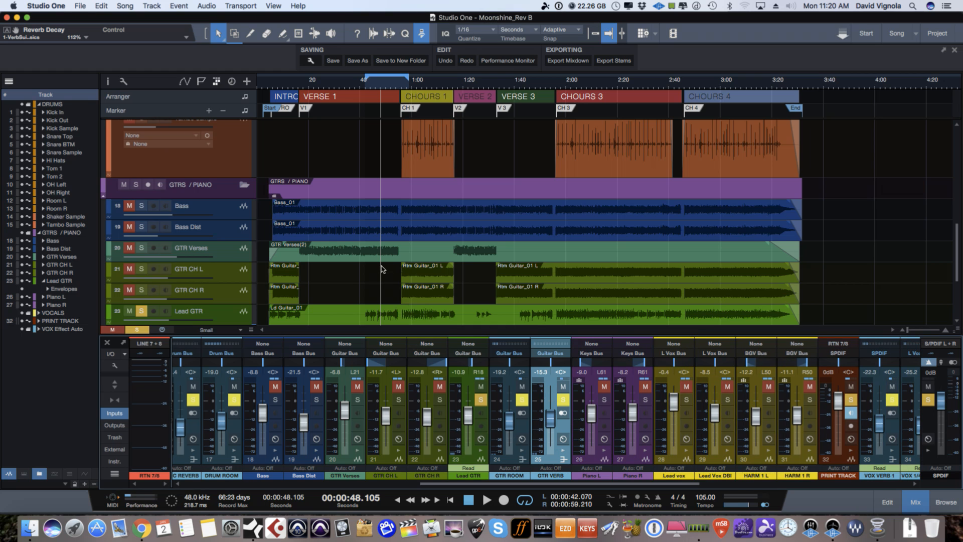
- Examine the Lead GTR's volume automation while playing from about 0:40.5 into Chorus 1, and collapse its envelopes
scroll(381, 279, down, 5)
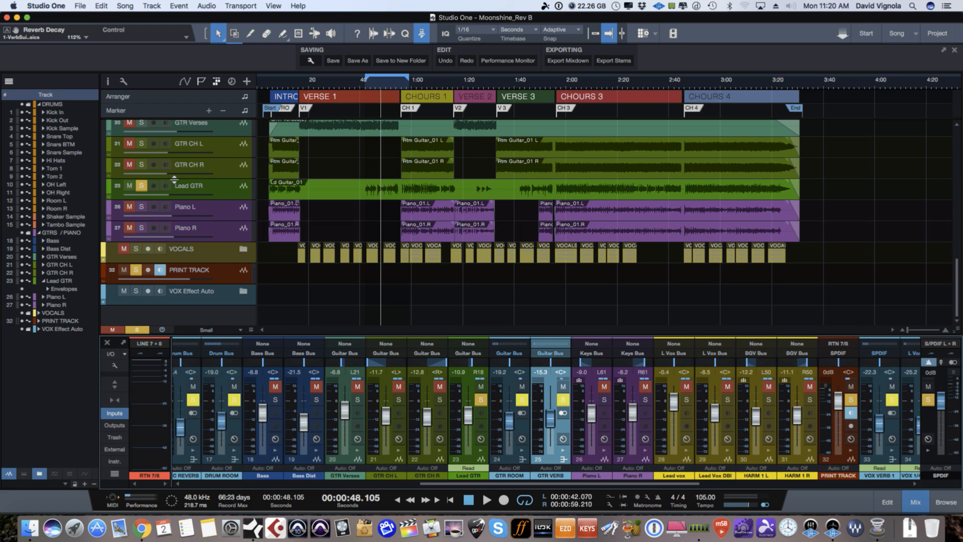
click(109, 200)
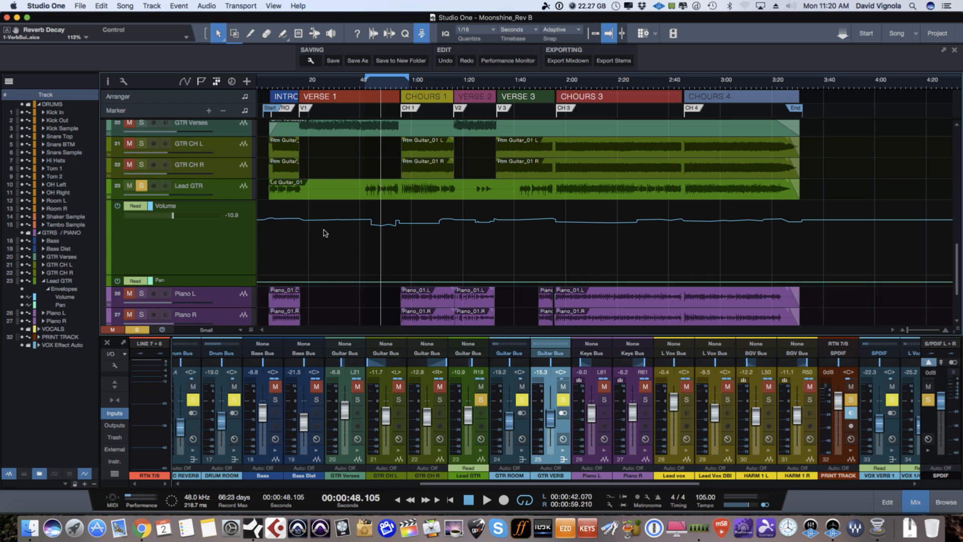
click(270, 236)
click(361, 241)
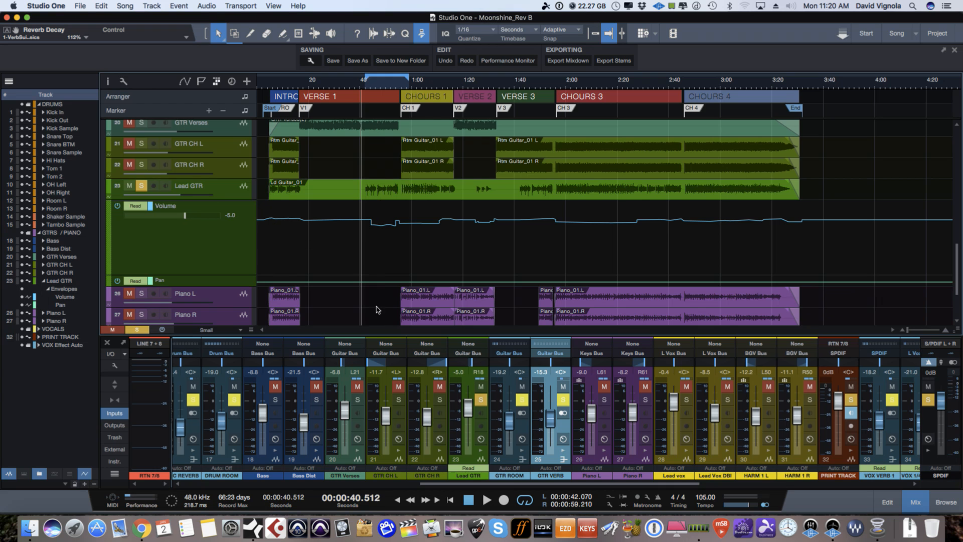
click(474, 460)
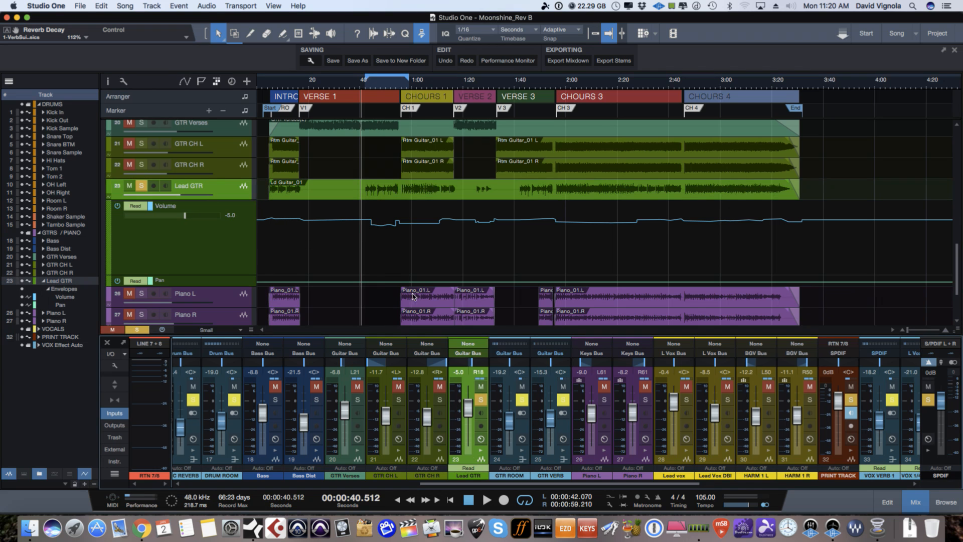
key(space)
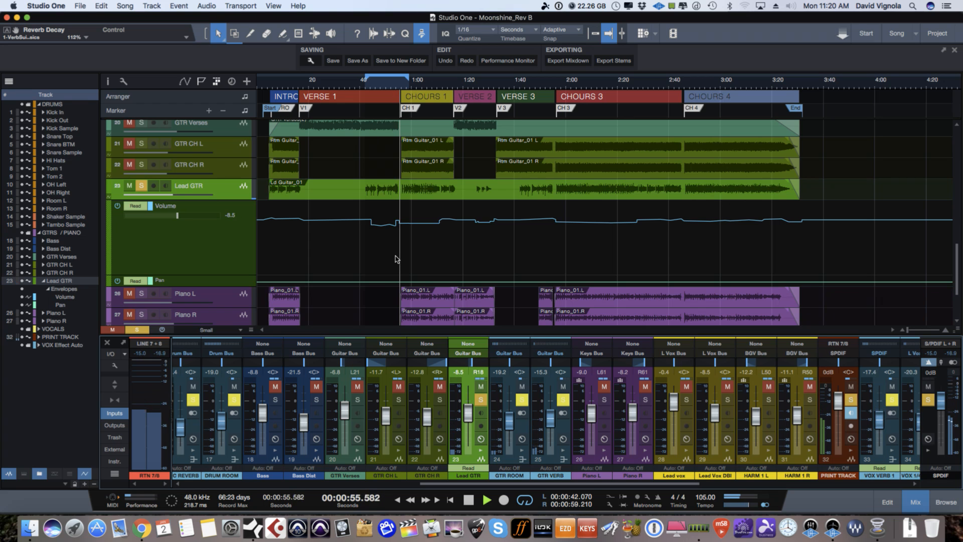
key(space)
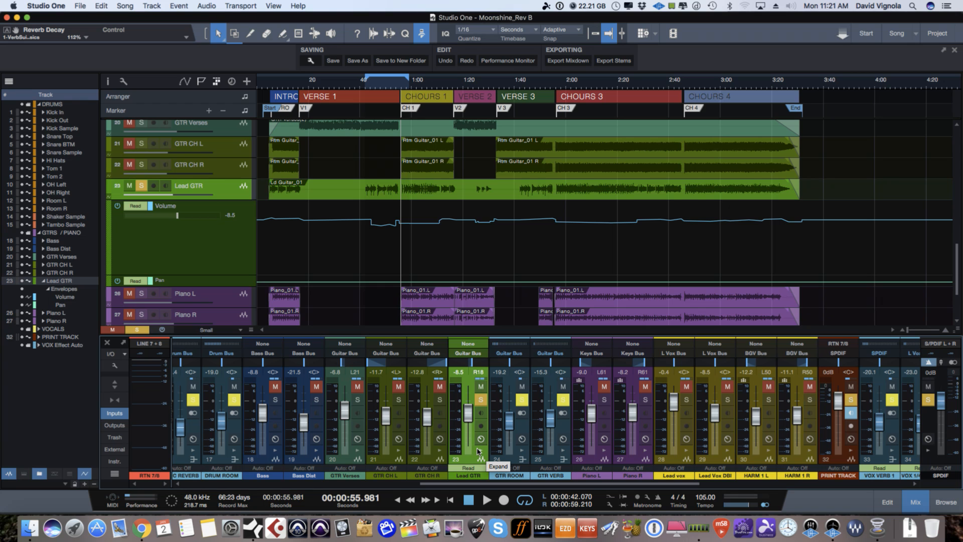
click(109, 200)
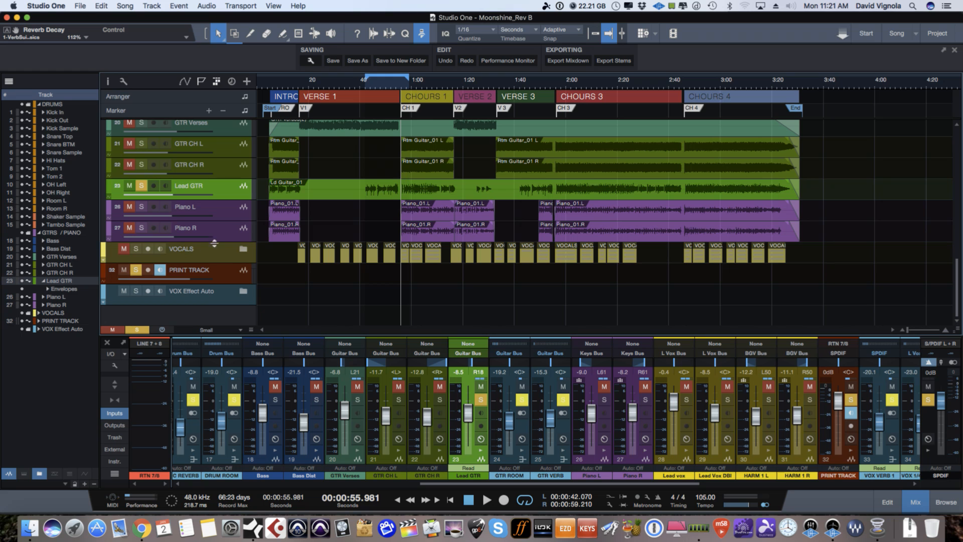
- Enlarge the Piano L and Piano R tracks, examine their Verse 2 events up close, and return the tracks to the Small height
click(228, 216)
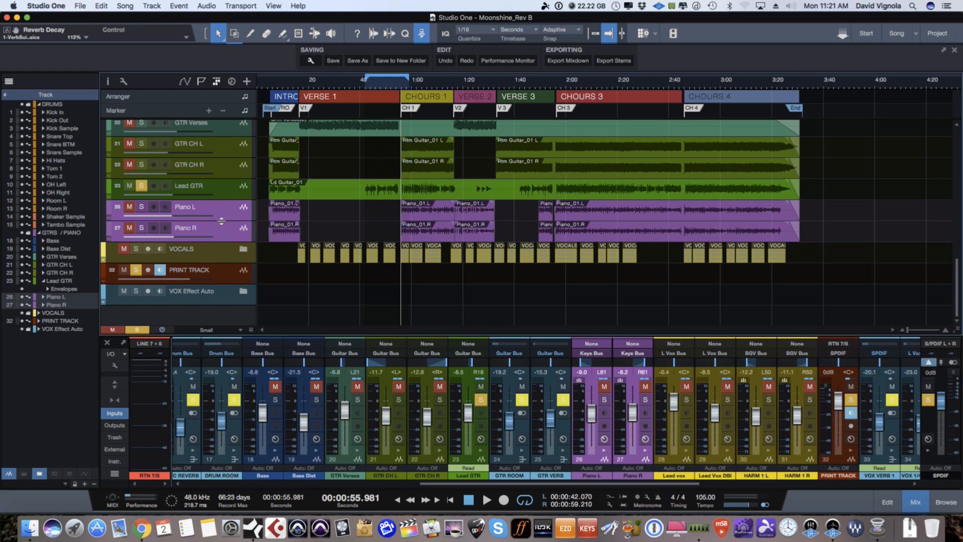
drag(221, 221, 219, 239)
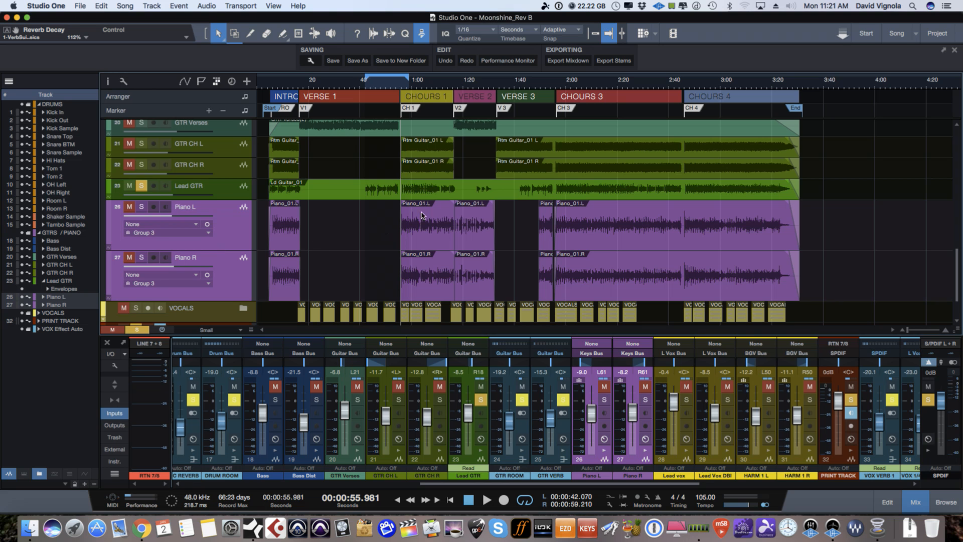
drag(450, 85, 452, 102)
click(498, 241)
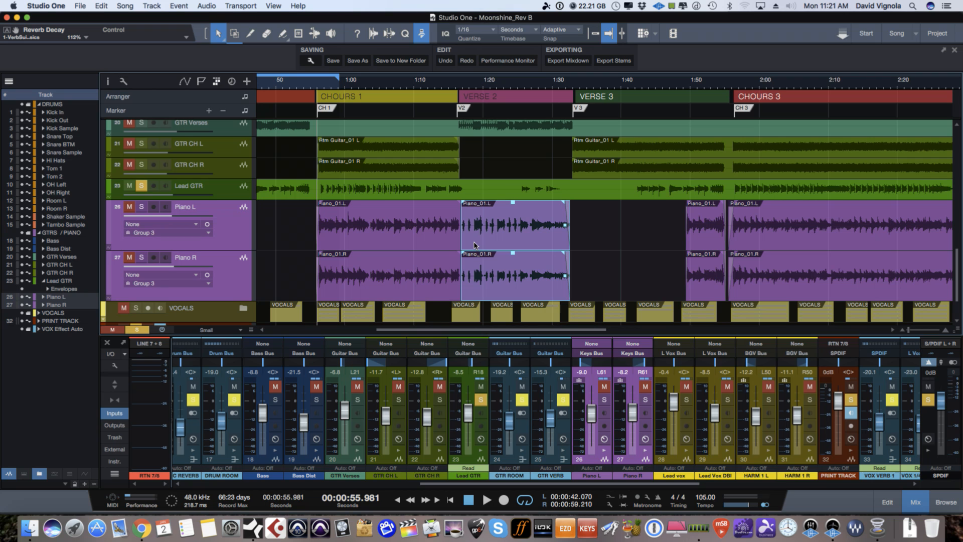
scroll(509, 229, down, 2)
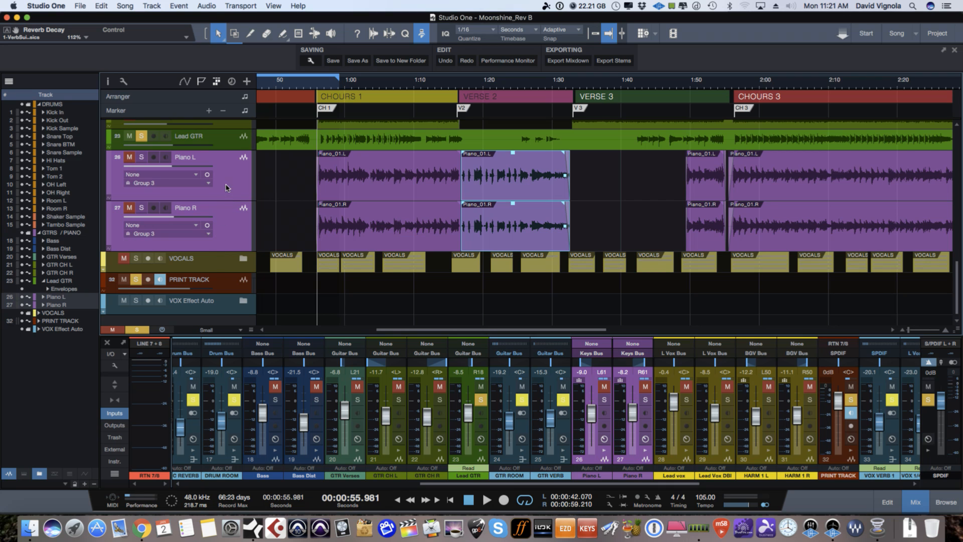
click(239, 330)
click(223, 370)
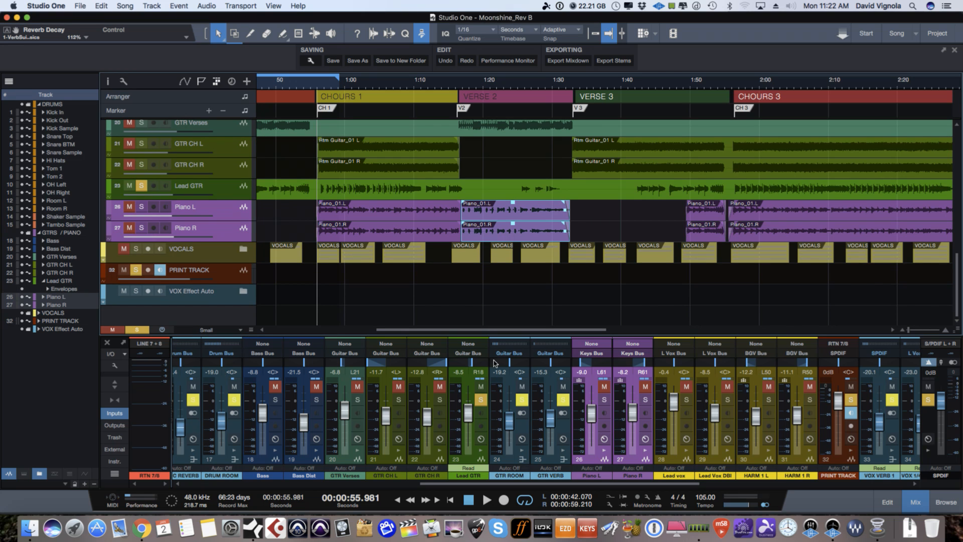
- Show the mixer's inserts and sends, and inspect the UAD Ocean Way Studios settings on Piano L before closing the plug-in
drag(496, 485, 532, 488)
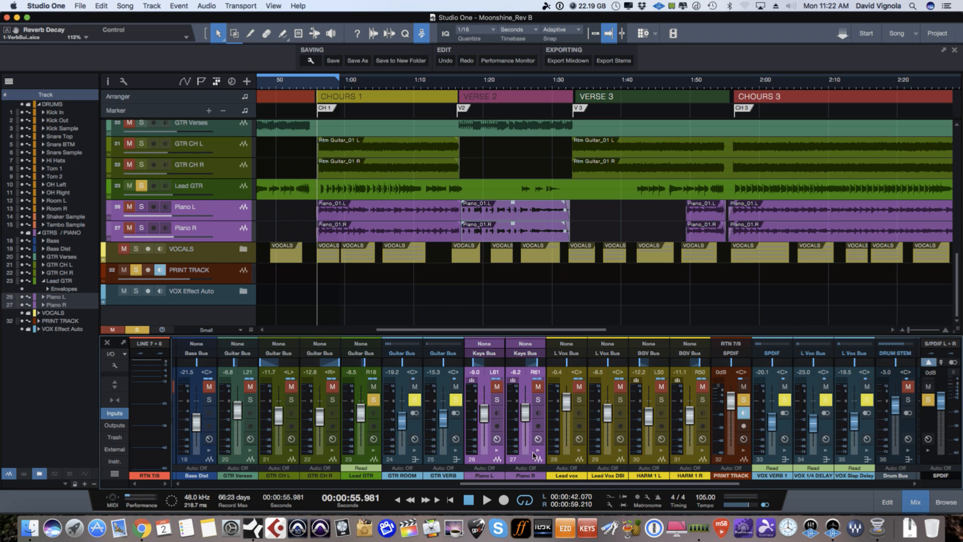
click(114, 385)
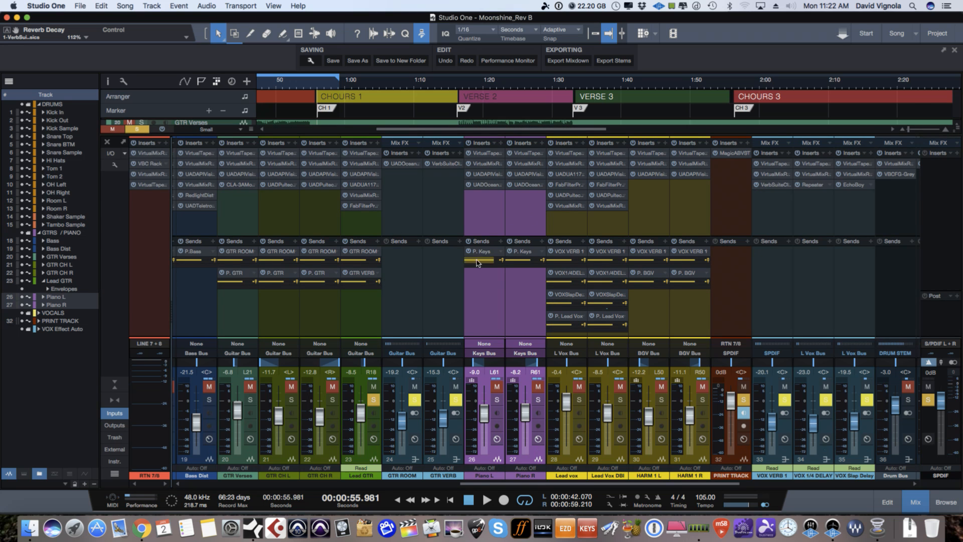
click(482, 186)
drag(427, 100, 503, 83)
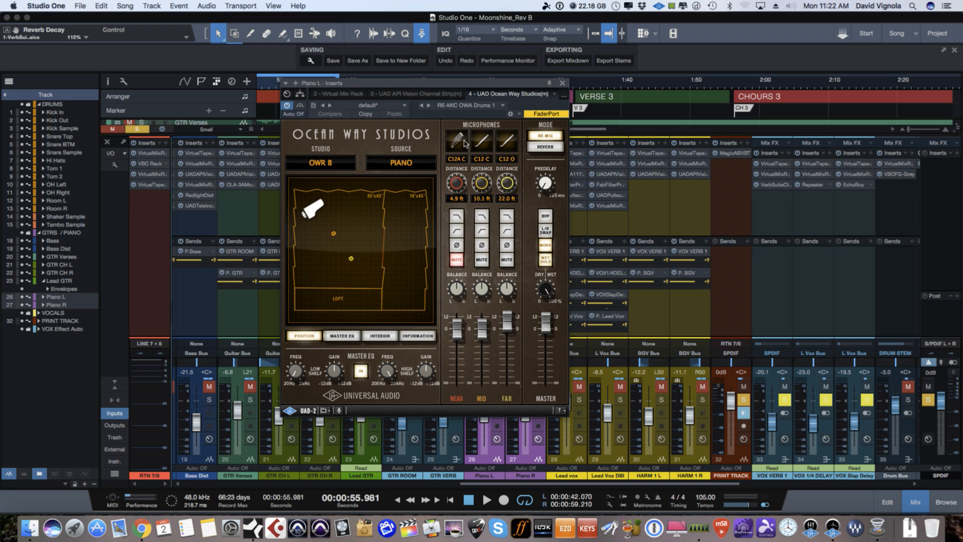
click(562, 82)
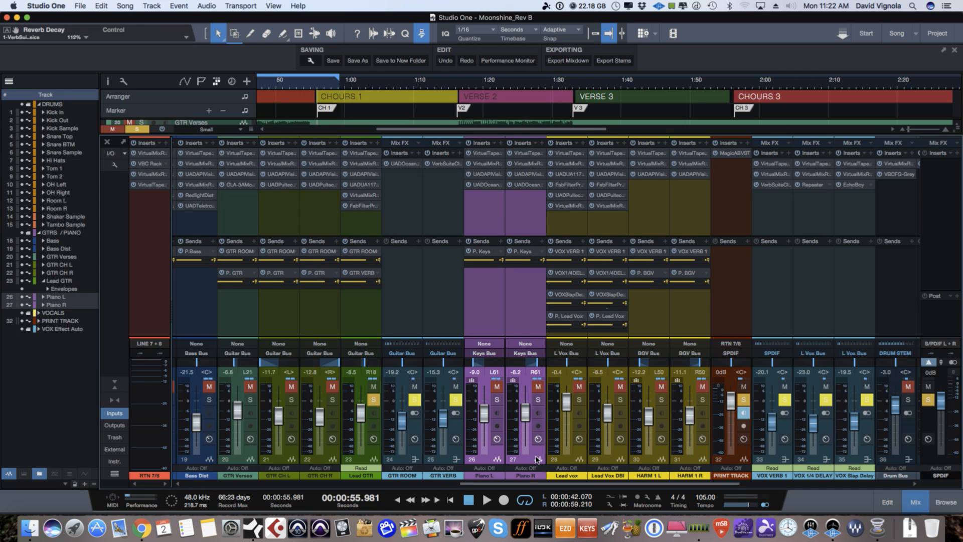
click(536, 459)
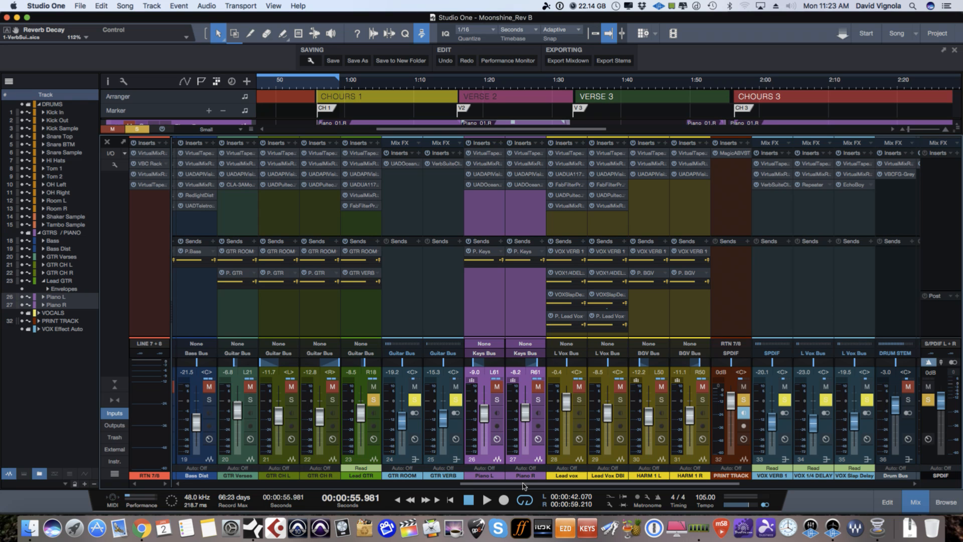
- Solo Piano L and Piano R, mute the Lead GTR, and start playback in the early part of Chorus 1
drag(522, 484, 526, 485)
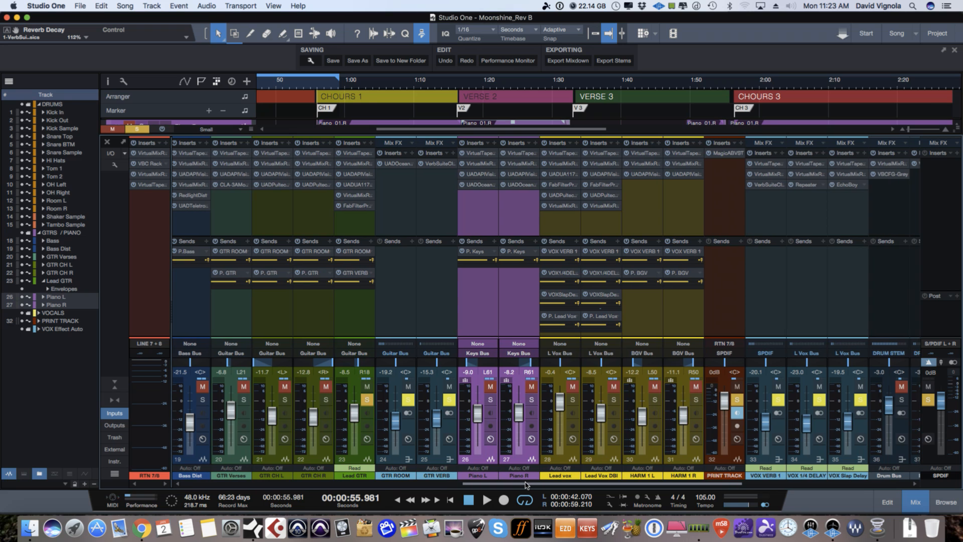
click(532, 399)
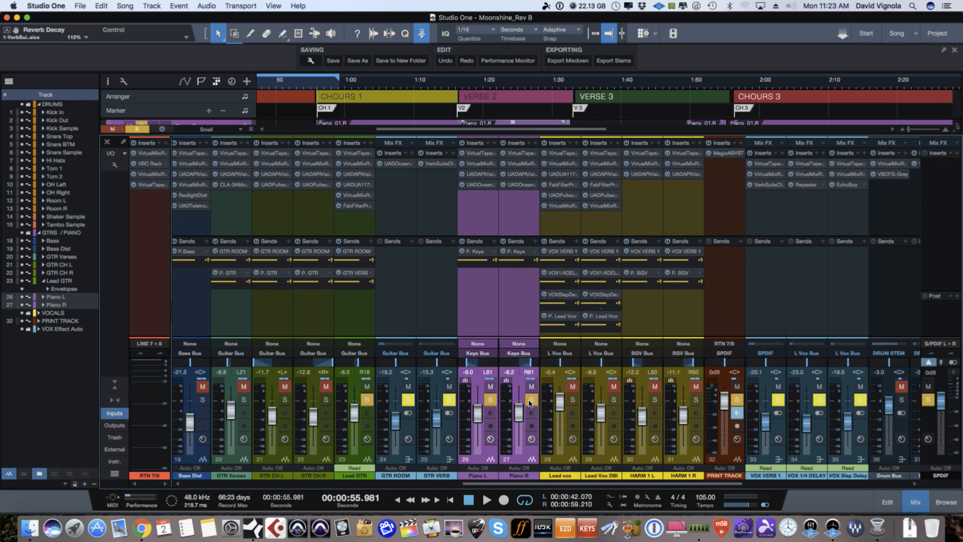
click(366, 386)
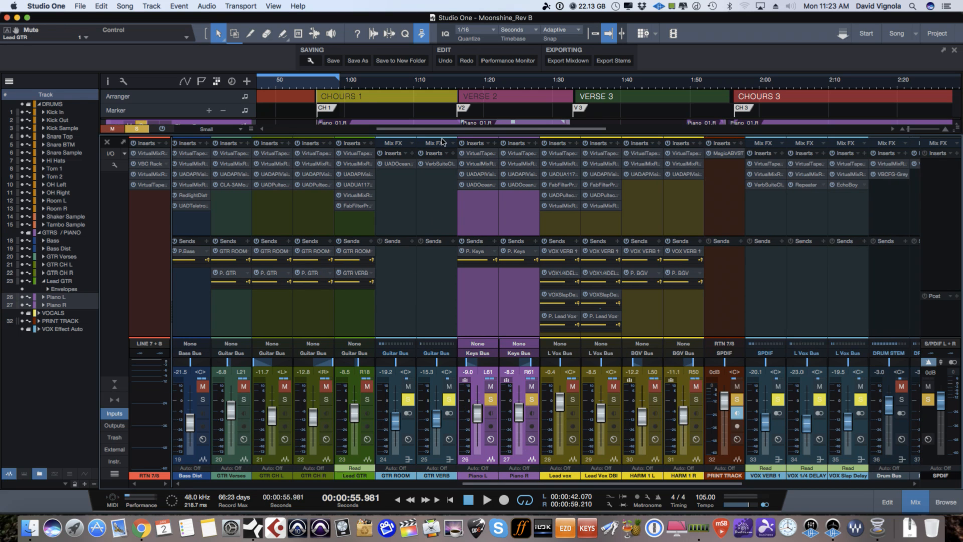
click(345, 82)
key(space)
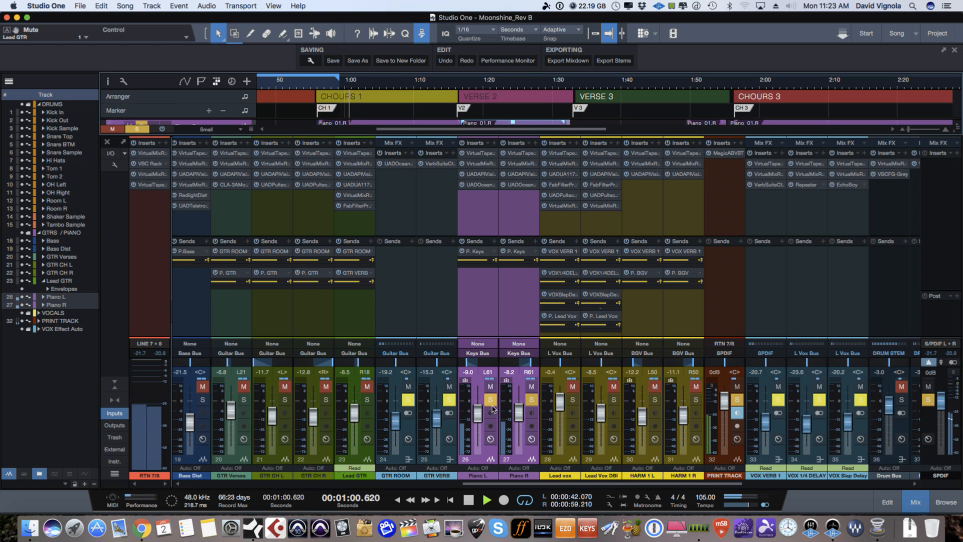
- Reopen Piano L's UAD Ocean Way Studios plug-in and set the loop range across Chorus 1, from 0:55.394 to 1:15.867
click(477, 184)
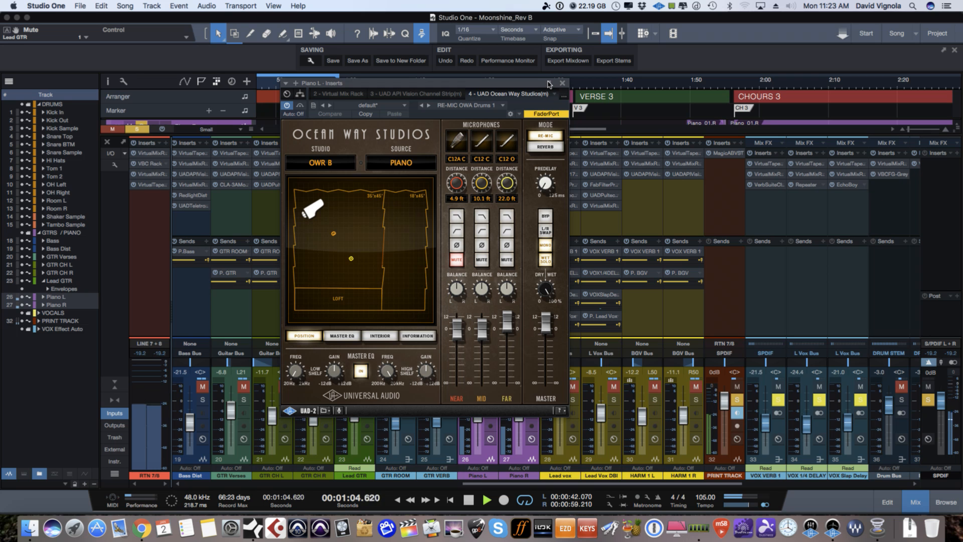
drag(534, 83, 813, 69)
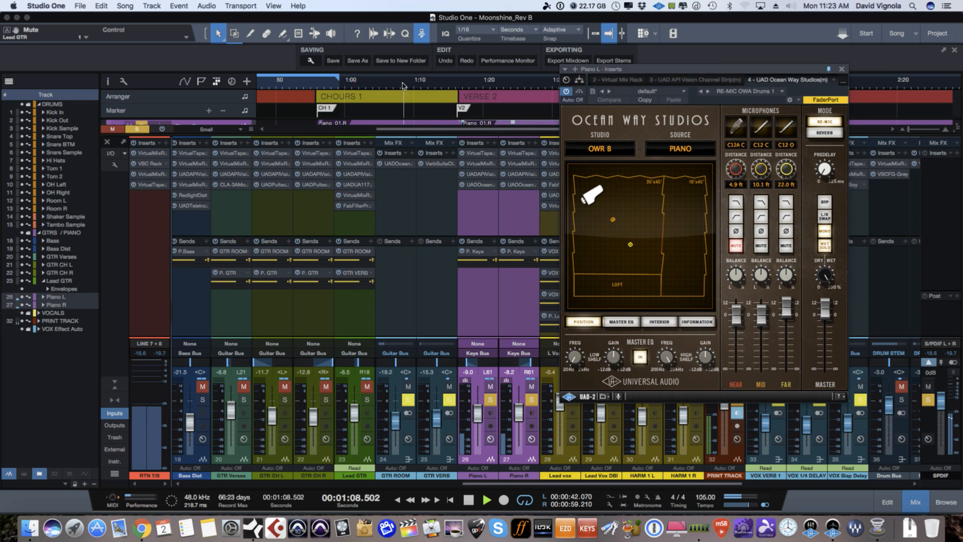
drag(449, 85, 455, 84)
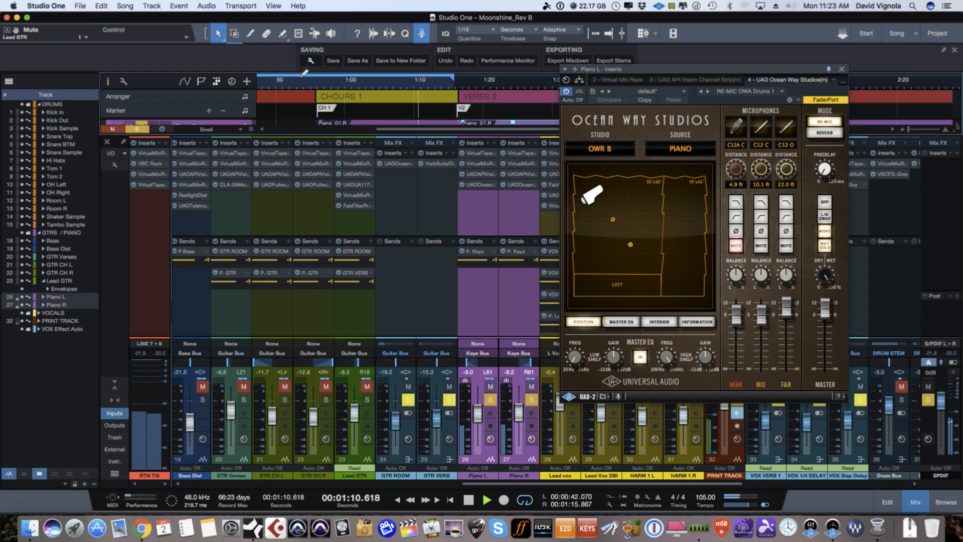
drag(296, 80, 304, 80)
scroll(301, 81, left, 3)
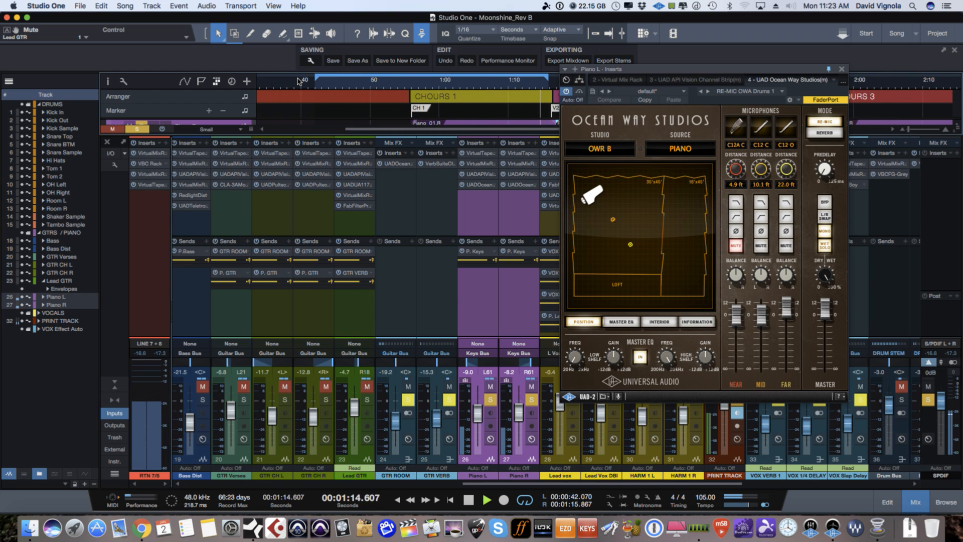
drag(315, 80, 408, 83)
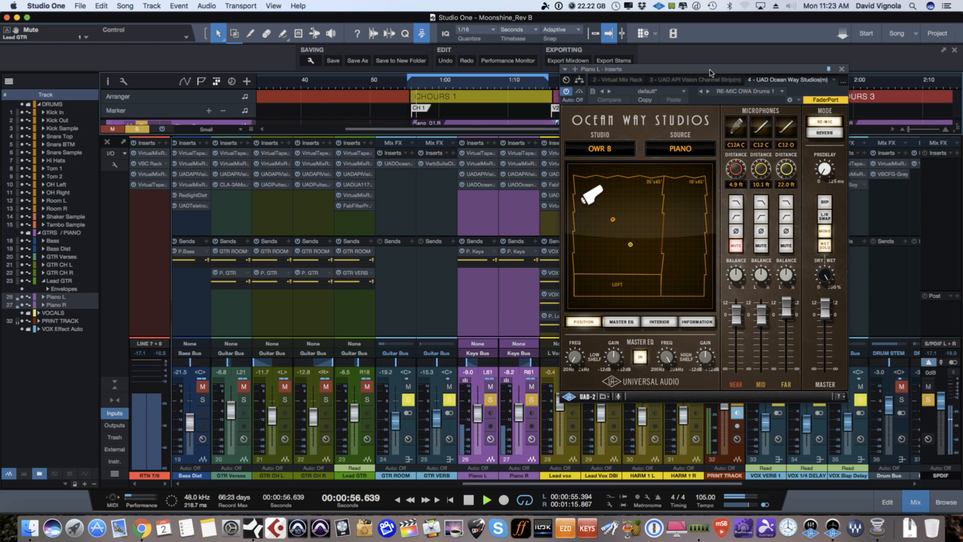
- Open Piano R's UAD Ocean Way Studios plug-in and arrange it side by side with Piano L's for comparison
drag(697, 73, 711, 72)
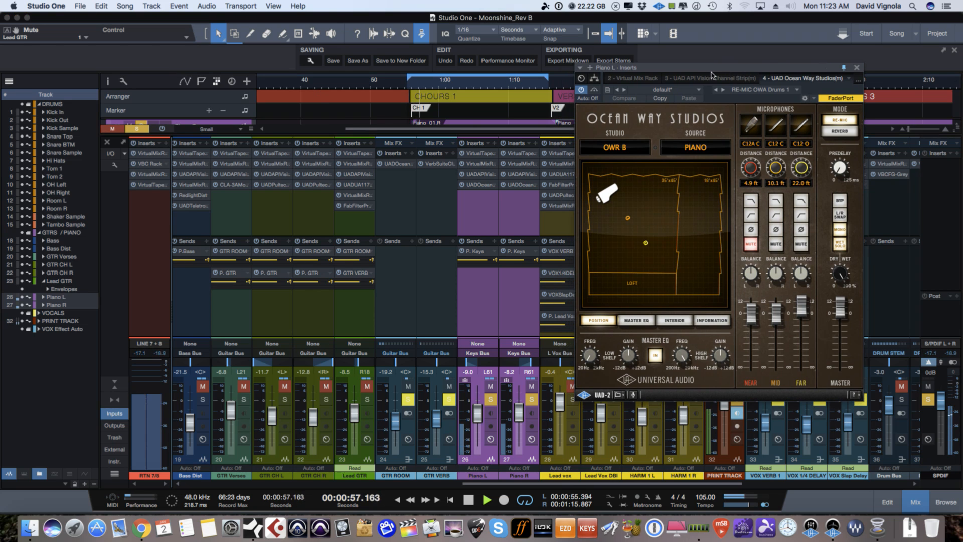
click(518, 185)
drag(522, 83, 468, 58)
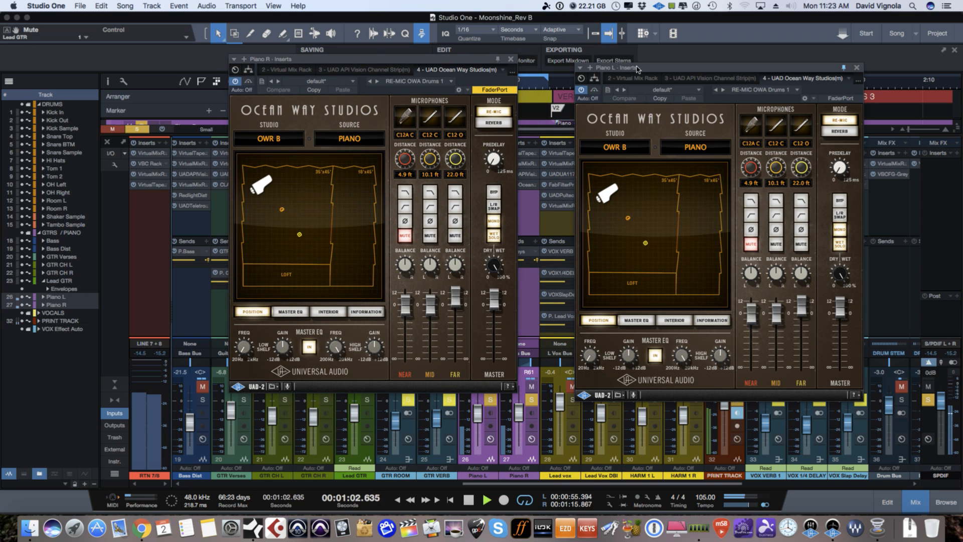
drag(640, 68, 596, 63)
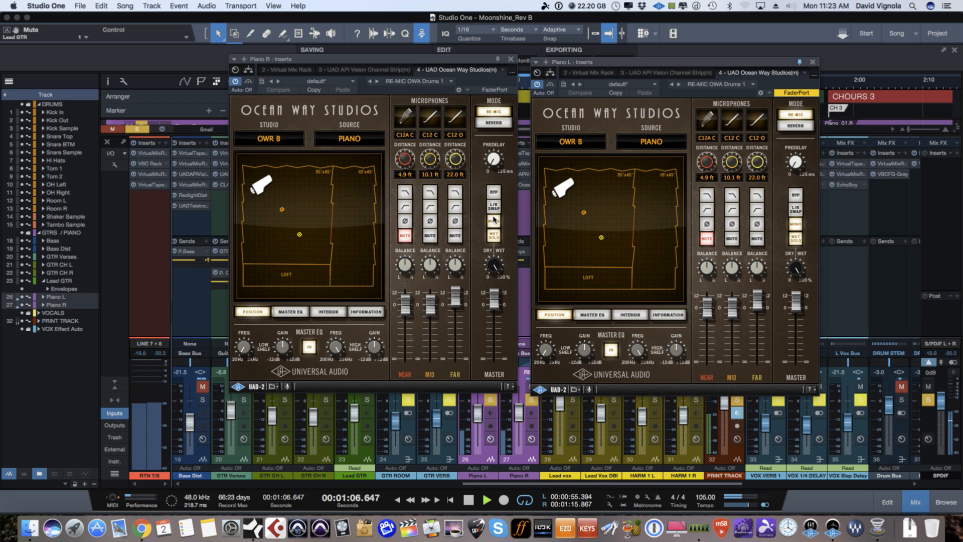
- Compare the pianos with both Ocean Way Studios plug-ins bypassed, re-enable both, and stop playback
click(494, 194)
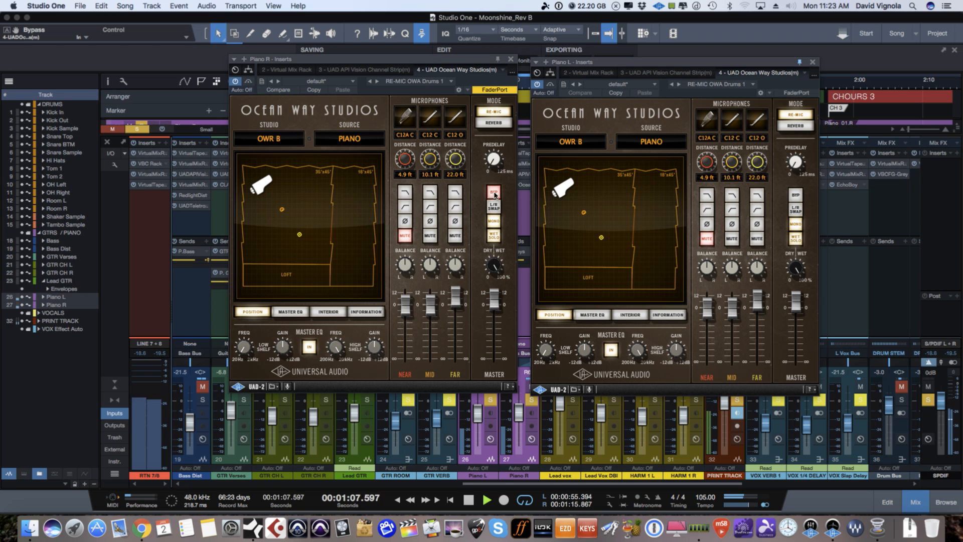
click(796, 195)
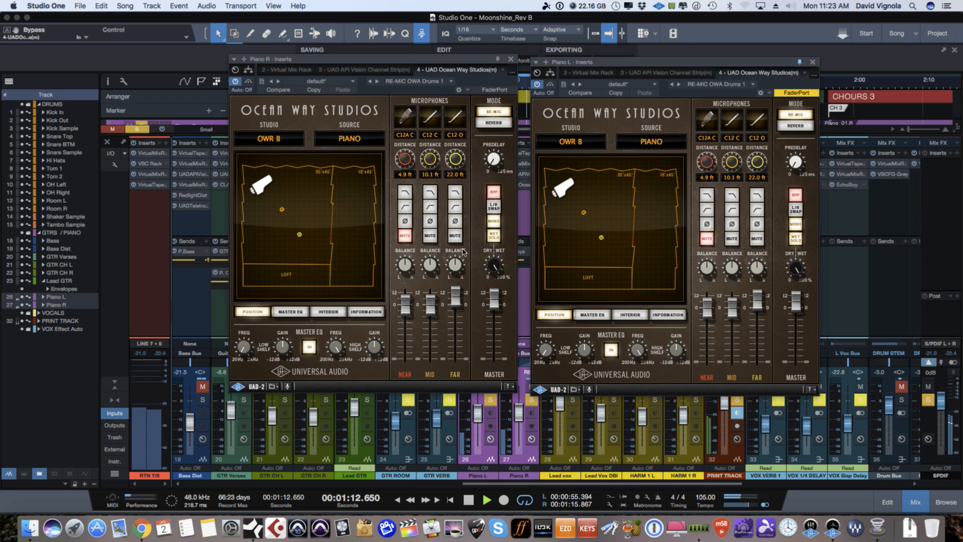
click(493, 193)
click(795, 195)
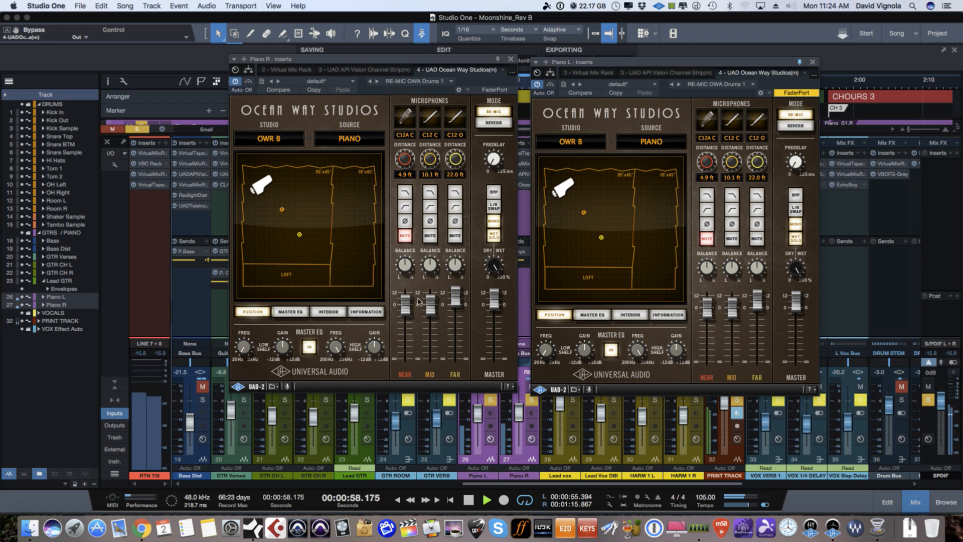
key(space)
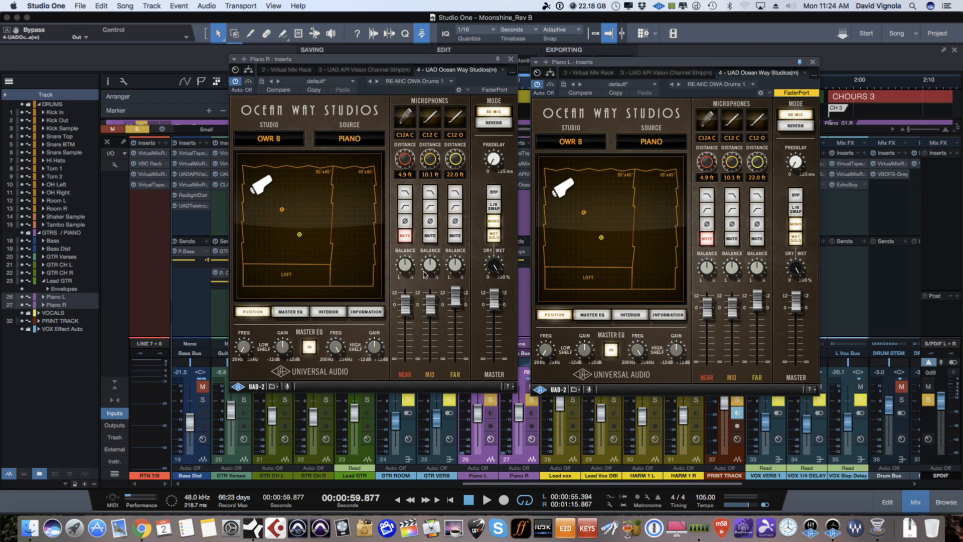
- Close both pianos' Ocean Way Studios plug-ins and hide the mixer's inserts and sends
click(511, 60)
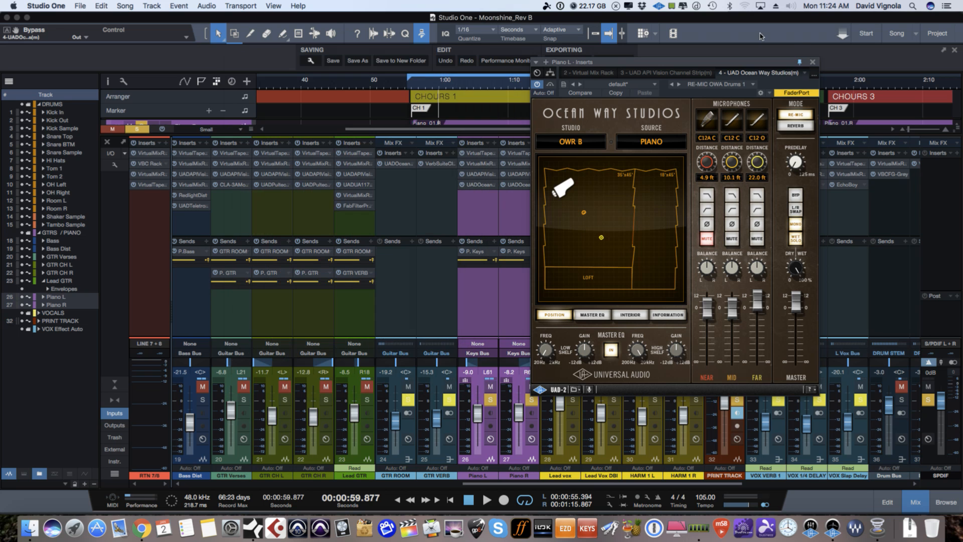
click(813, 62)
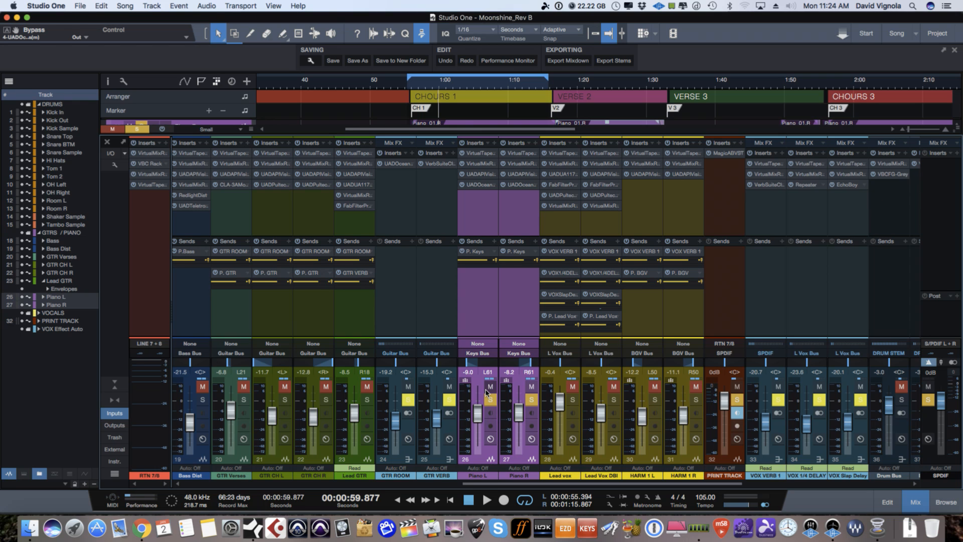
click(119, 386)
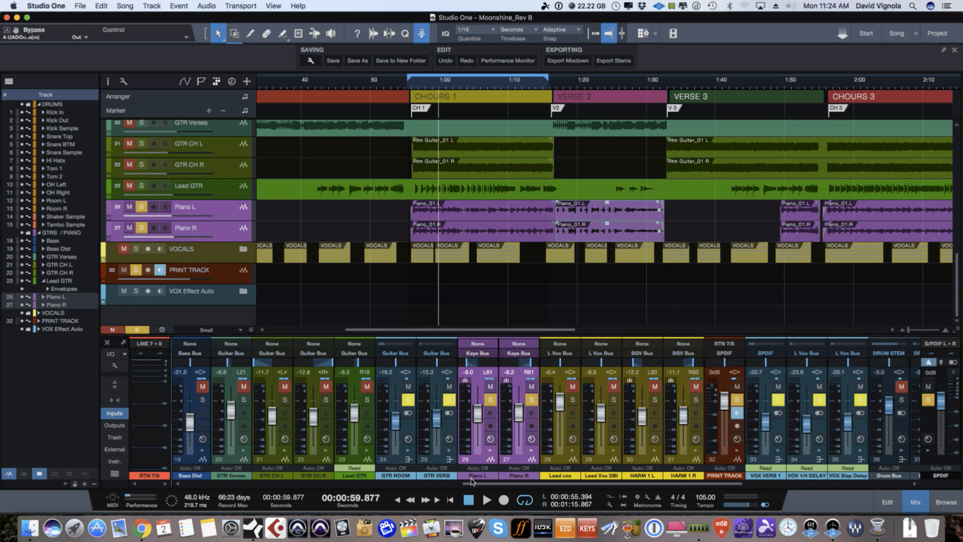
- Expand the VOX Effect Auto folder to view the vocal effect channels' volume automation, and collapse it again
drag(474, 484, 553, 460)
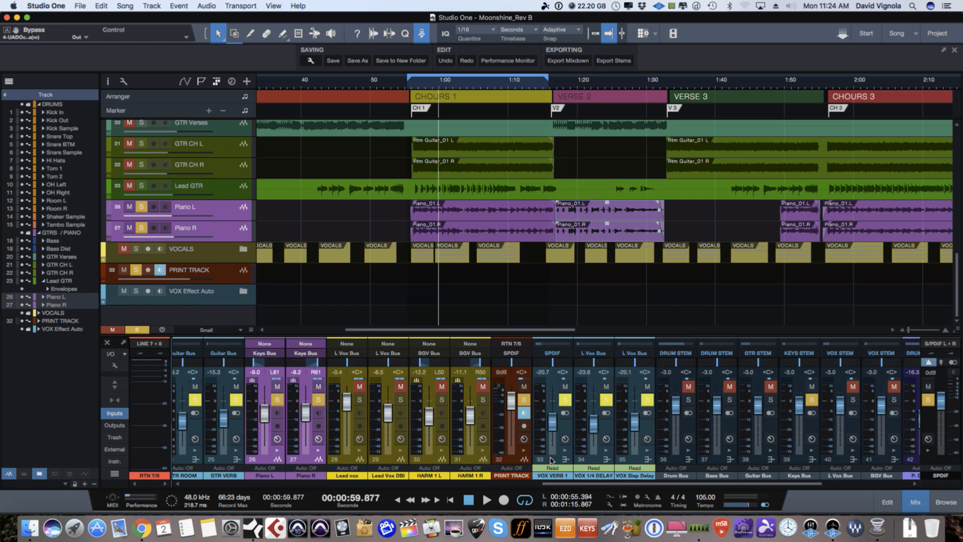
click(216, 299)
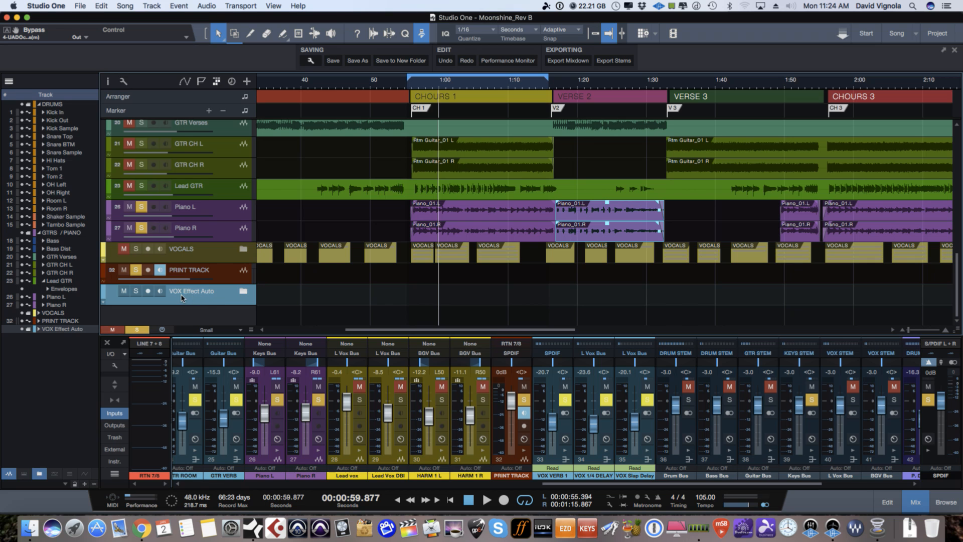
click(243, 292)
scroll(303, 265, down, 5)
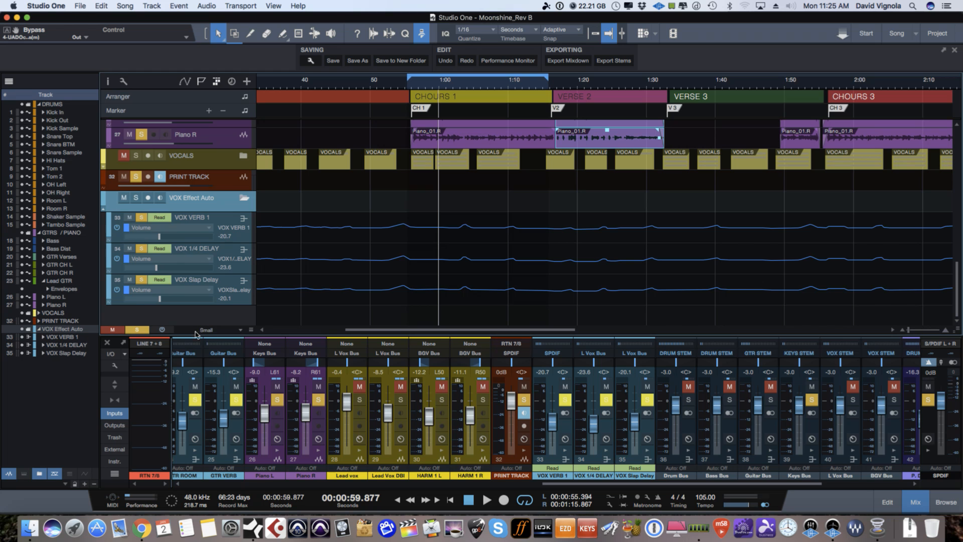
click(243, 199)
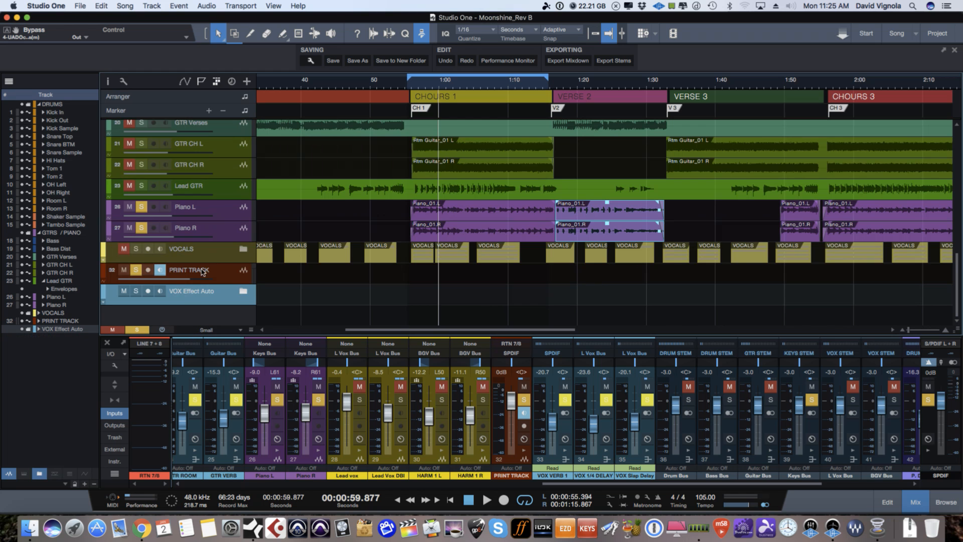
- Add a temporary automation track, view the parameters it can be assigned, and remove the track
right_click(196, 318)
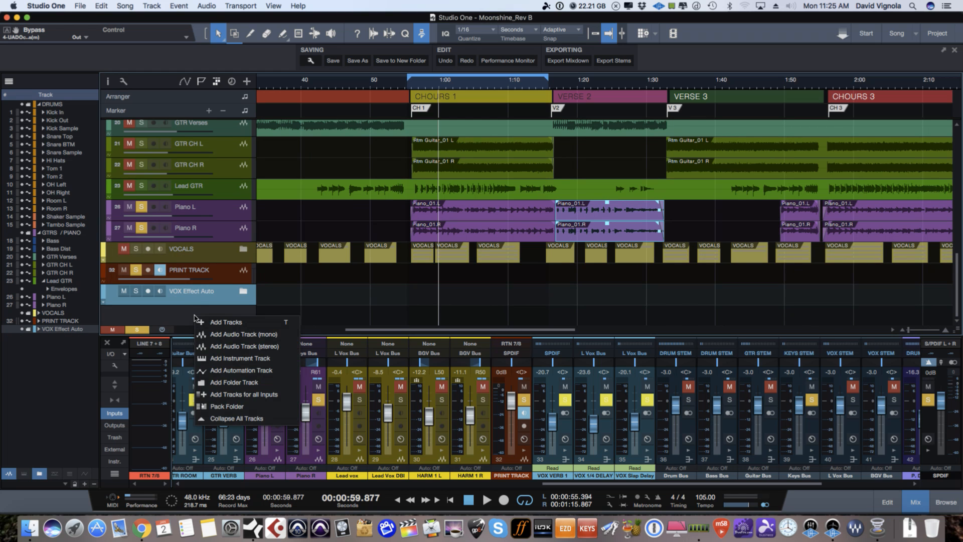
click(213, 371)
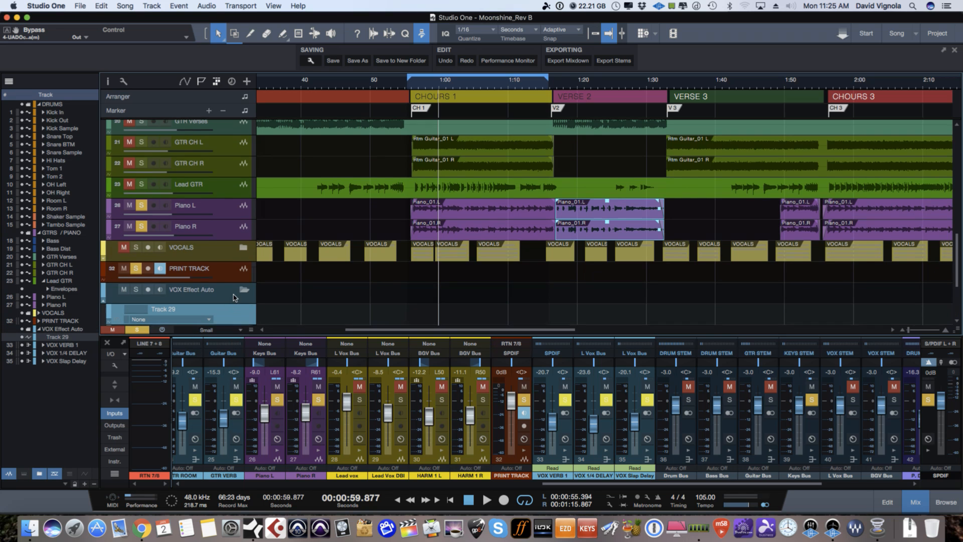
scroll(234, 297, down, 4)
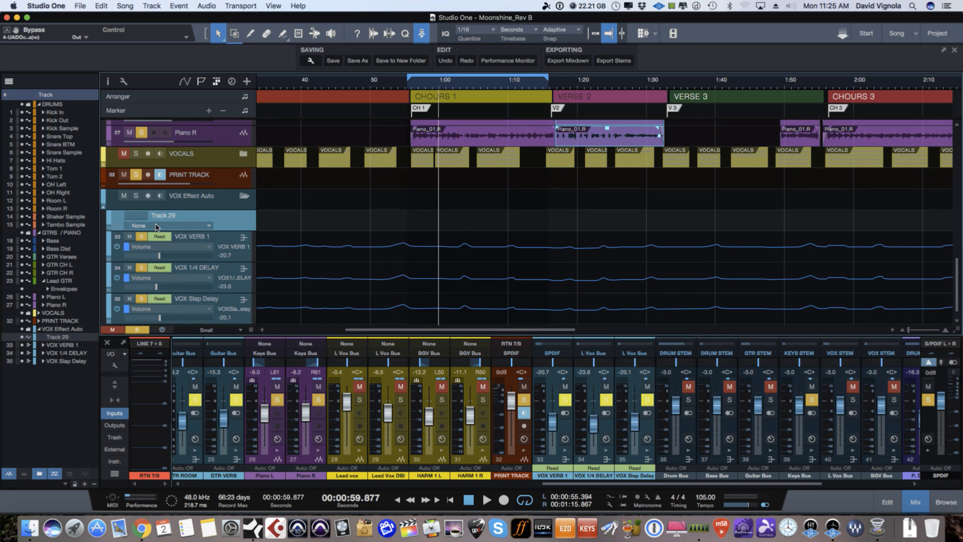
click(208, 227)
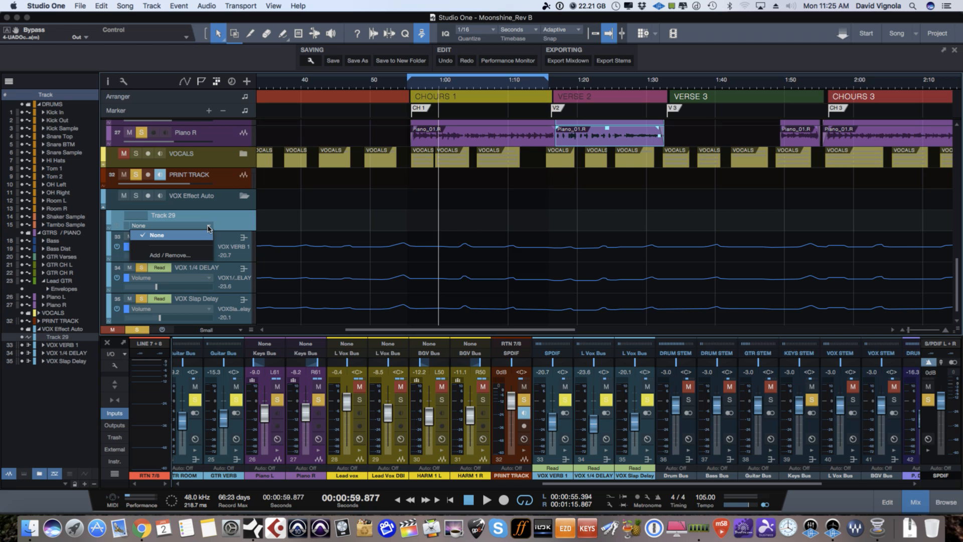
click(170, 255)
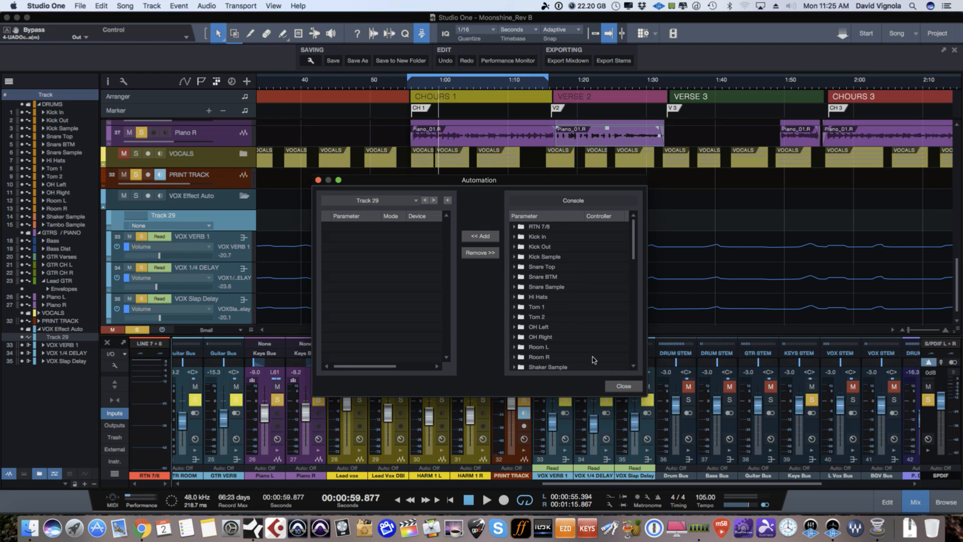
click(623, 387)
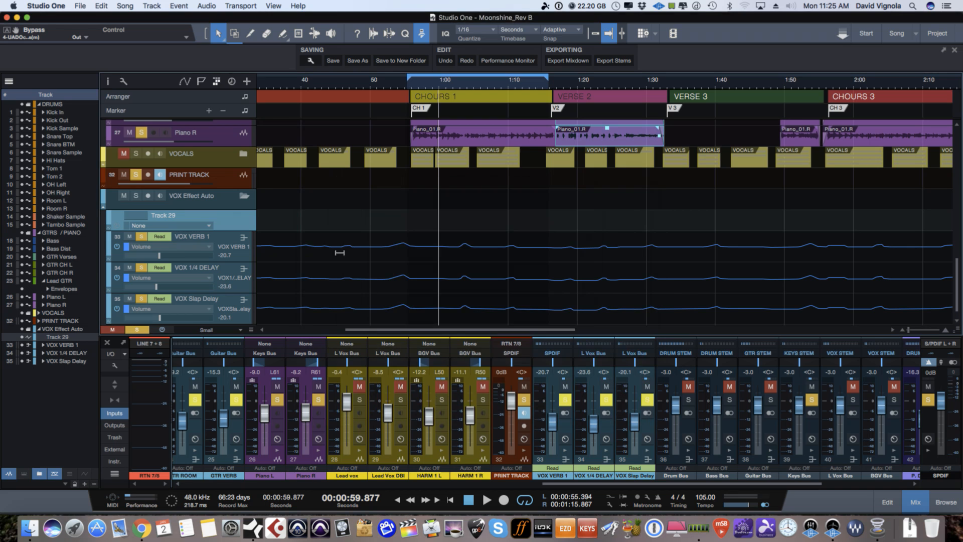
right_click(225, 223)
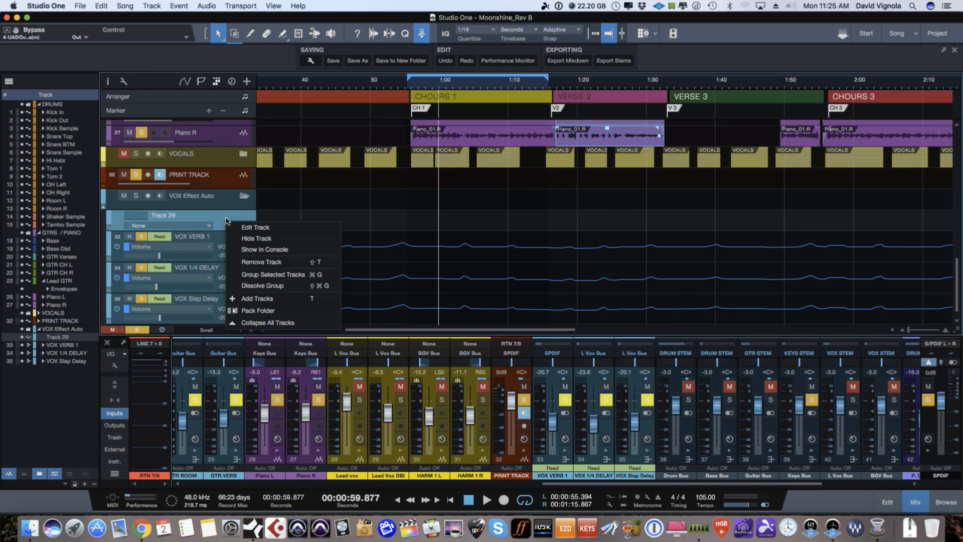
click(234, 263)
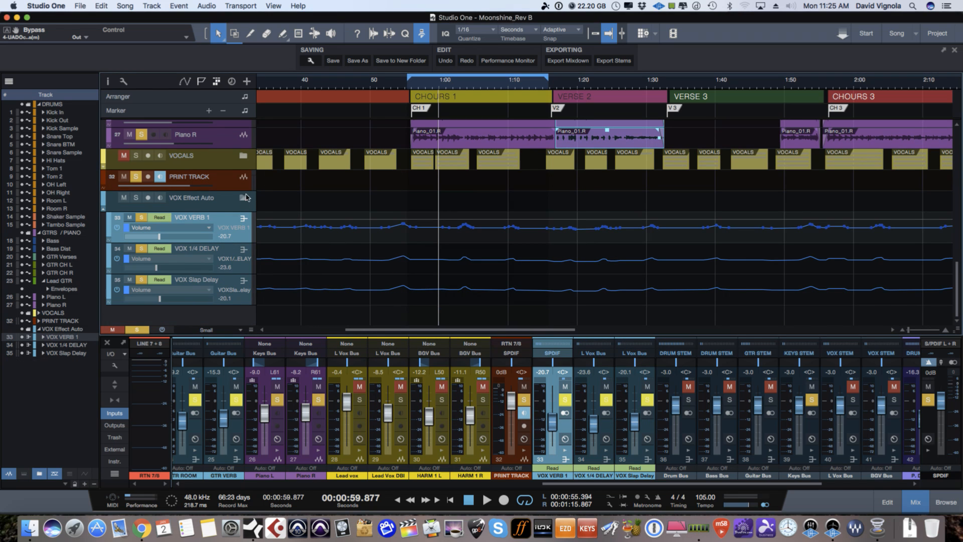
- Examine the volume automation of VOX VERB 1, VOX 1/4 DELAY and VOX Slap Delay from the intro onward, and collapse their folder
drag(480, 331, 404, 330)
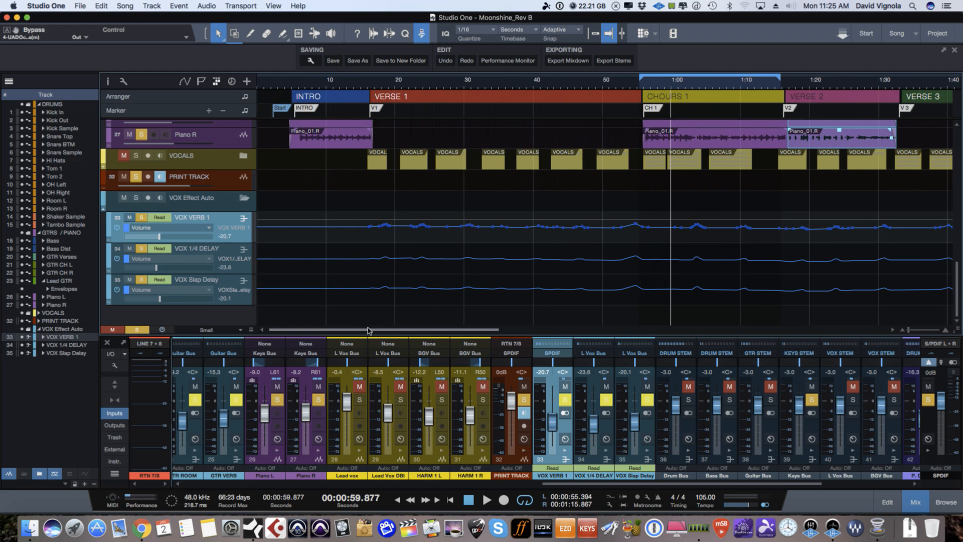
click(227, 268)
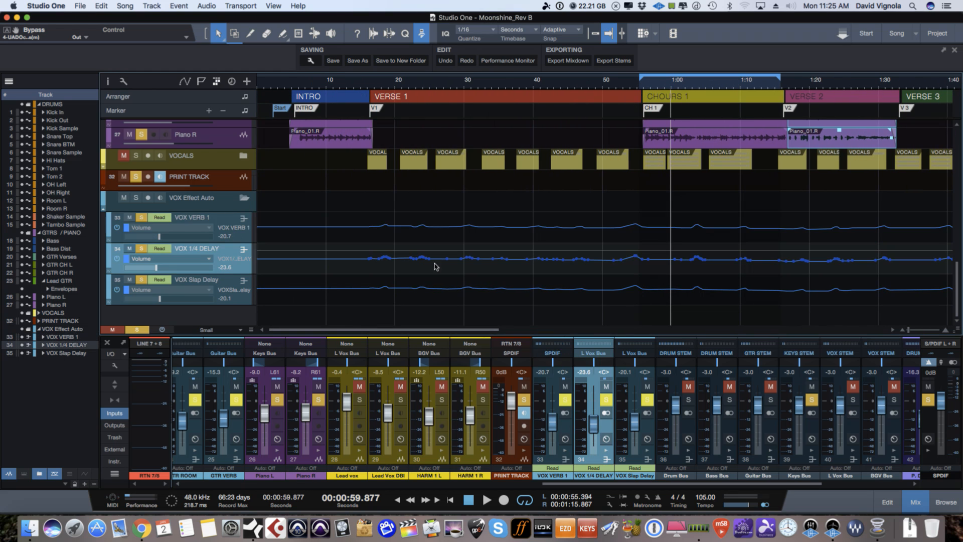
click(235, 290)
click(567, 458)
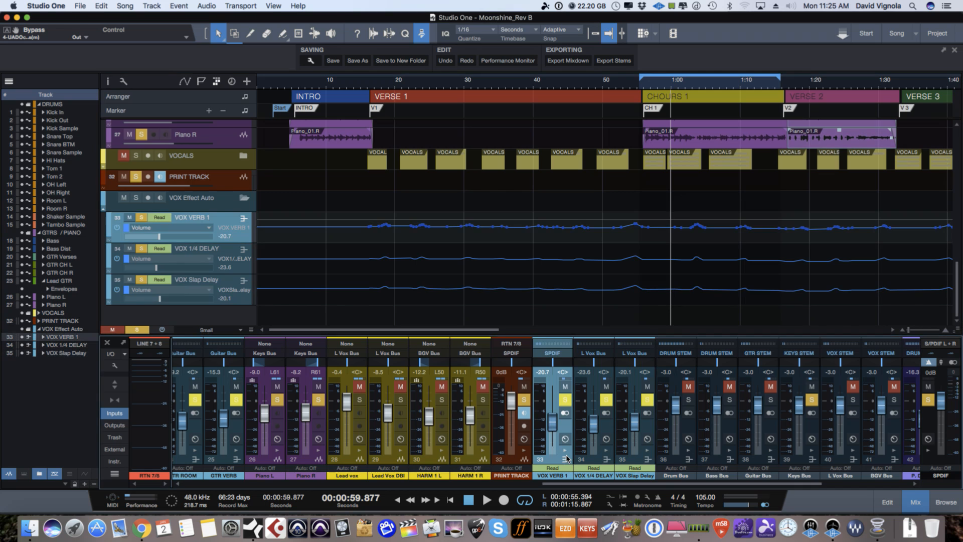
shift+click(601, 458)
shift+click(646, 459)
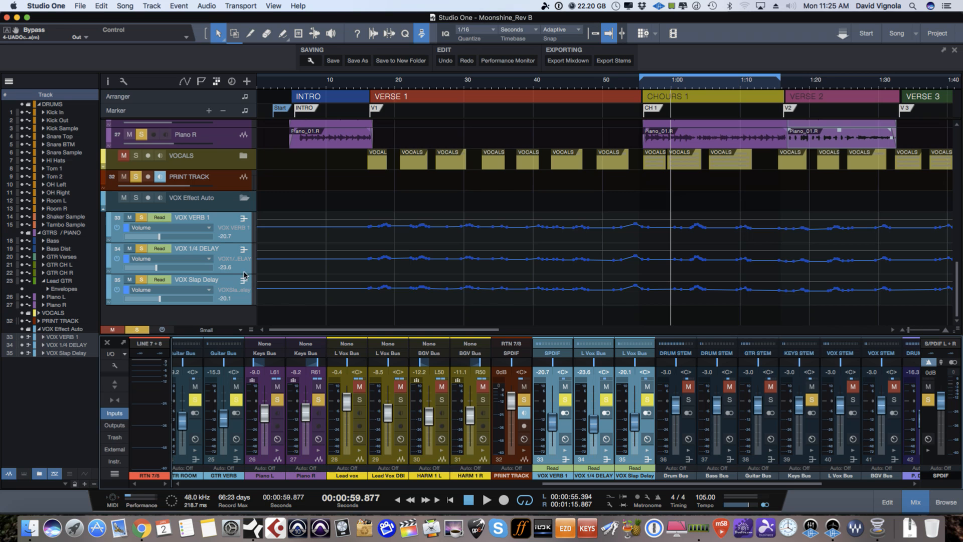
click(243, 198)
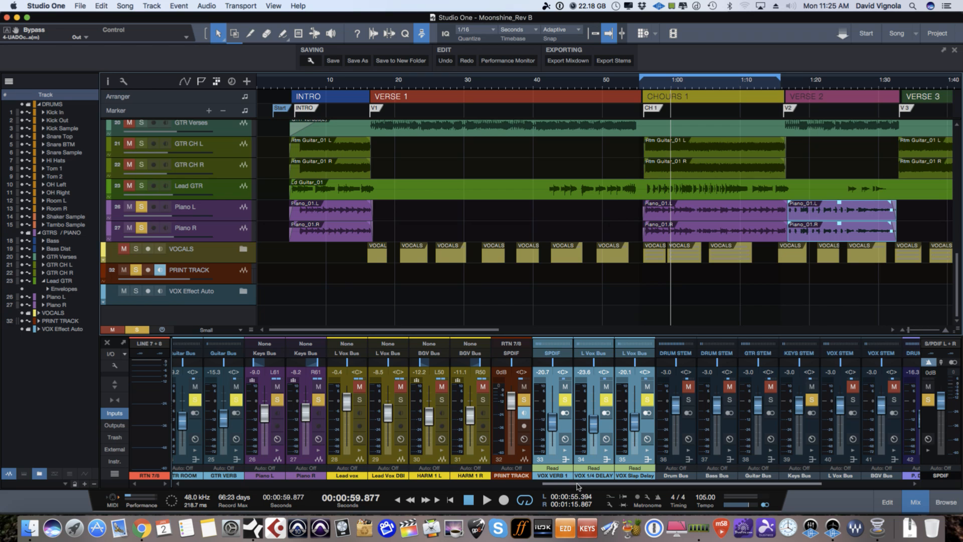
- Clear all active solos and mutes across the session
drag(578, 487, 584, 486)
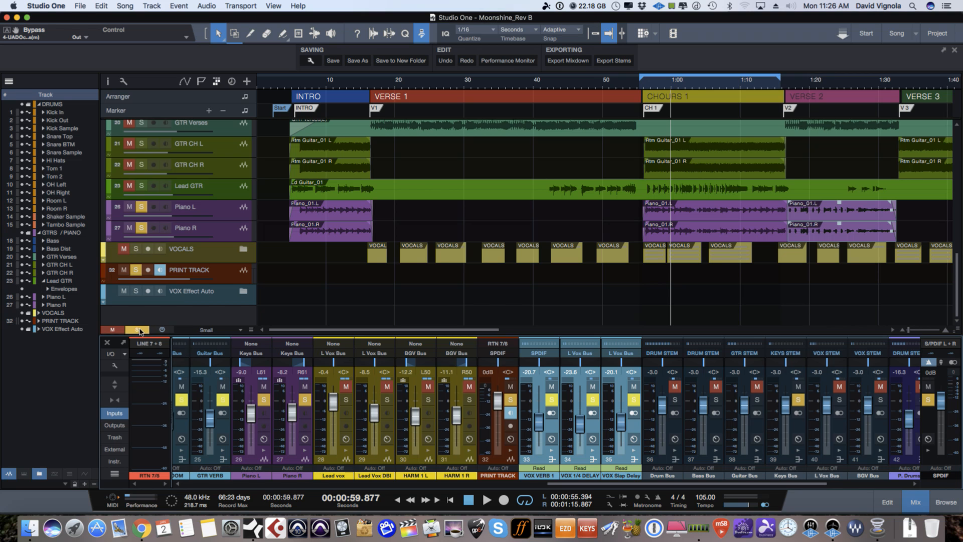
click(137, 329)
click(113, 330)
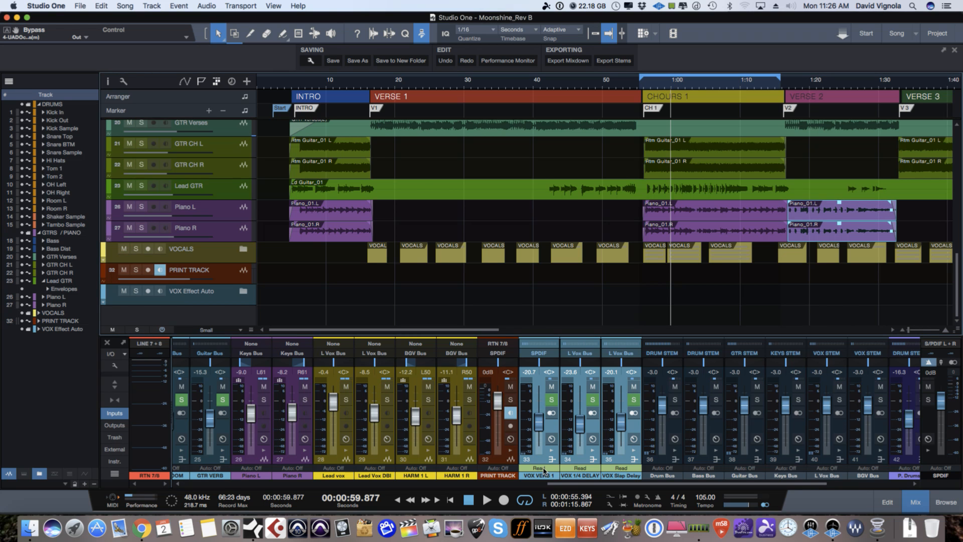
- Select the Lead vox channel, show the mixer's inserts and sends, and save the song
drag(565, 485, 486, 484)
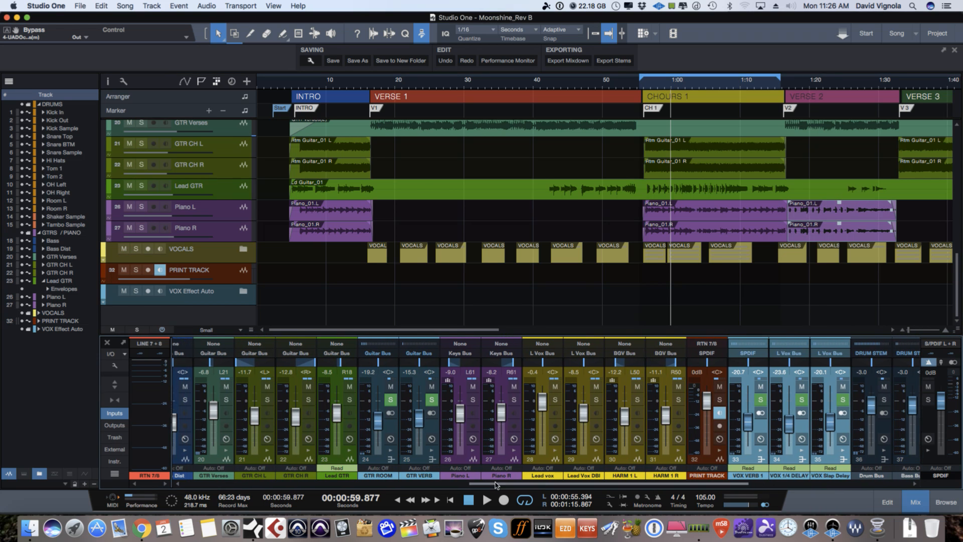
click(555, 456)
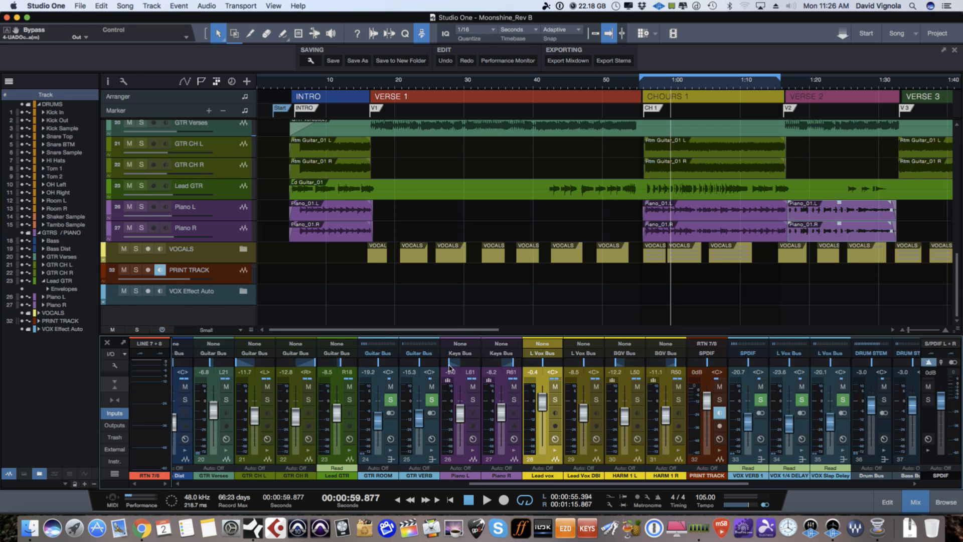
key(shift+F3)
key(super+s)
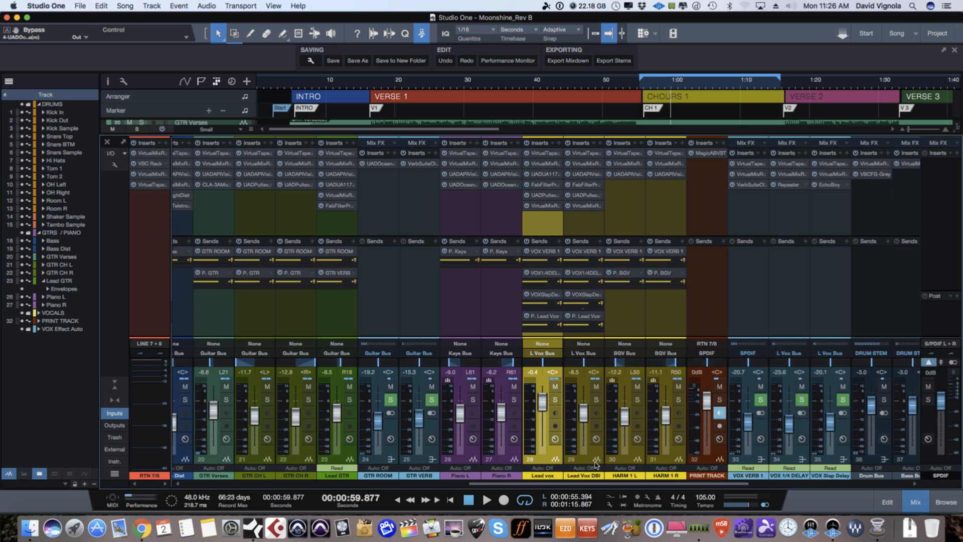
drag(491, 484, 508, 485)
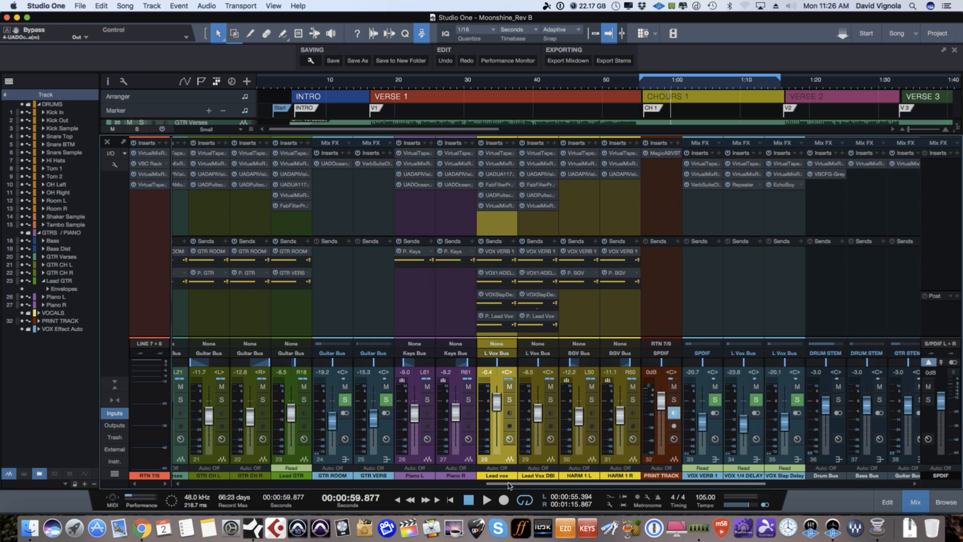
- Inspect Lead vox's Virtual Tape Machines, Virtual Mix Rack and UAD UA 1176LN Rev E inserts in turn
click(494, 157)
drag(635, 63, 263, 67)
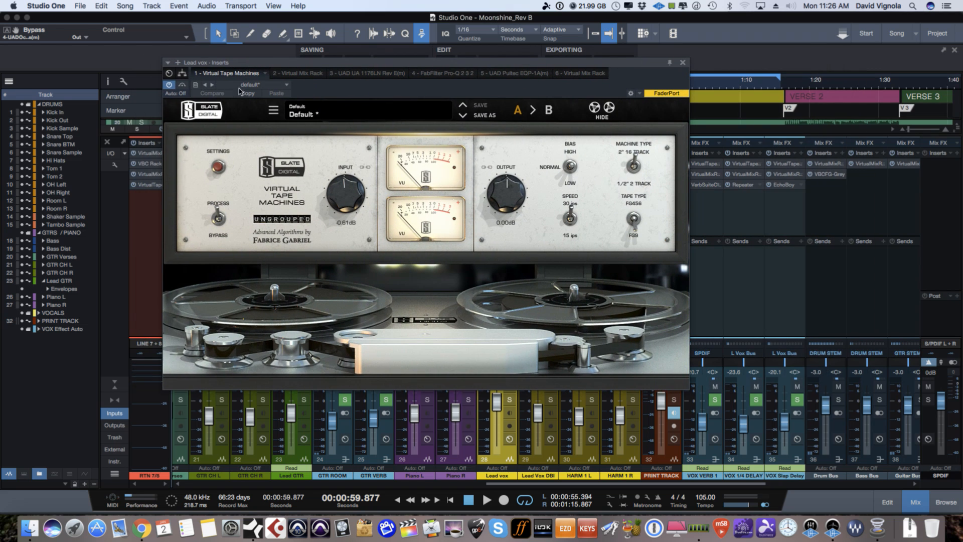
click(298, 73)
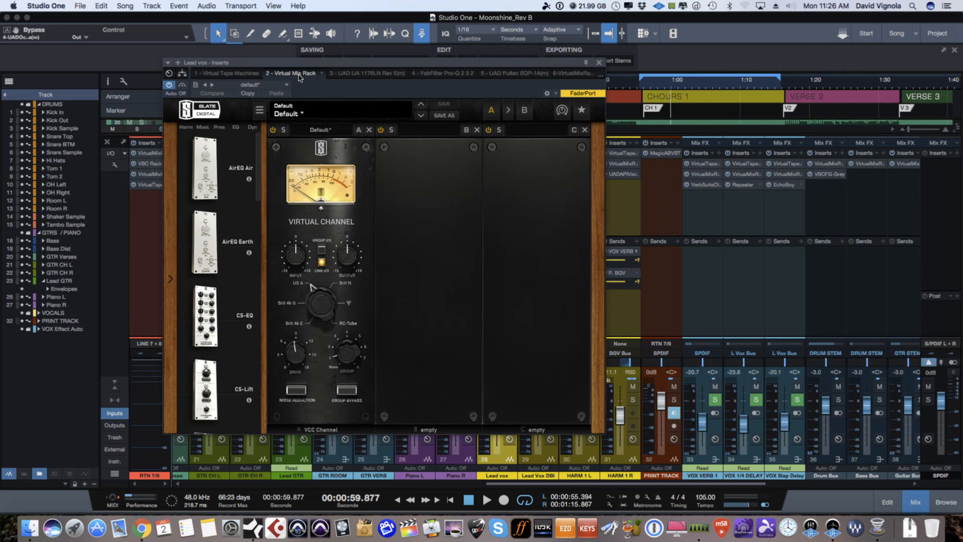
drag(354, 65, 368, 50)
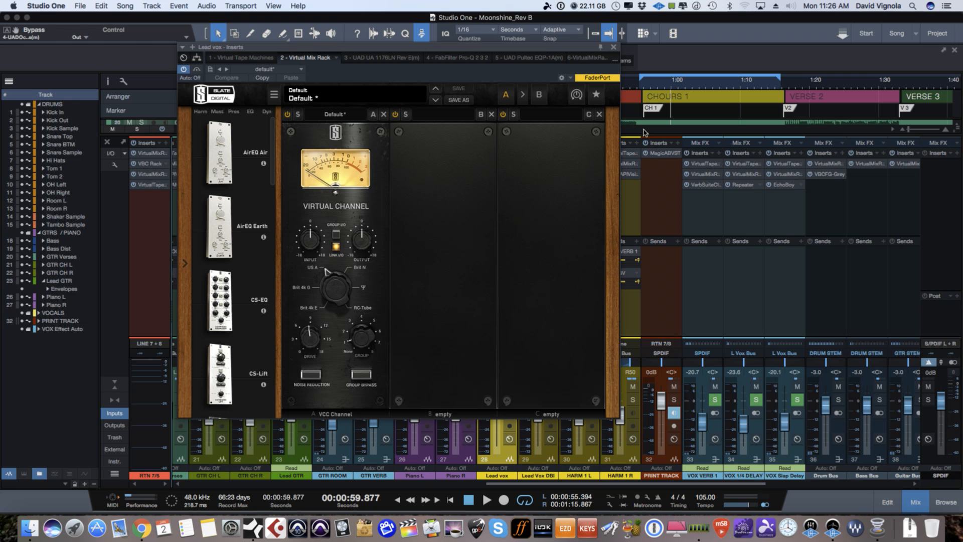
click(394, 60)
drag(402, 47, 405, 99)
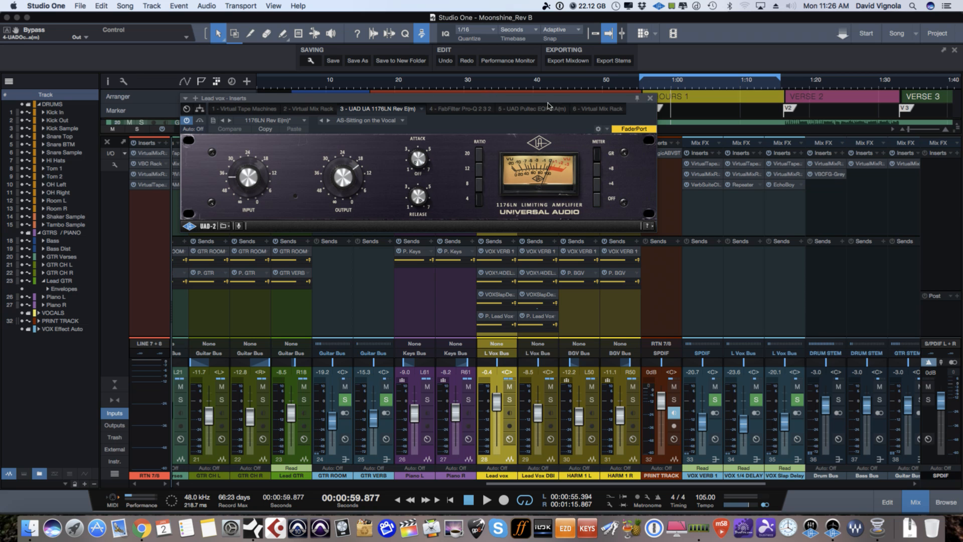
drag(507, 100, 530, 94)
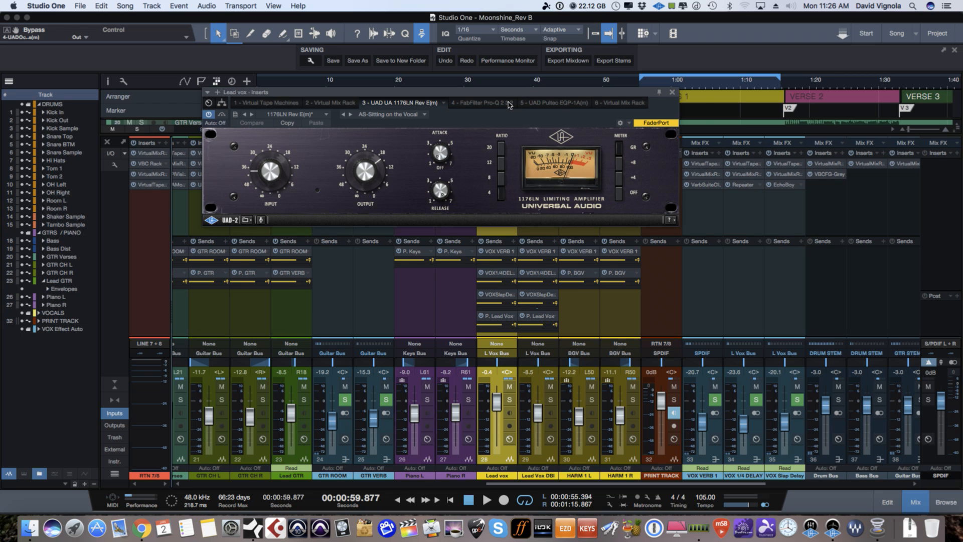
- Inspect Lead vox's FabFilter Pro-Q 2, UAD Pultec EQP-1A and second Virtual Mix Rack inserts, and return to the UA 1176LN
click(509, 102)
click(547, 104)
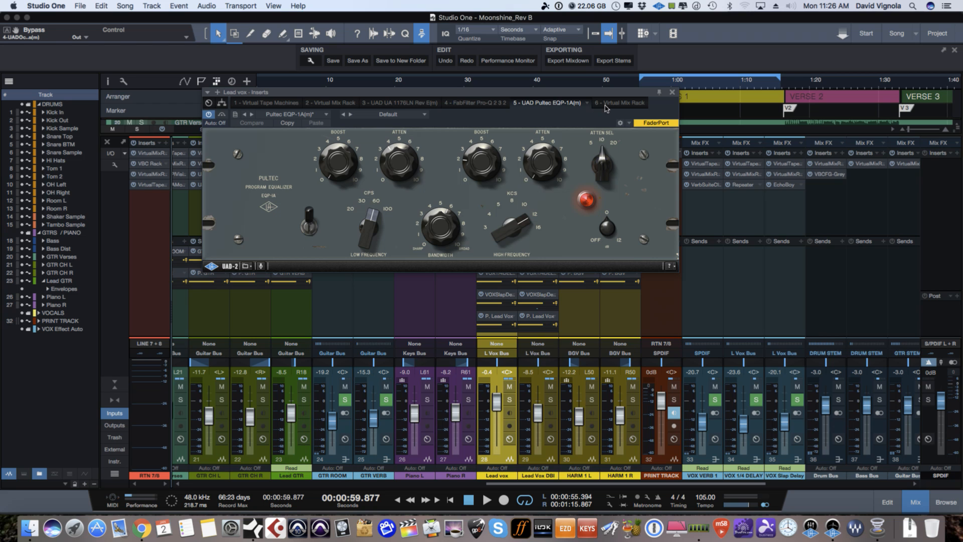
click(608, 103)
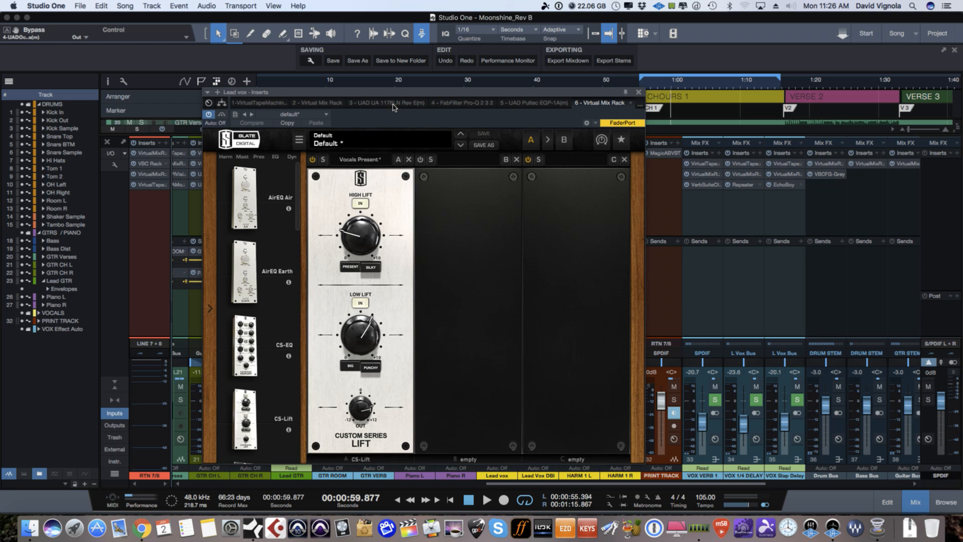
click(394, 107)
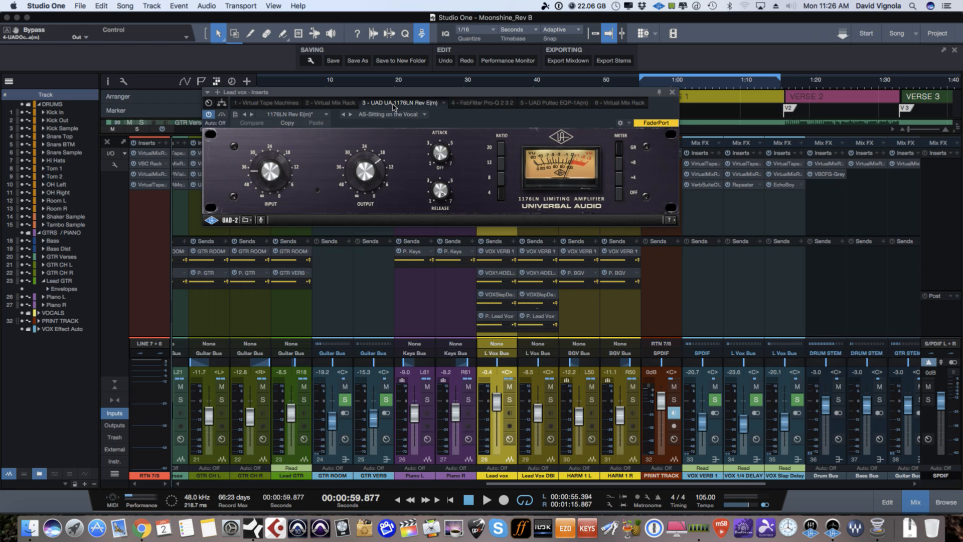
- Move the Lead vox insert window clear of the ruler, set the loop range to Verse 1, and locate playback just before it
drag(430, 93, 450, 100)
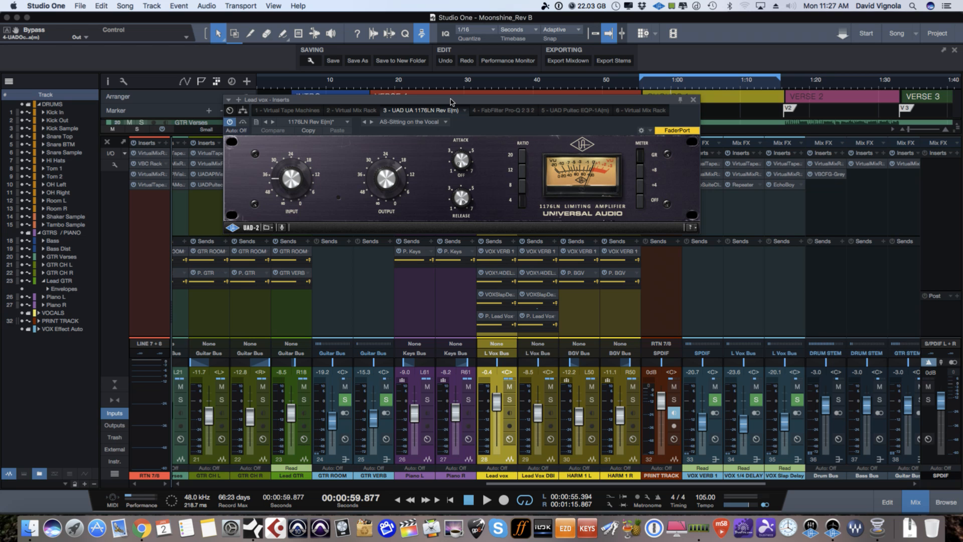
drag(445, 99, 447, 107)
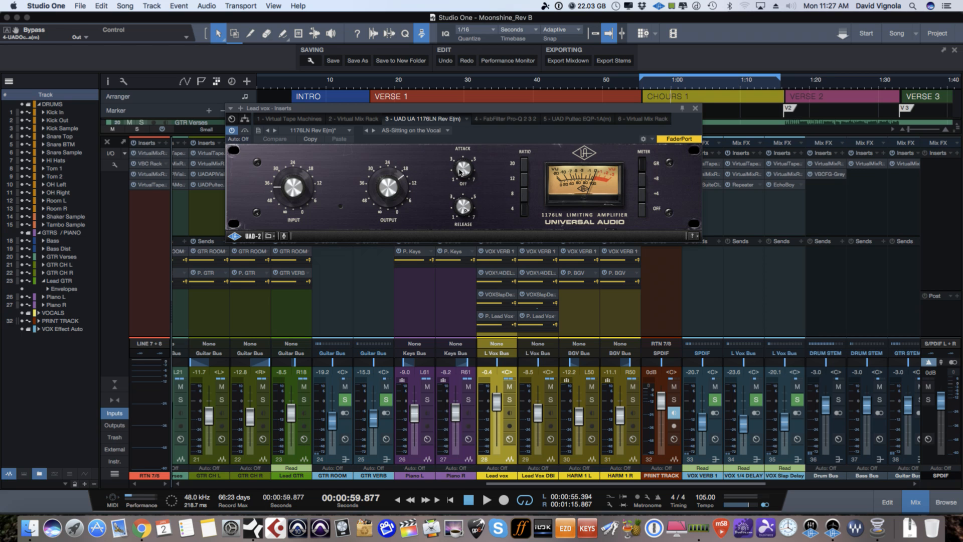
drag(413, 113, 412, 164)
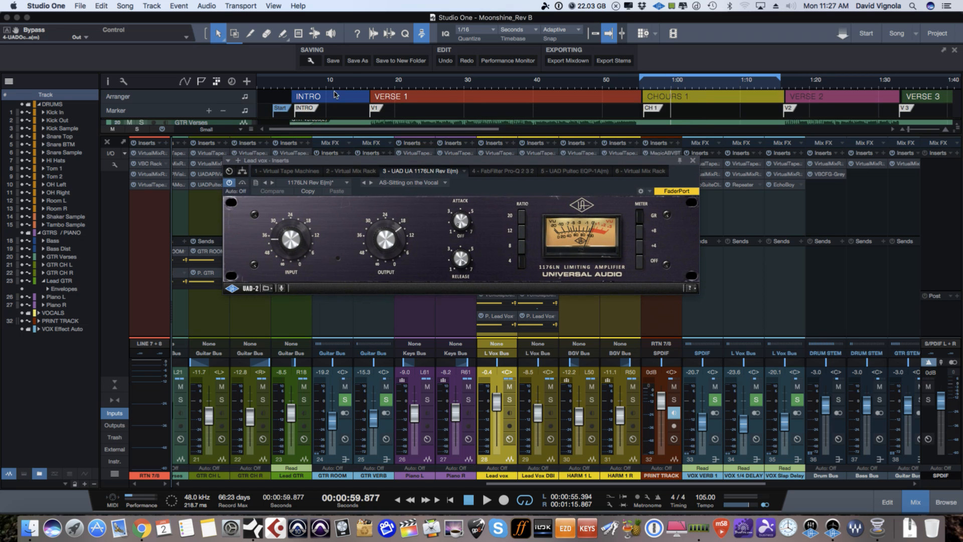
drag(369, 79, 647, 84)
click(362, 84)
- Play the lead vocal through Verse 1 and the start of Chorus 1 while watching the UA 1176LN's gain-reduction meter
key(space)
drag(465, 163, 467, 155)
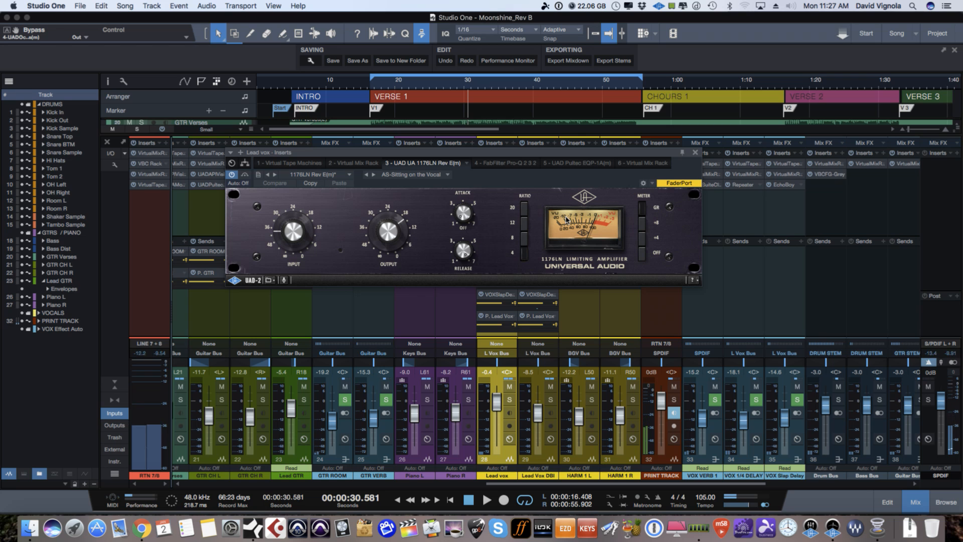
click(650, 84)
key(space)
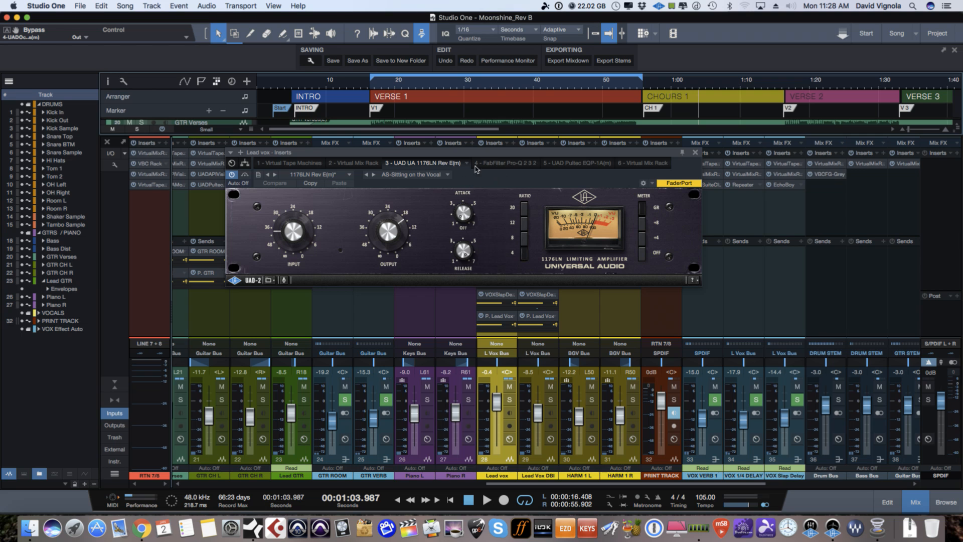
- Play Verse 1 from its start with the UA 1176LN on Lead vox bypassed, and re-enable the compressor to compare
drag(478, 156, 509, 164)
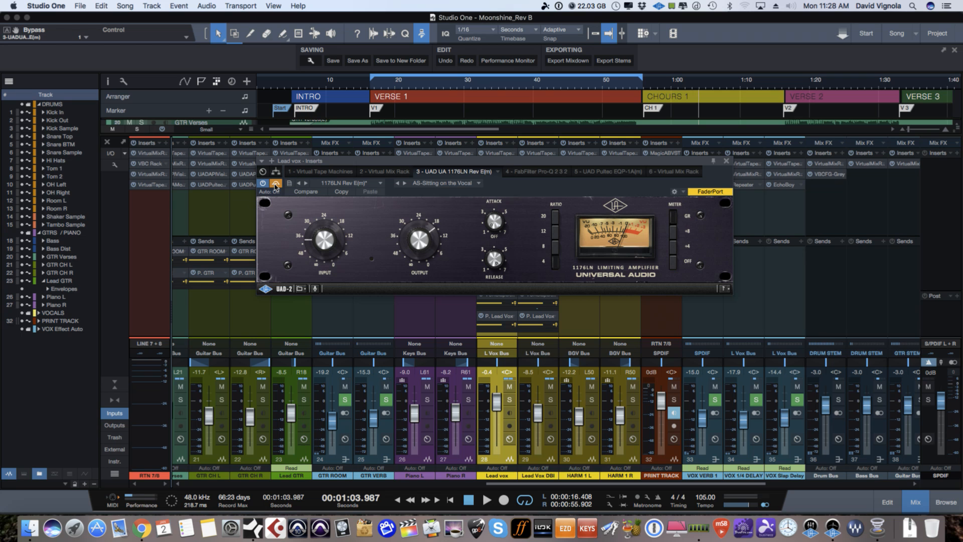
click(382, 81)
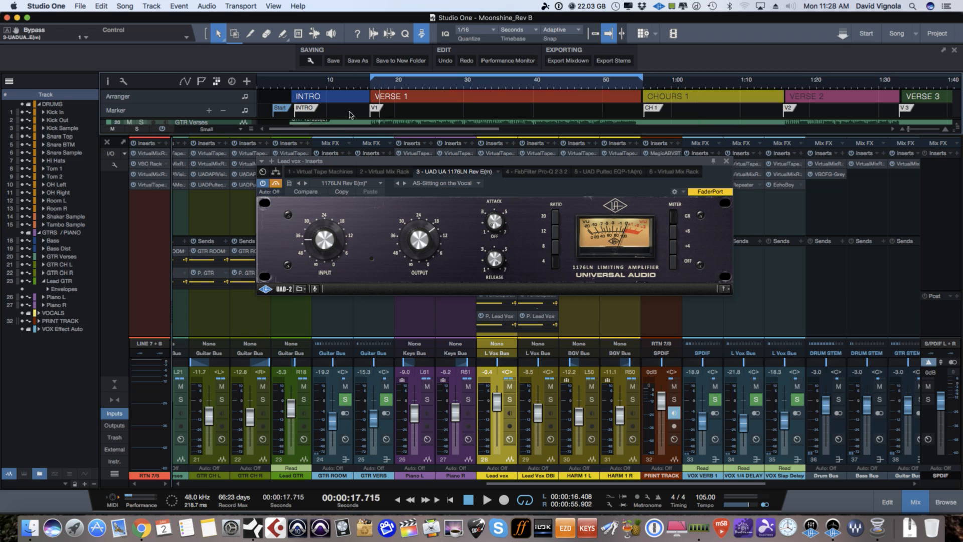
key(space)
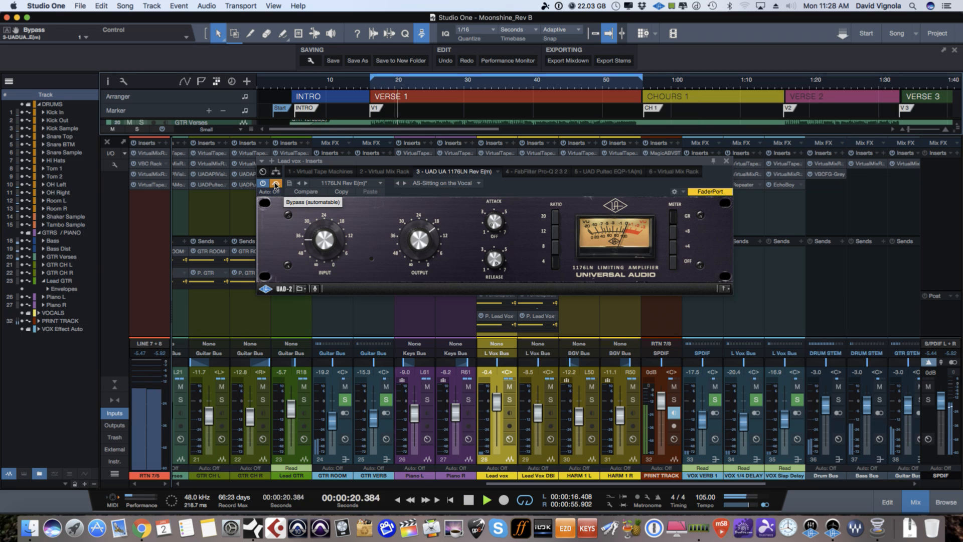
click(275, 184)
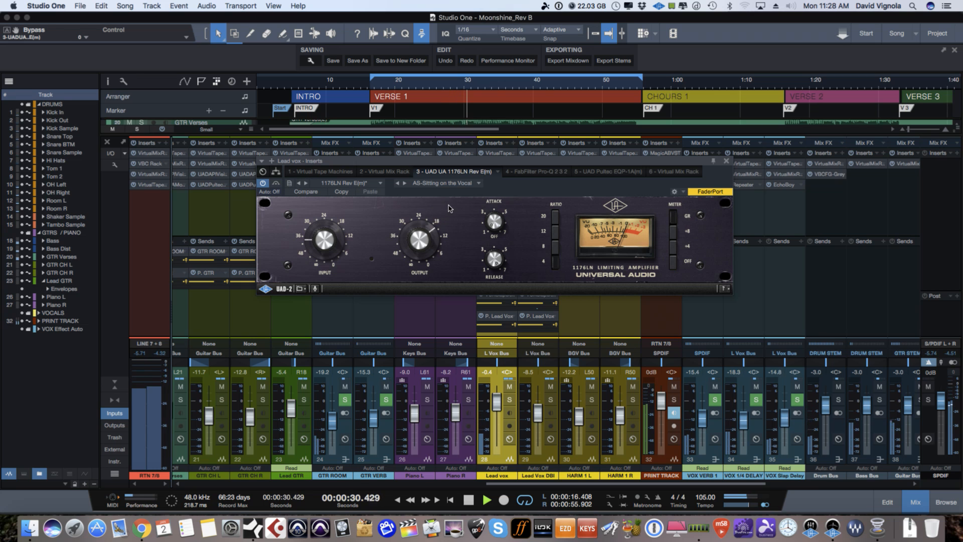
- Open Lead vox's FabFilter Pro-Q 2 and examine the low-cut, cut and high-boost bands of its curve
click(531, 172)
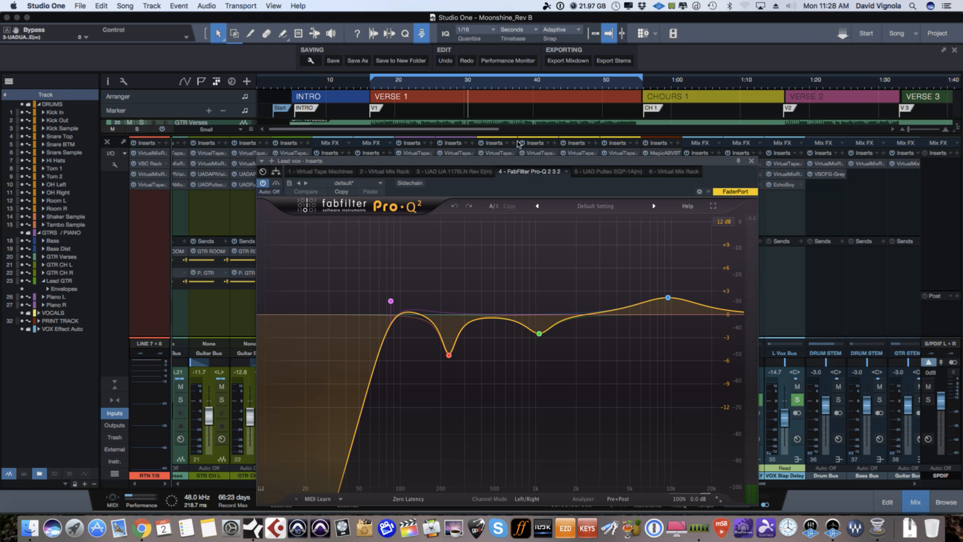
drag(512, 161, 492, 98)
mouse_move(429, 298)
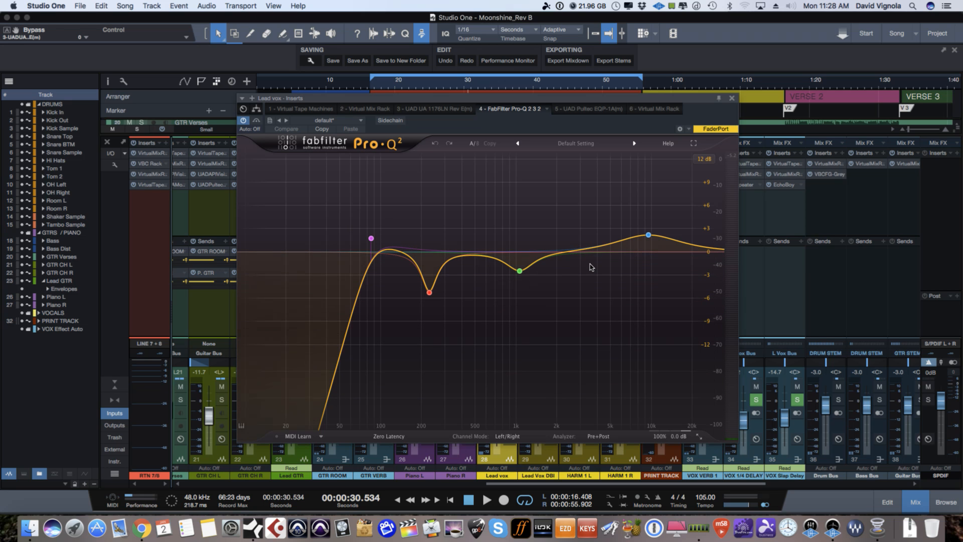
mouse_move(515, 268)
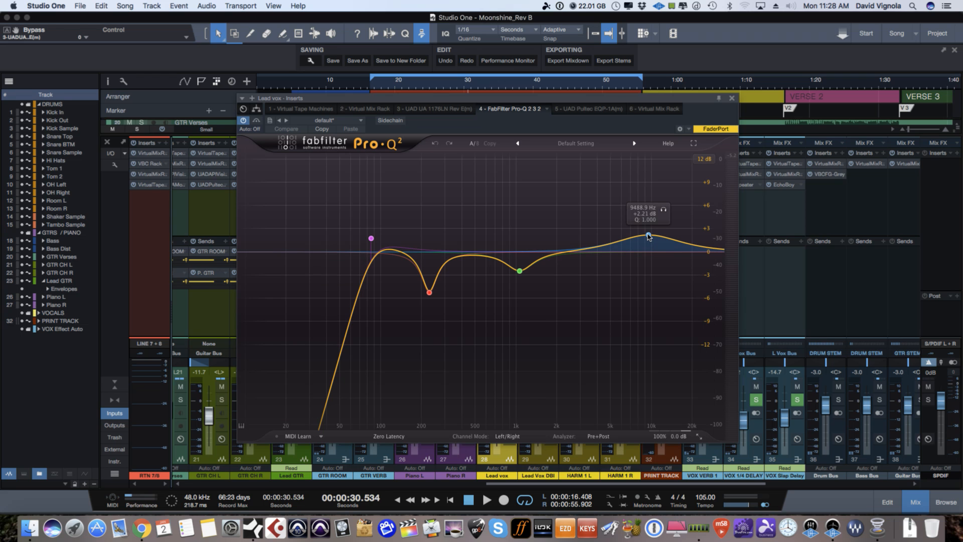
- Compare the lead vocal during playback with the FabFilter Pro-Q 2 bypassed and active, leaving the EQ active
click(257, 122)
key(space)
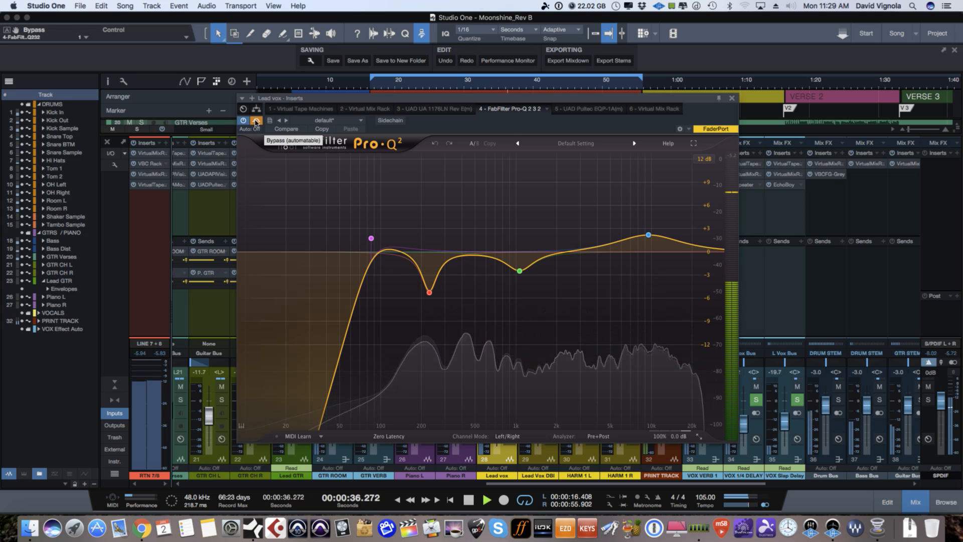
click(256, 121)
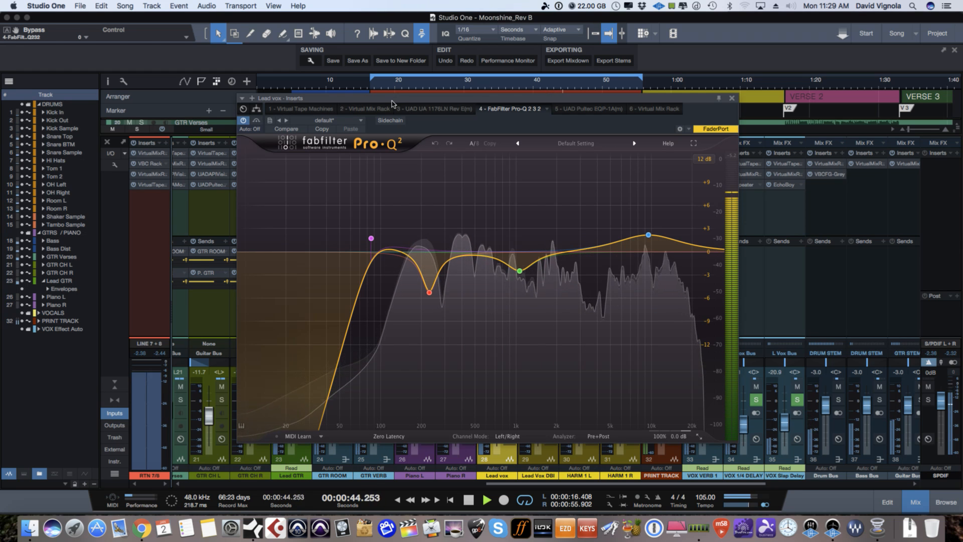
drag(379, 99, 376, 96)
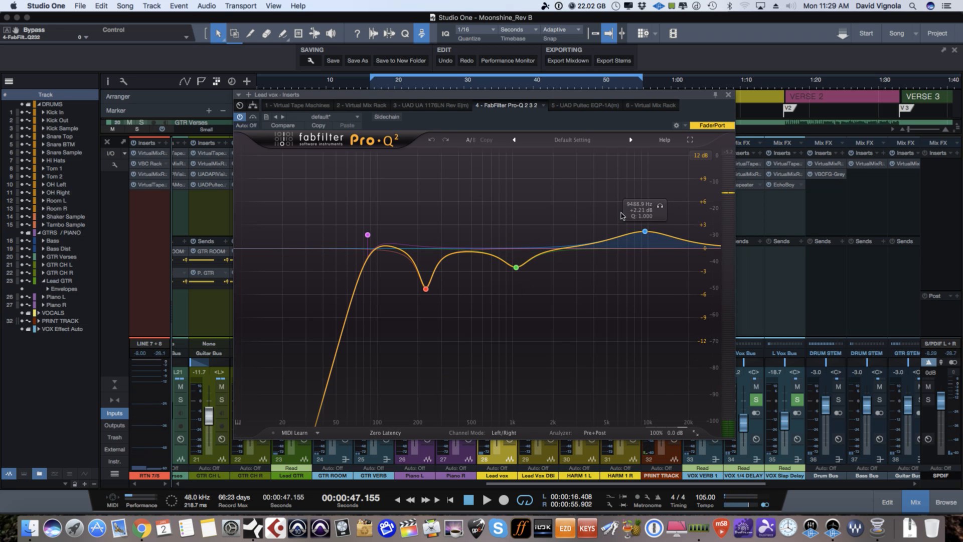
- Open Lead vox's UAD Pultec EQP-1A and compare Verse 1 with its output at Off and 0, leaving it at 0
click(577, 105)
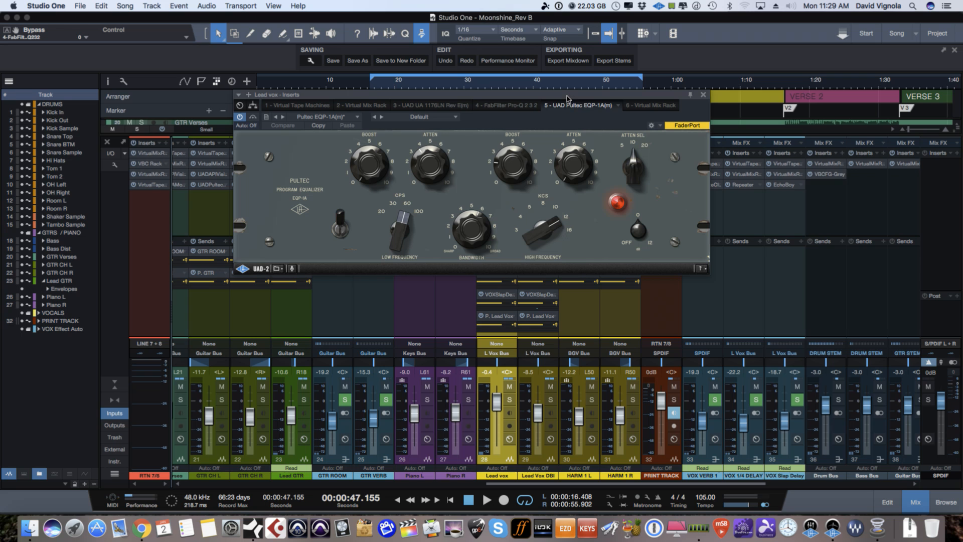
drag(567, 99, 580, 138)
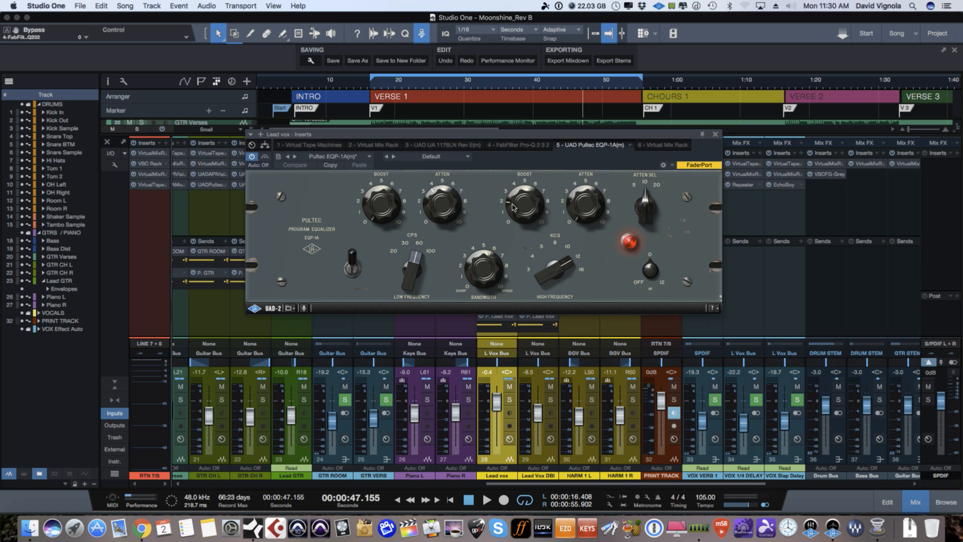
click(639, 286)
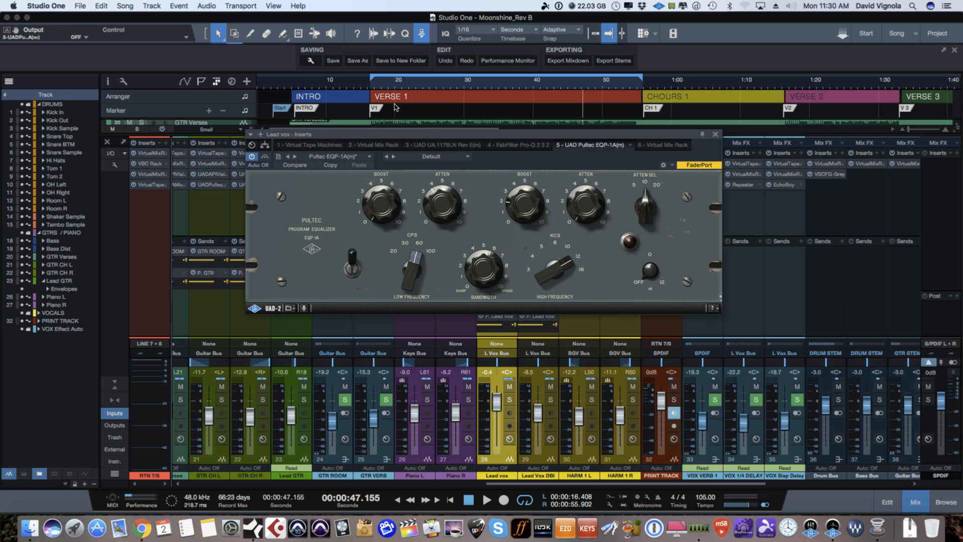
click(380, 81)
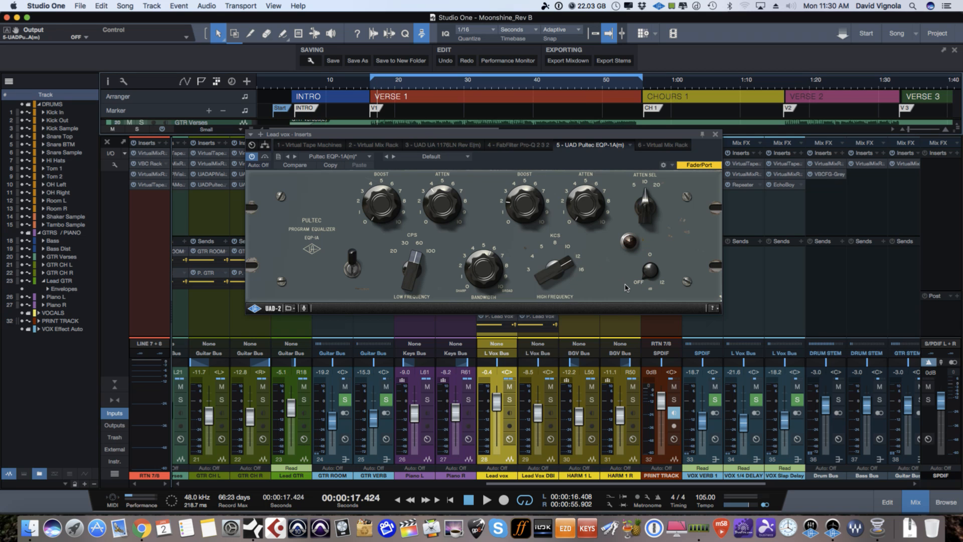
key(space)
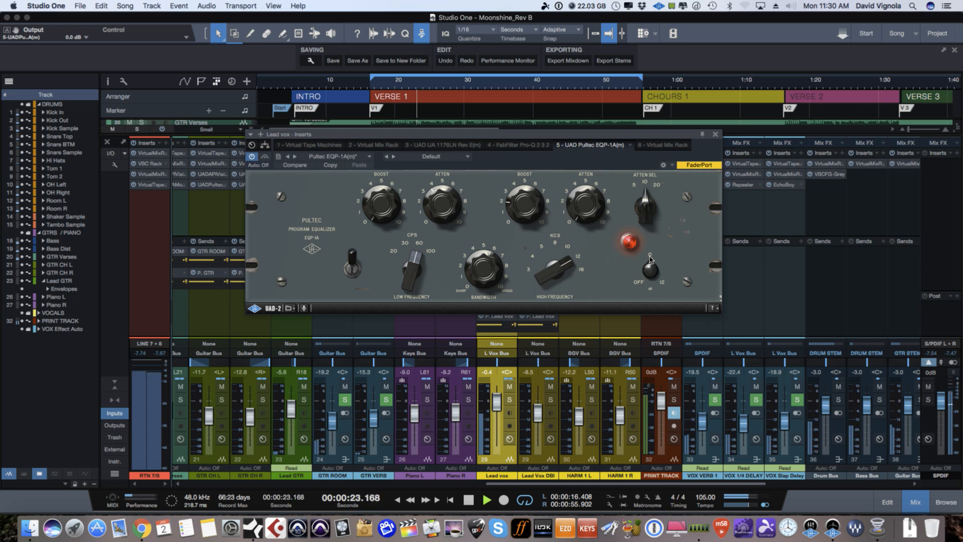
click(641, 282)
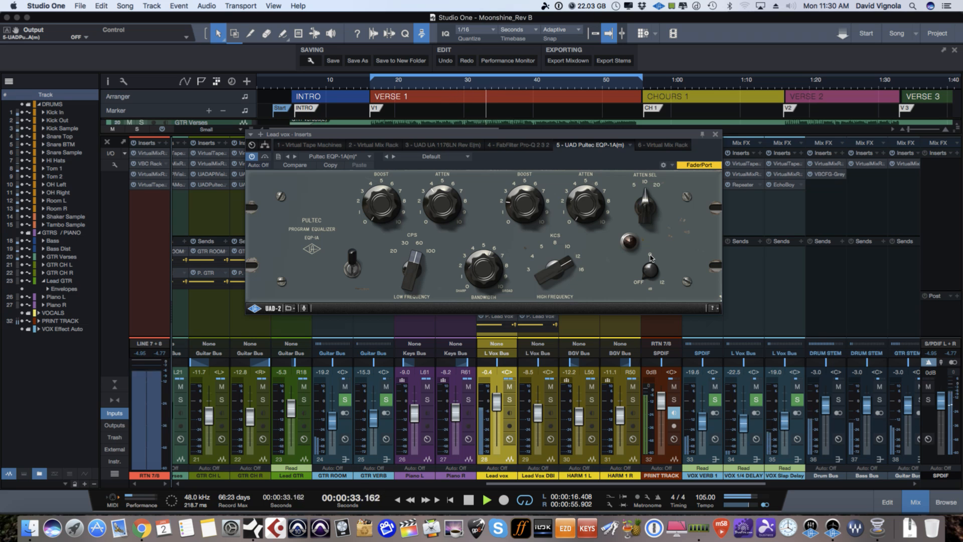
click(650, 258)
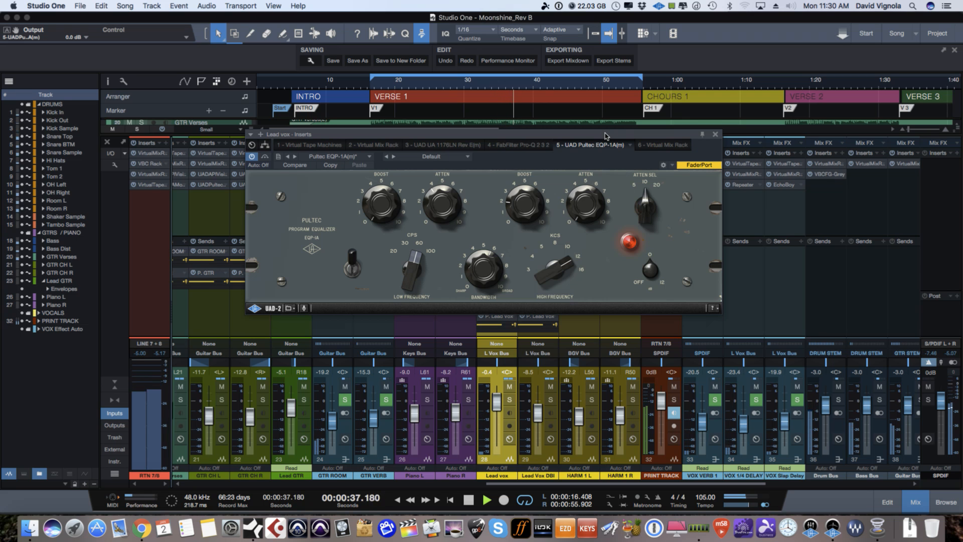
drag(605, 134, 606, 139)
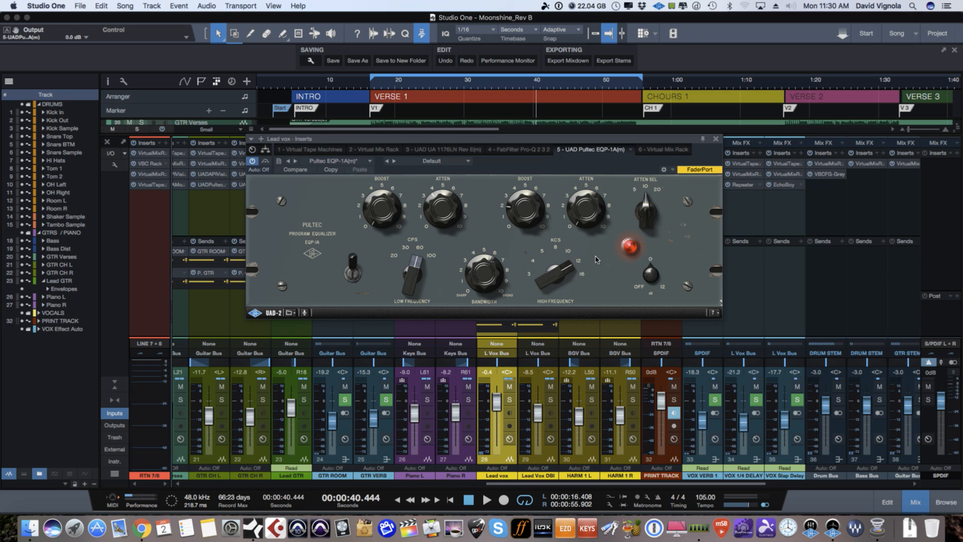
- Recheck the FabFilter Pro-Q 2 curve on Lead vox against the UAD Pultec EQP-1A settings
click(523, 149)
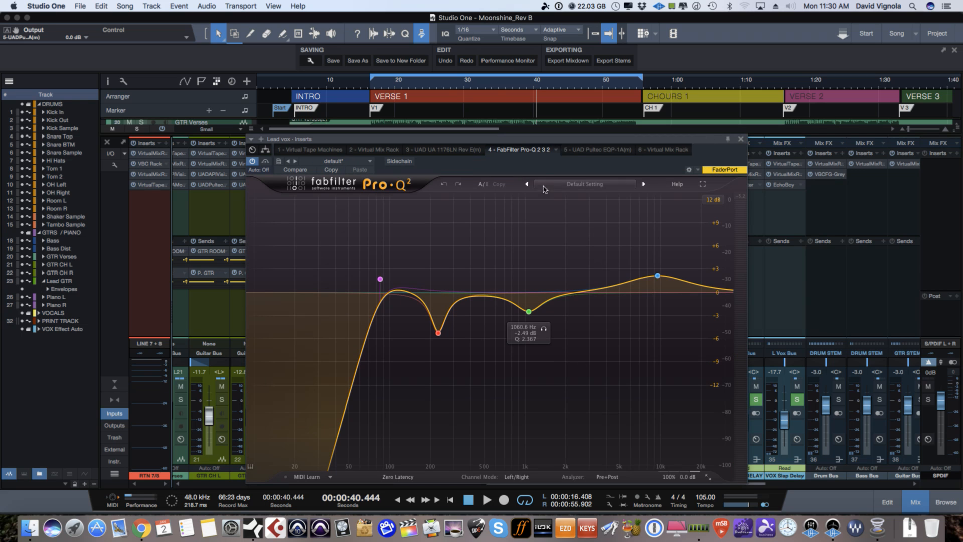
click(592, 149)
drag(556, 142, 554, 132)
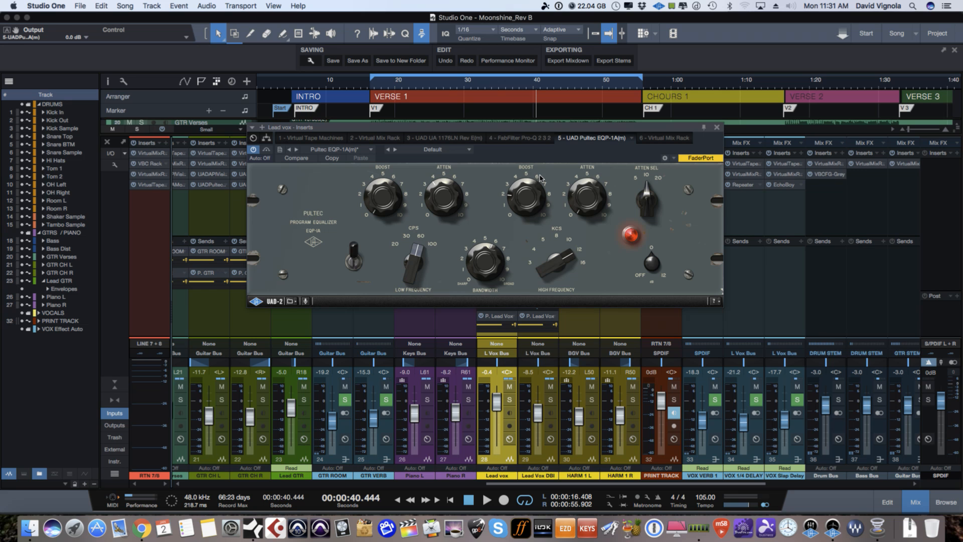
- Open the second Virtual Mix Rack on Lead vox and examine the CS-Lift module's Vocals Present settings
click(646, 141)
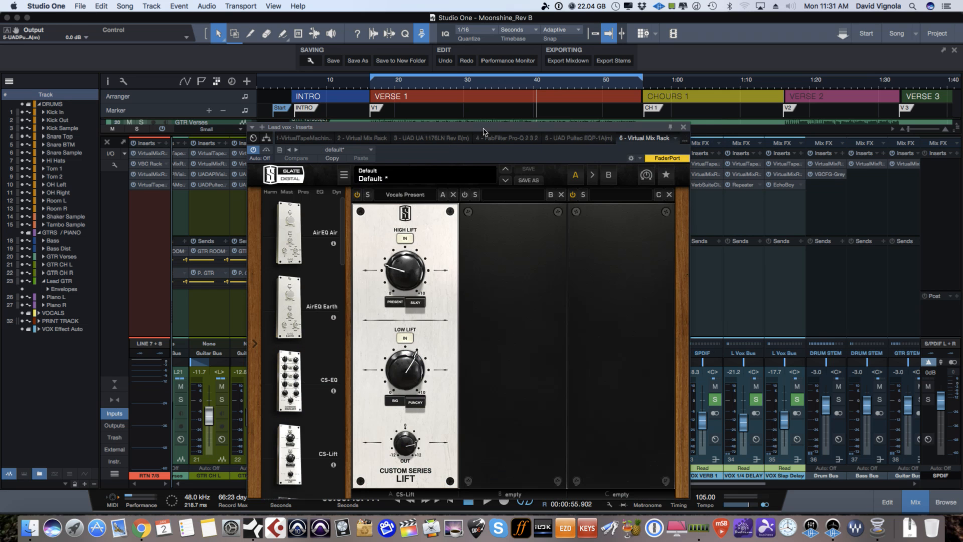
drag(486, 129, 495, 75)
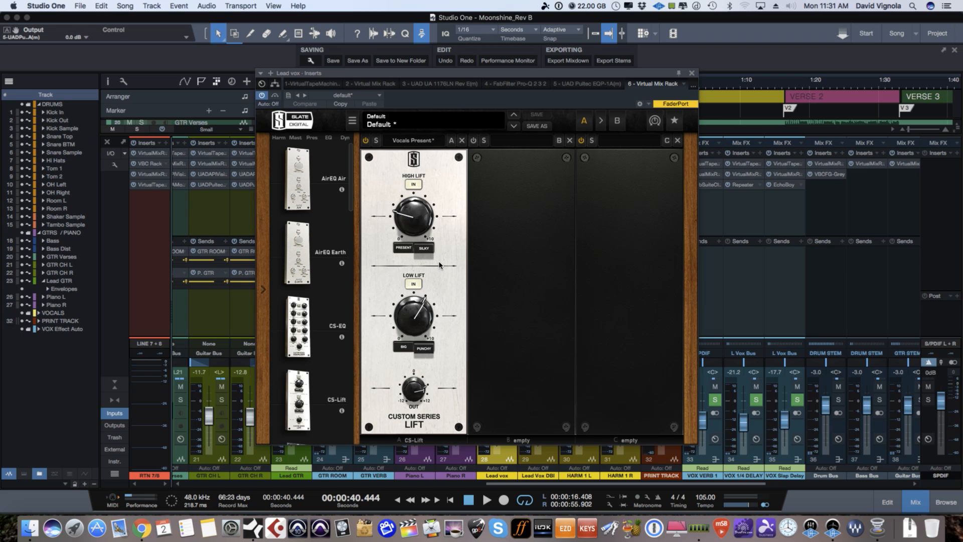
drag(414, 73, 413, 70)
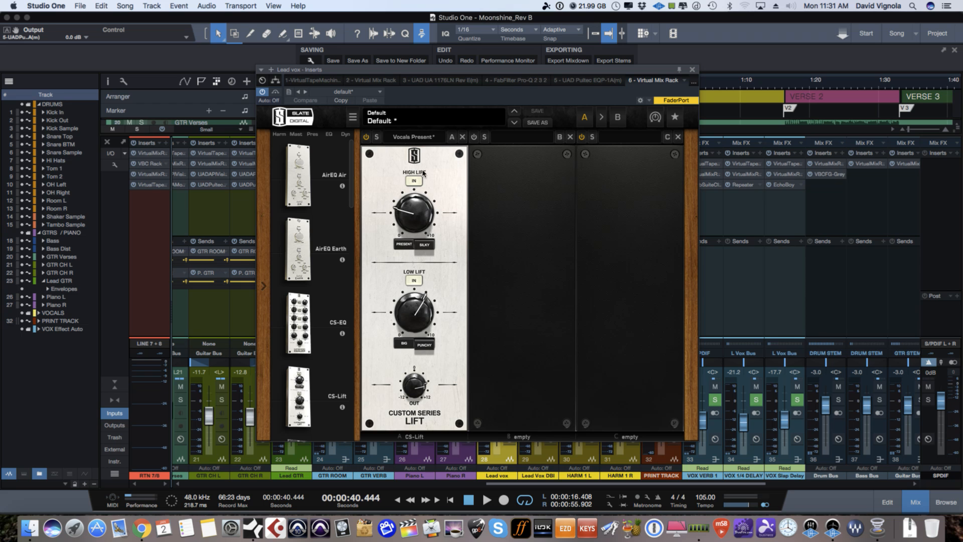
- Play Verse 1 with the CS-Lift module in slot A powered off, and power it back on to compare
click(367, 139)
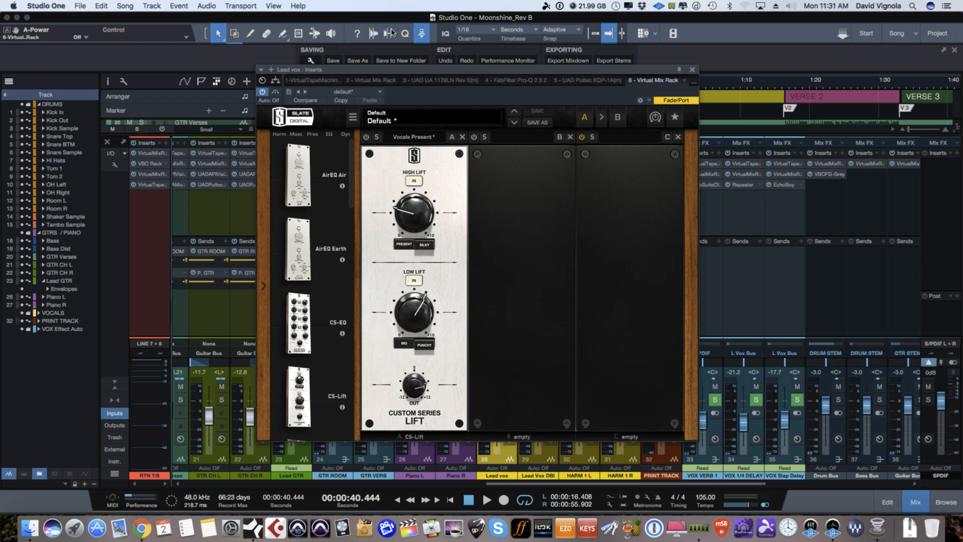
drag(400, 76, 397, 110)
click(371, 85)
key(space)
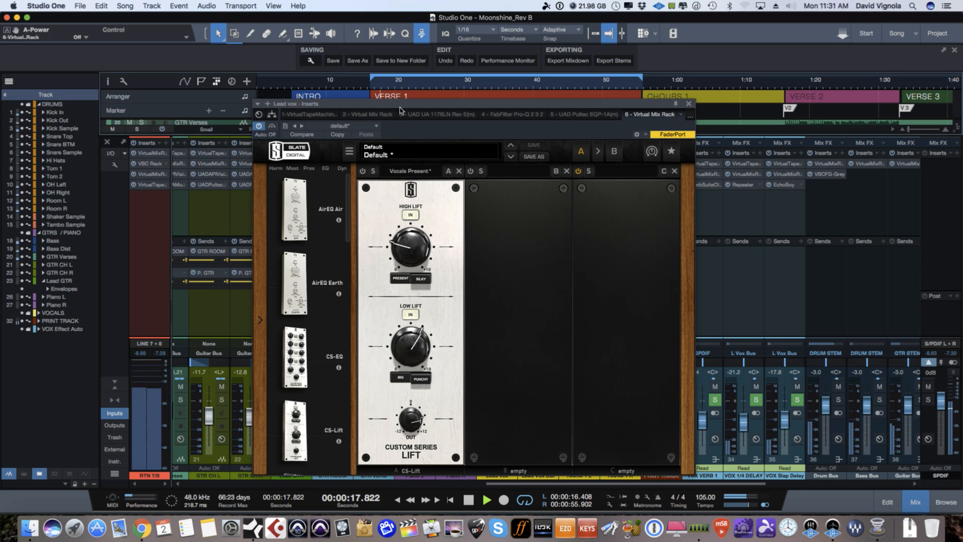
drag(404, 111, 404, 107)
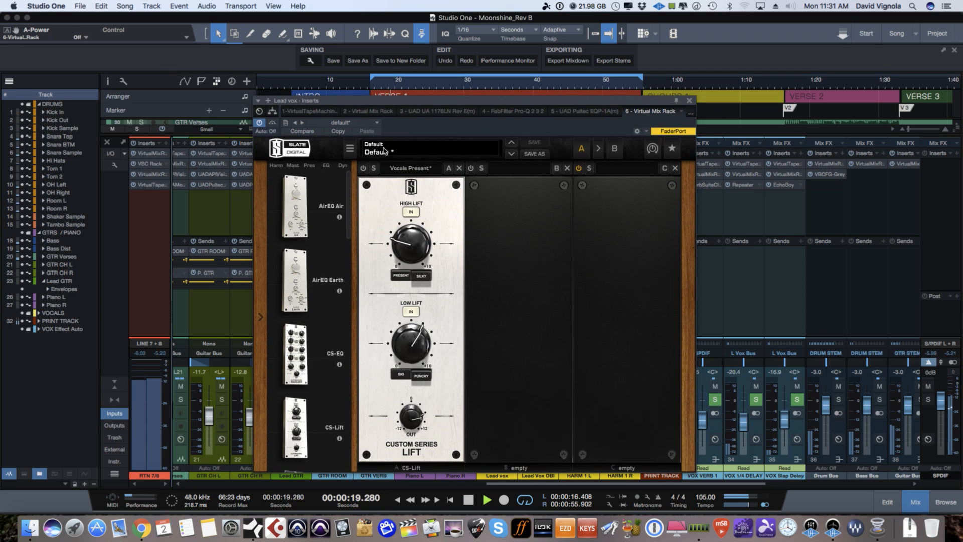
click(364, 168)
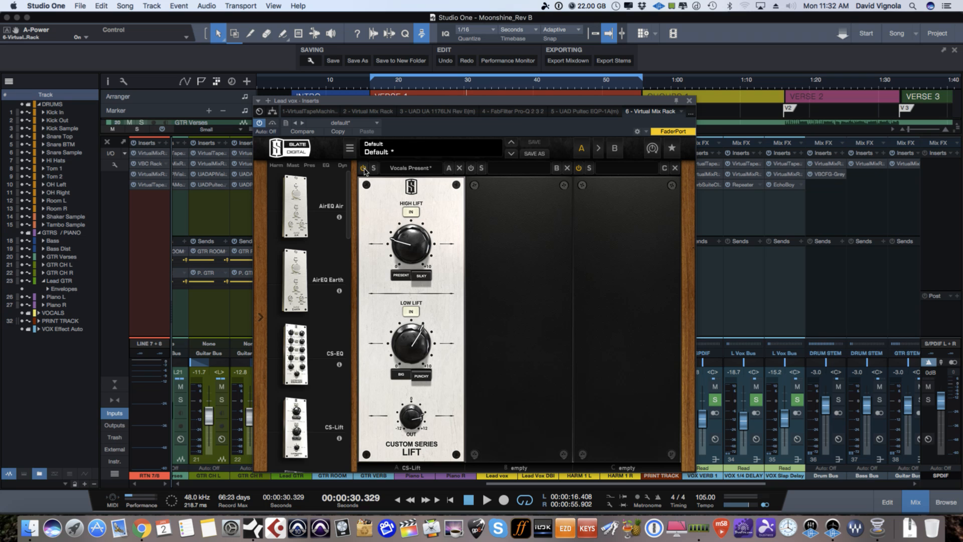
- Review Lead vox's insert chain in order, from its processors before the FabFilter Pro-Q 2 through the Pultec EQP-1A and final Virtual Mix Rack, and close it
drag(403, 104, 403, 100)
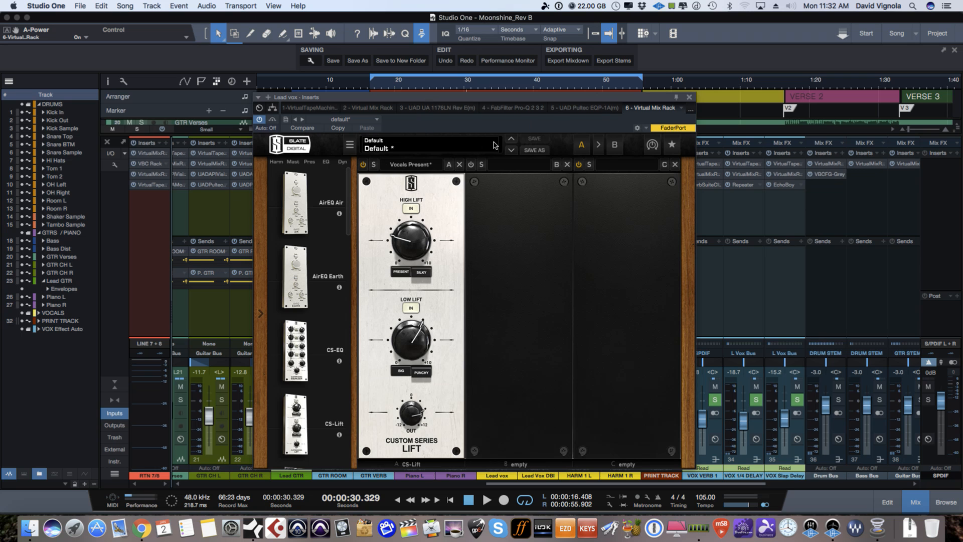
click(330, 110)
click(381, 108)
click(440, 109)
click(524, 109)
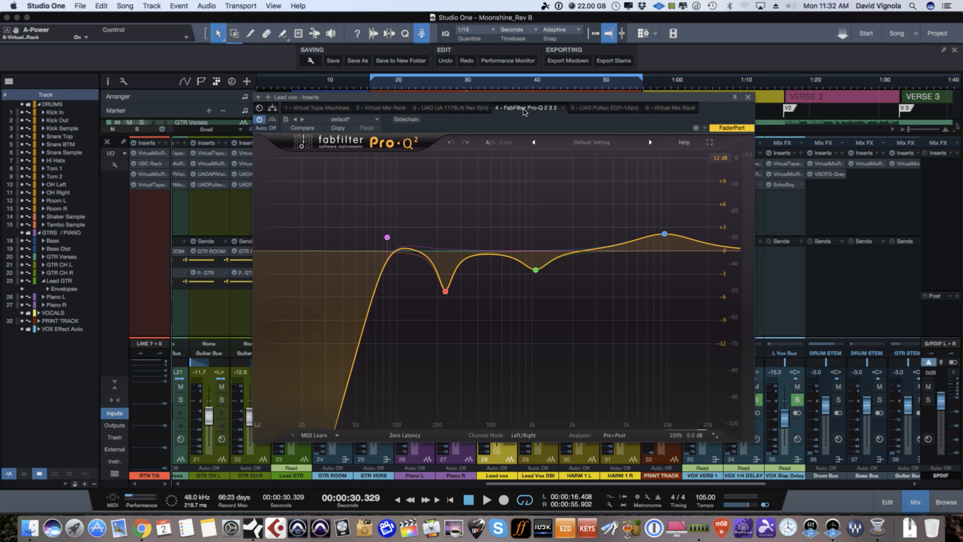
click(601, 110)
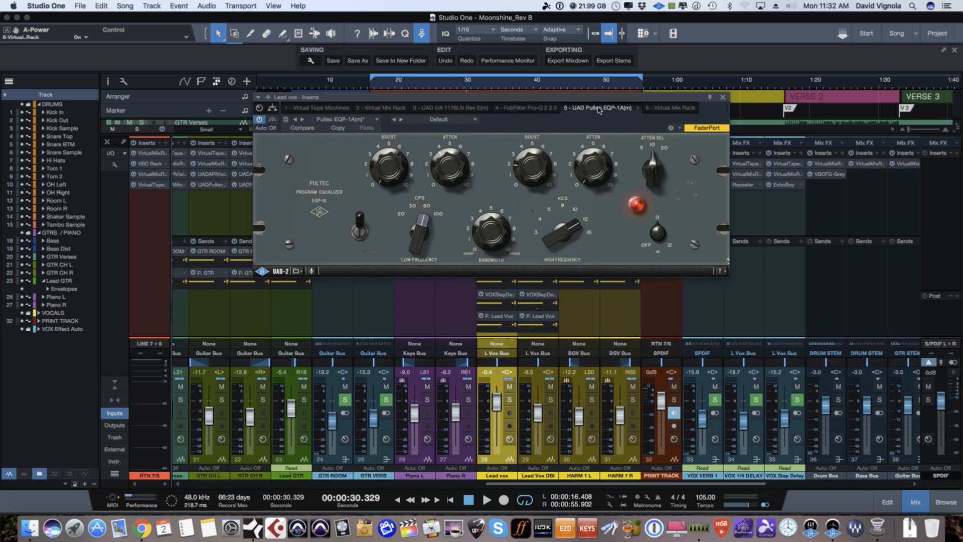
click(662, 109)
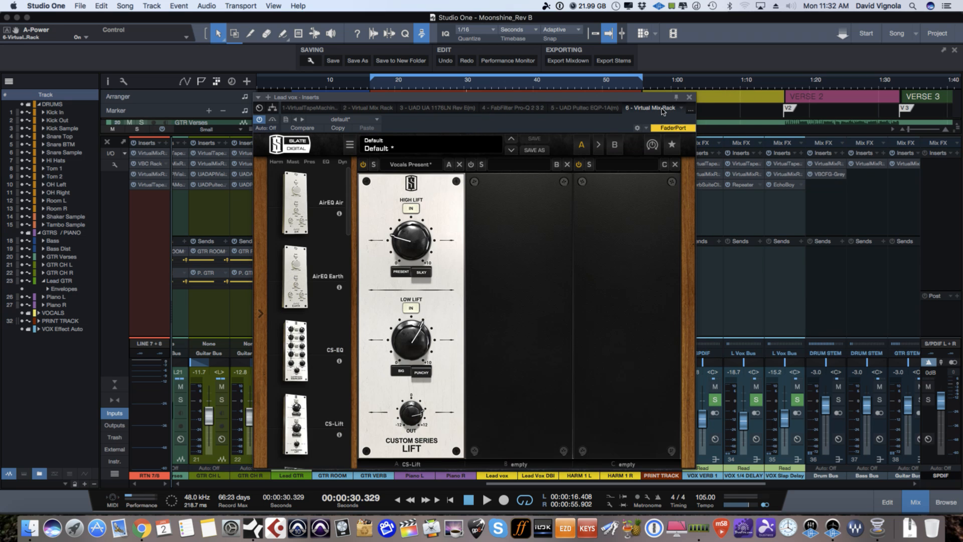
click(690, 97)
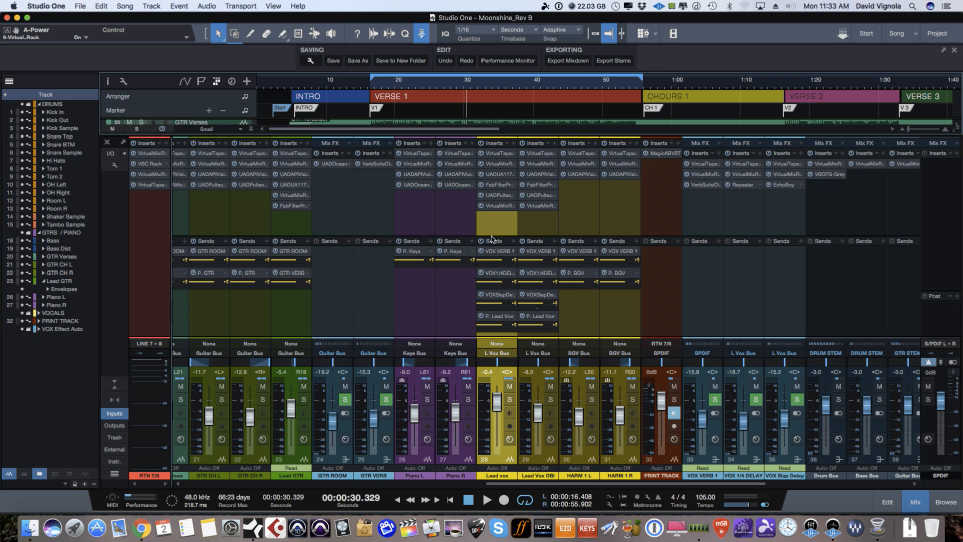
- Select the Lead Vox Dbl channel and set the loop range from 00:00:53.434 to 00:01:16.230 to cover Chorus 1
click(548, 459)
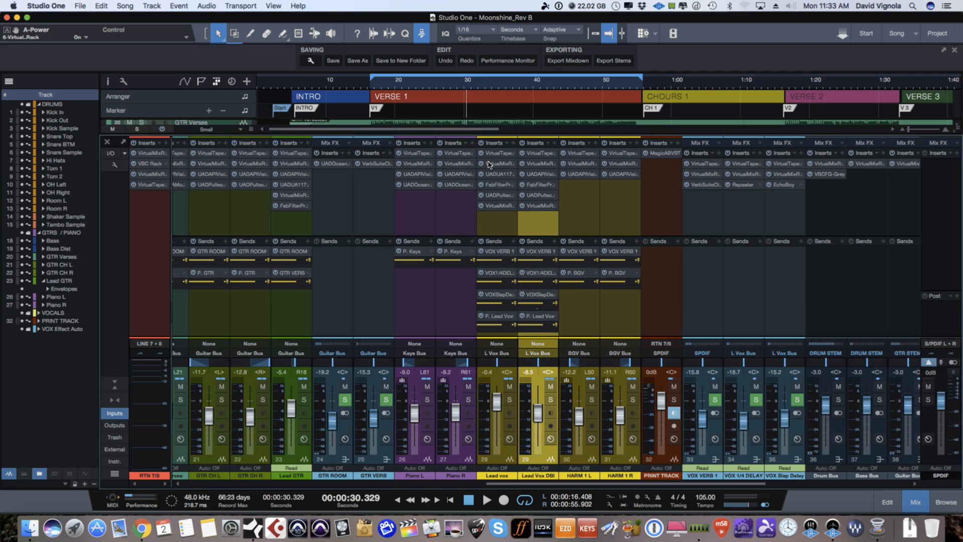
click(640, 80)
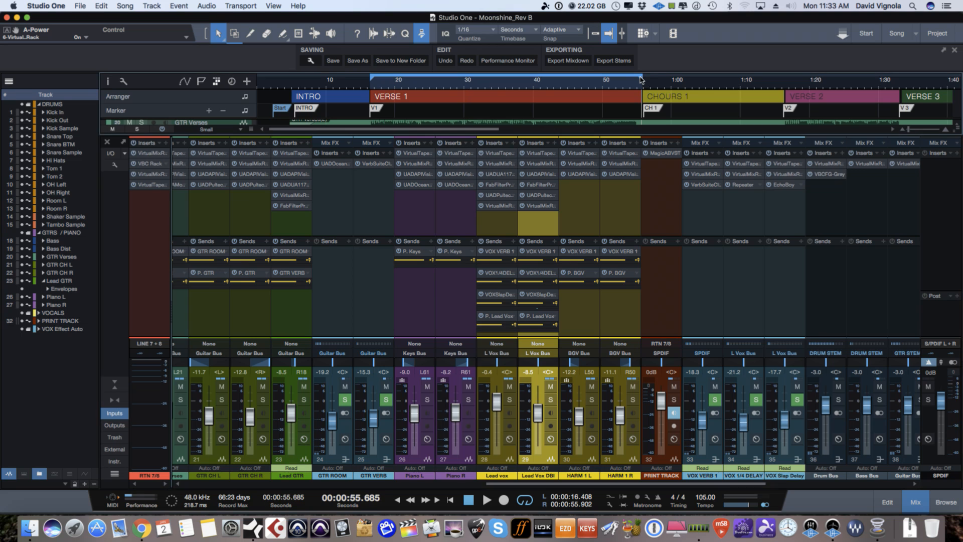
drag(641, 79, 782, 78)
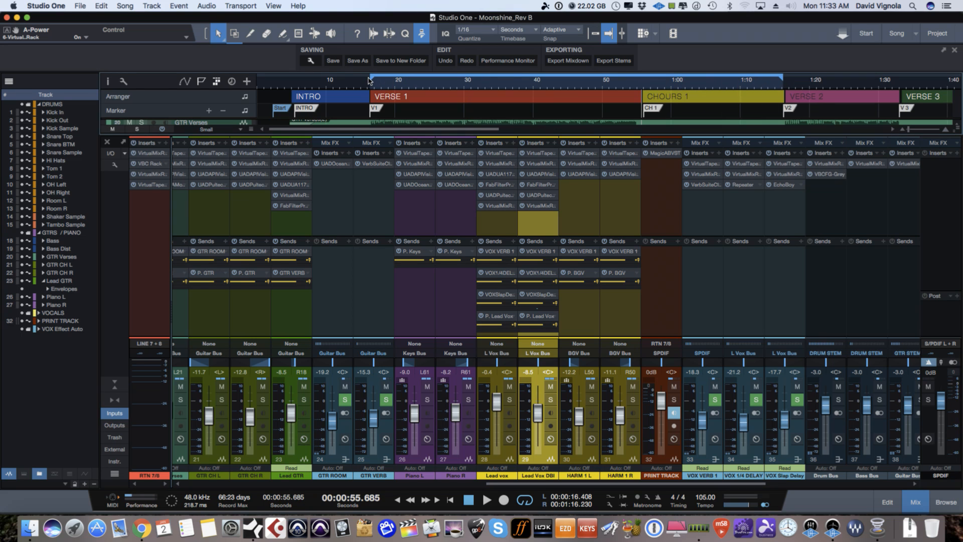
drag(369, 81, 626, 89)
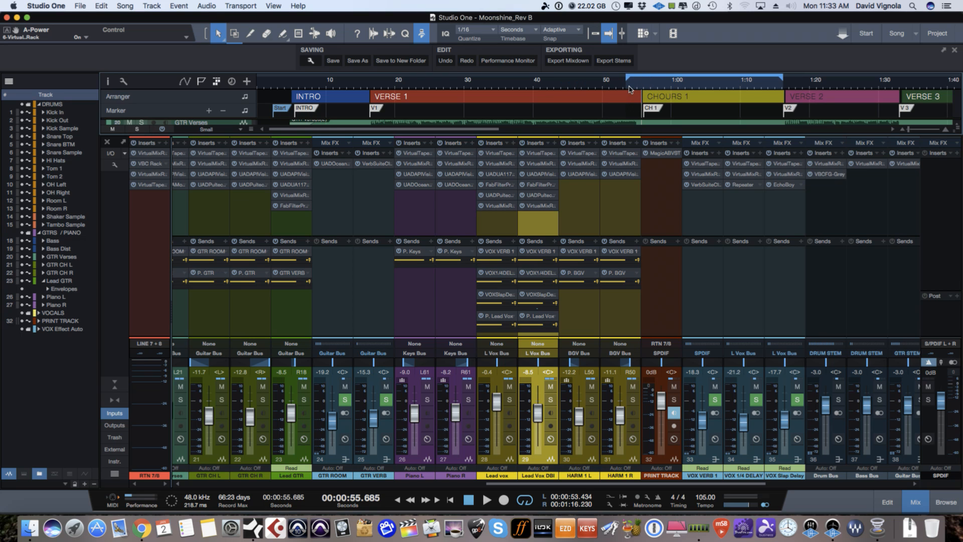
- Open Lead Vox Dbl's inserts and examine Virtual Tape Machines, the Virtual Mix Rack's VCC Channel and the UAD API Vision Channel Strip
double_click(539, 153)
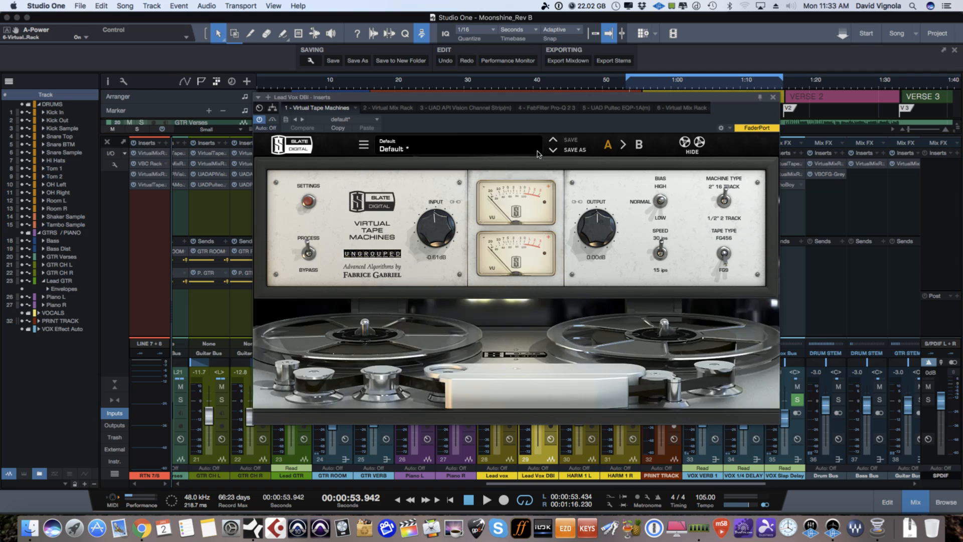
click(384, 108)
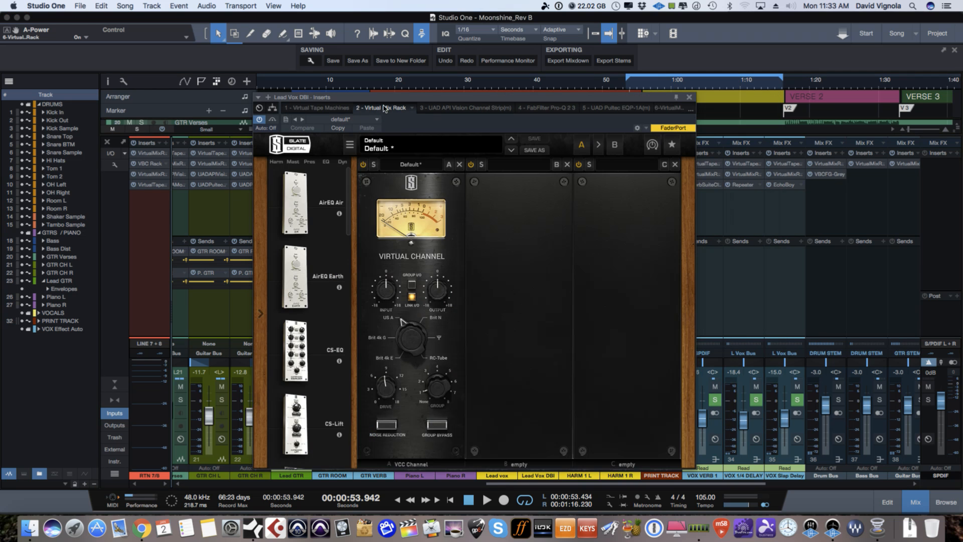
click(448, 108)
drag(455, 97, 486, 71)
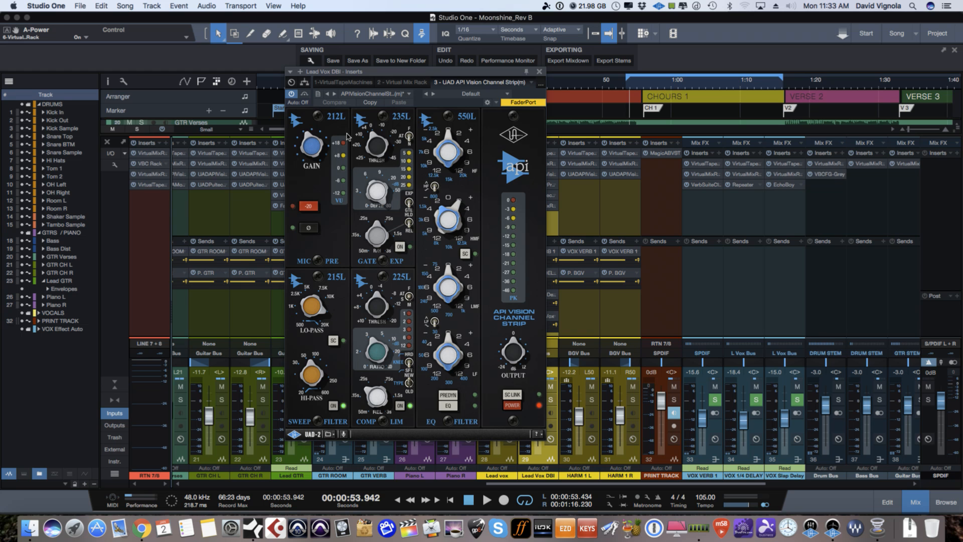
drag(456, 71, 419, 72)
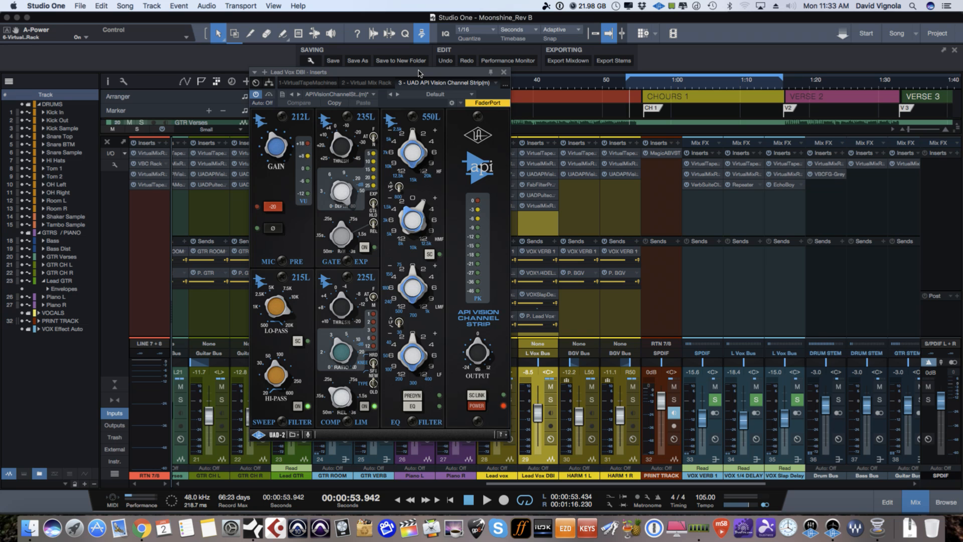
- Play the Chorus 1 range while watching the API Vision Channel Strip on Lead Vox Dbl, and stop playback
key(space)
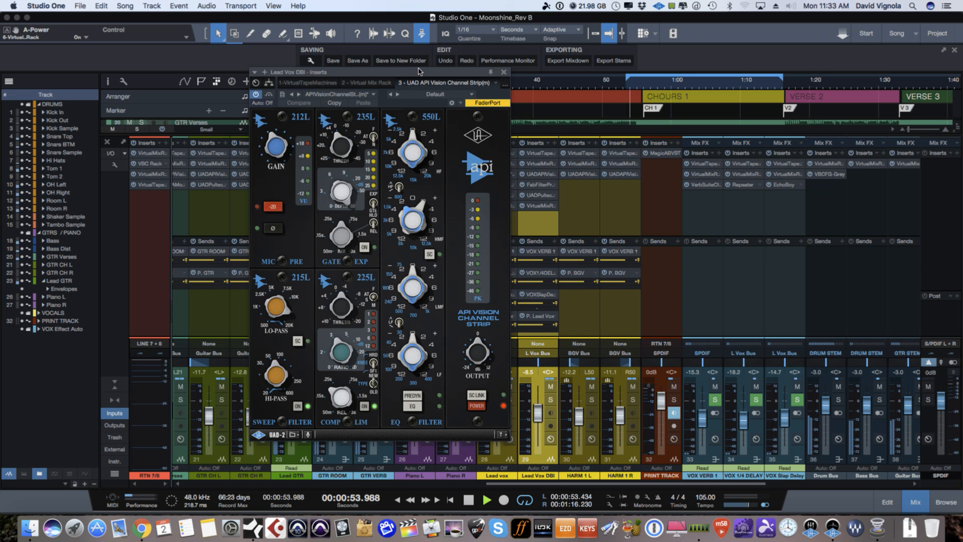
drag(417, 75, 378, 96)
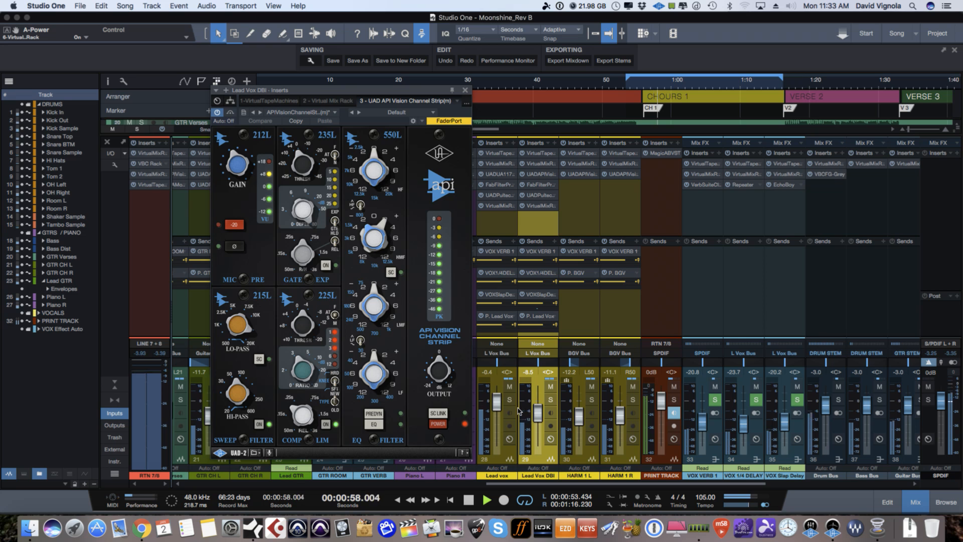
mouse_move(527, 414)
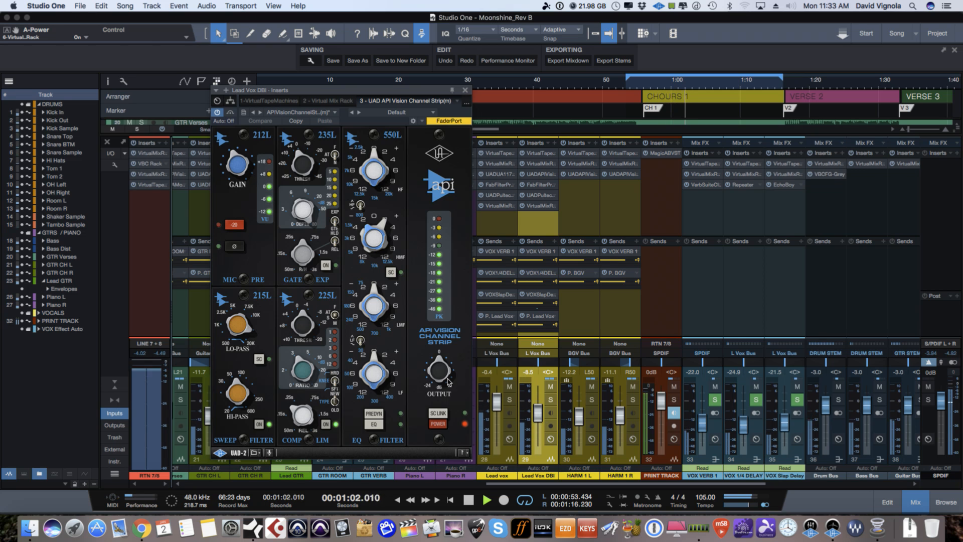
key(space)
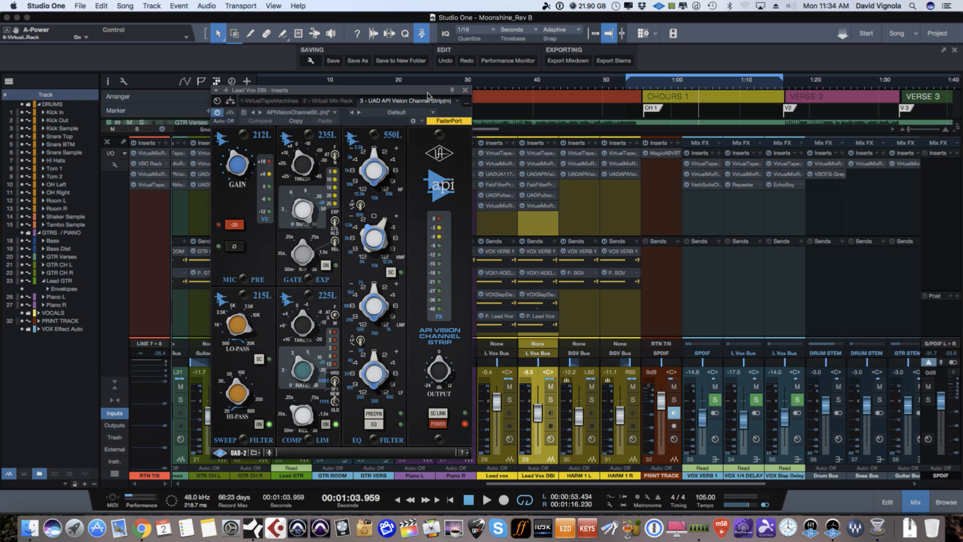
- Examine Lead Vox Dbl's FabFilter Pro-Q 2, UAD Pultec EQP-1A and CS-Lift Vocals Silky settings, and close the inserts window
click(457, 101)
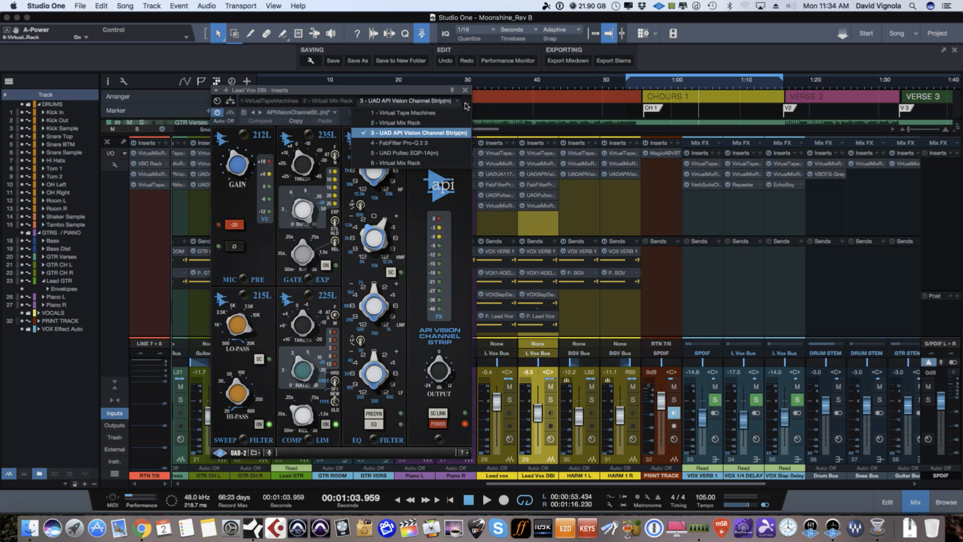
click(442, 144)
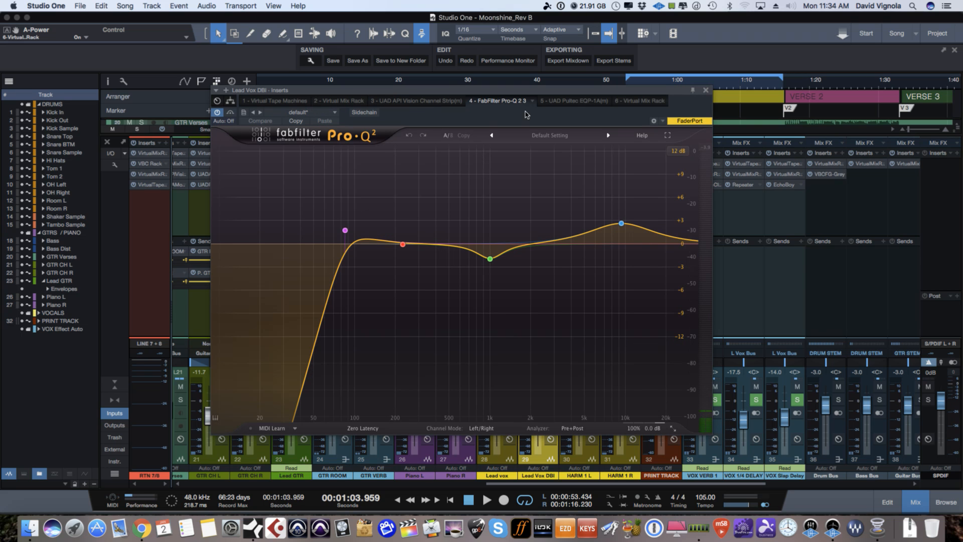
click(574, 101)
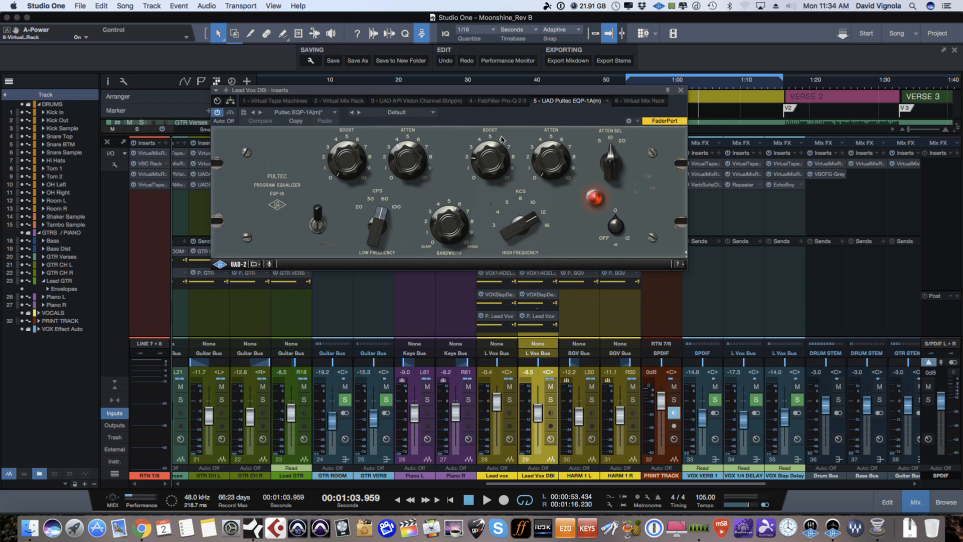
click(630, 102)
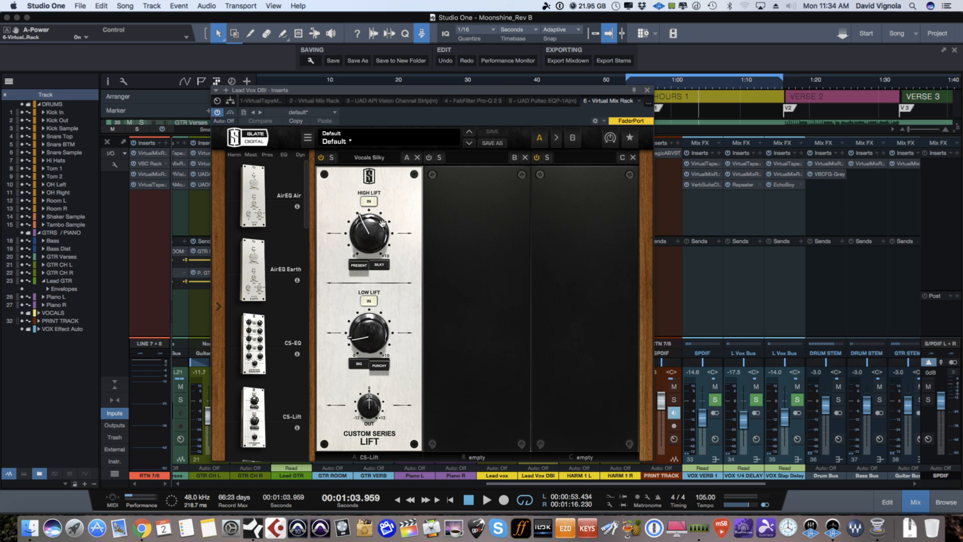
click(647, 92)
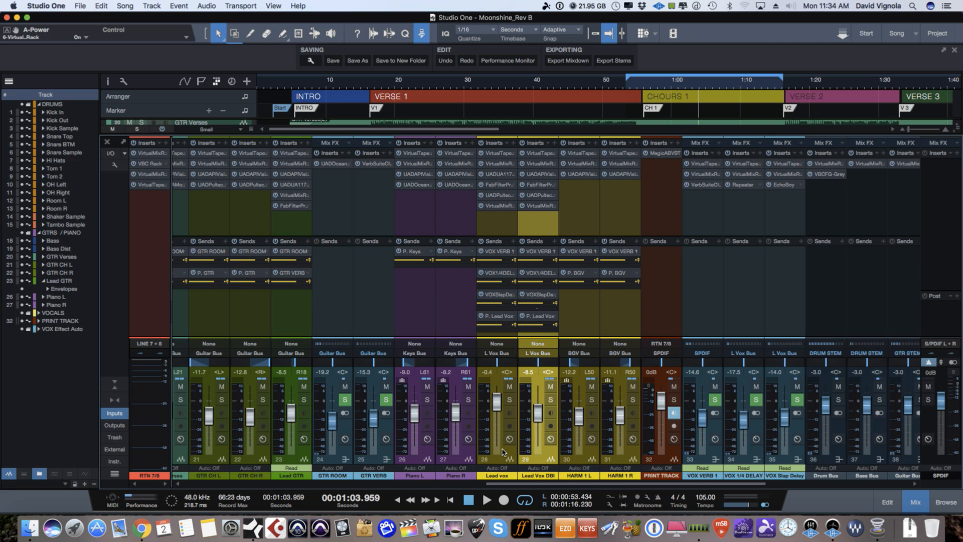
- Raise HARM 1 L and HARM 1 R together to -3.2 and -2.1, play Chorus 1, and bring them down to -12.1 and -10.9
click(587, 452)
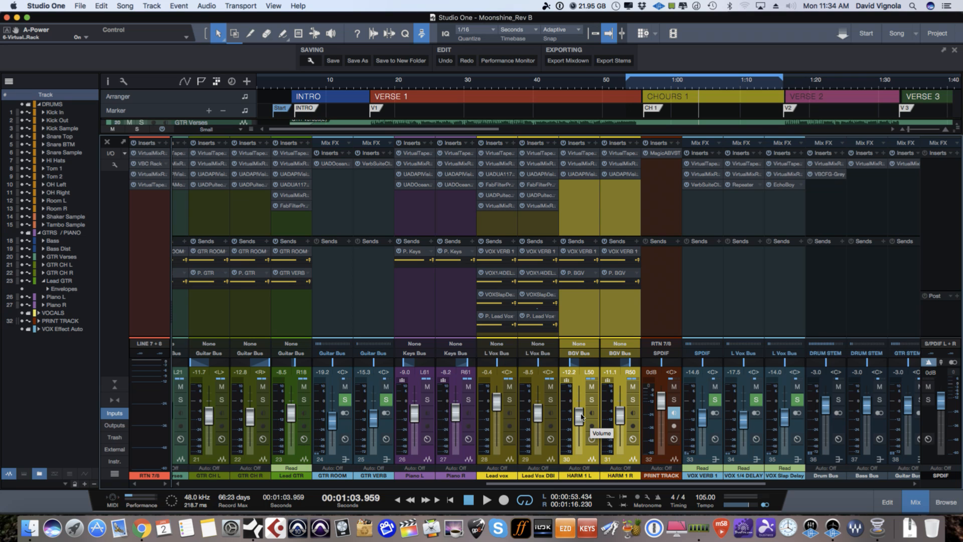
drag(581, 416, 584, 398)
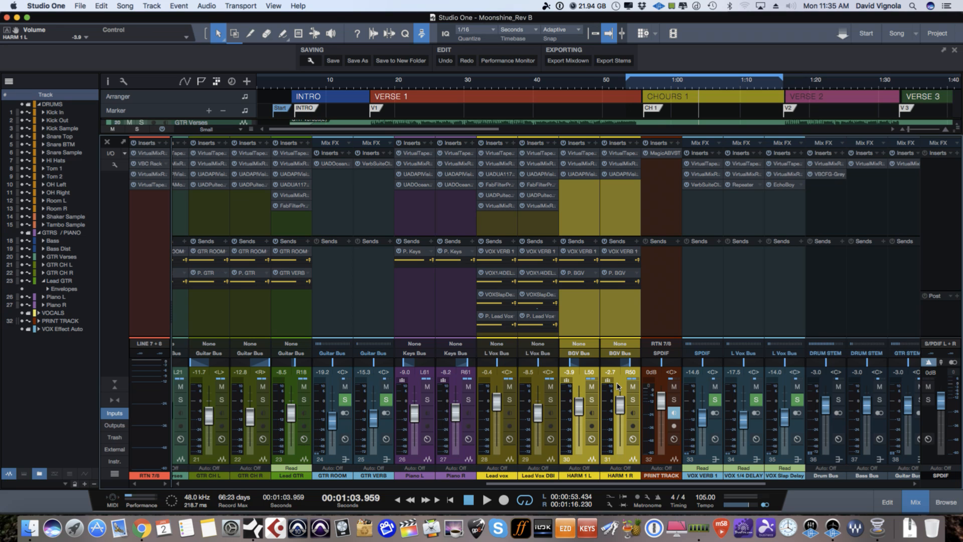
drag(620, 403, 619, 403)
click(637, 86)
key(space)
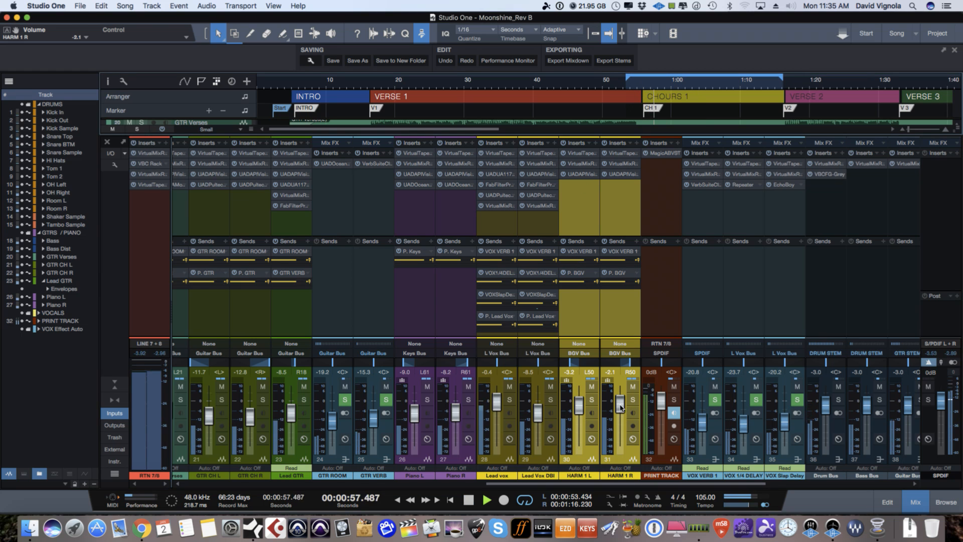
drag(620, 409, 619, 419)
key(space)
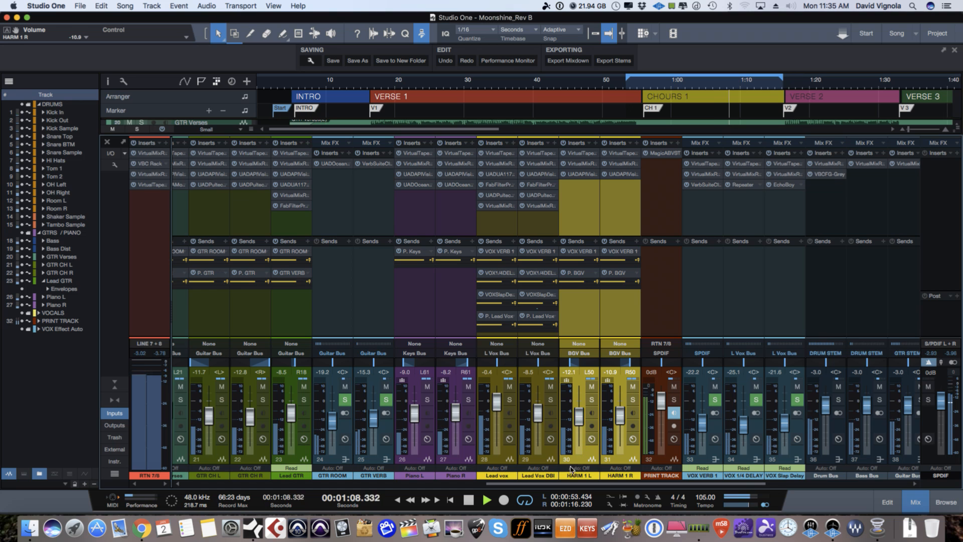
- Open HARM 1 L's inserts, examine the Virtual Mix Rack and UAD API Vision Channel Strip settings, and close the window
drag(570, 486, 591, 486)
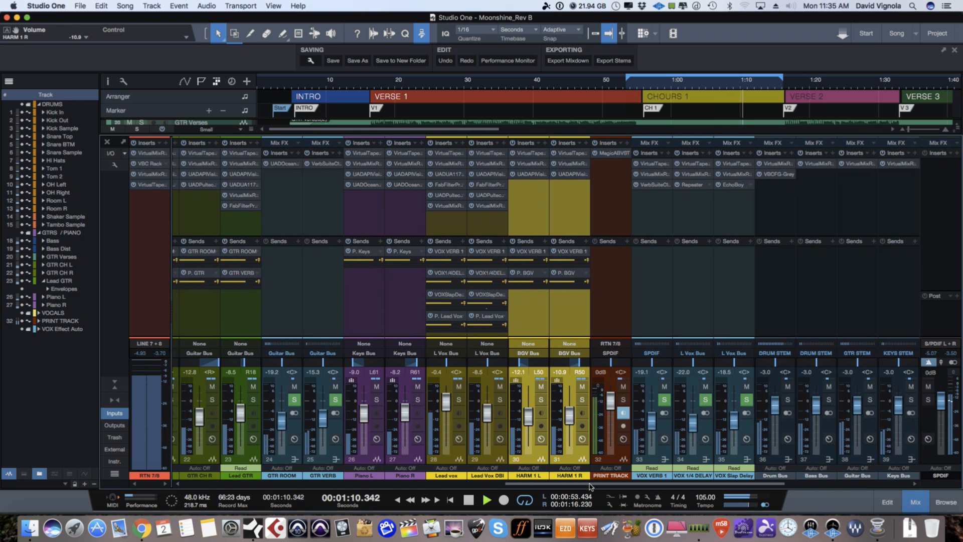
click(530, 153)
click(357, 102)
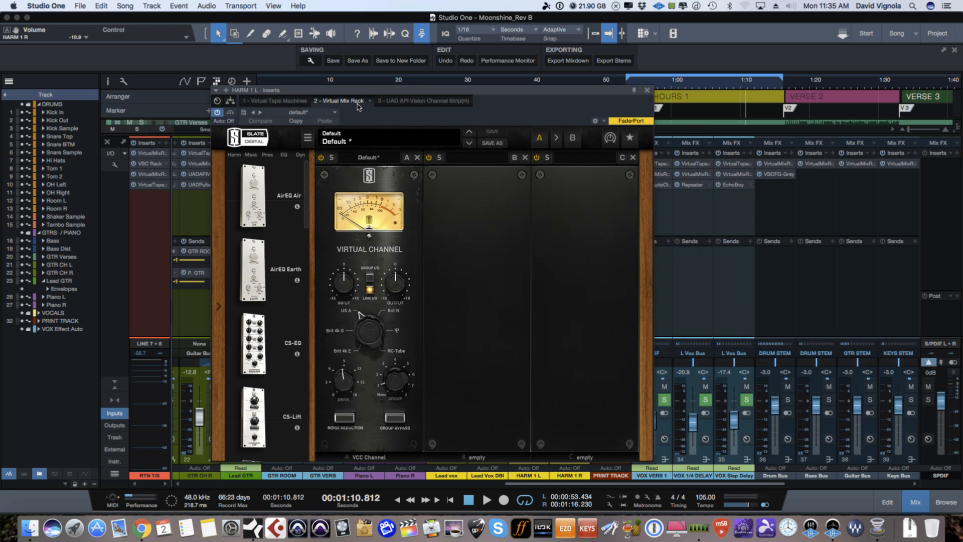
click(399, 100)
drag(405, 93, 475, 78)
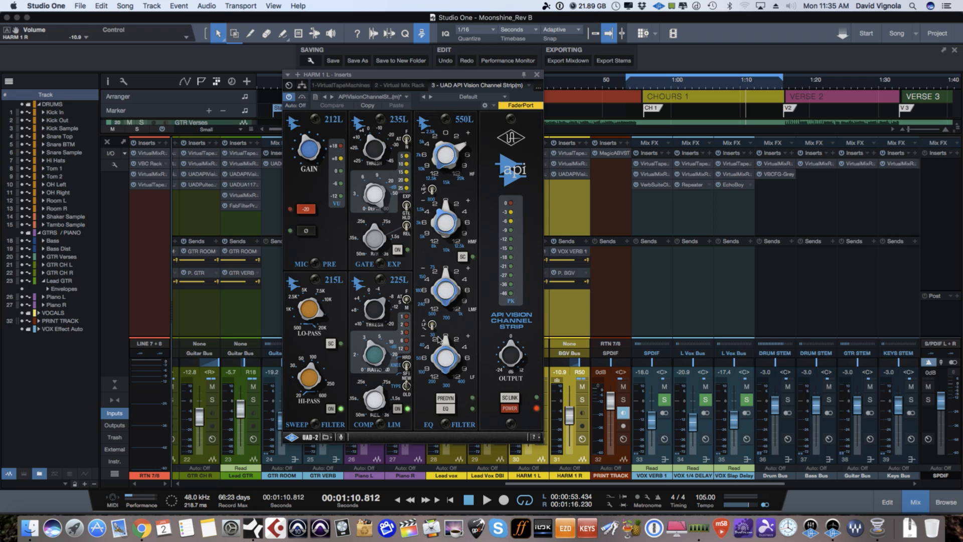
click(537, 75)
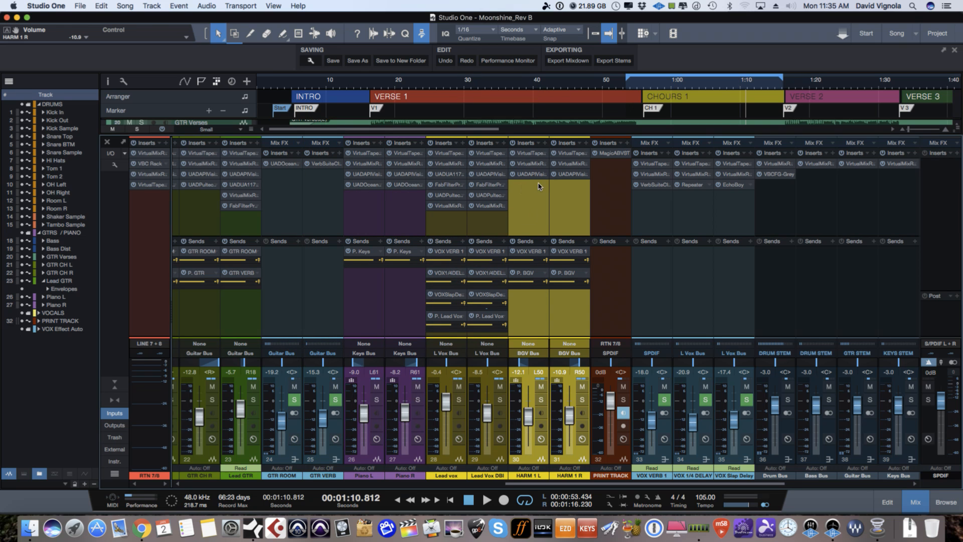
- Lower the HARM 1 L and HARM 1 R faders together to -13.9 and -12.7
mouse_move(525, 416)
drag(525, 416, 526, 416)
- Select the VOX VERB 1 effects channel and open its Virtual Tape Machines insert
drag(531, 484, 565, 483)
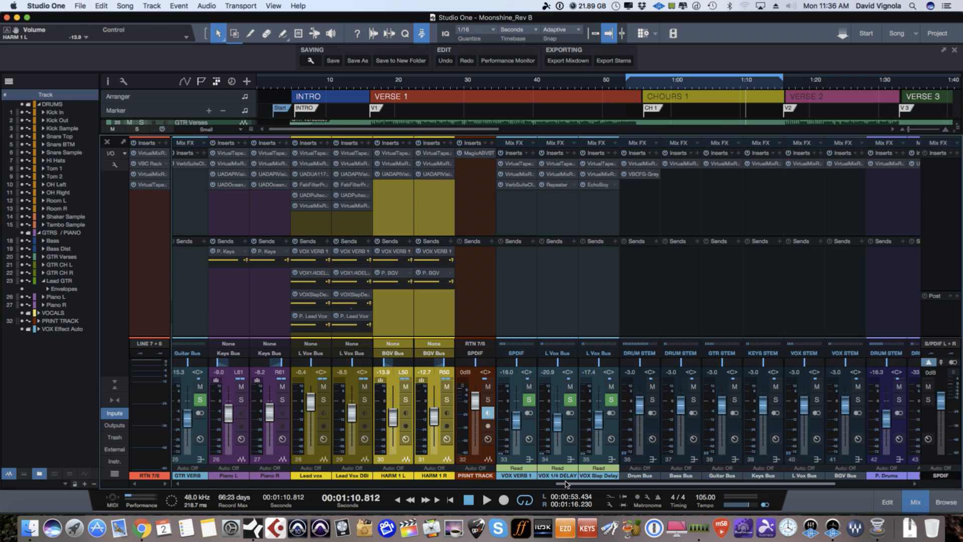
key(w)
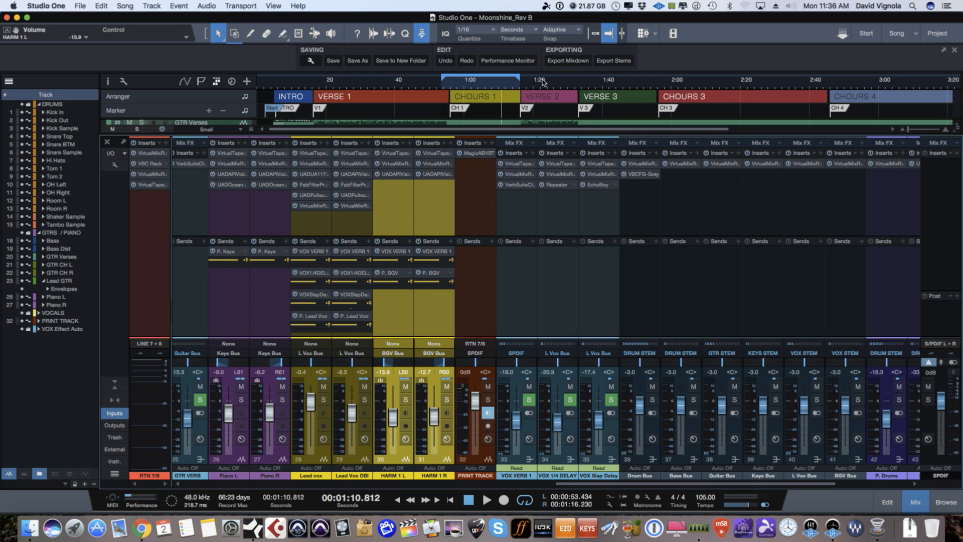
drag(543, 86, 542, 93)
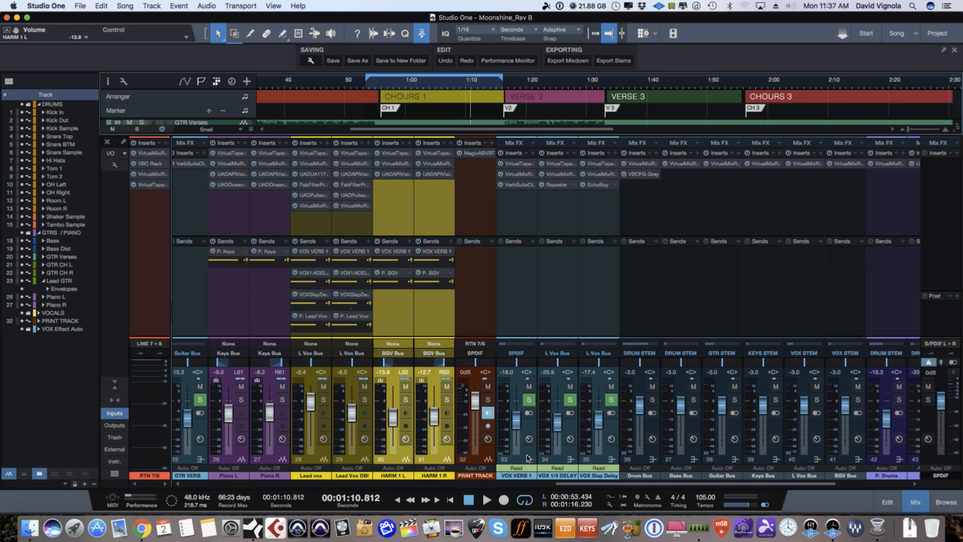
click(527, 457)
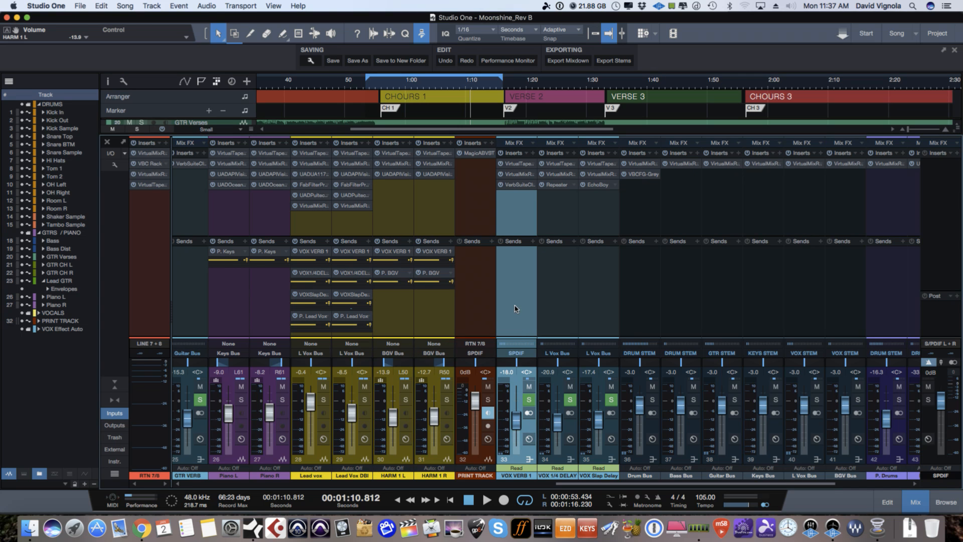
click(514, 164)
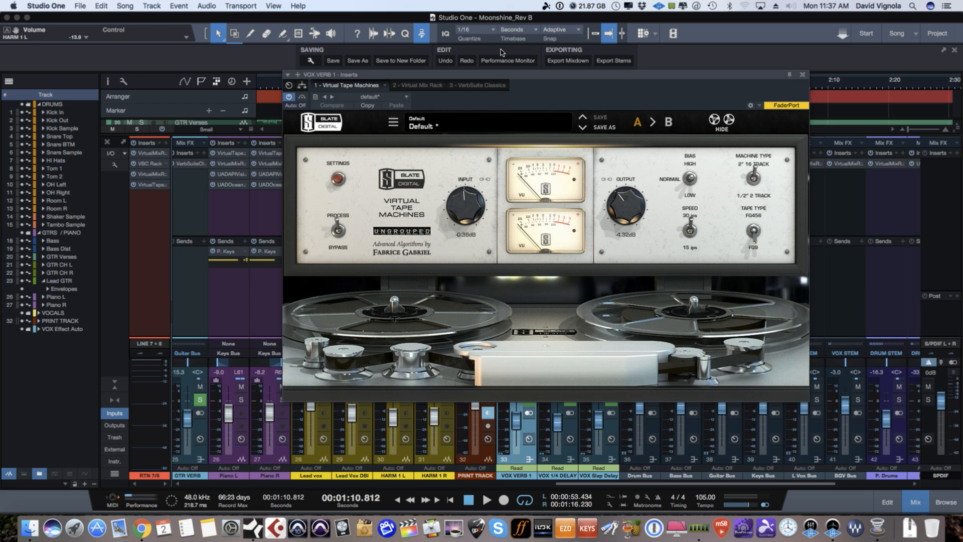
- Examine the Virtual Tape Machines and Virtual Mix Rack settings on VOX VERB 1 and close the inserts window
drag(488, 77, 451, 73)
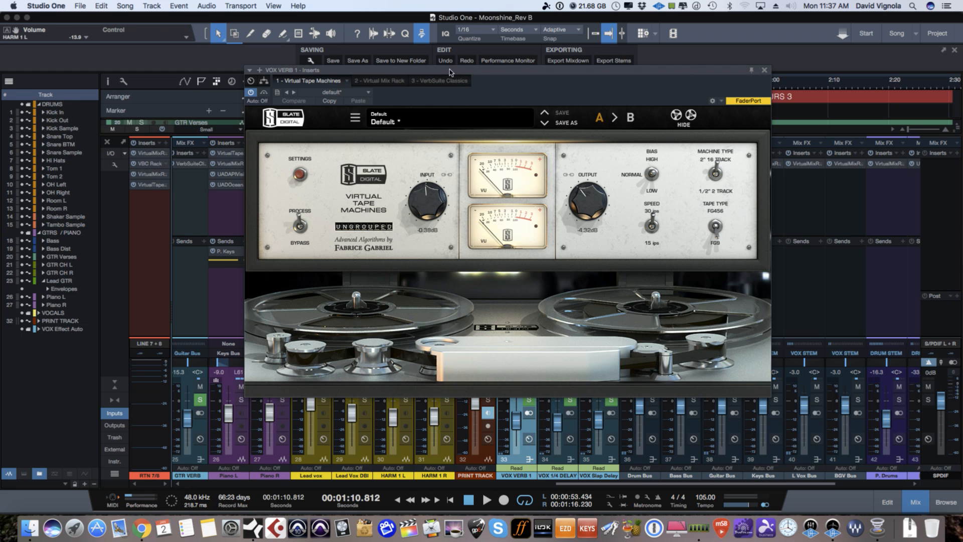
click(393, 81)
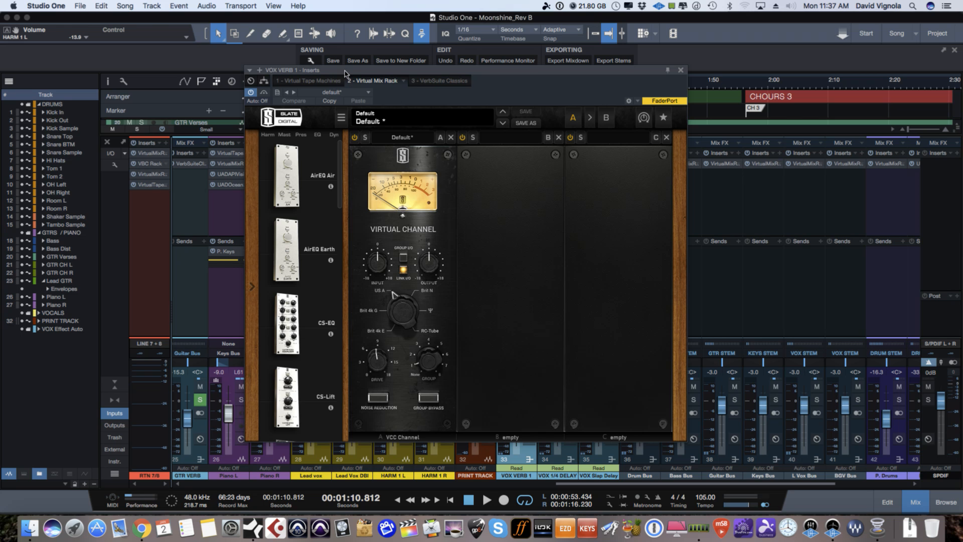
drag(348, 70, 350, 65)
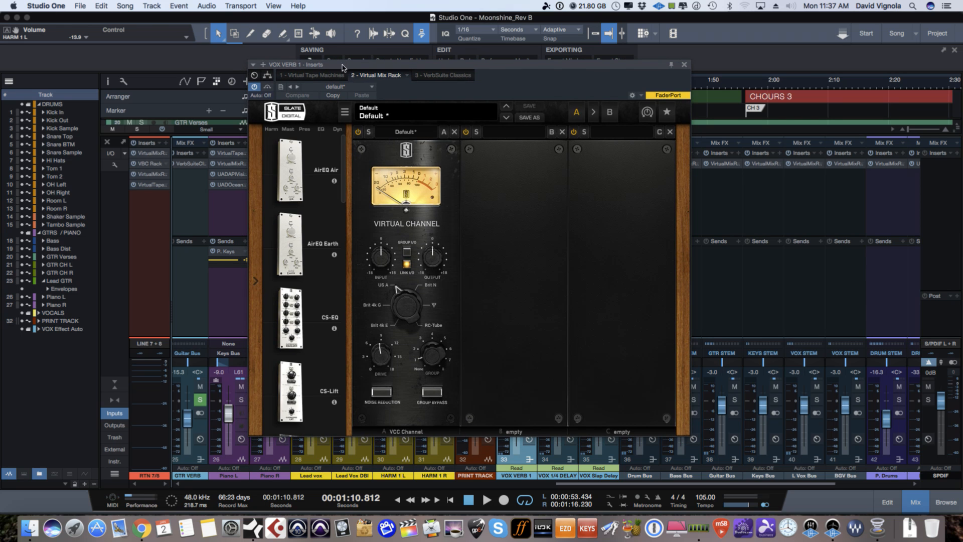
click(309, 75)
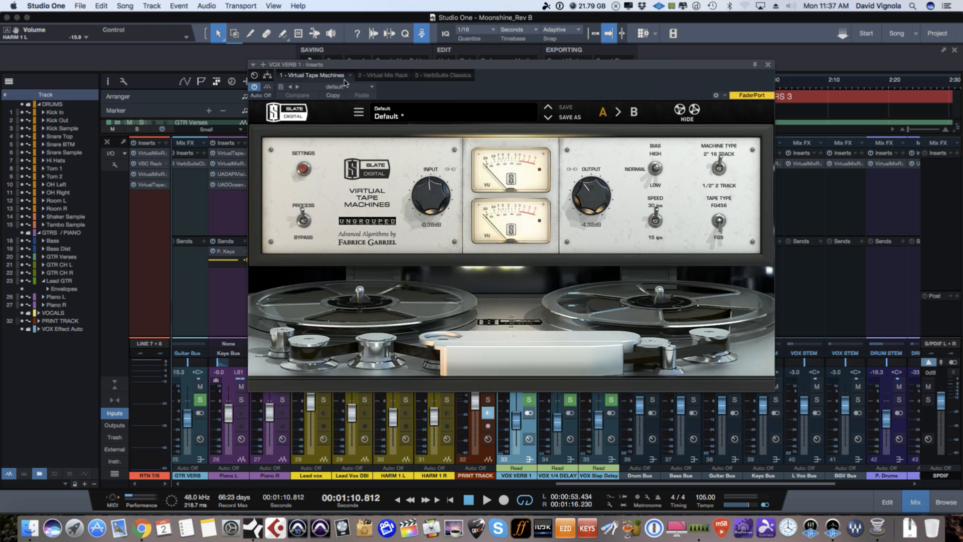
click(381, 75)
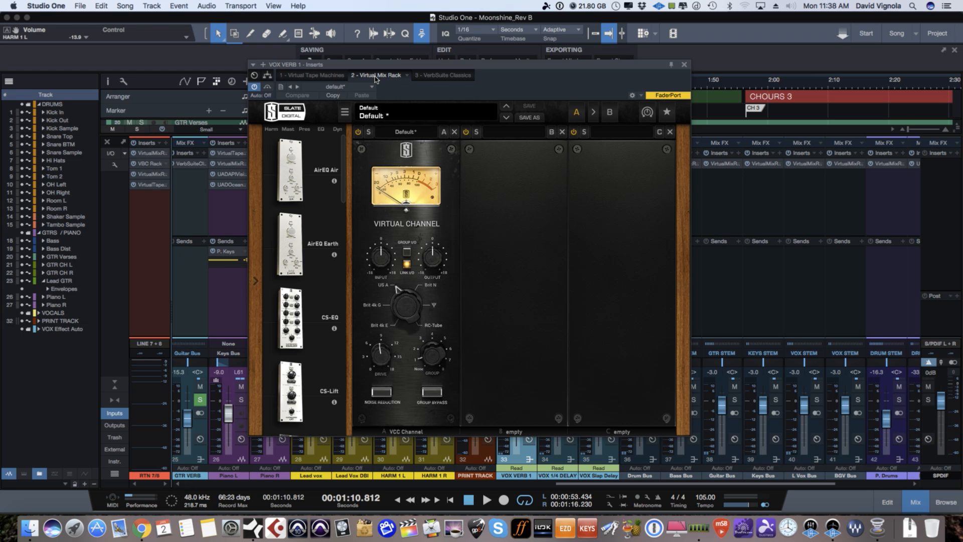
click(683, 66)
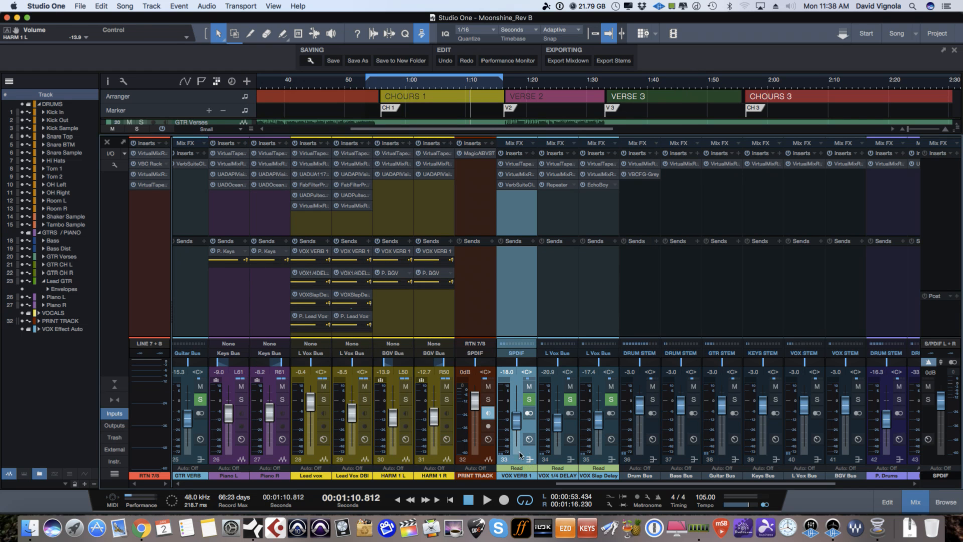
- Reopen VOX VERB 1's inserts, examine the VerbSuite Classics reverb and its predelay, and close the window
click(515, 166)
click(381, 75)
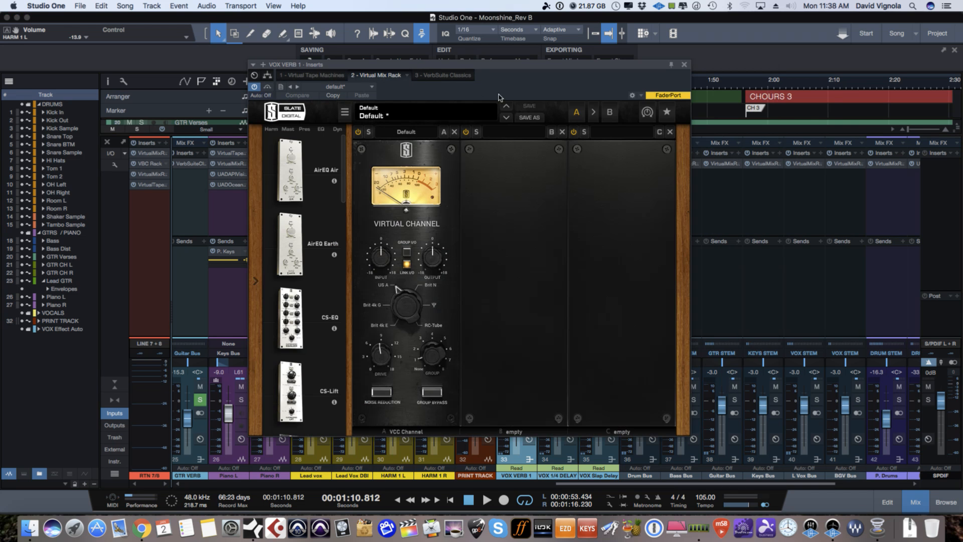
click(428, 76)
drag(444, 66, 414, 80)
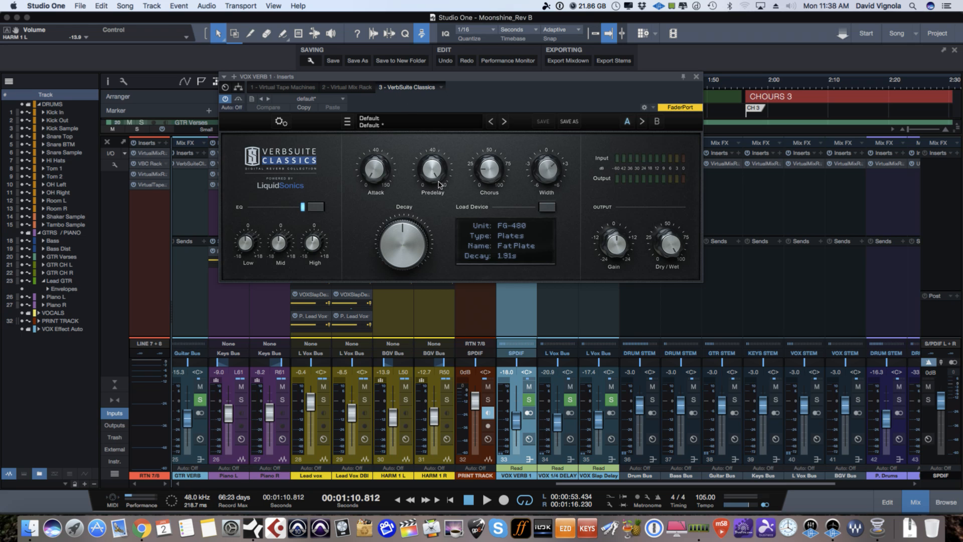
drag(439, 176, 443, 176)
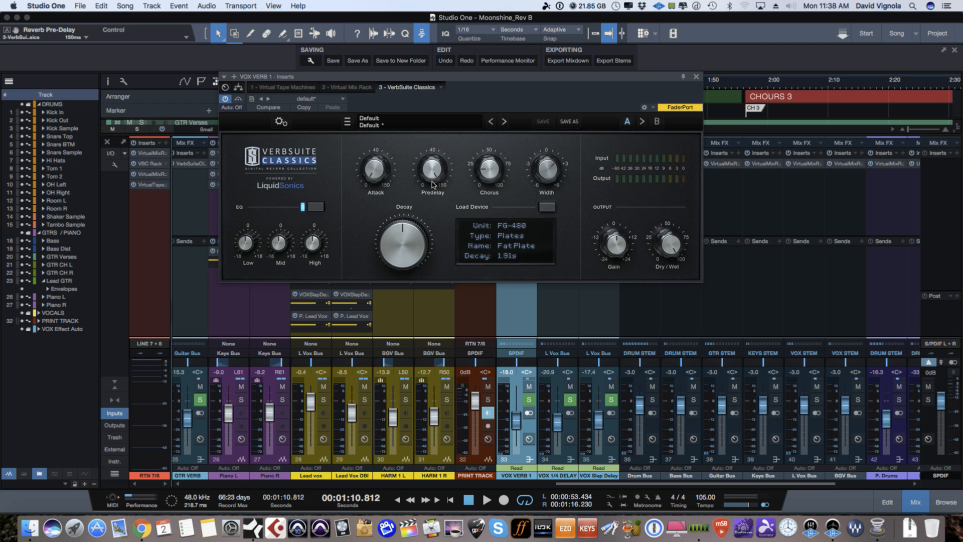
click(432, 185)
click(696, 77)
- Solo the PRINT TRACK and Lead vox channels and set the loop range over Verse 1
click(487, 399)
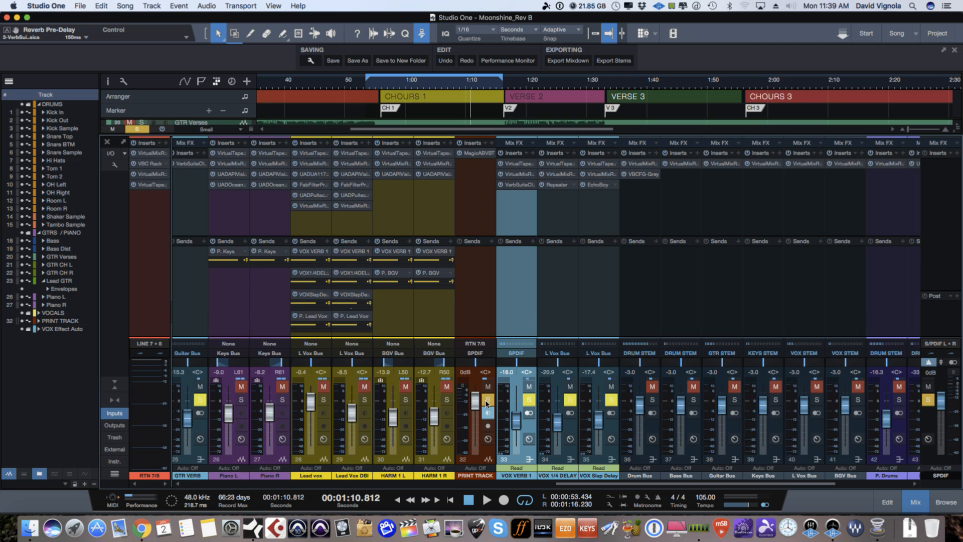
click(322, 399)
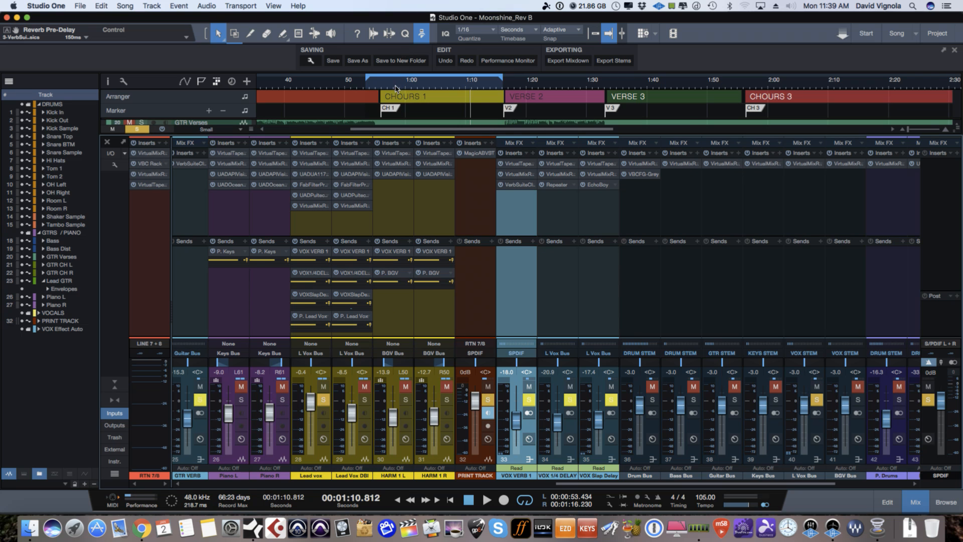
scroll(396, 85, left, 5)
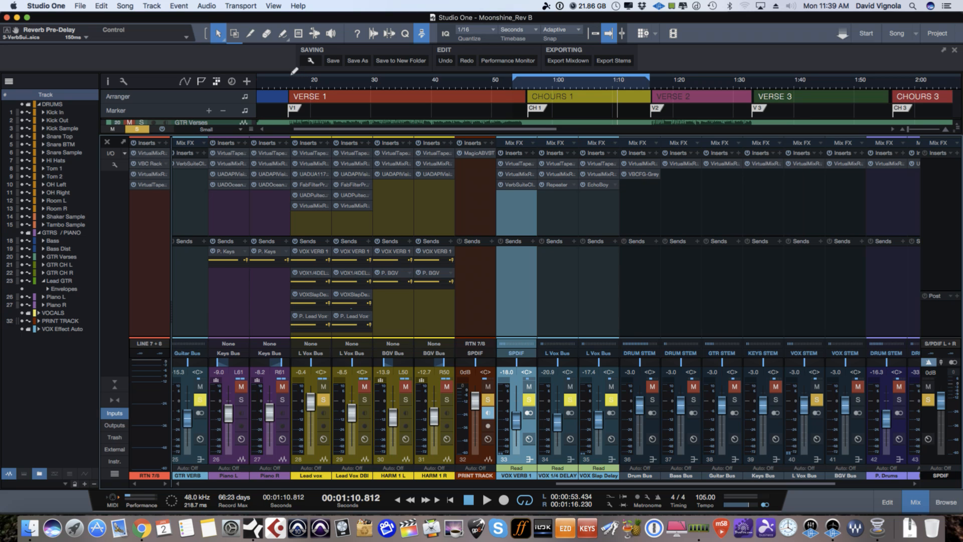
drag(301, 71, 519, 73)
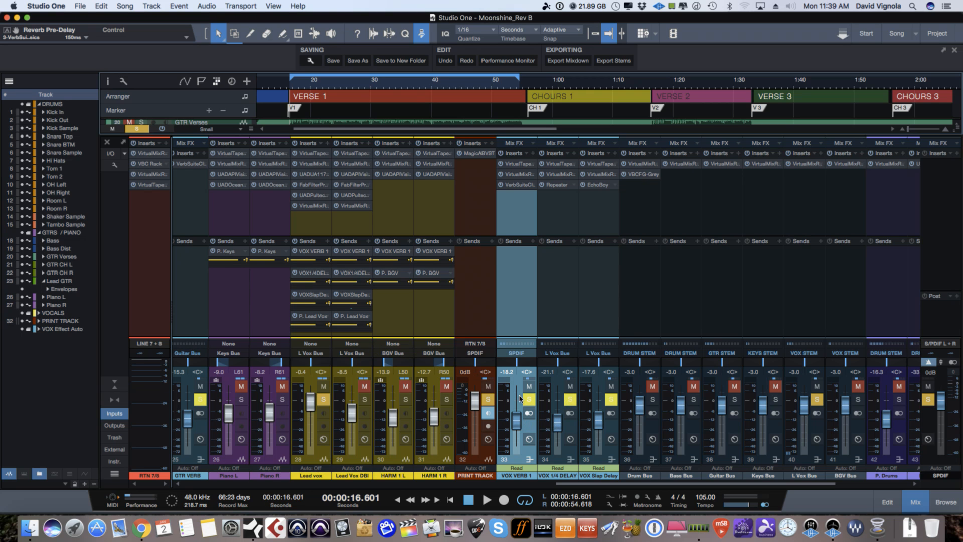
- Turn off solo on VOX 1/4 DELAY and VOX Slap Delay and mute both channels
click(568, 399)
click(570, 386)
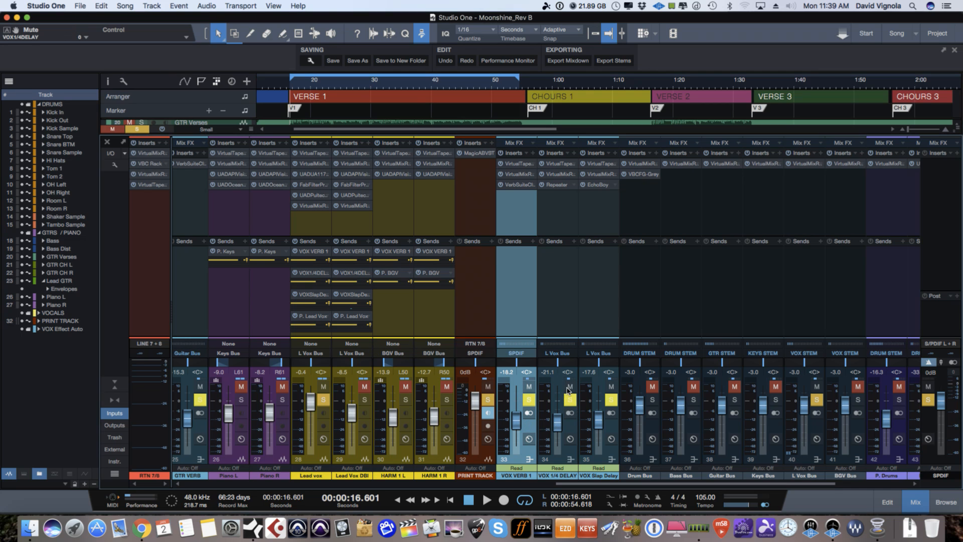
click(610, 399)
click(611, 386)
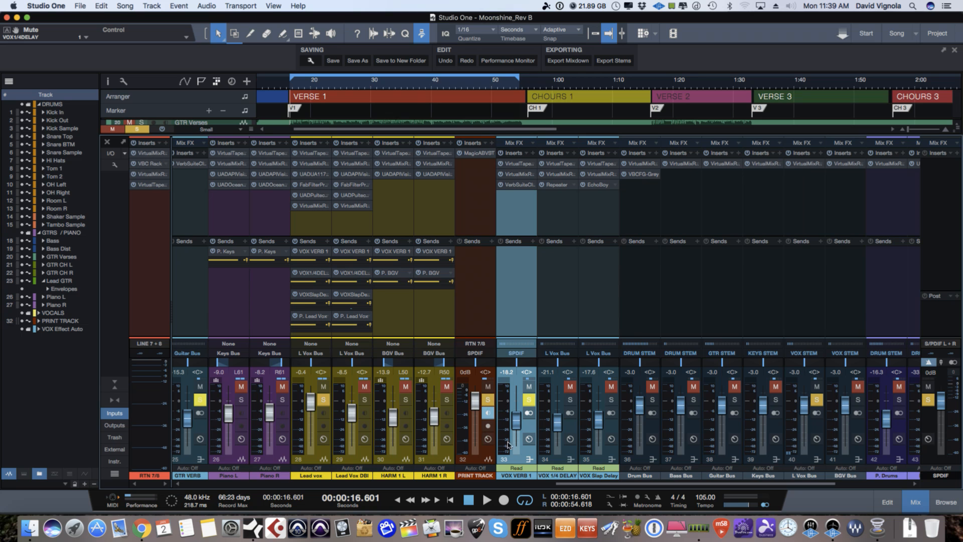
- Play Verse 1 in short passages to hear the lead vocal with only the VOX VERB 1 reverb
key(space)
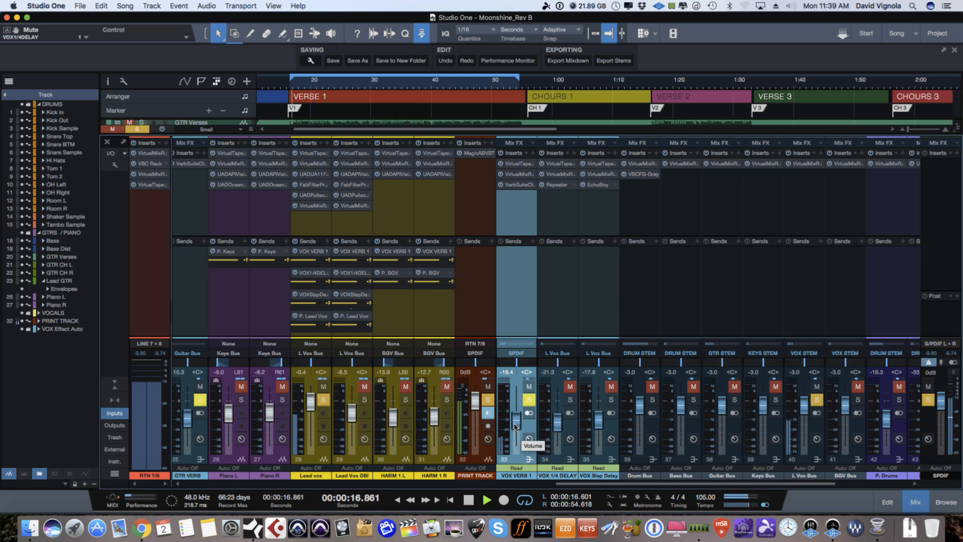
key(space)
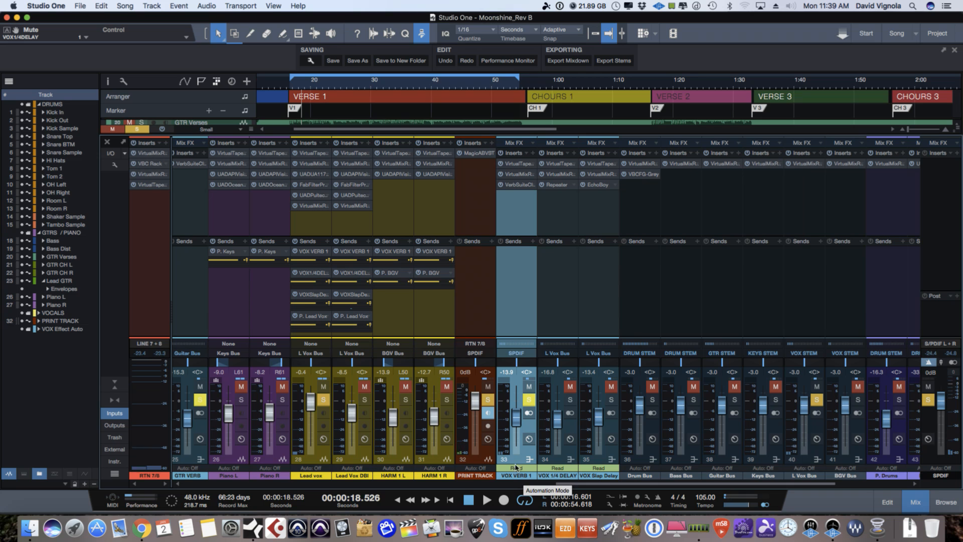
key(space)
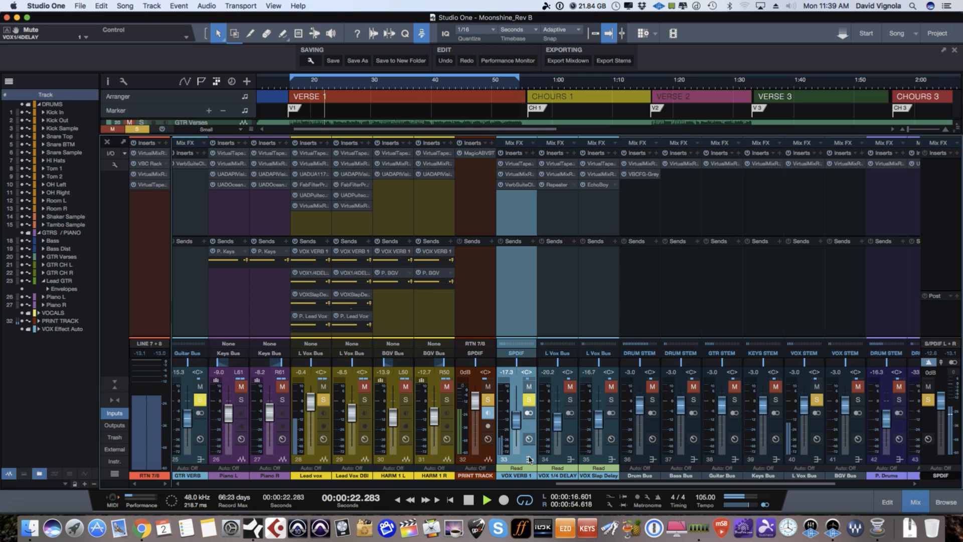
key(space)
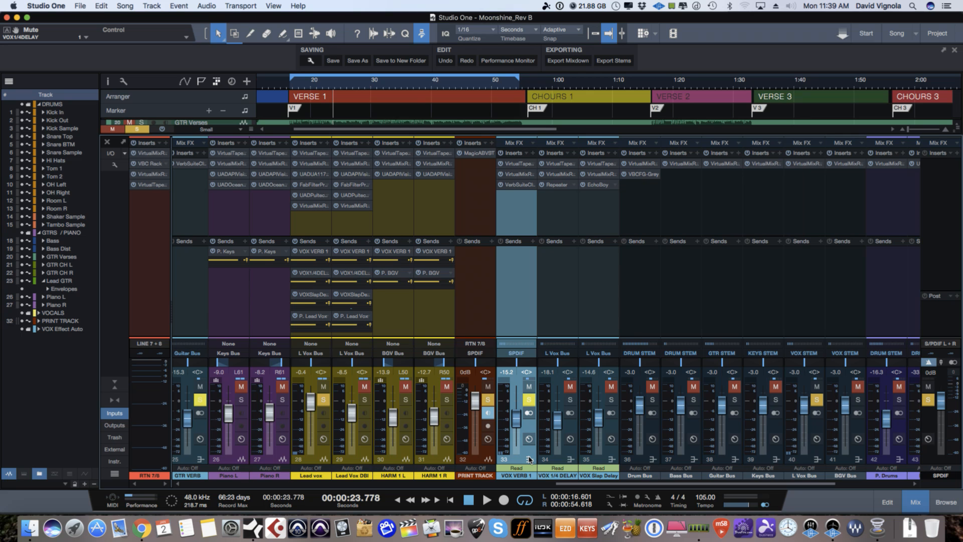
- Unmute VOX 1/4 DELAY and examine its Repeater and Virtual Mix Rack inserts, closing each window
click(572, 453)
click(570, 387)
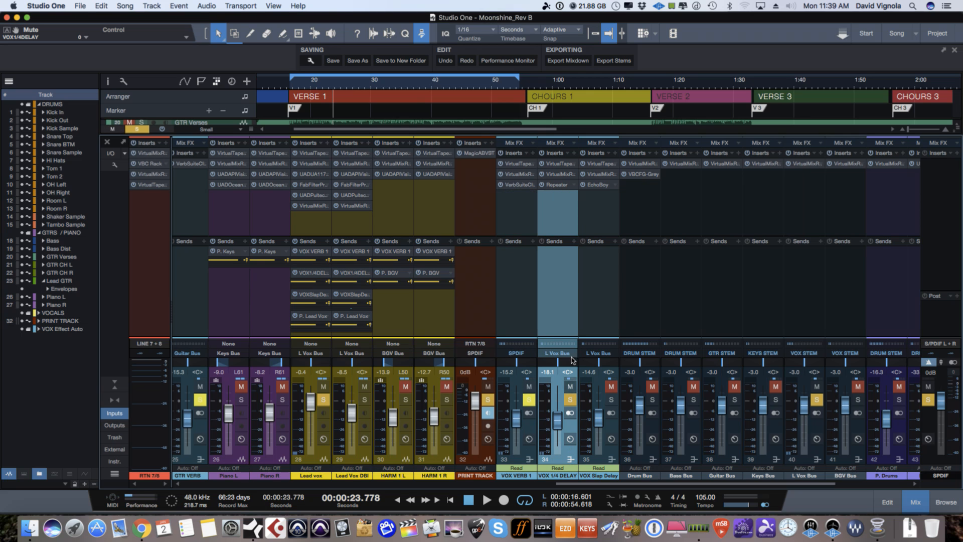
click(555, 186)
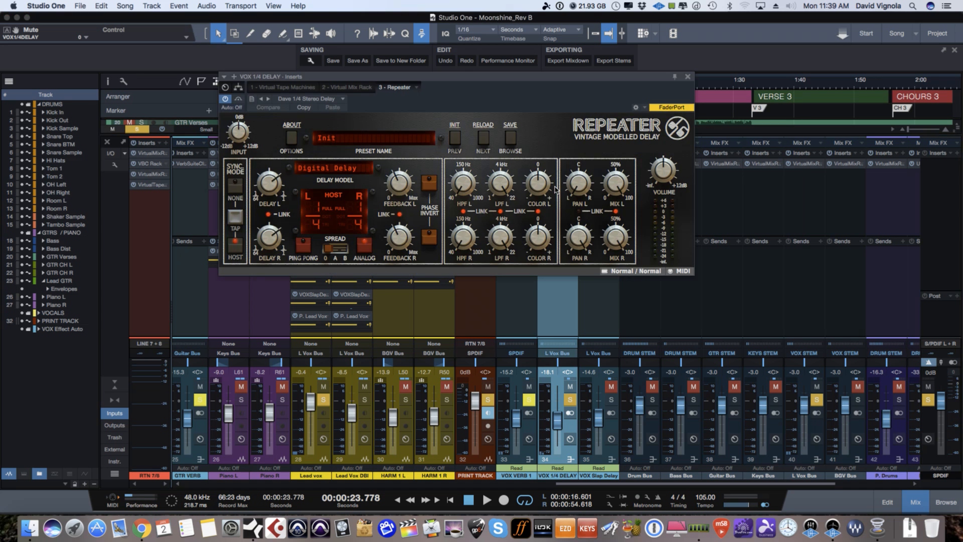
drag(485, 77, 494, 91)
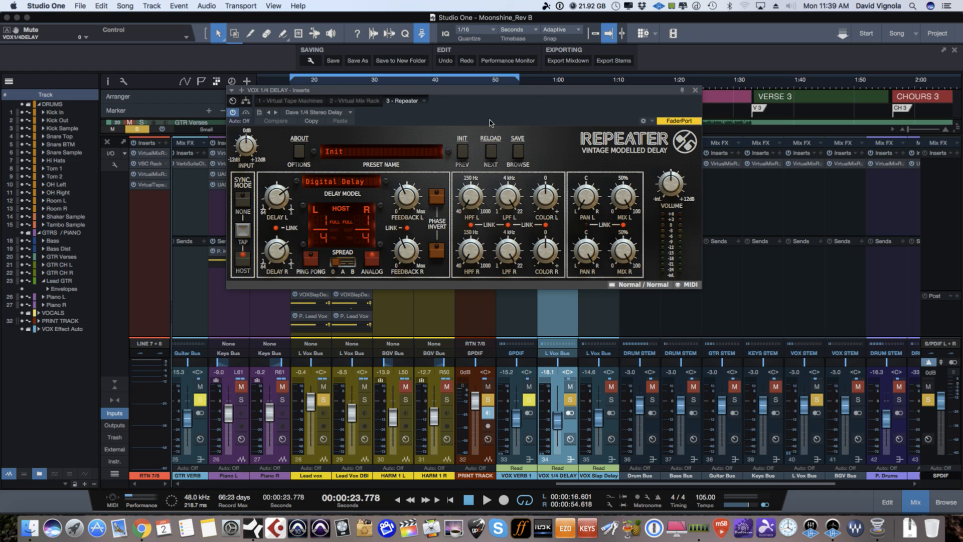
click(695, 91)
click(556, 163)
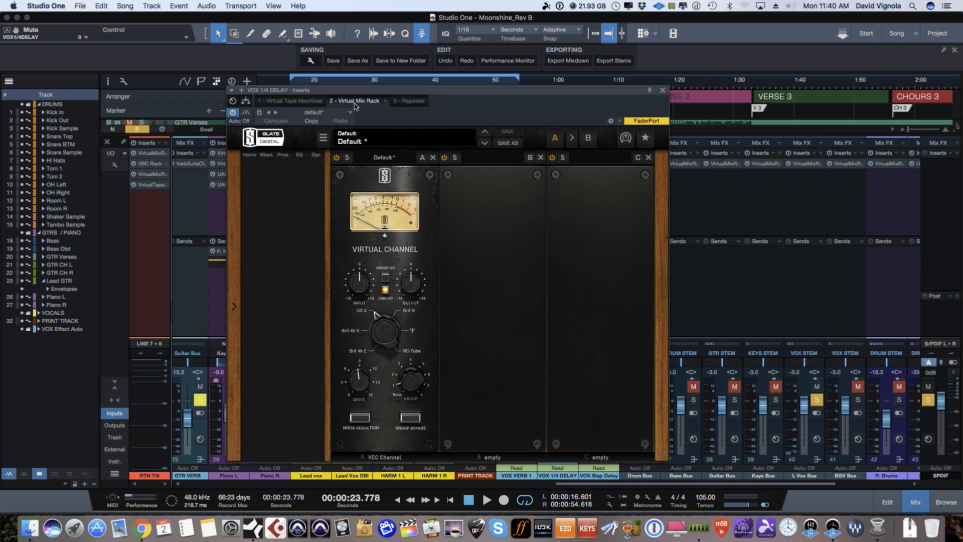
click(354, 100)
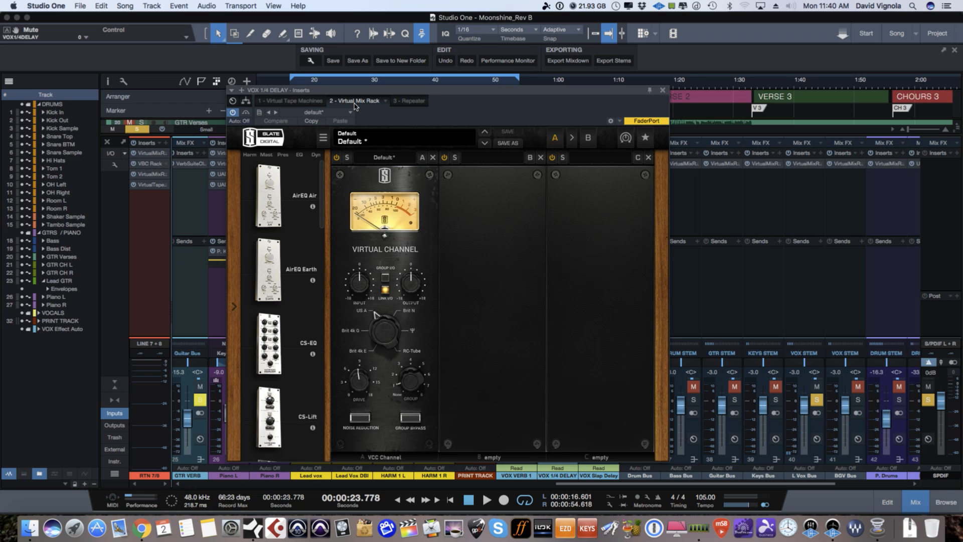
click(662, 91)
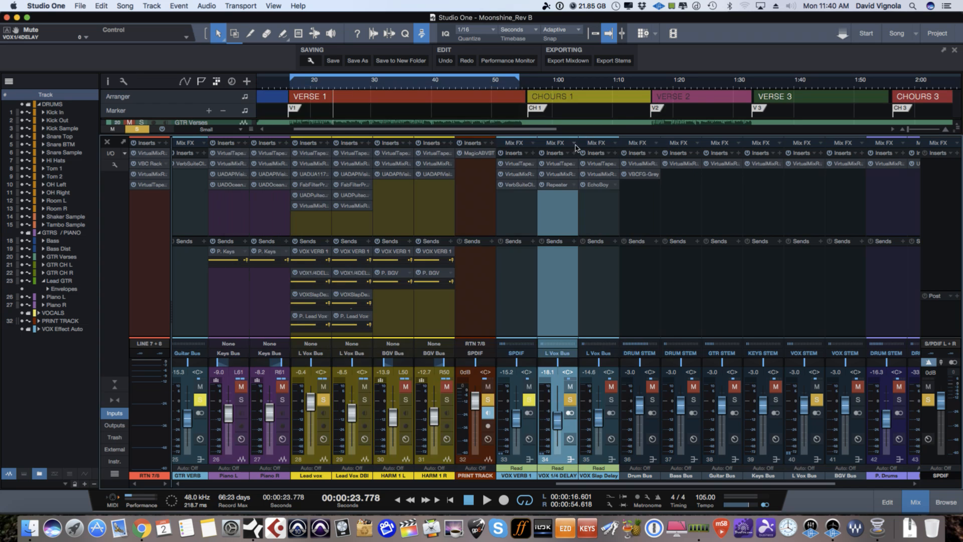
- Reopen Repeater on VOX 1/4 DELAY and set the left feedback to 46%
click(555, 185)
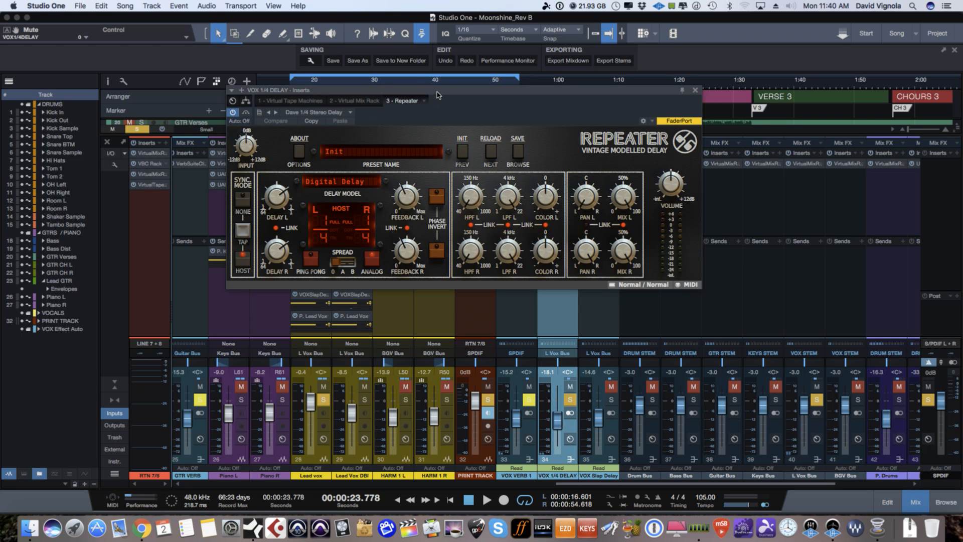
drag(438, 94, 438, 119)
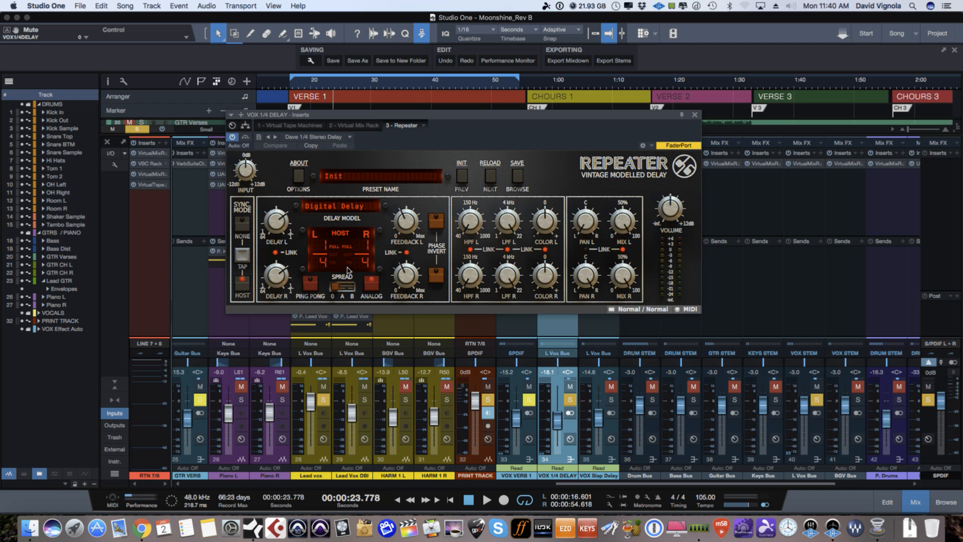
scroll(401, 217, up, 1)
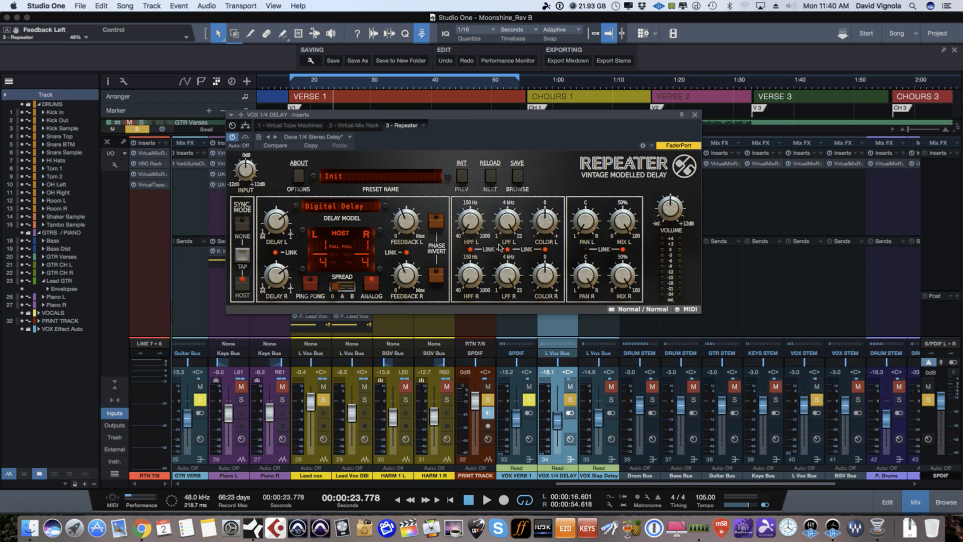
- Play the lead vocal with the quarter-note delay, replay it from the start of Verse 1, and close Repeater
key(space)
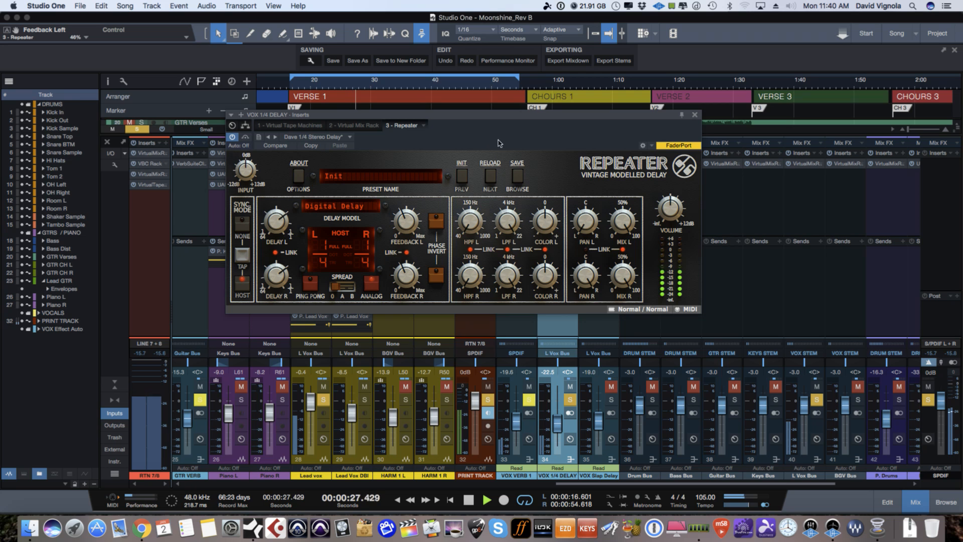
key(space)
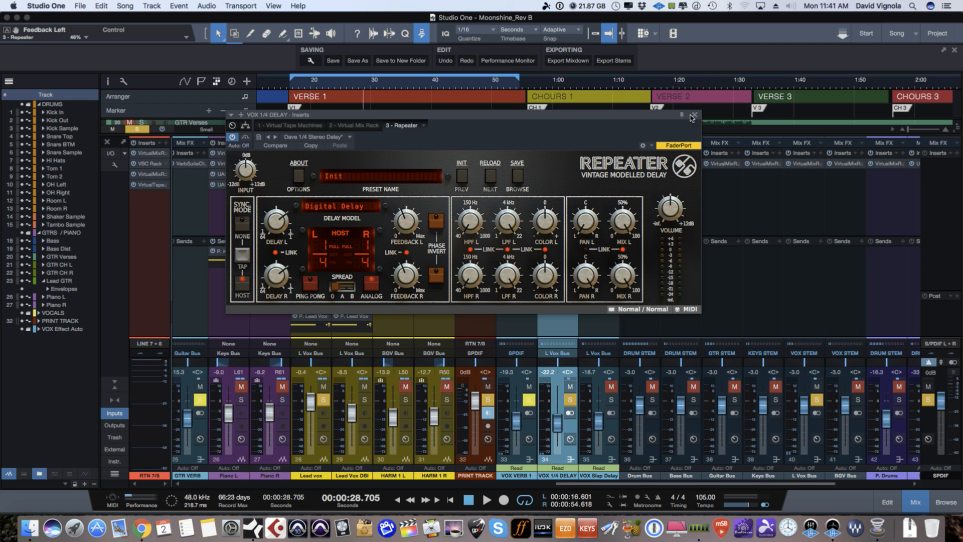
click(292, 86)
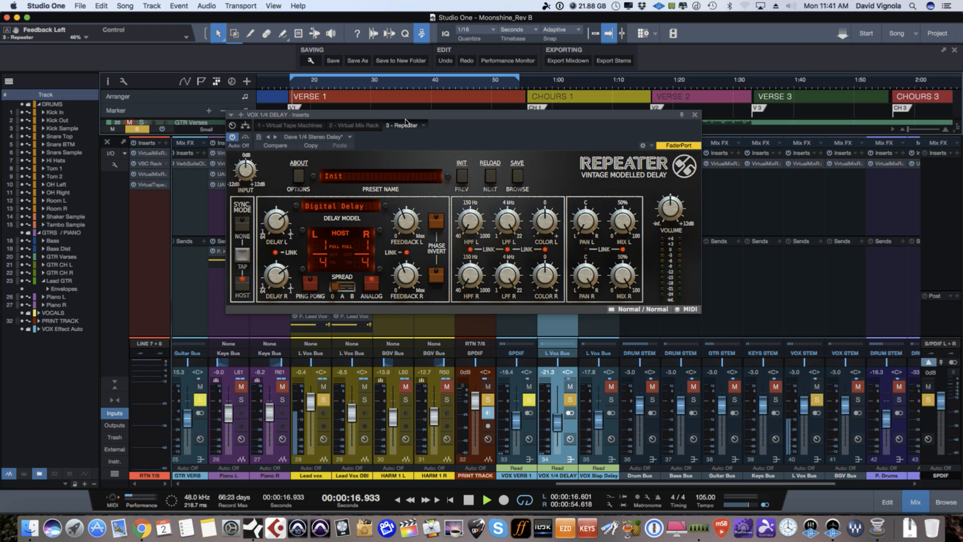
key(space)
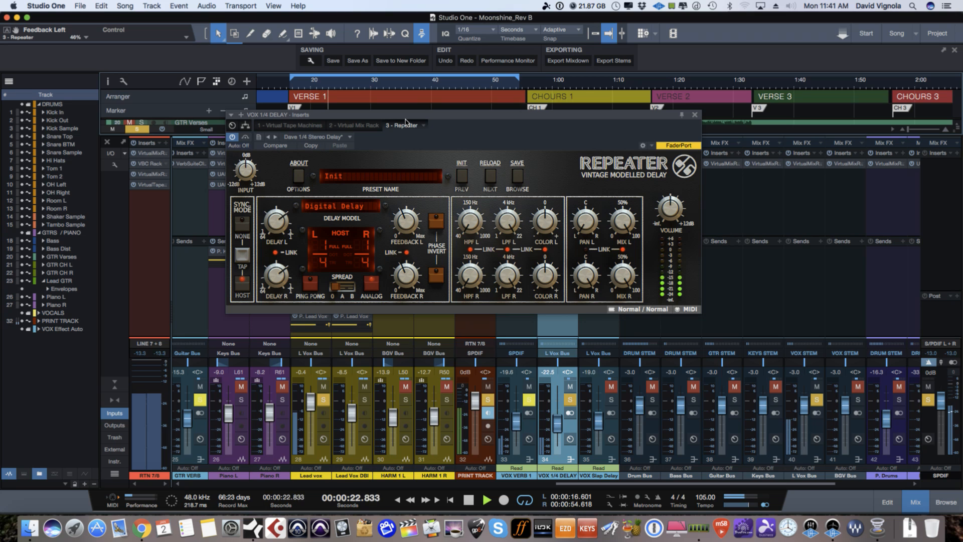
key(space)
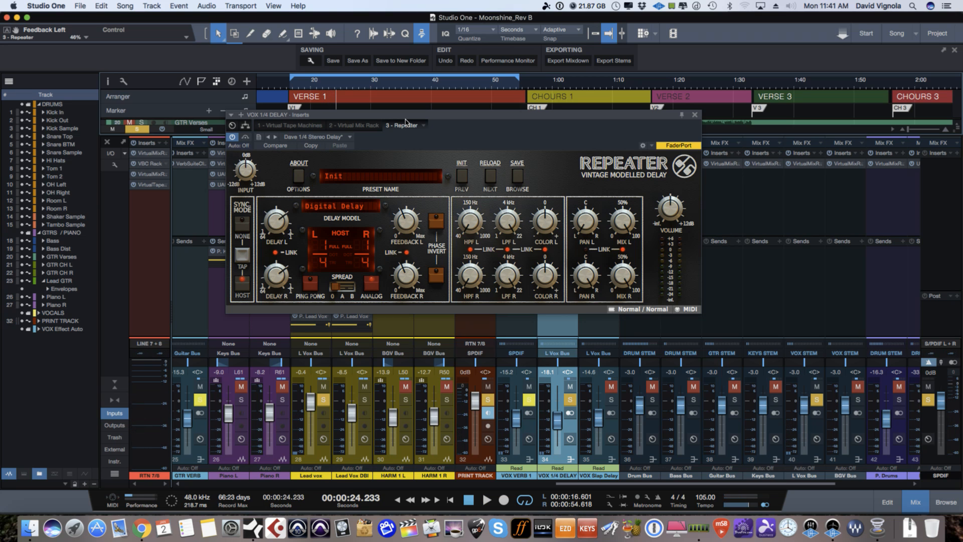
click(695, 115)
- Select the VOX Slap Delay channel and open its Virtual Mix Rack insert
click(608, 460)
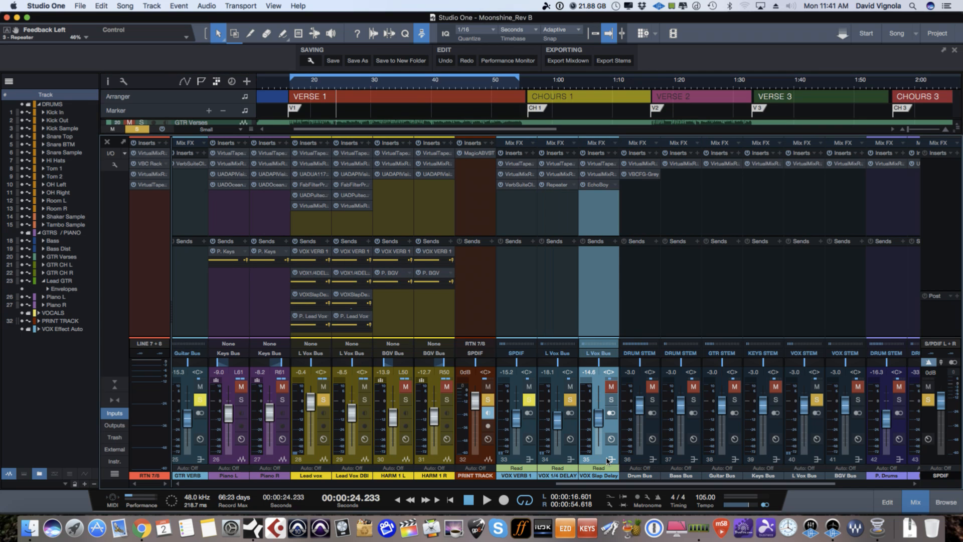
click(597, 163)
click(375, 125)
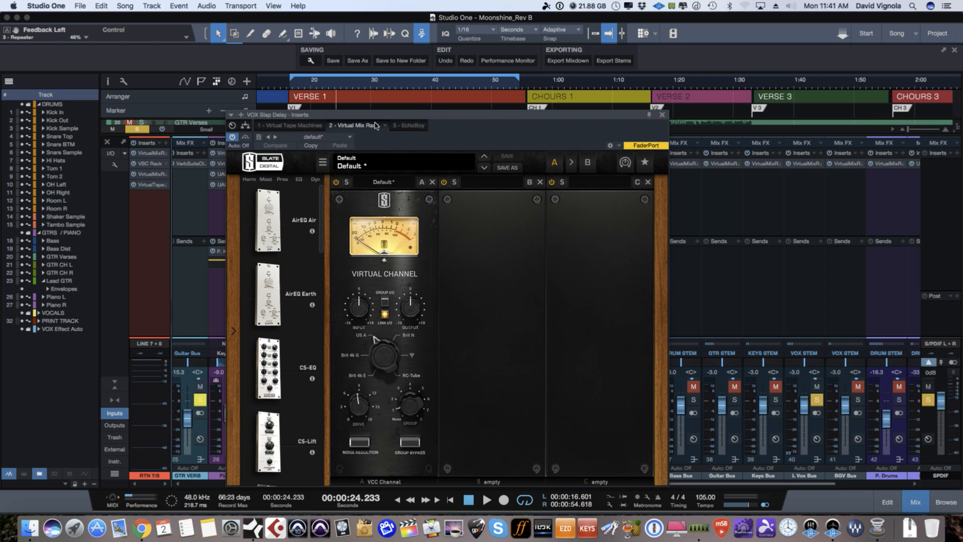
- Show the EchoBoy insert on VOX Slap Delay and look through its Vocal presets without changing the loaded one
click(408, 125)
drag(436, 117, 459, 104)
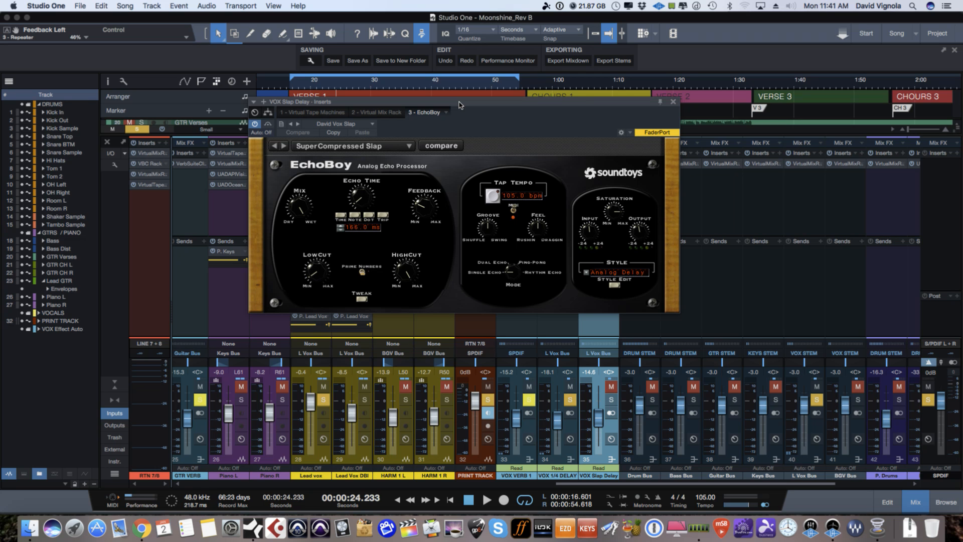
click(410, 146)
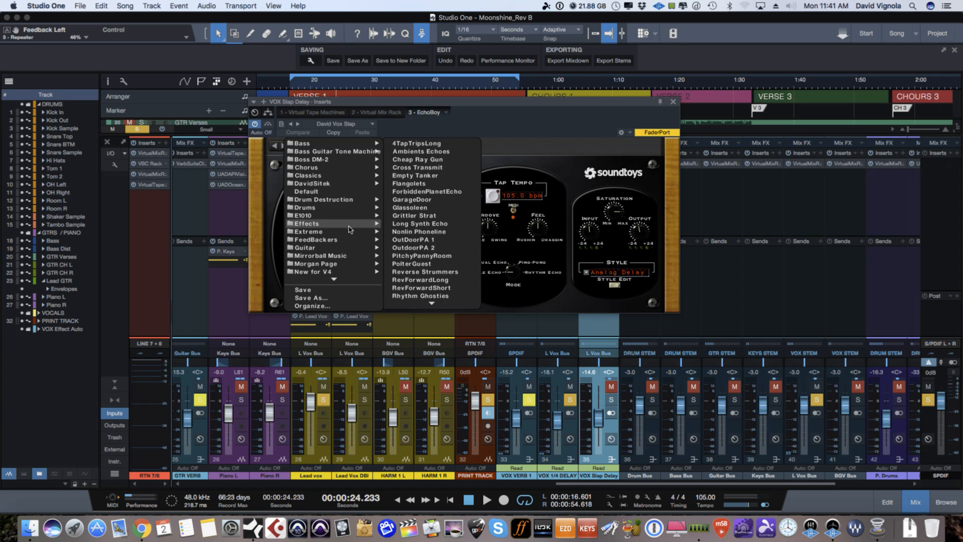
mouse_move(343, 252)
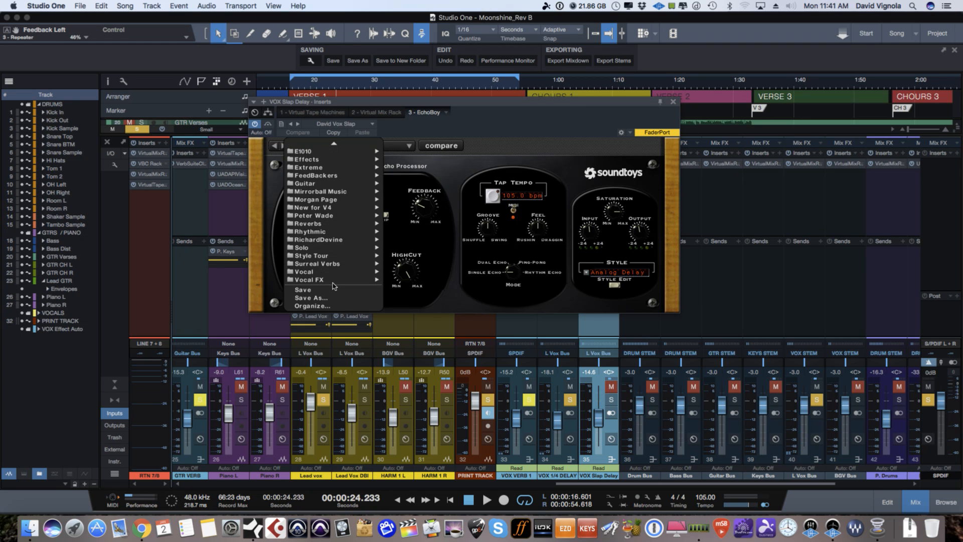
mouse_move(329, 274)
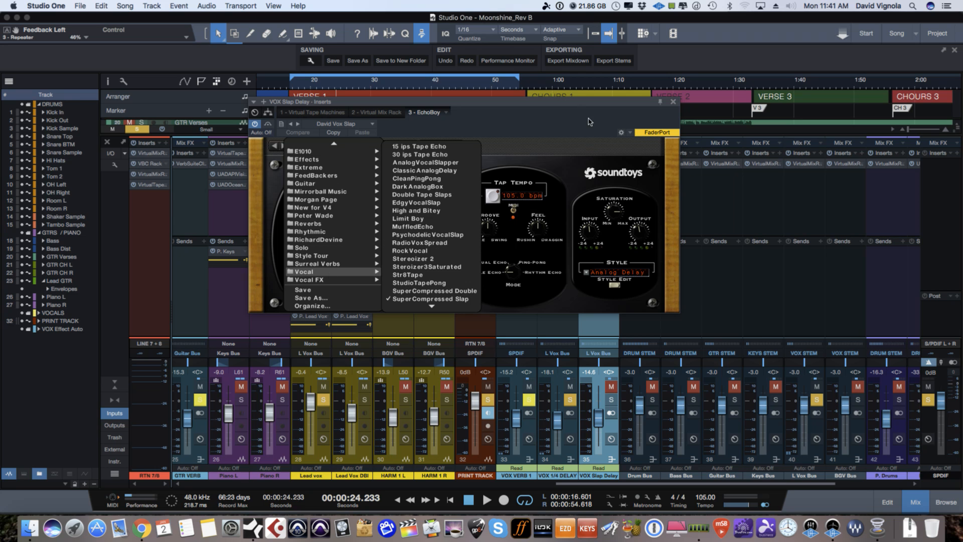
click(506, 149)
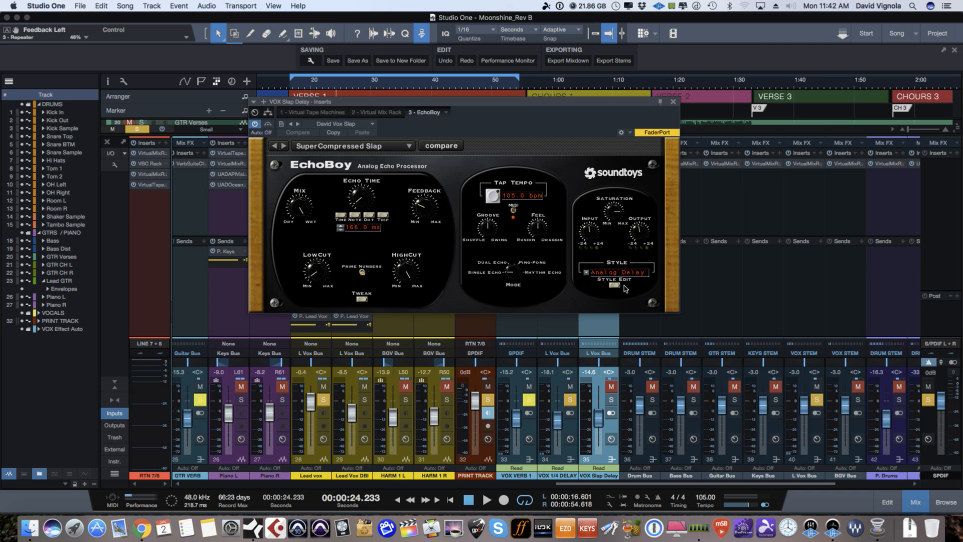
- Look through EchoBoy's echo styles, keep Analog Delay, and close the plug-in window
click(586, 273)
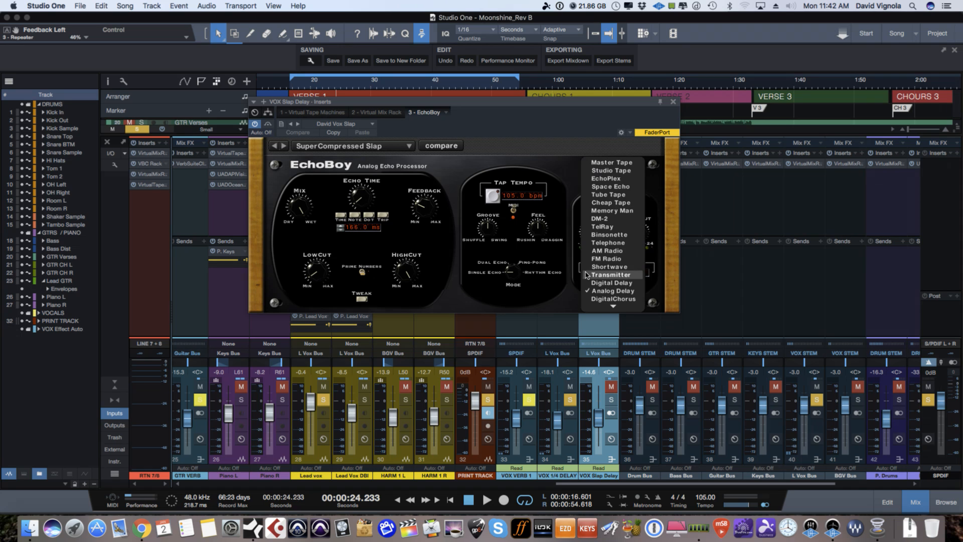
click(585, 291)
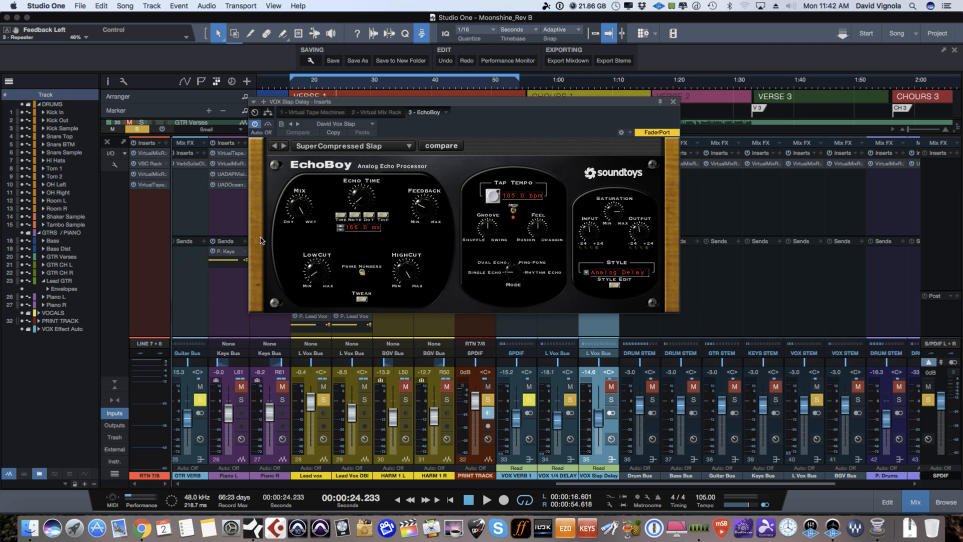
click(673, 104)
- Unmute and solo VOX Slap Delay, mute VOX 1/4 DELAY and VOX VERB 1, and play the lead vocal with only the slap delay
click(610, 386)
click(611, 400)
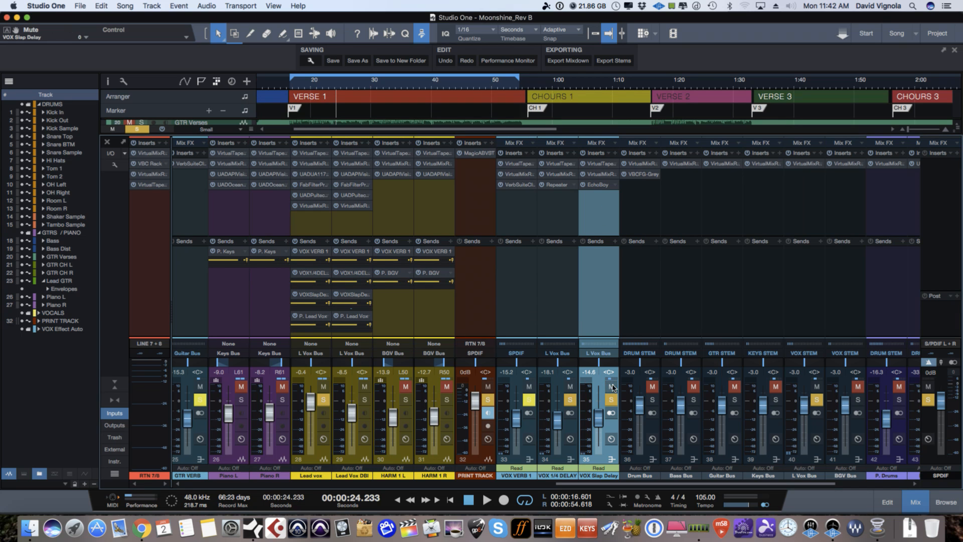
click(569, 399)
click(570, 386)
click(570, 399)
click(570, 386)
click(570, 399)
click(570, 386)
click(529, 400)
click(529, 386)
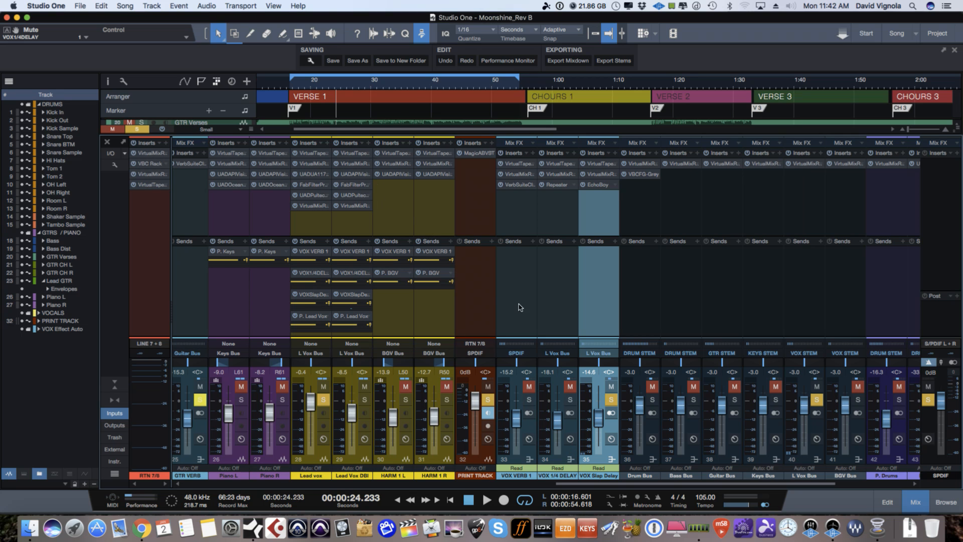
click(486, 500)
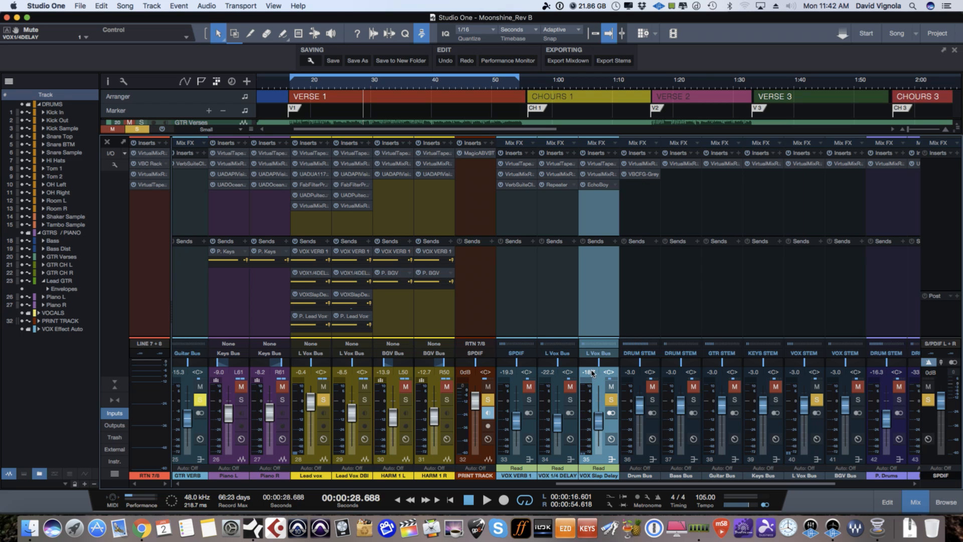
- Solo VOX 1/4 DELAY and VOX VERB 1 again and play the lead vocal with all three effects from the start of Verse 1
click(571, 400)
click(529, 400)
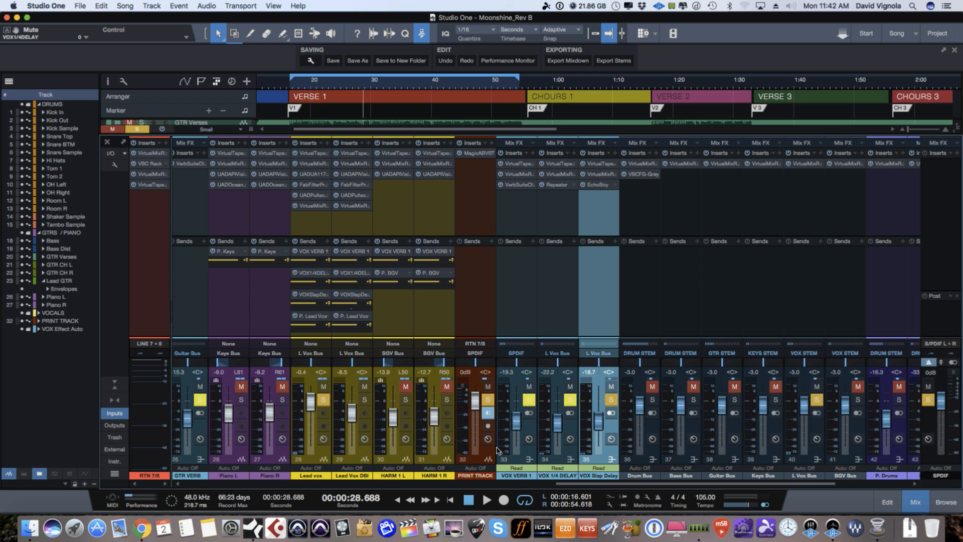
click(525, 455)
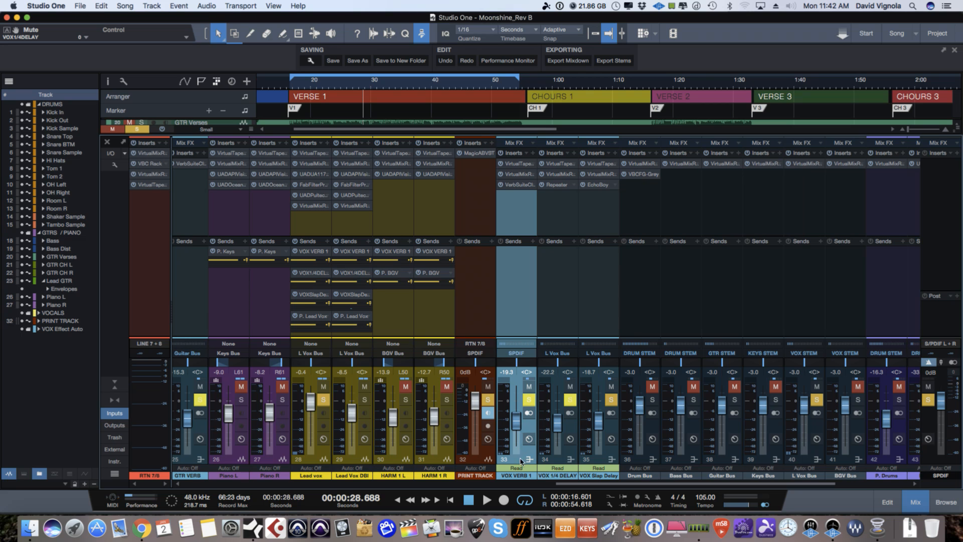
click(560, 453)
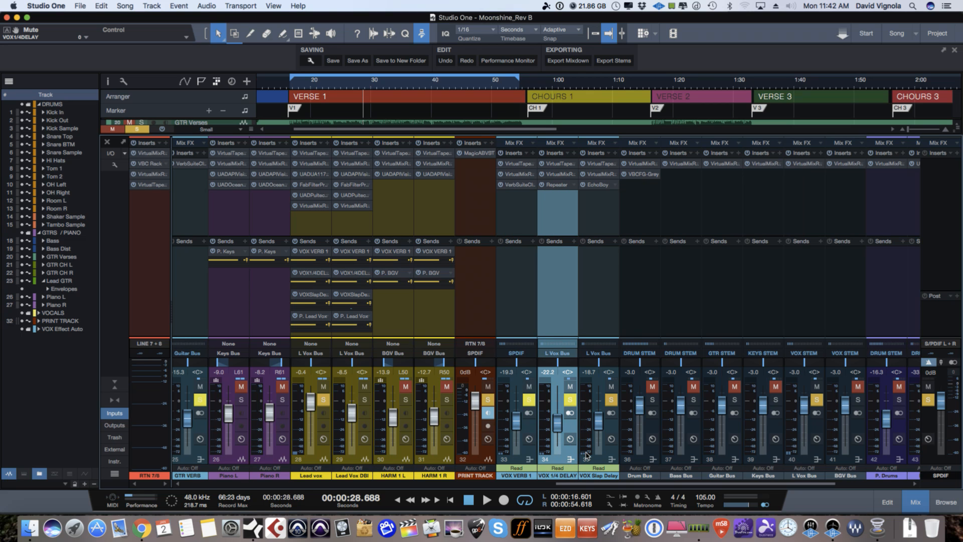
click(605, 453)
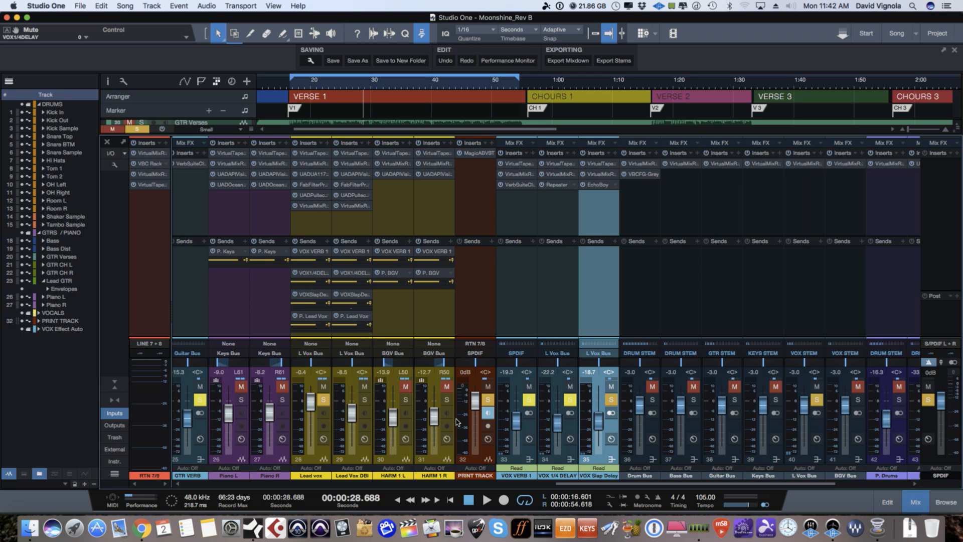
click(293, 86)
key(space)
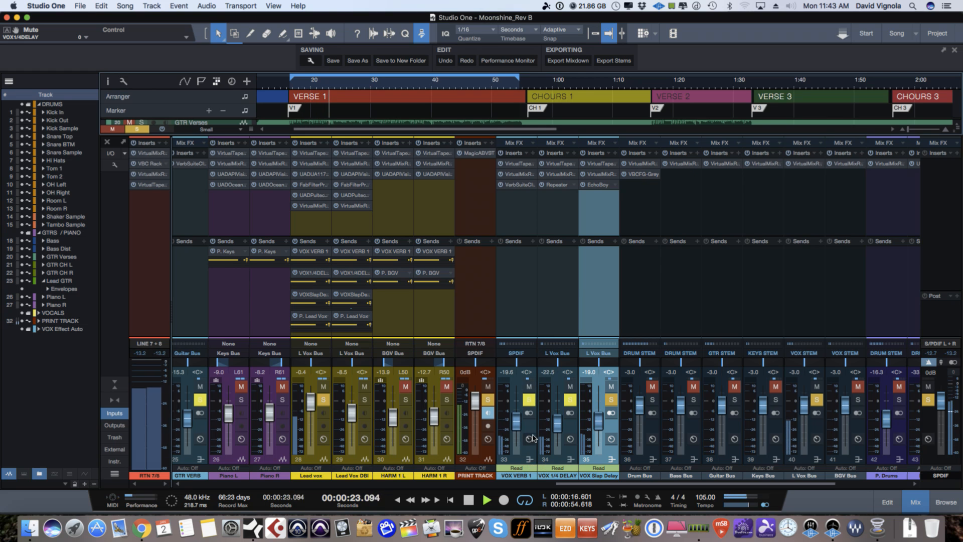
key(space)
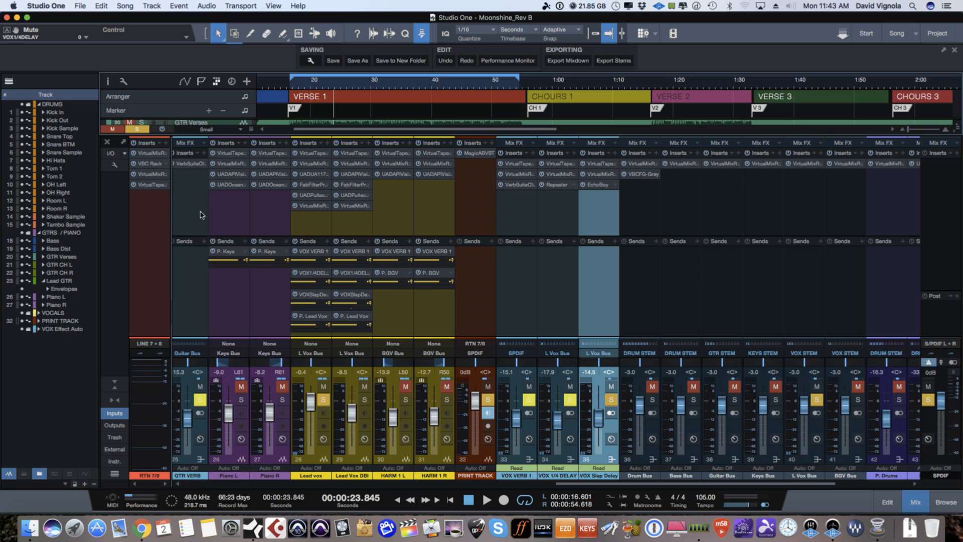
- Clear all channel solos and play the full mix from the start of Verse 1
click(137, 129)
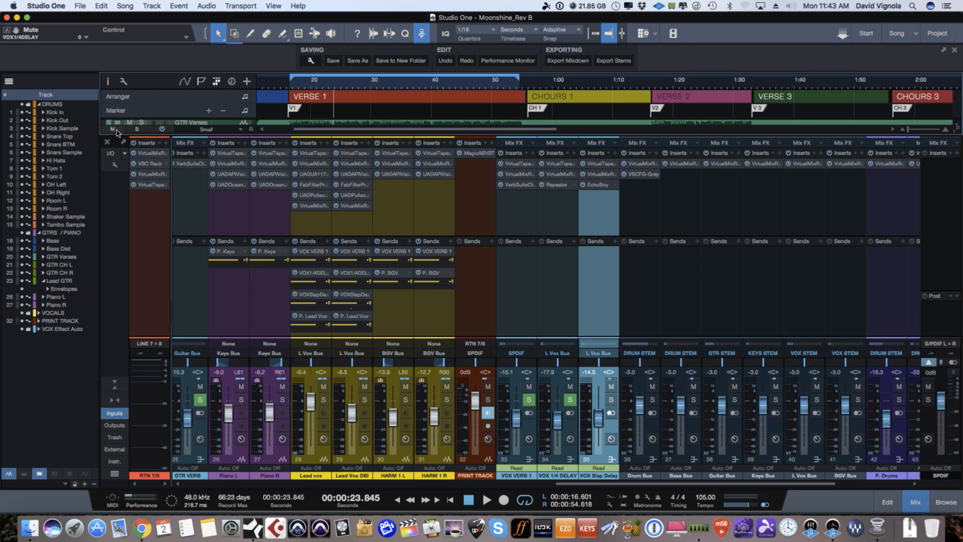
click(291, 86)
key(space)
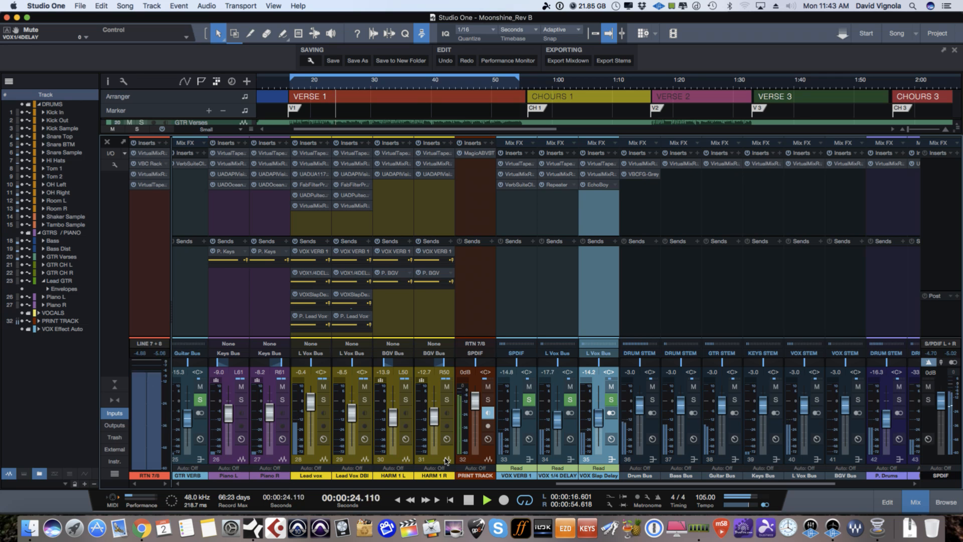
key(space)
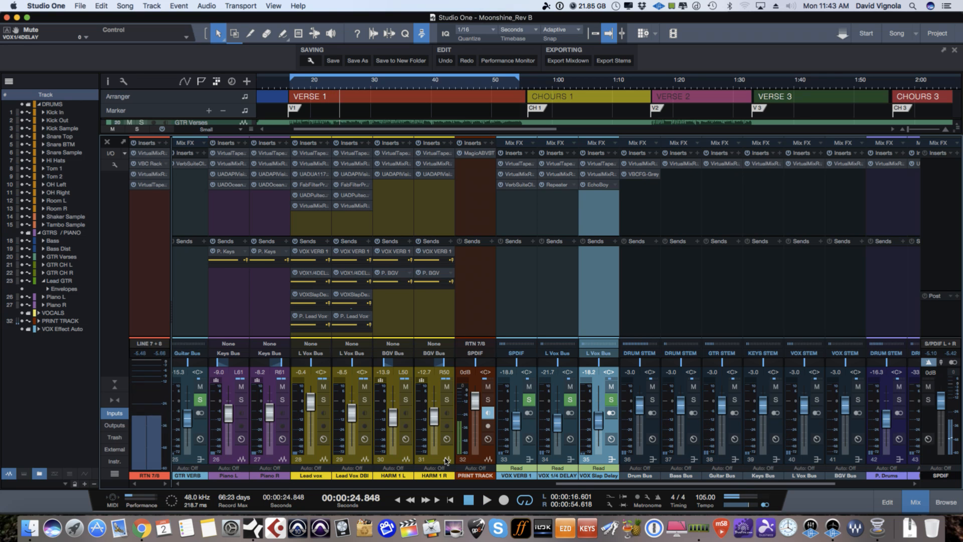
- Hide the mixer's inserts and sends, and expand the VOX Effect Auto folder to show the volume automation of the vocal effect channels
mouse_move(573, 484)
mouse_down()
mouse_move(556, 487)
mouse_move(571, 486)
mouse_up()
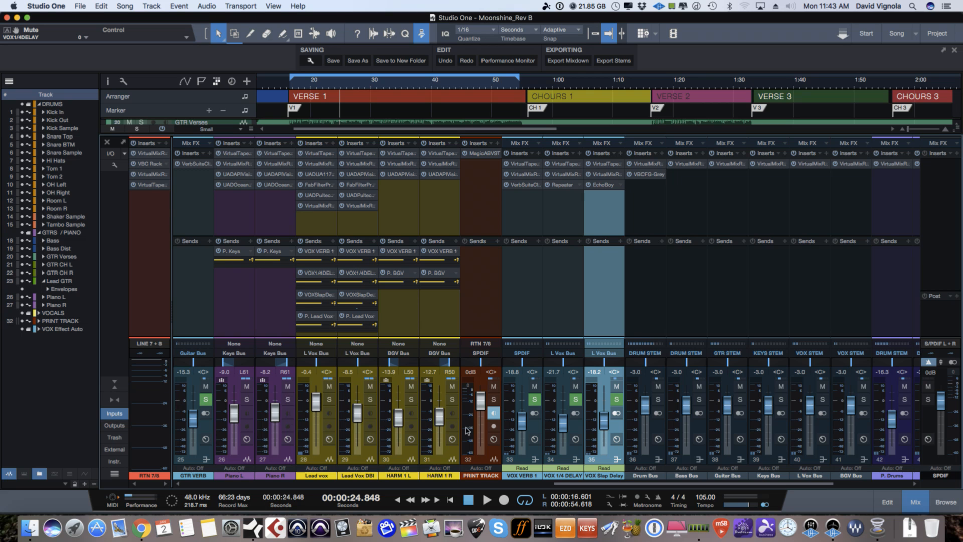
click(533, 458)
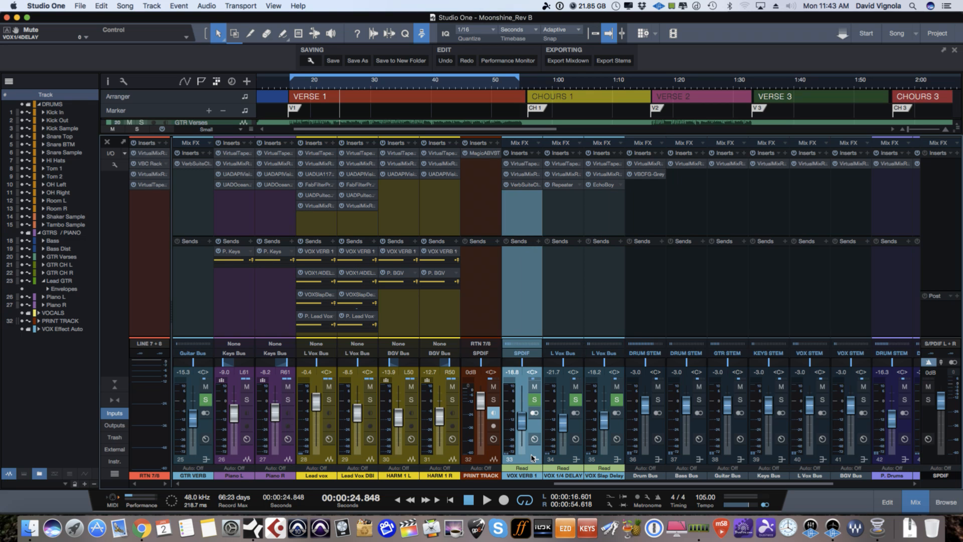
click(571, 458)
click(600, 459)
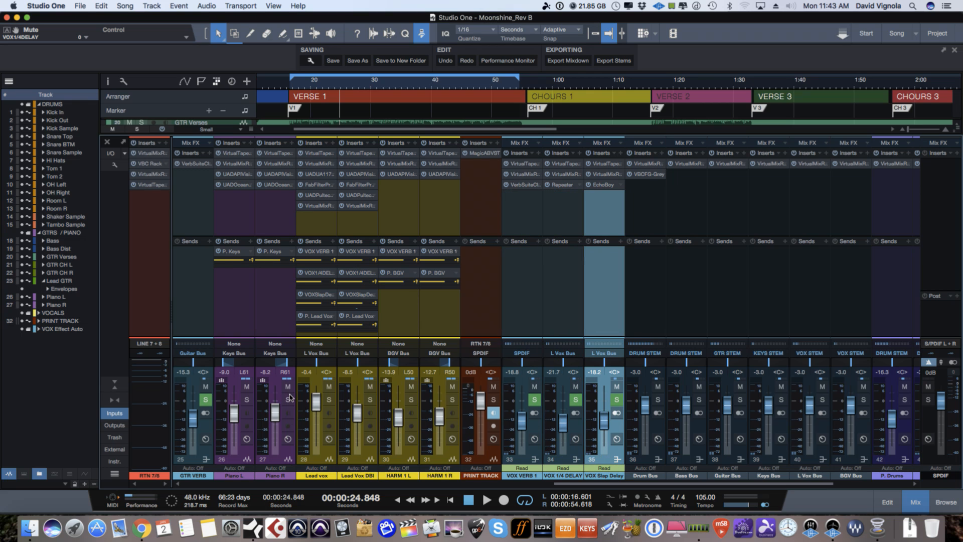
click(115, 382)
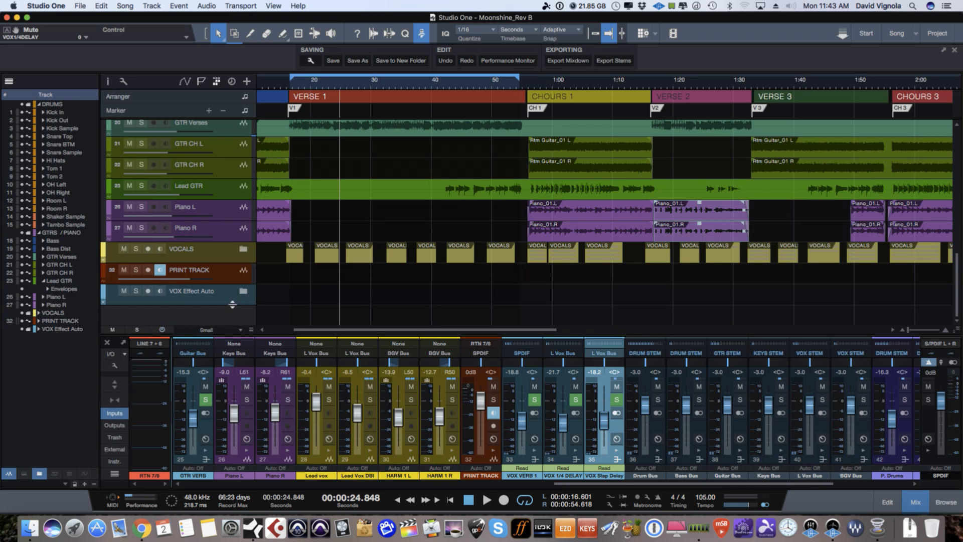
click(244, 291)
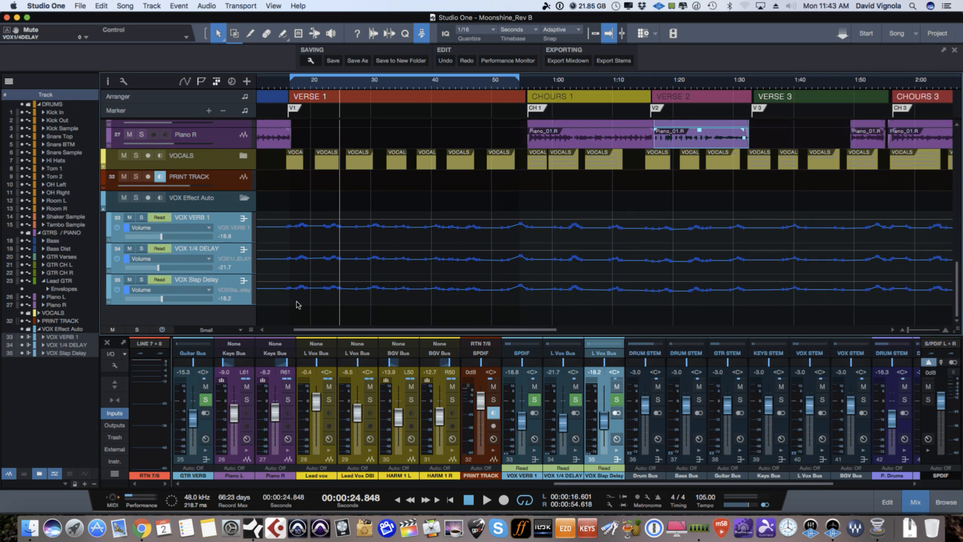
- Select VOX VERB 1, VOX 1/4 DELAY and VOX Slap Delay together
click(533, 461)
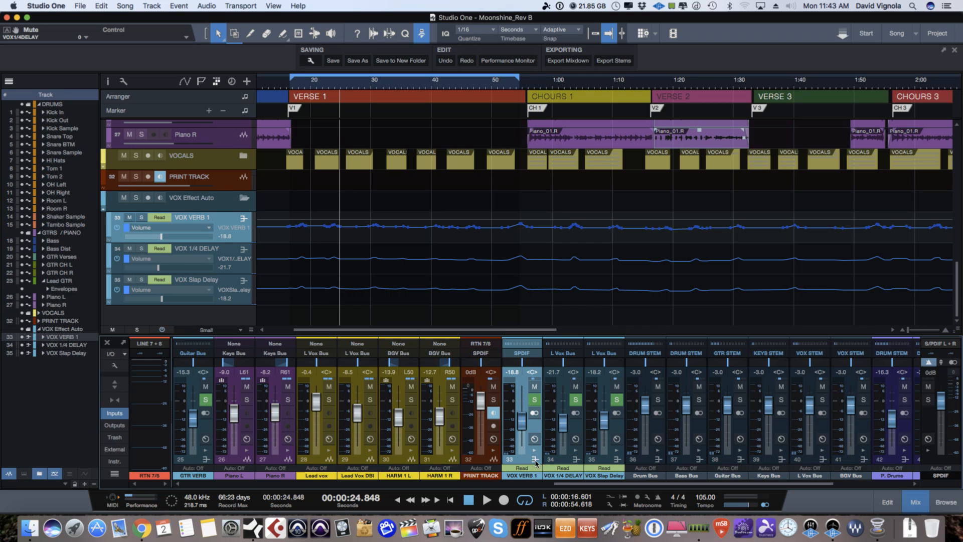
shift+click(571, 460)
shift+click(605, 460)
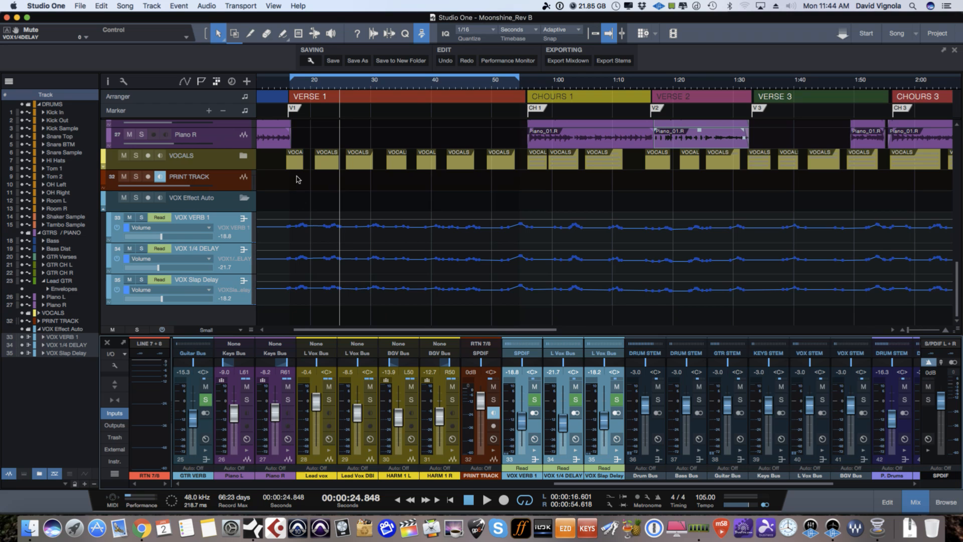
- Move the loop start to 13.862 s, ahead of Verse 1, and play the mix through the verse while watching the effect automation
drag(290, 81, 274, 80)
click(274, 89)
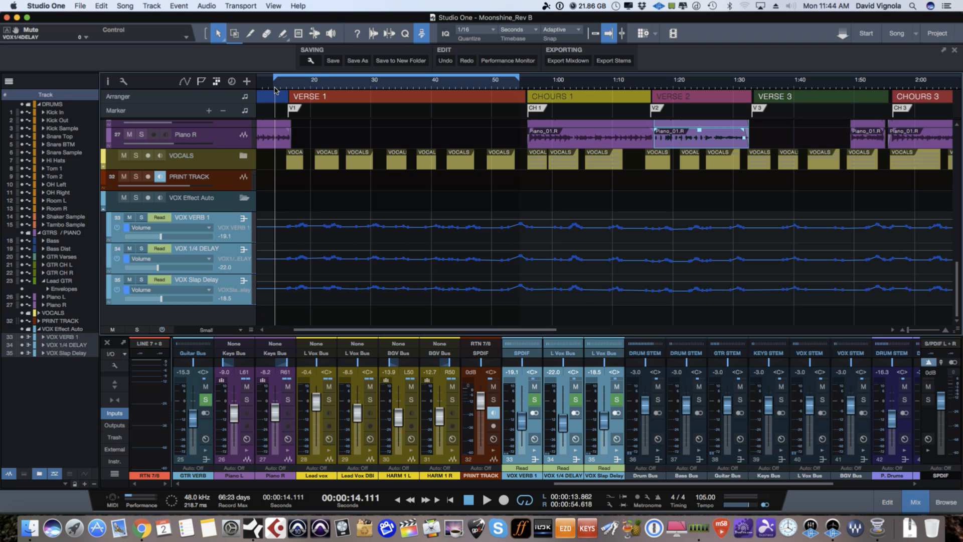
key(space)
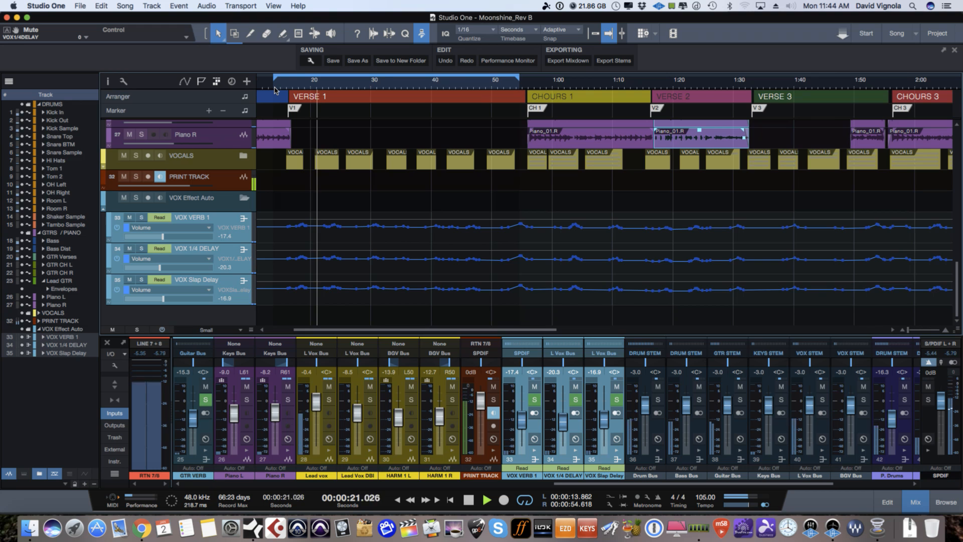
key(e)
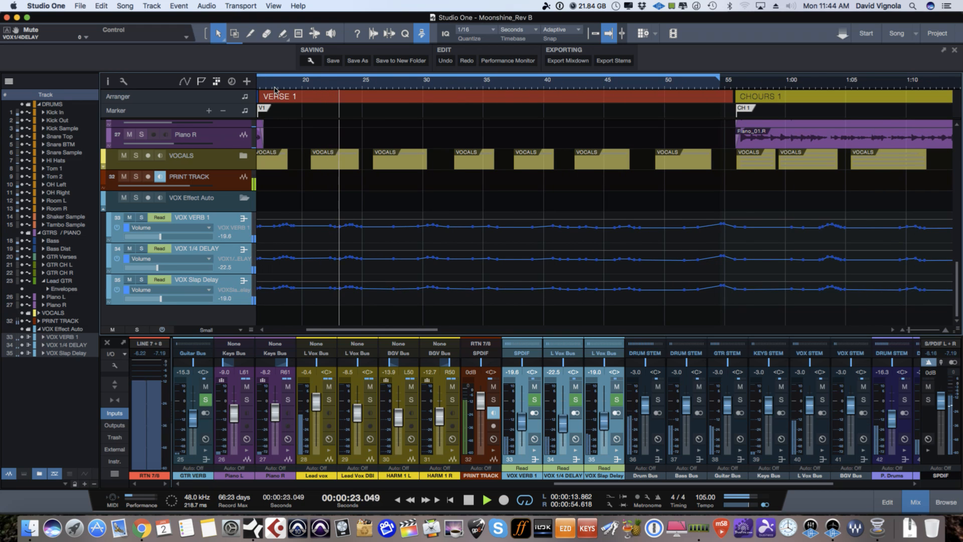
key(w)
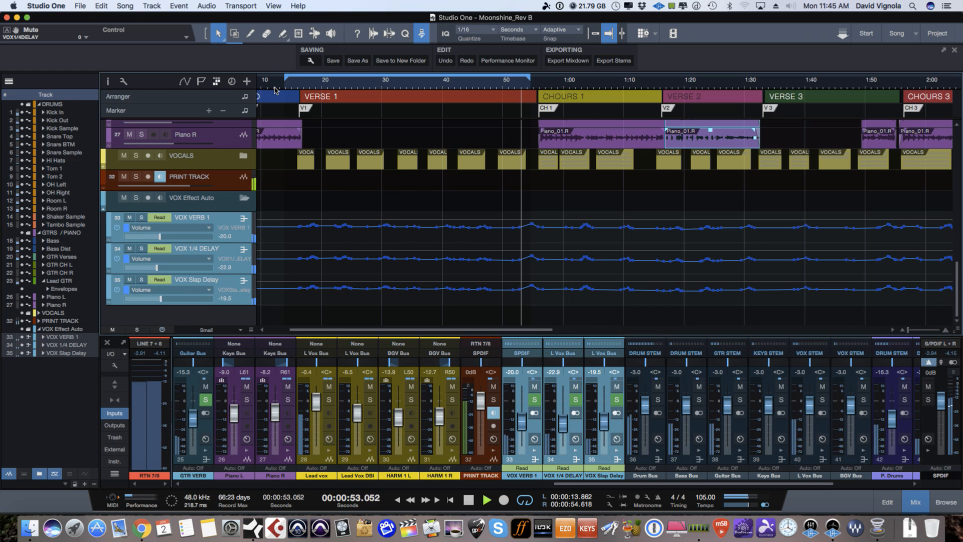
key(space)
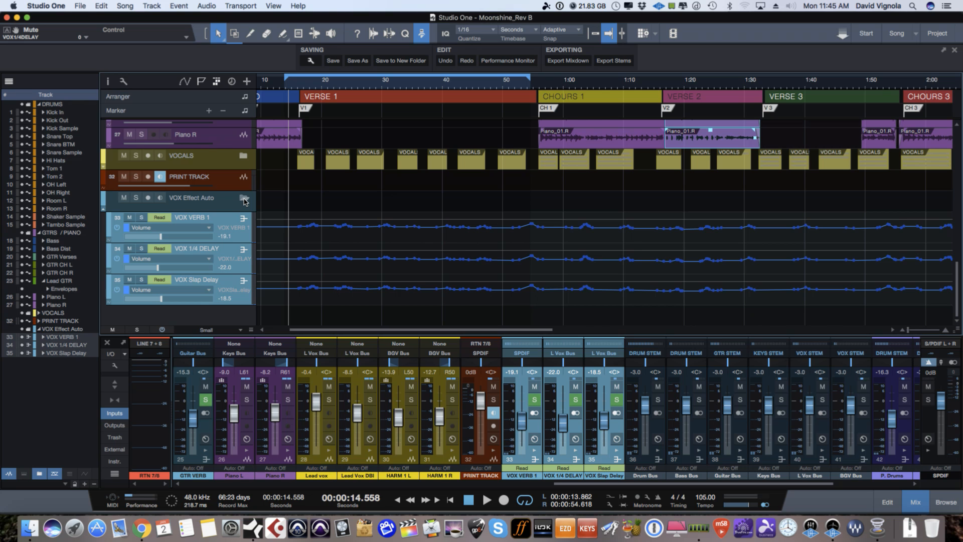
- Collapse the VOX Effect Auto folder, view the tracks inside the VOCALS folder, collapse it too, and review the vocal channels in the mixer
click(244, 200)
click(244, 250)
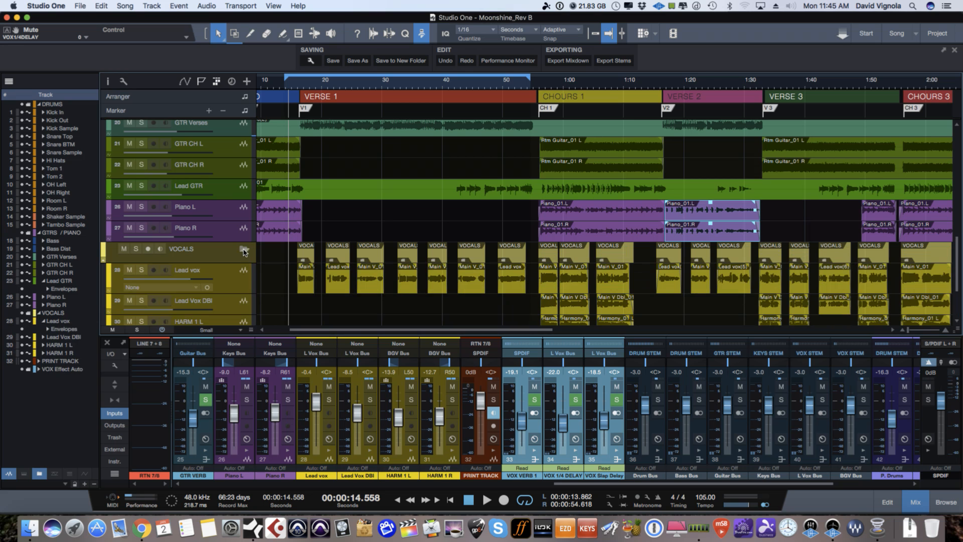
click(245, 251)
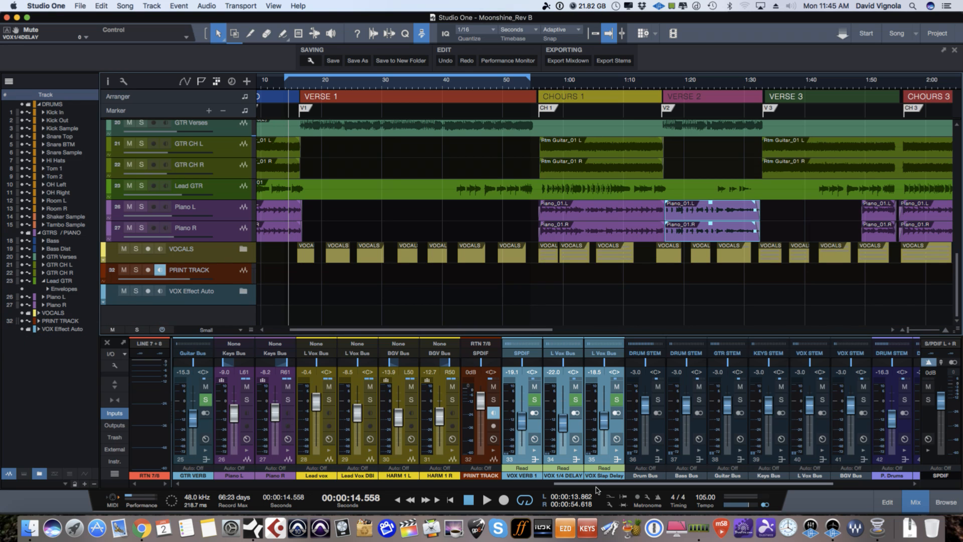
drag(590, 489, 532, 483)
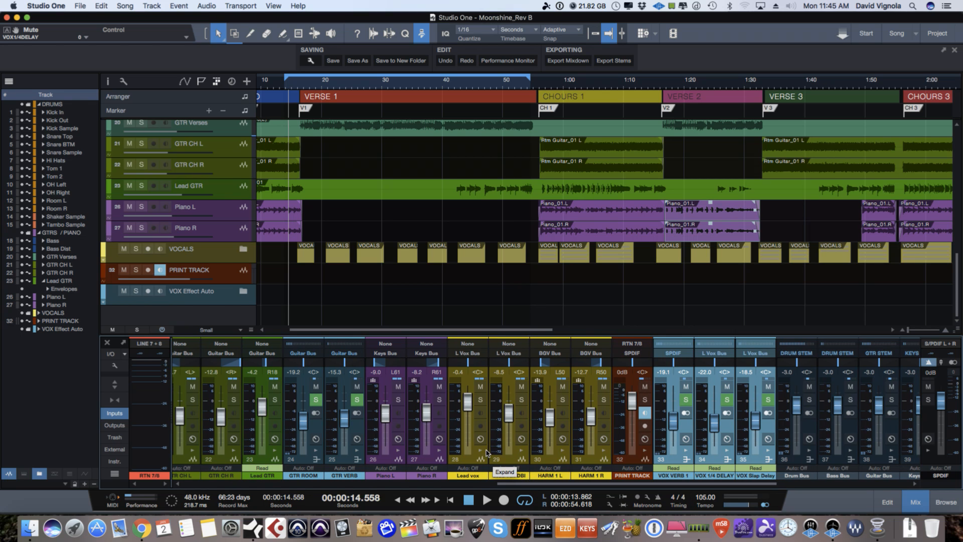
drag(542, 484, 570, 484)
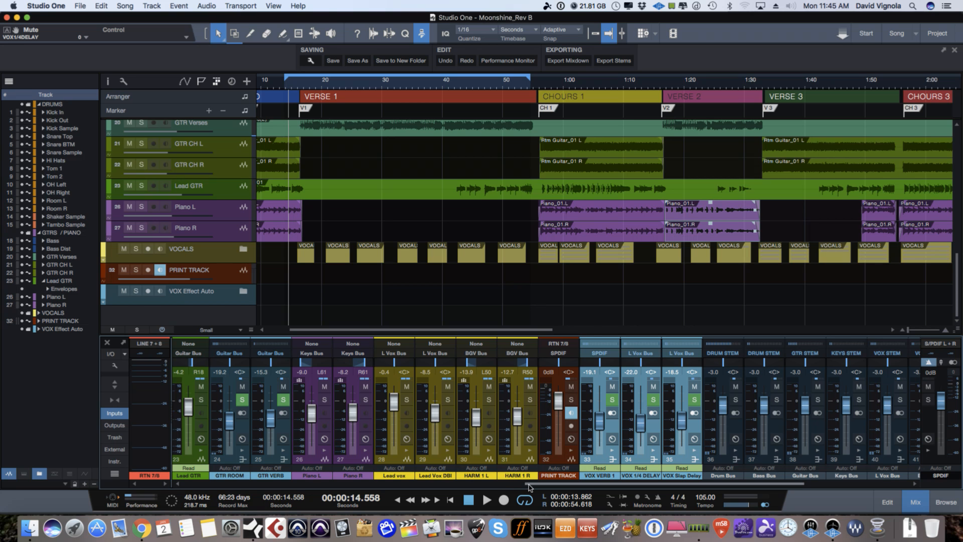
- Bring the parallel channels into view in the mixer and select P. Drums through P. BGV together
drag(527, 486, 674, 485)
click(704, 460)
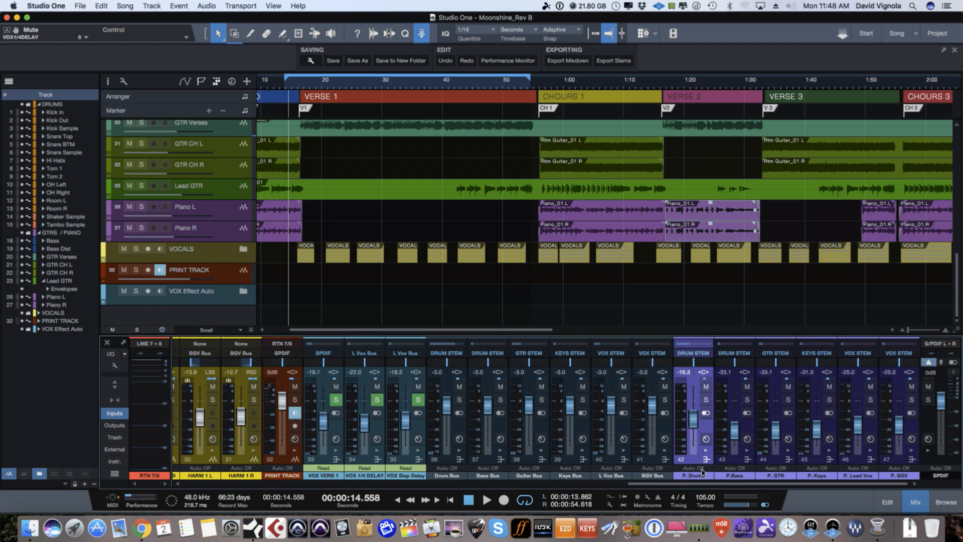
drag(742, 461, 900, 460)
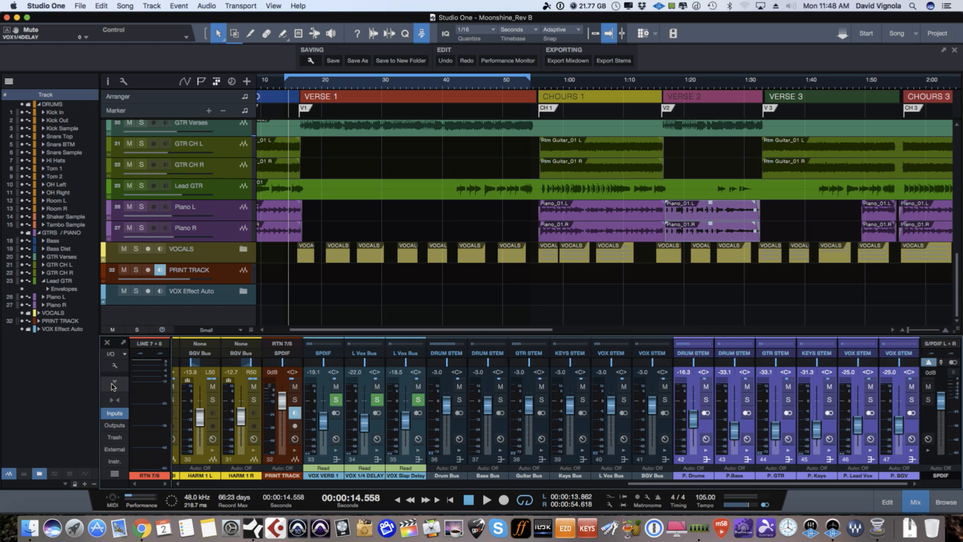
- Show the mixer's inserts and sends and save the song
key(shift+F3)
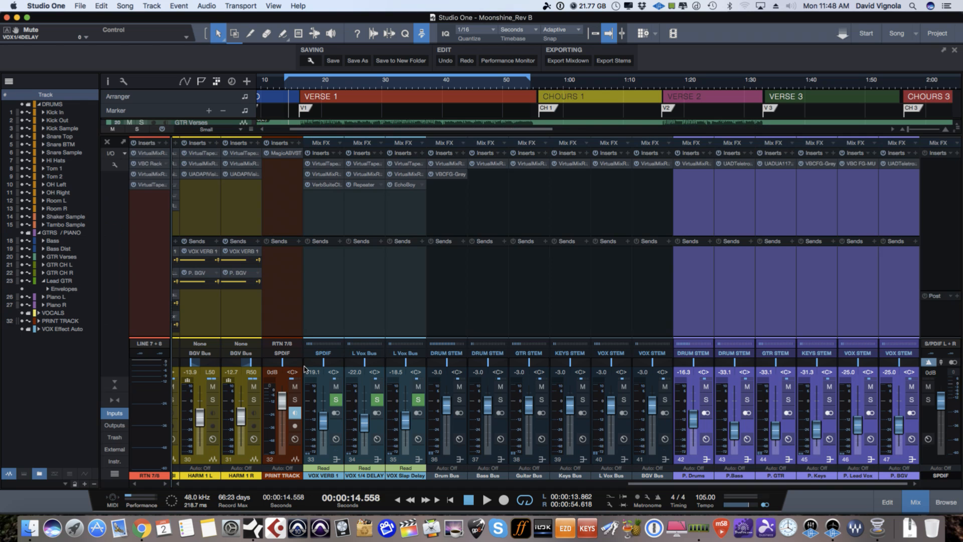
key(super+s)
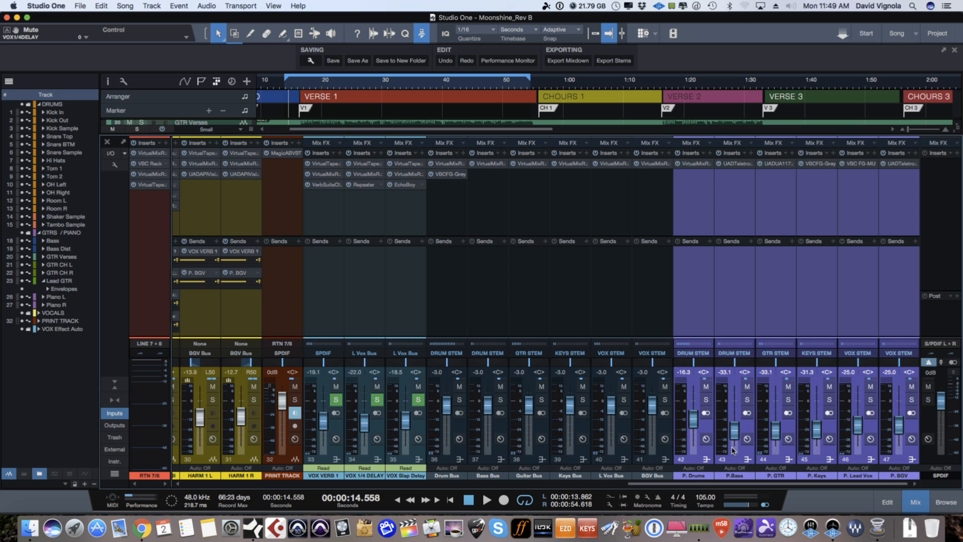
- Select the parallel channels from P. Drums to P. BGV and mute them all together
click(702, 455)
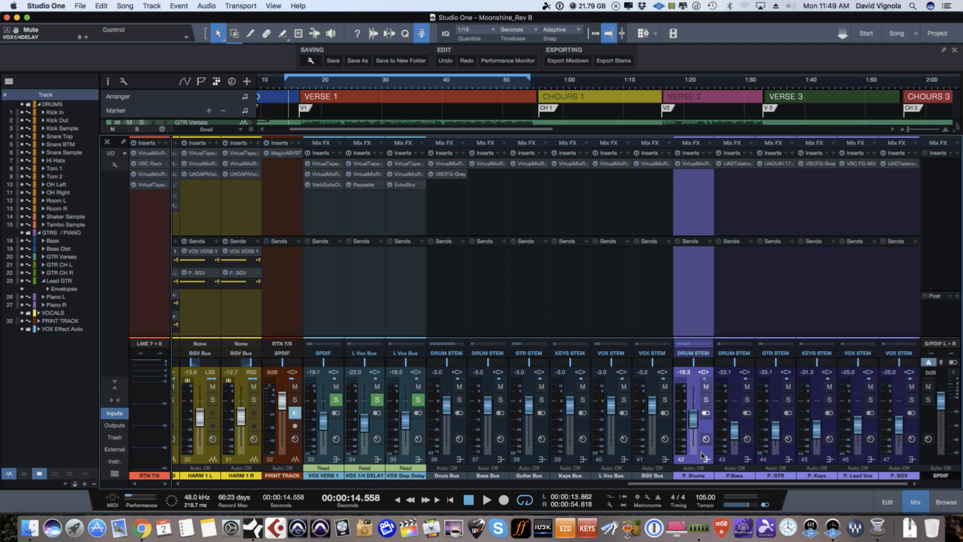
shift+click(908, 458)
click(911, 387)
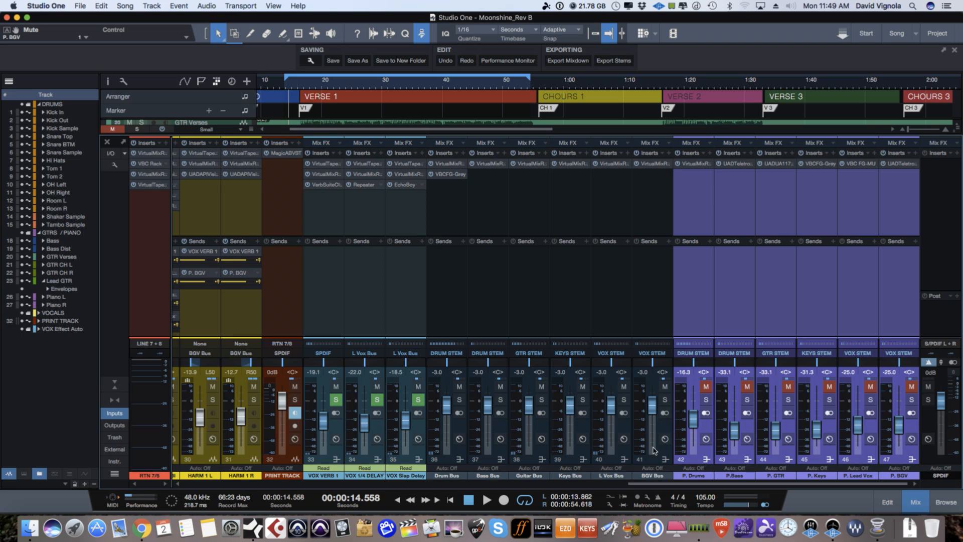
- Highlight the bus channels from Drum Bus to BGV Bus, and reselect the parallel channels from P. Drums to P. BGV
click(462, 458)
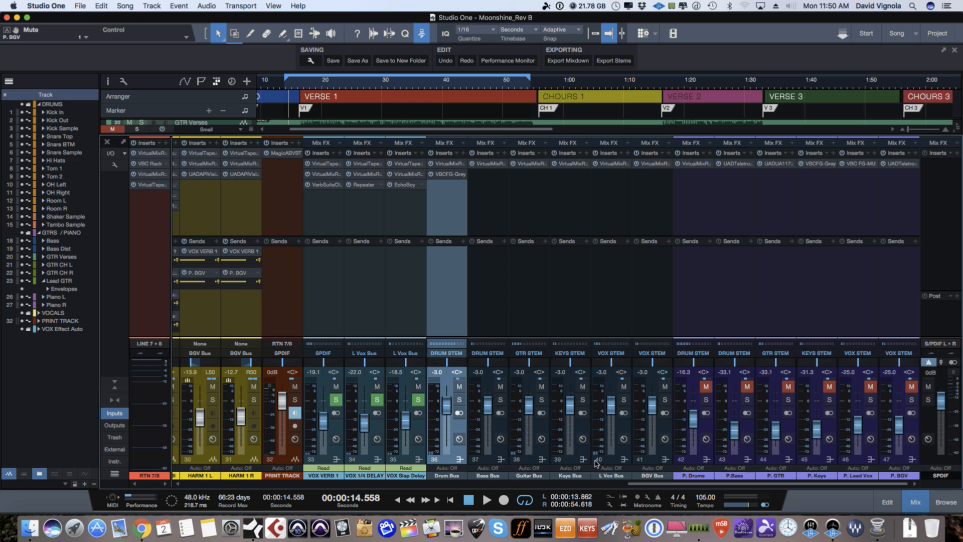
shift+click(663, 458)
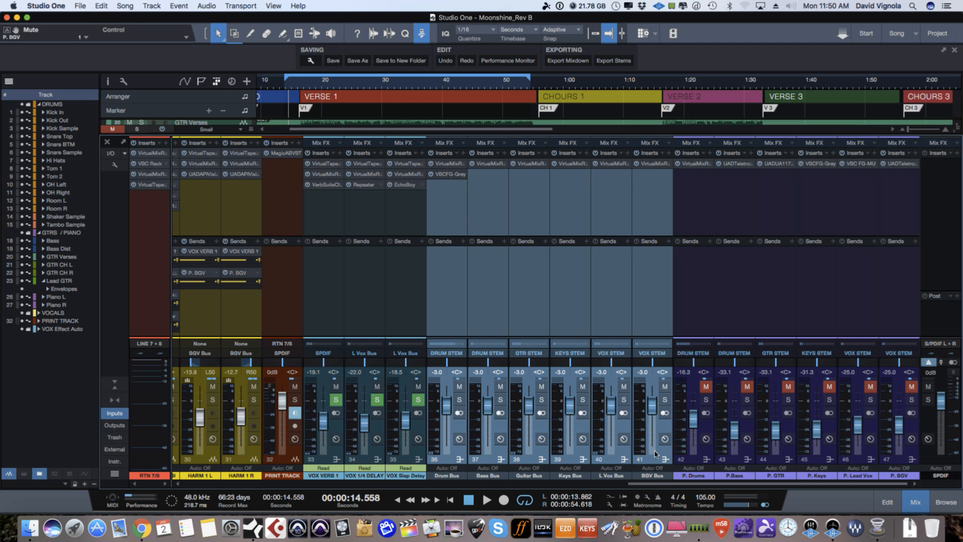
click(699, 456)
shift+click(912, 458)
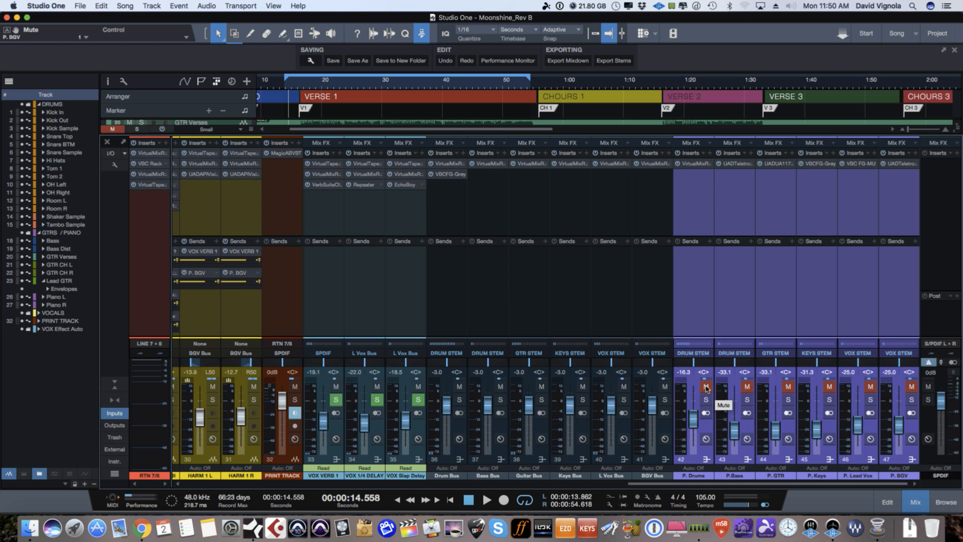
- Play Verse 1 while repeatedly unmuting and muting the selected parallel channels to compare the mix, leave them unmuted, and stop playback
key(space)
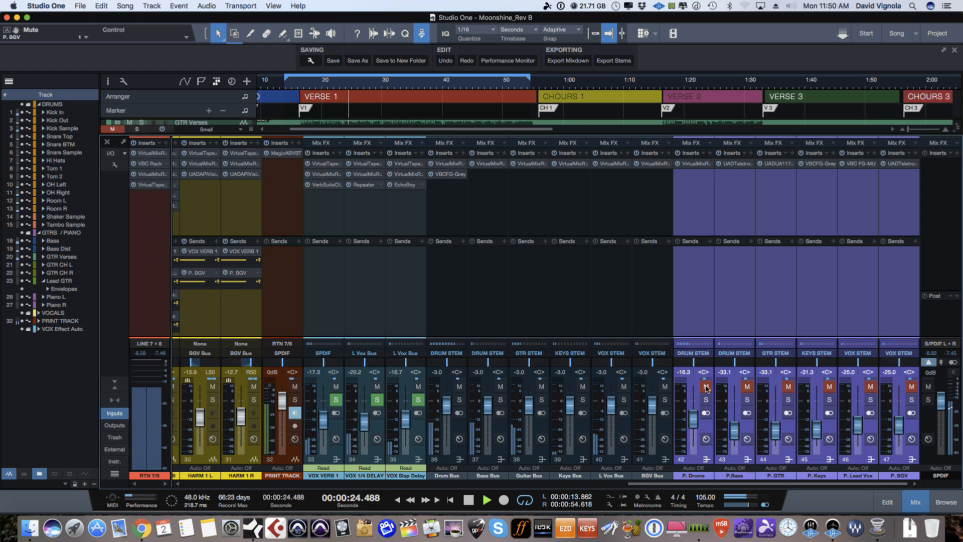
click(706, 387)
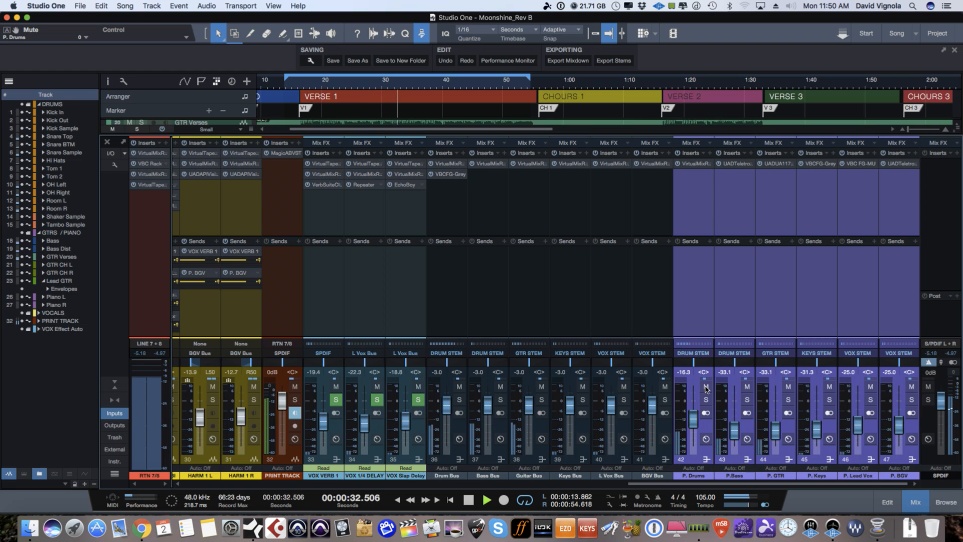
click(706, 387)
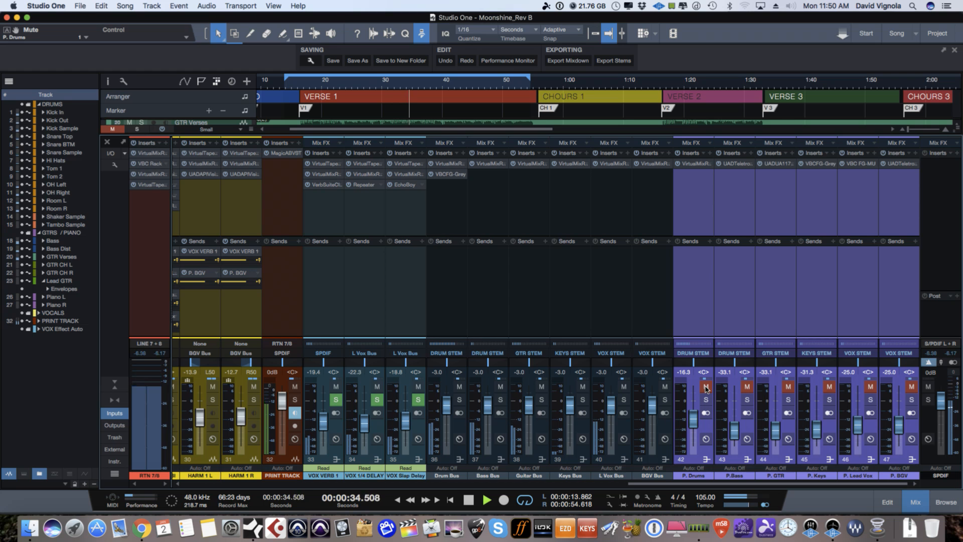
click(706, 387)
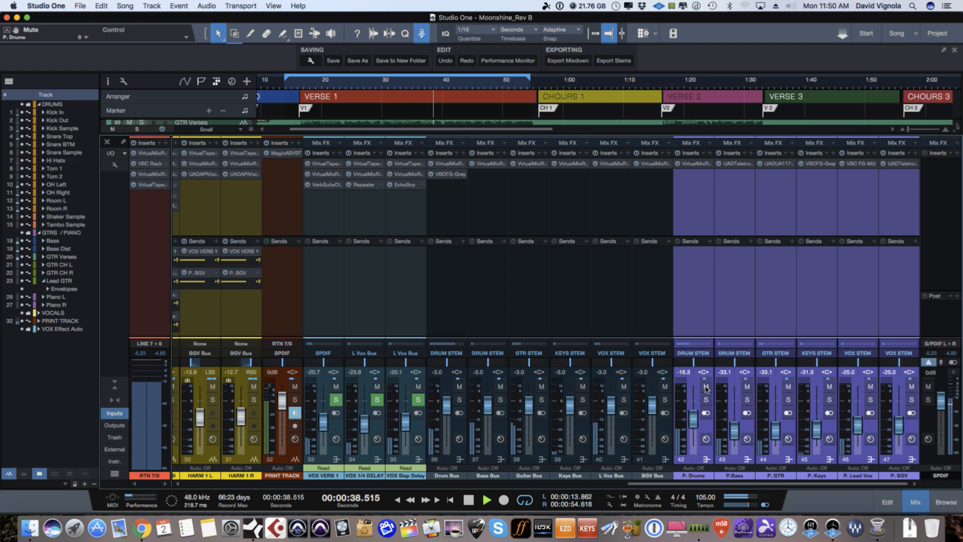
click(706, 387)
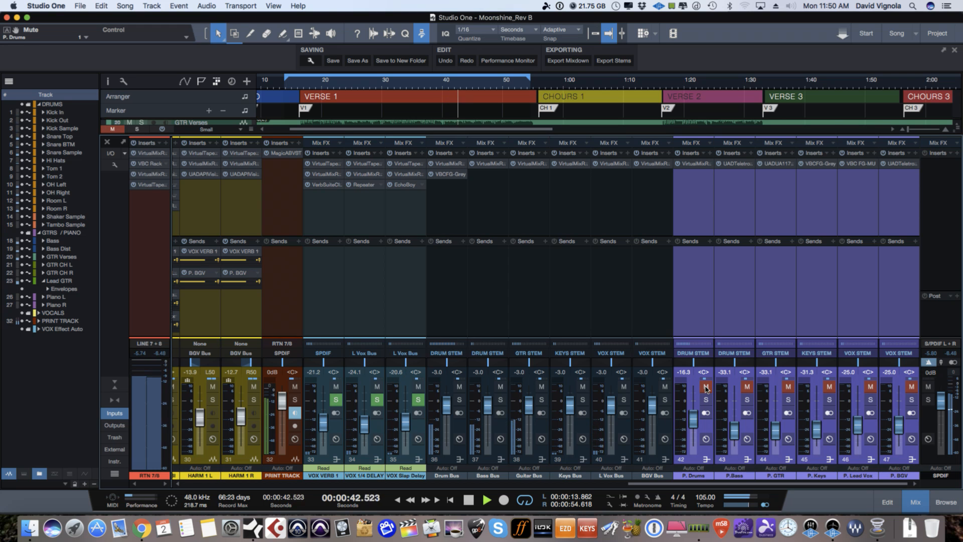
click(706, 386)
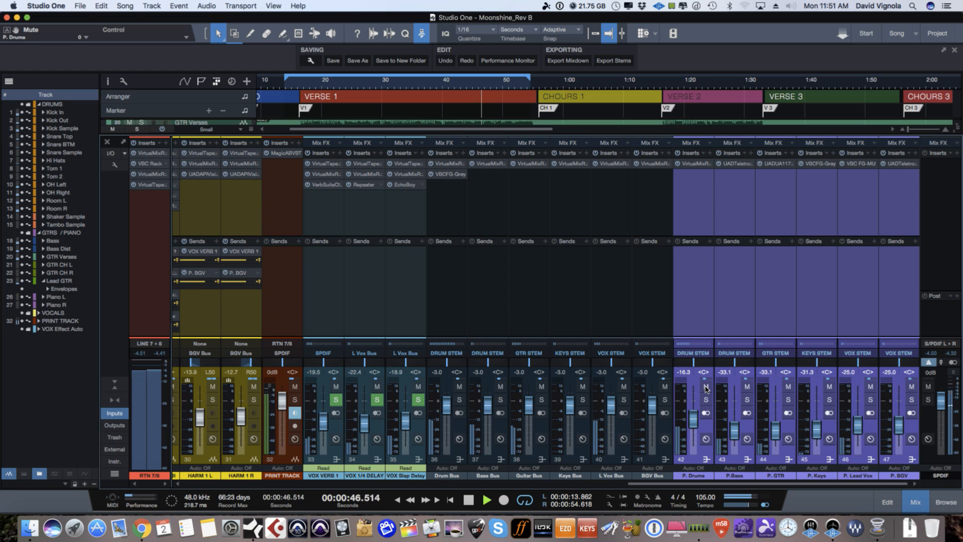
click(706, 386)
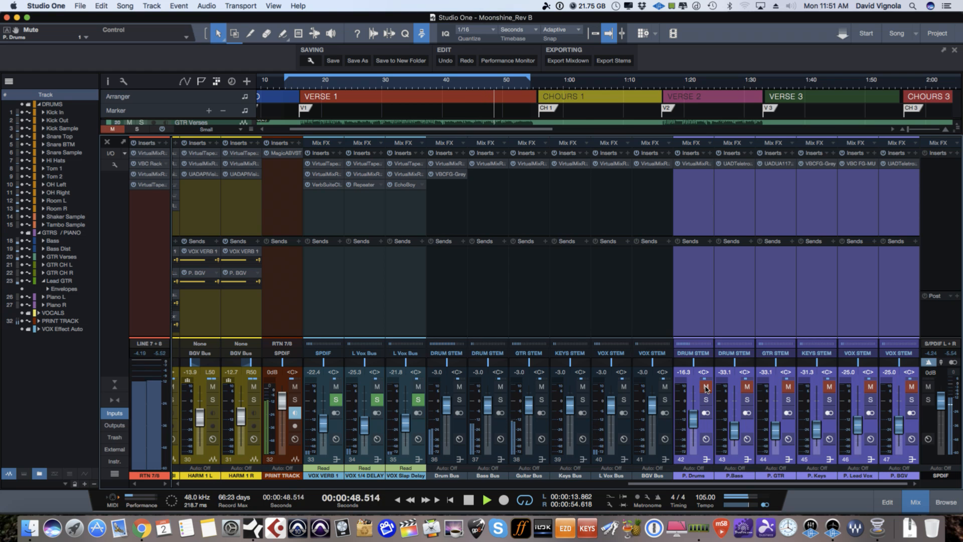
click(706, 387)
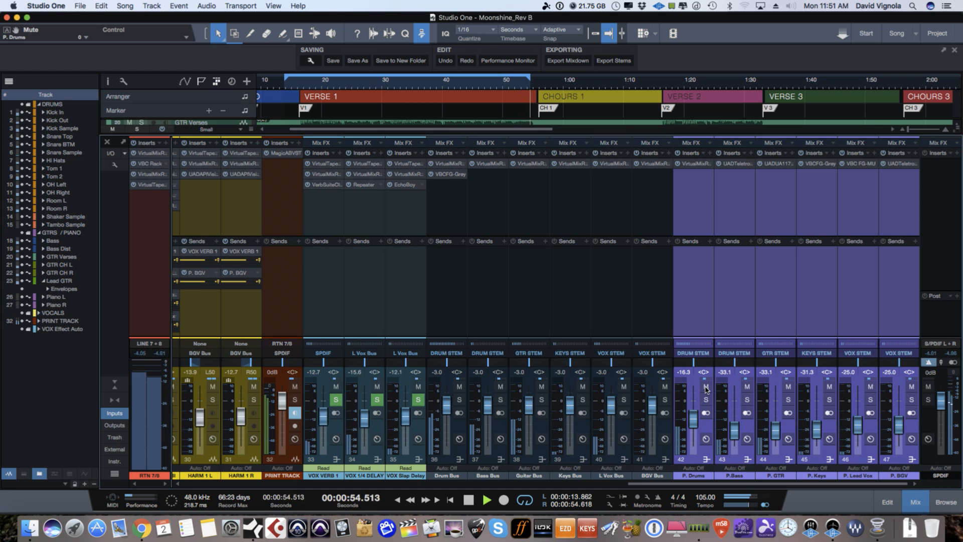
key(space)
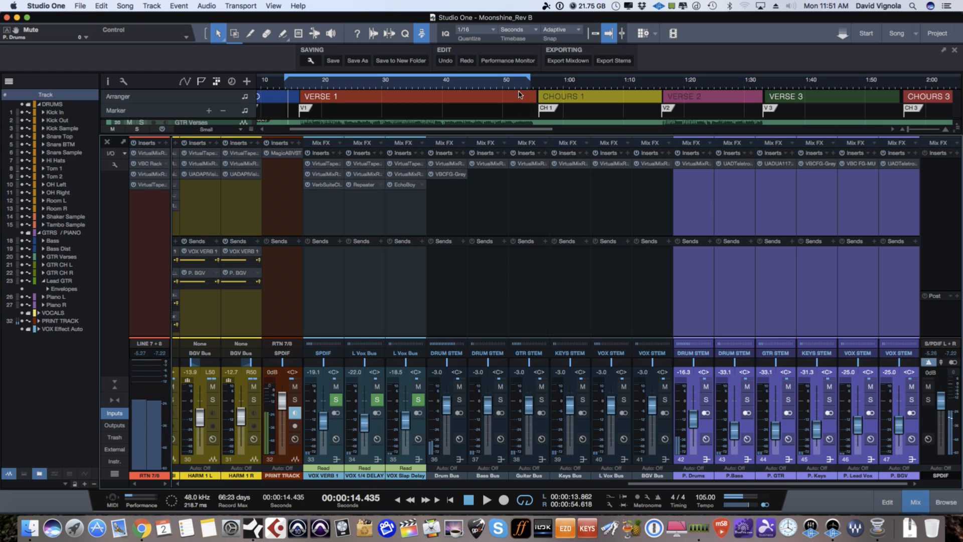
- Extend the loop end to 56.278 s, at the start of the first chorus
drag(529, 79, 540, 80)
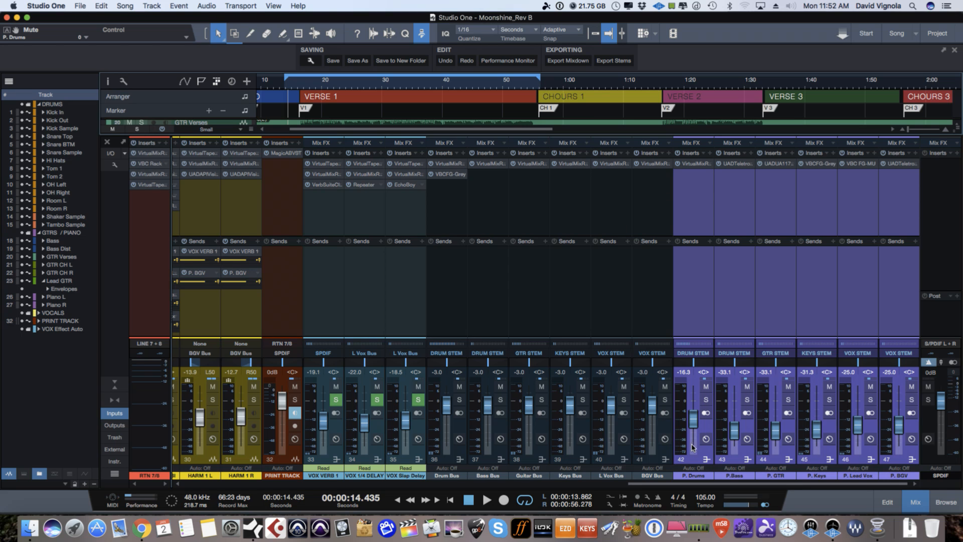
- Select only P. Drums, examine The Monster processor in its Virtual Mix Rack insert, and close the plug-in window
click(704, 454)
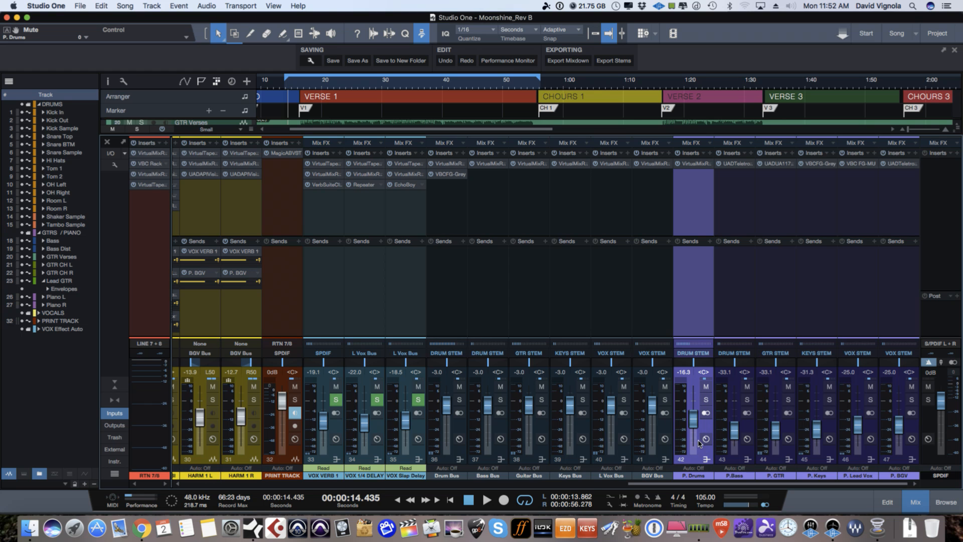
click(694, 163)
drag(468, 103, 502, 50)
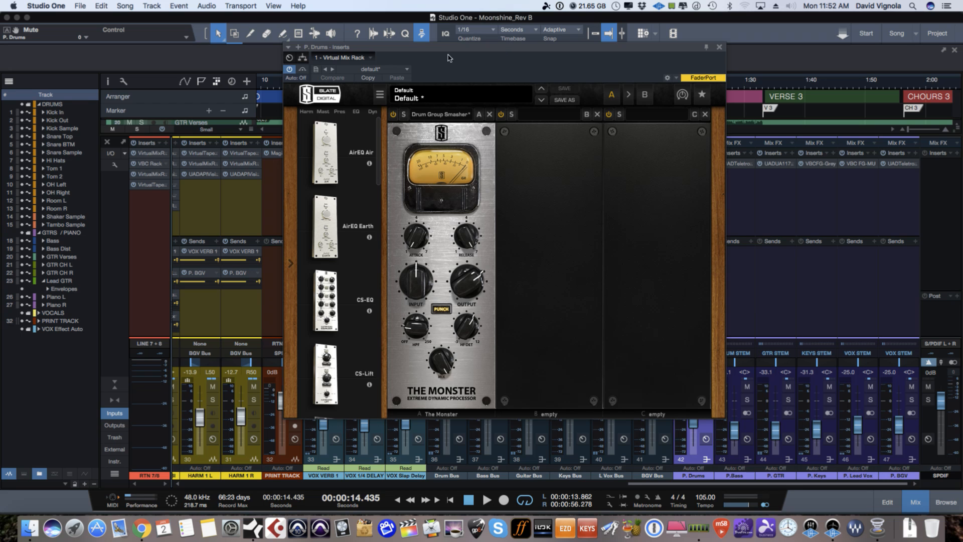
drag(447, 48, 439, 37)
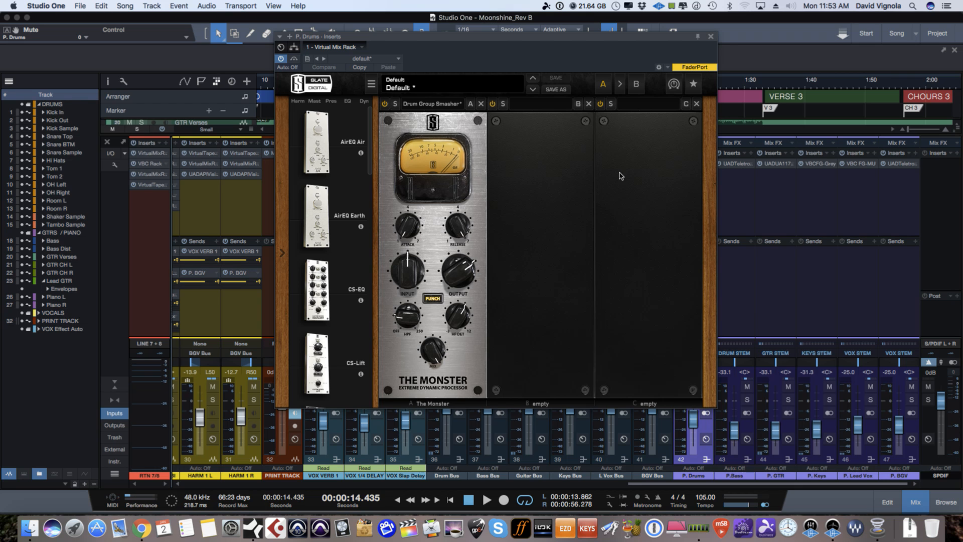
click(710, 38)
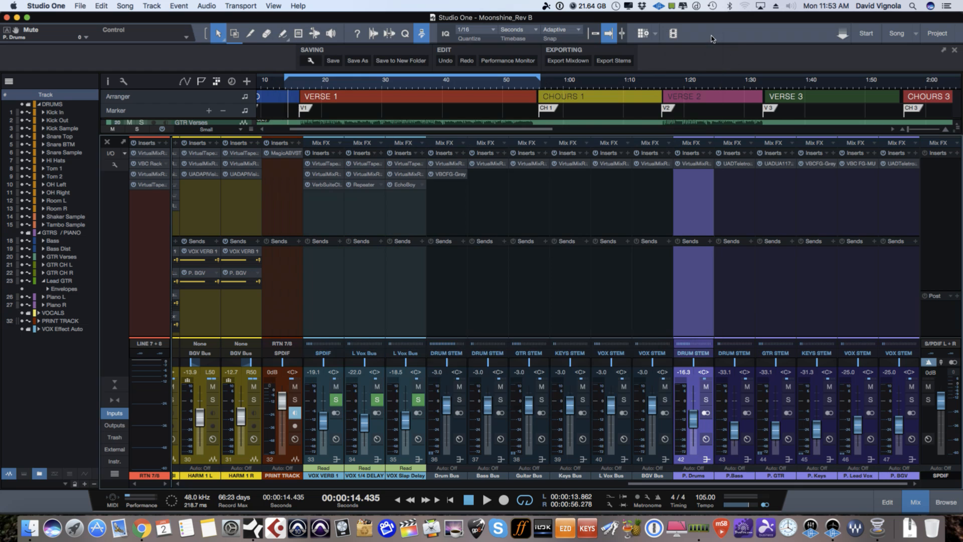
- Solo the Drum Bus and PRINT TRACK, start playback, and add P. Drums to the solo to hear the parallel compression
click(460, 400)
click(296, 400)
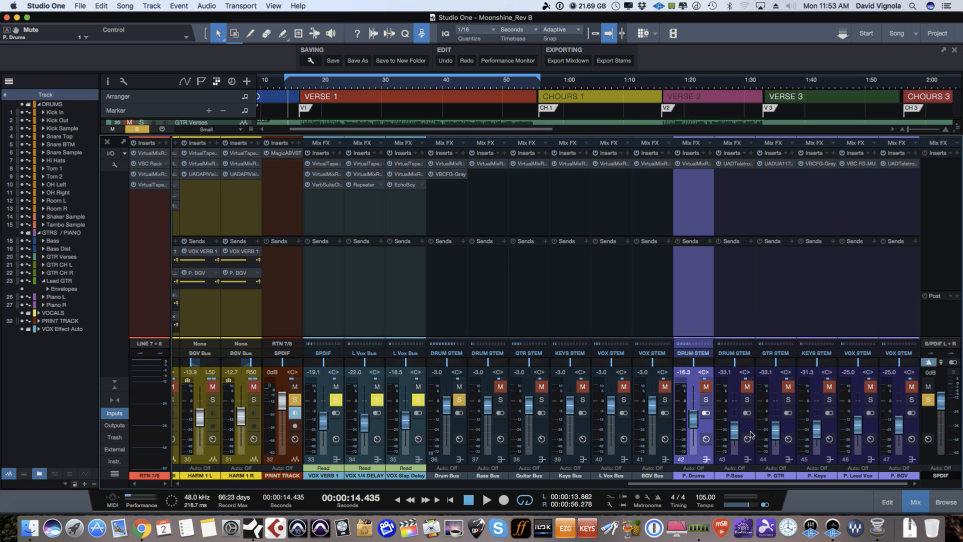
key(space)
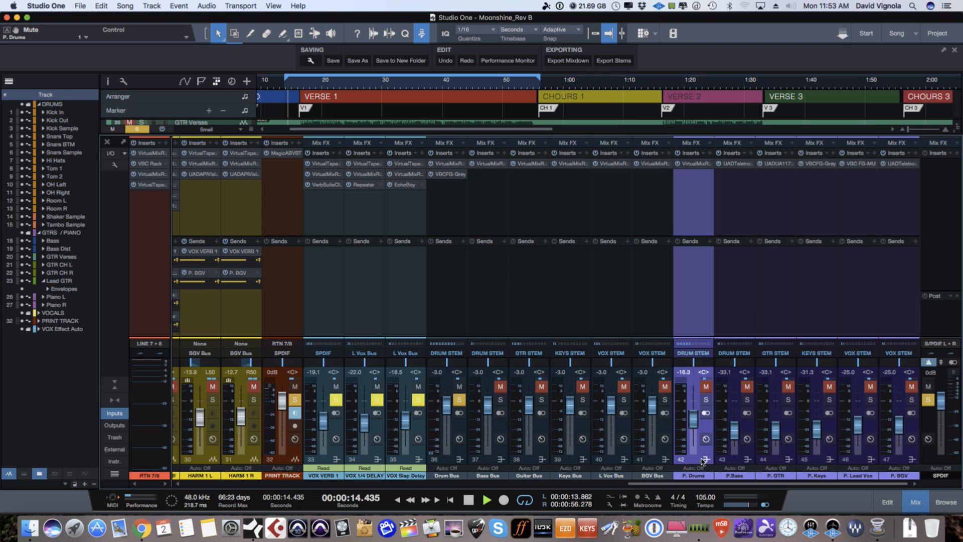
click(706, 401)
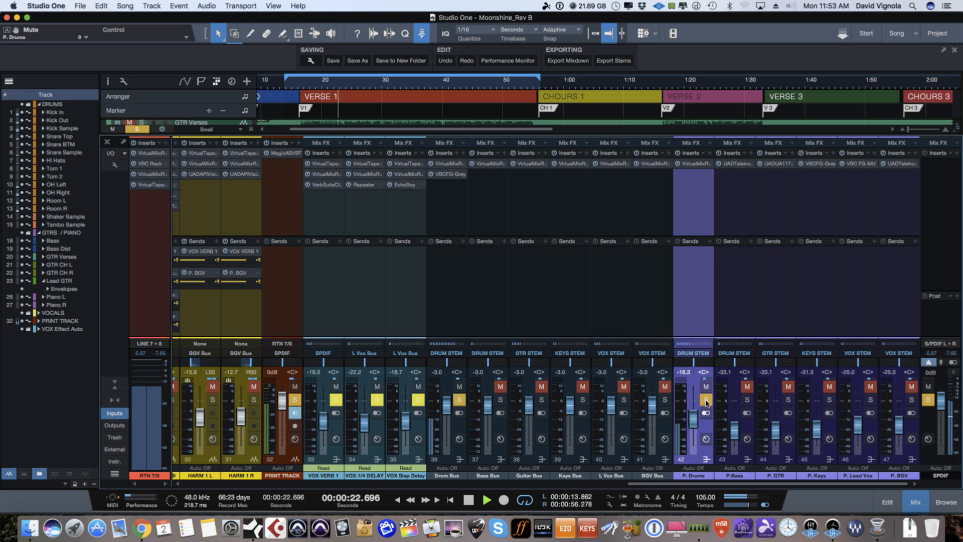
- Watch The Monster's meter on P. Drums during playback, close the plug-in, and review the P. Drums sends on the drum channels
click(693, 163)
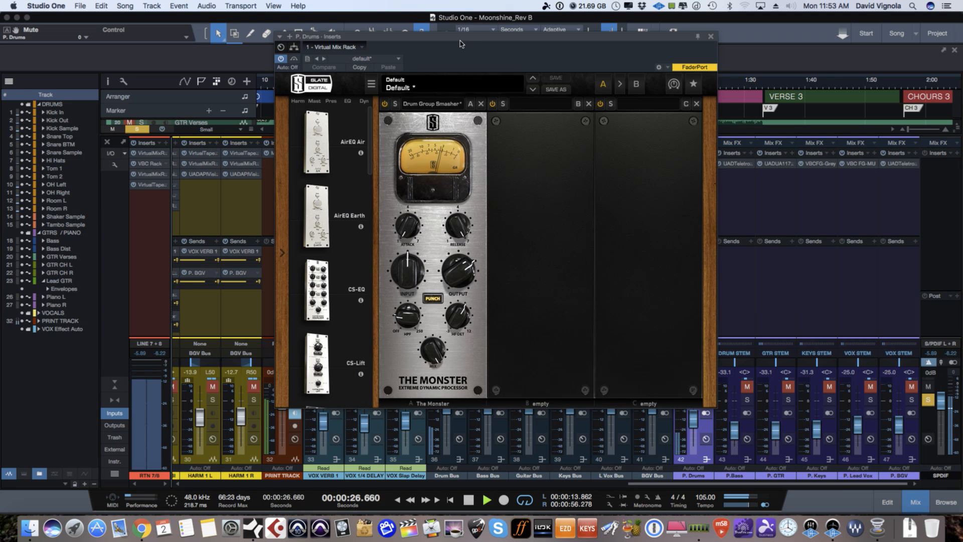
drag(459, 39, 447, 61)
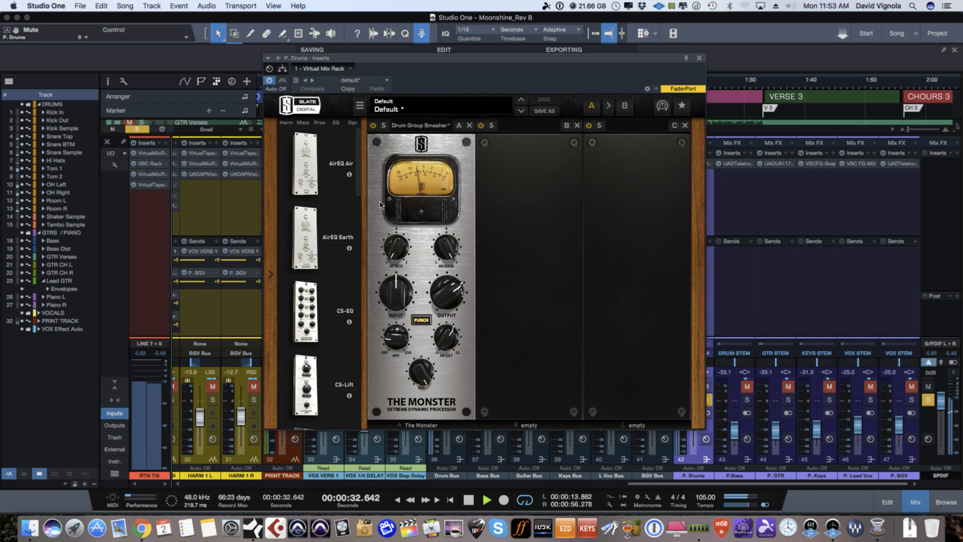
key(space)
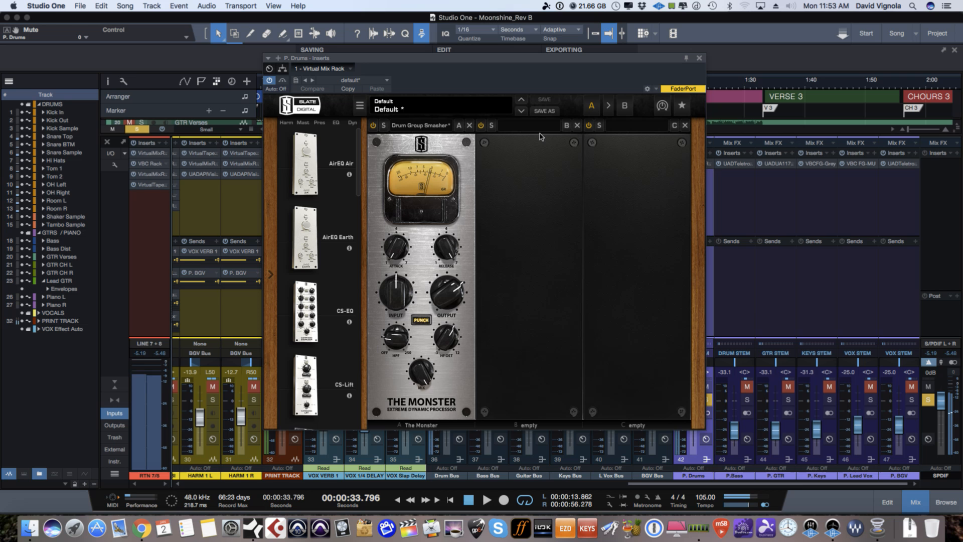
click(699, 57)
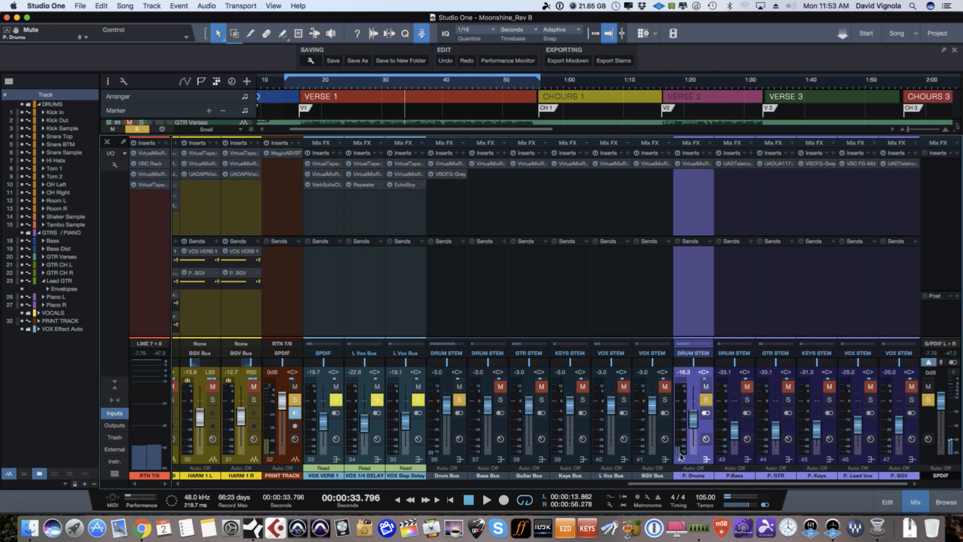
drag(682, 484, 120, 479)
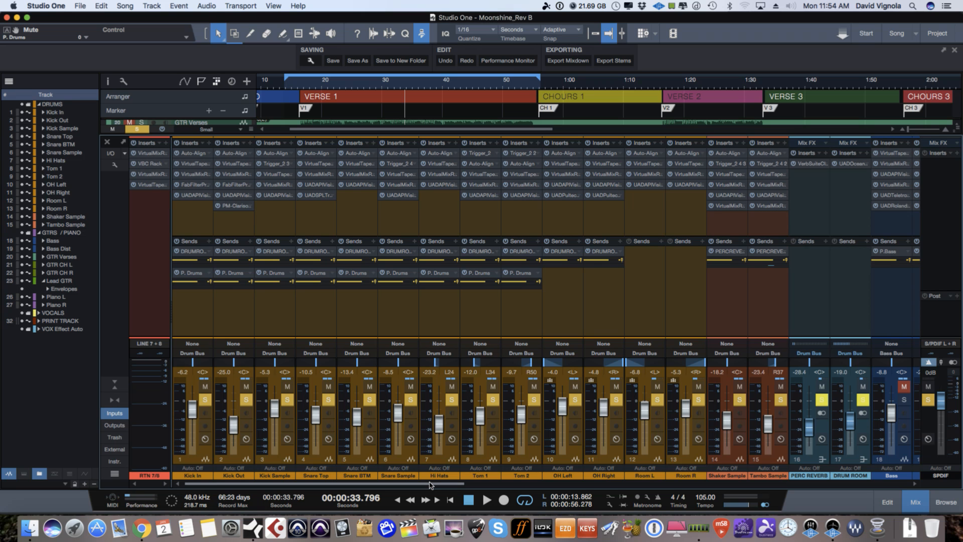
drag(430, 484, 929, 530)
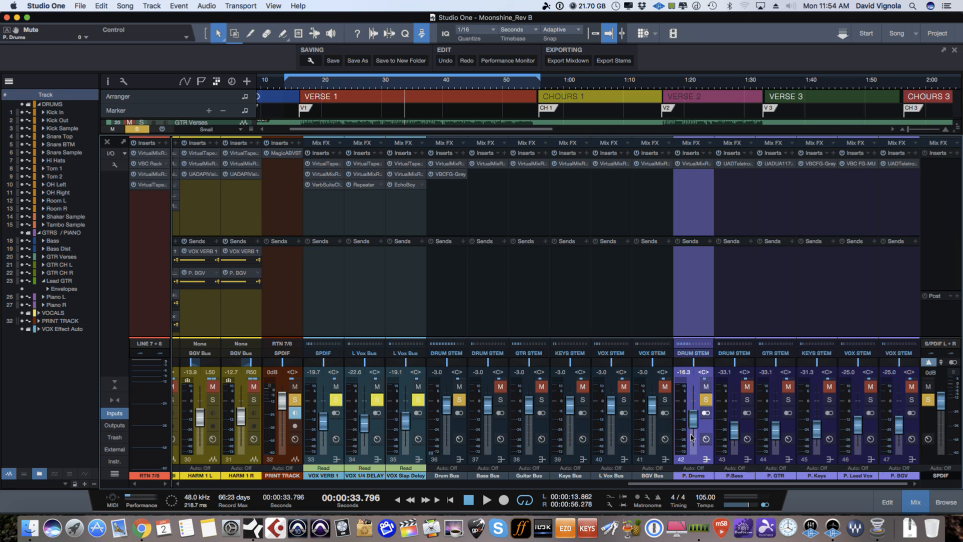
- Solo the Bass Bus, resume playback, add P.Bass to the solo, and select the P.Bass channel
click(501, 400)
key(space)
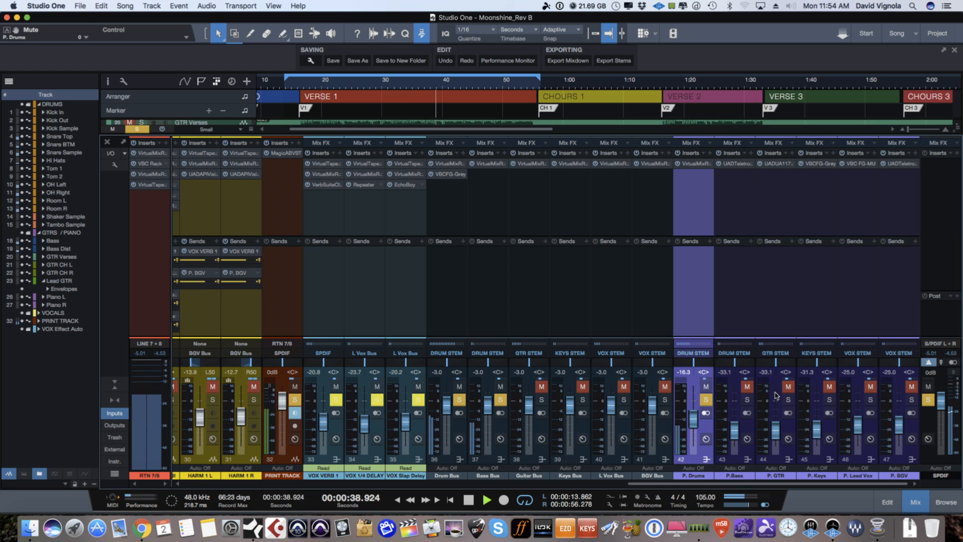
click(747, 400)
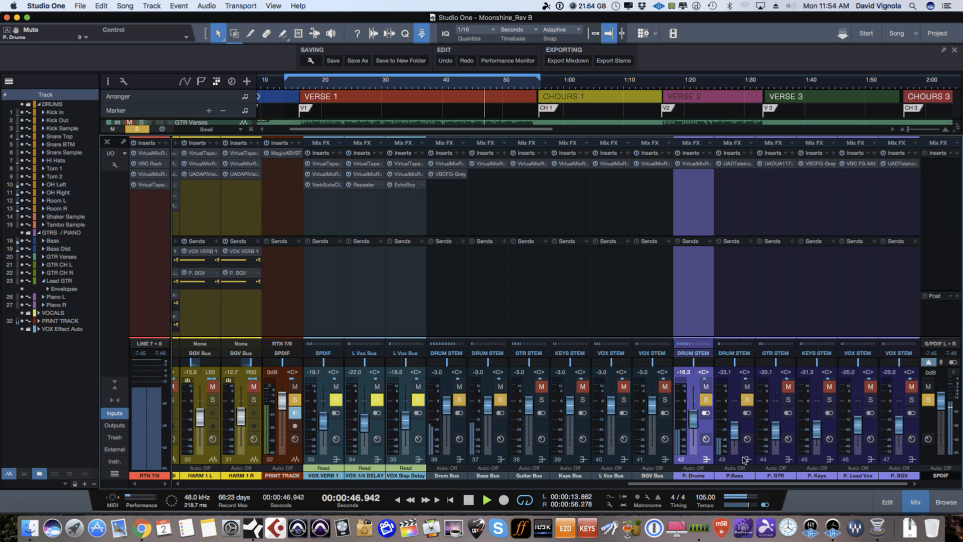
click(739, 340)
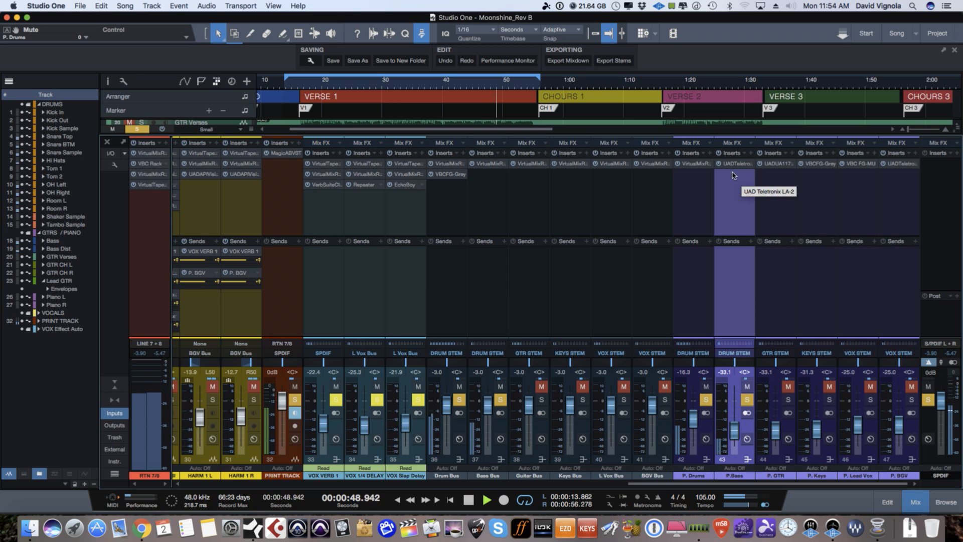
- Open the Teletronix LA-2 insert on P.Bass, position its window clear of the toolbar, and watch its meter during playback
key(space)
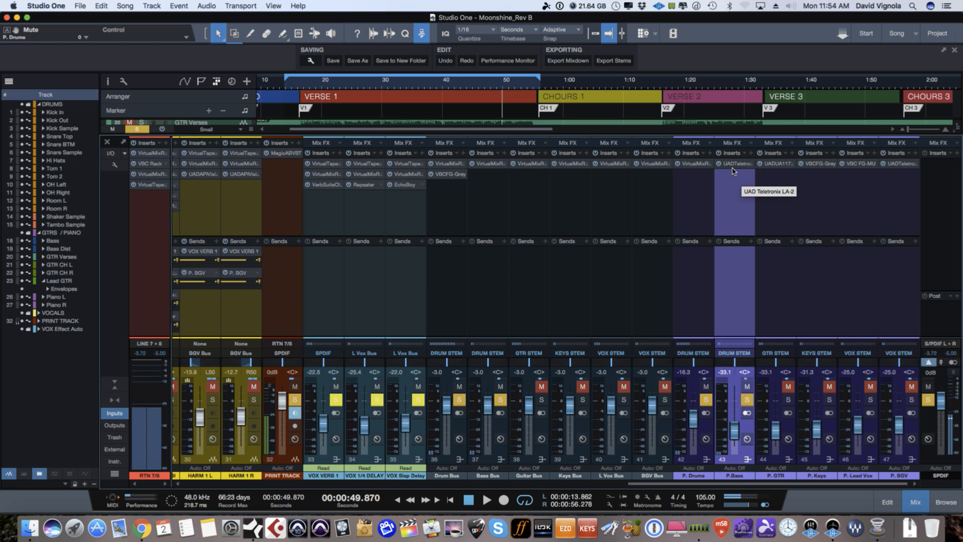
click(733, 169)
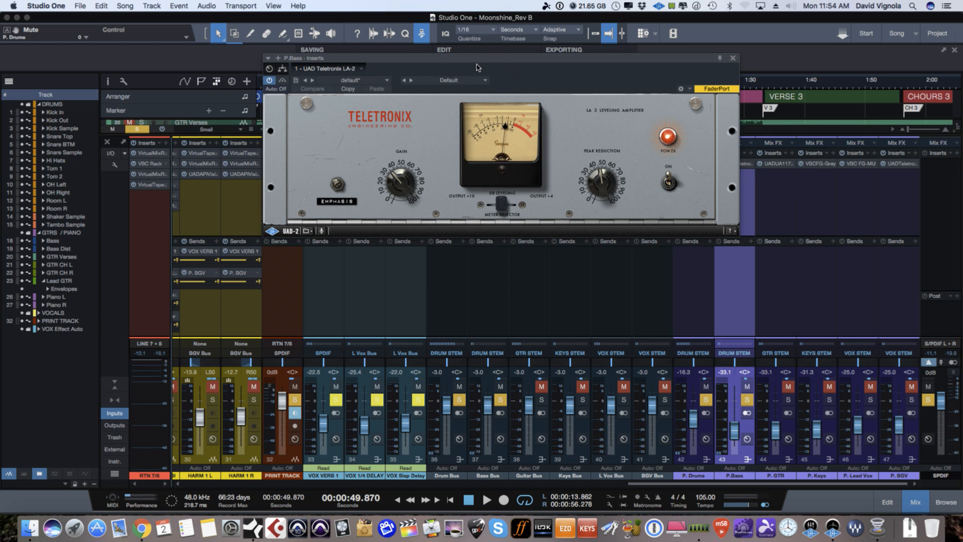
drag(481, 63, 483, 101)
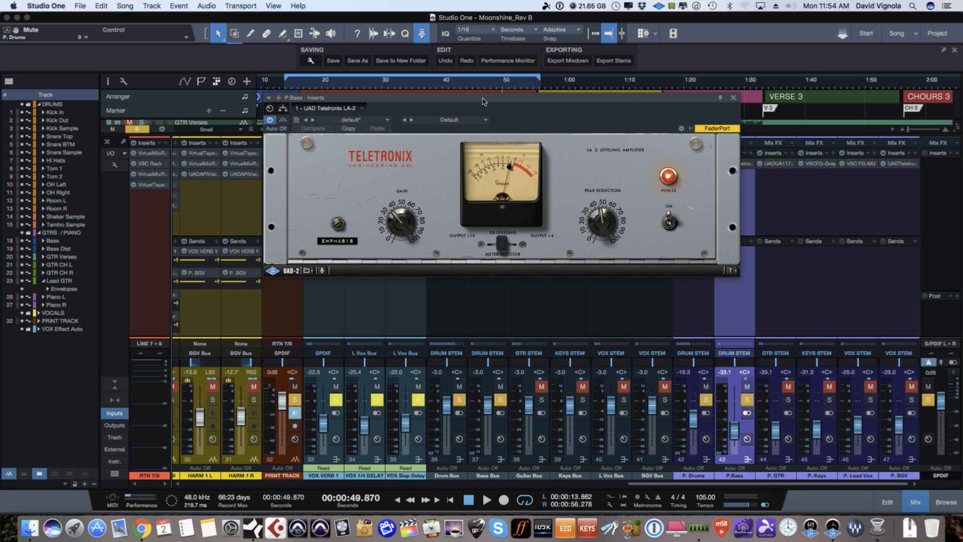
key(space)
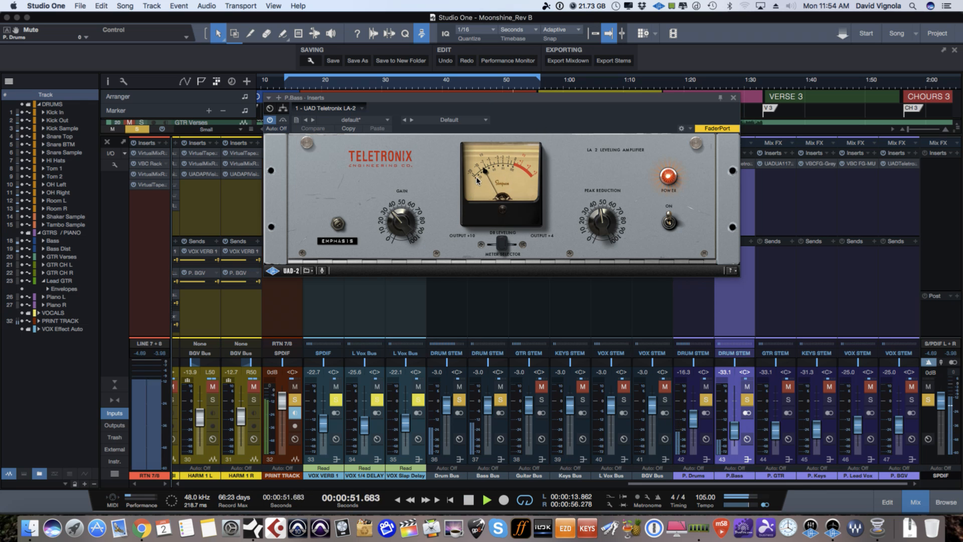
- Compare the bass with P.Bass muted and unmuted, and close the LA-2 window
click(747, 386)
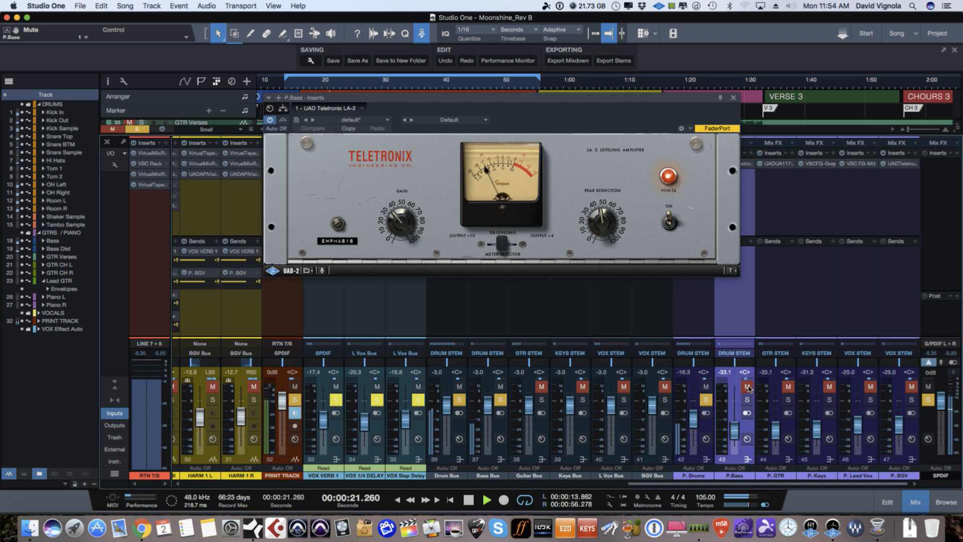
click(747, 387)
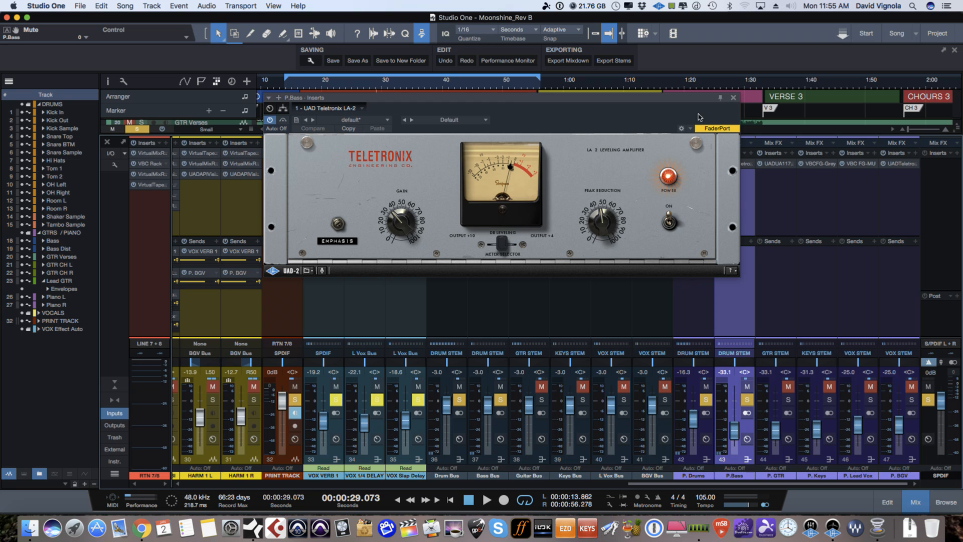
click(733, 97)
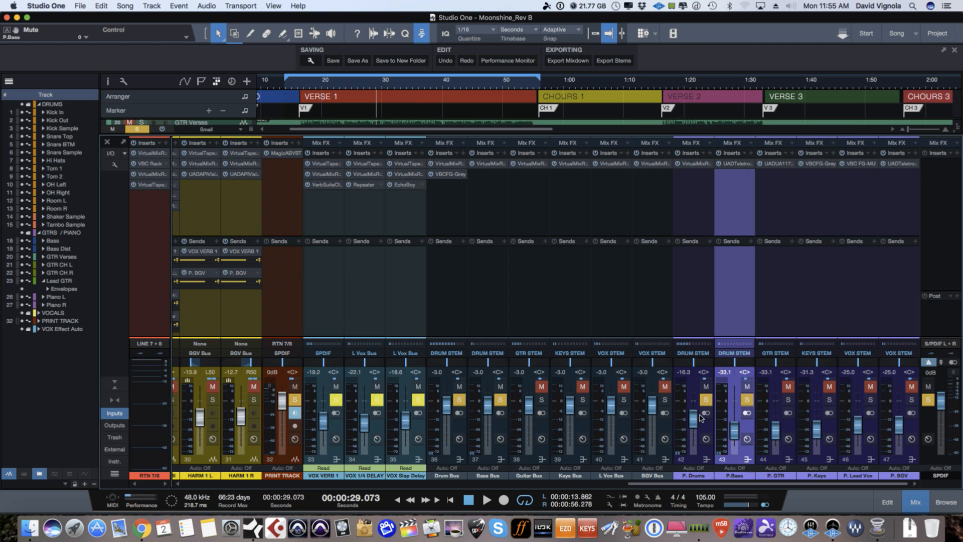
- Select and unmute P. GTR, unmute and solo the Guitar Bus, and start playback
click(789, 464)
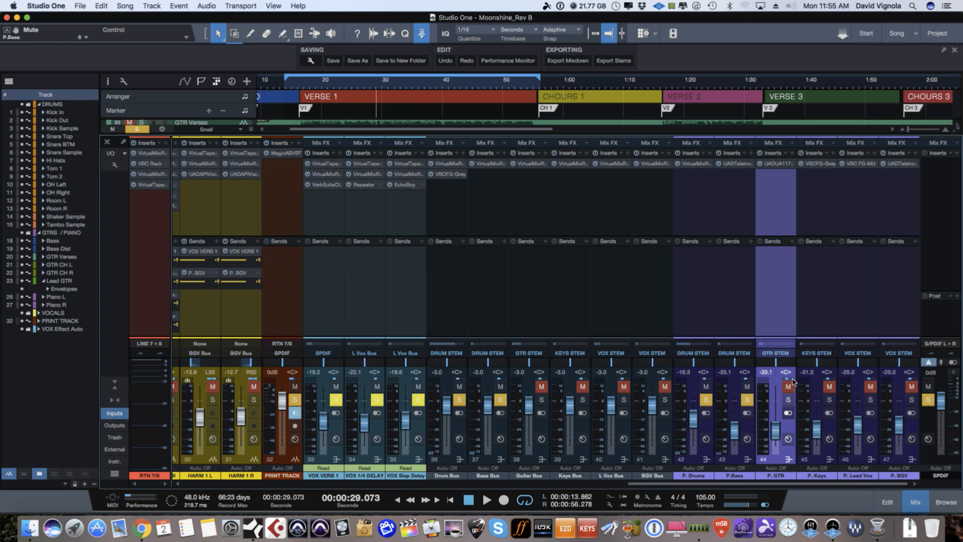
click(789, 387)
click(541, 386)
click(542, 399)
key(space)
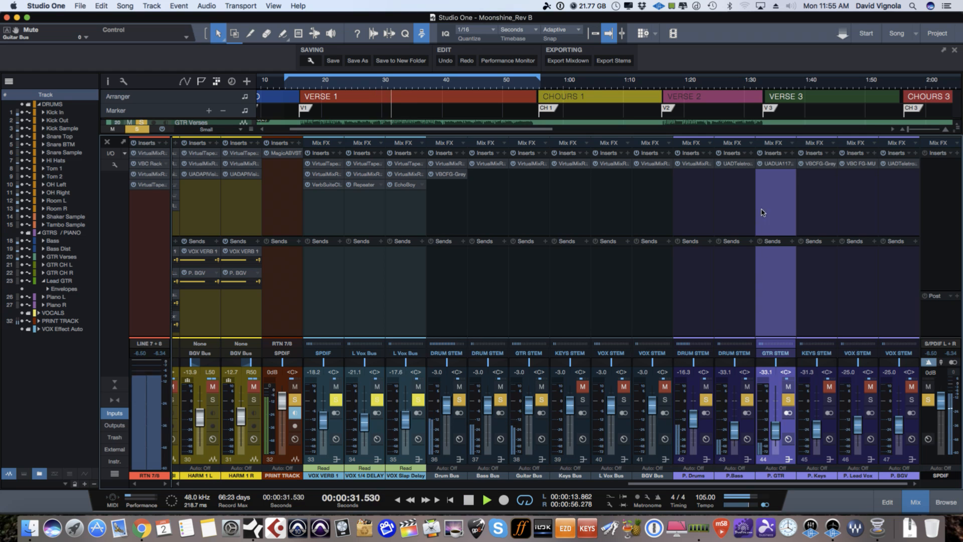
- Examine the UA 1176AE limiter inserted on P. GTR during playback, and close its window
click(777, 165)
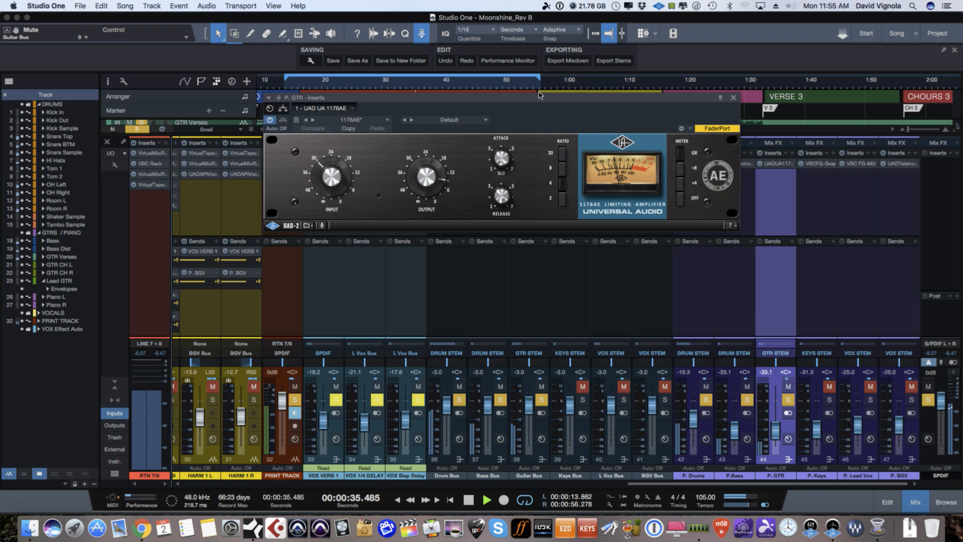
drag(541, 93, 541, 179)
key(space)
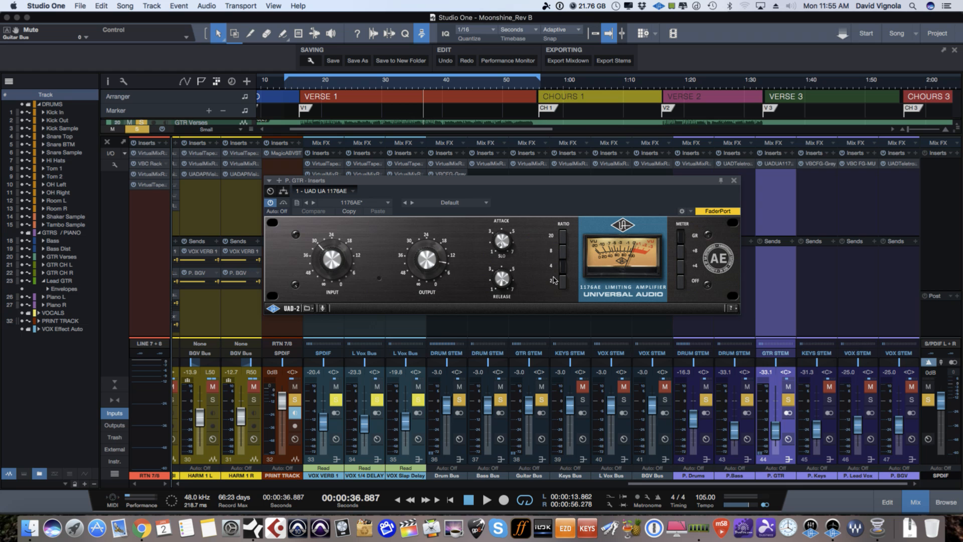
key(space)
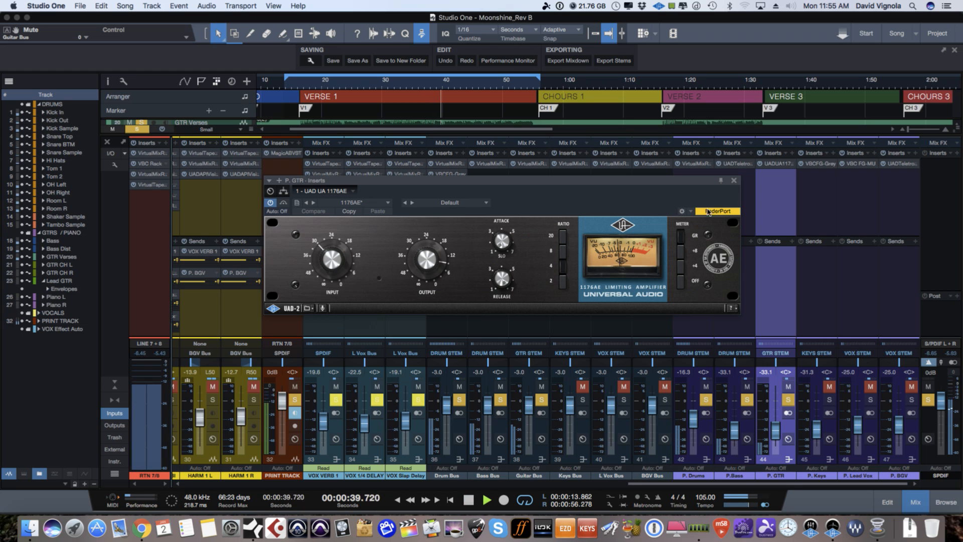
click(734, 180)
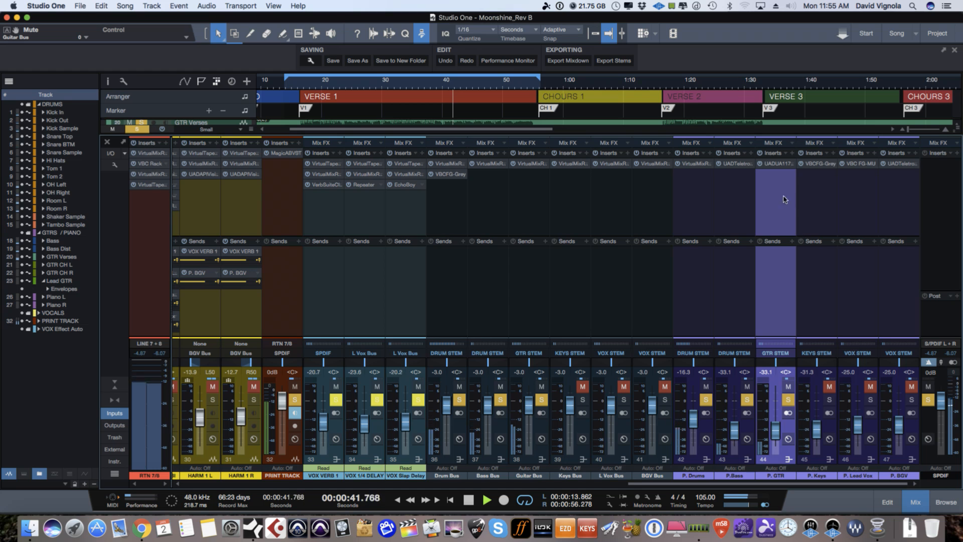
- Compare the guitars with P. GTR muted and unmuted, solo P. GTR, and extend the loop end slightly past VERSE 1
click(788, 386)
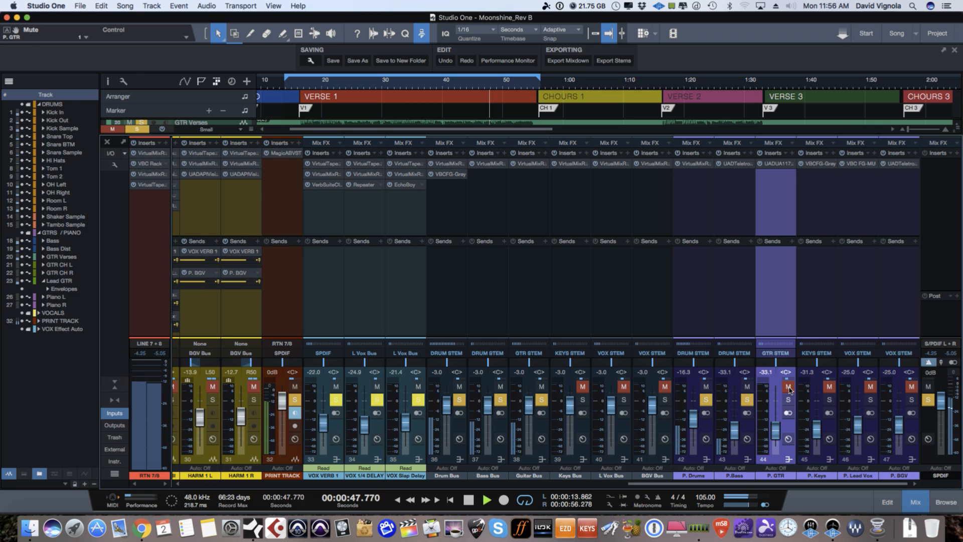
click(788, 386)
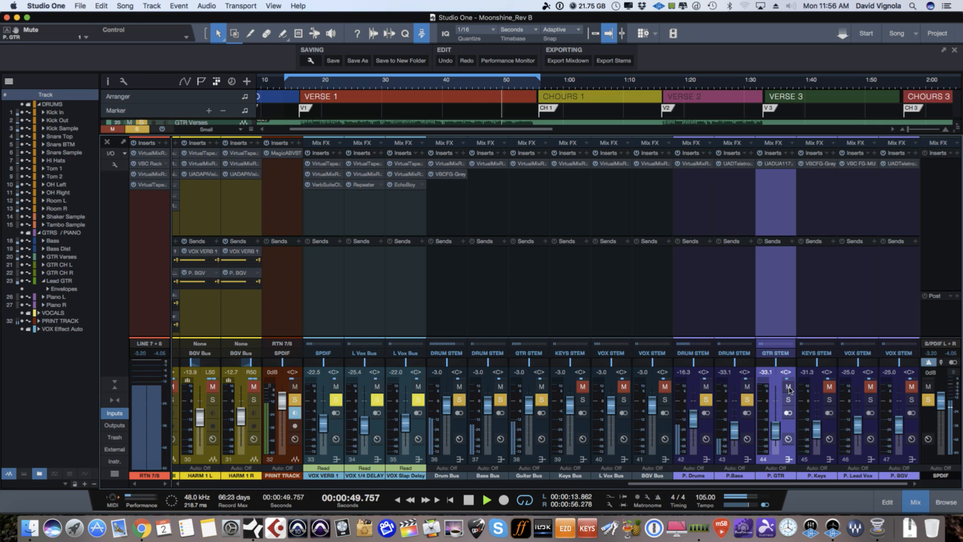
click(788, 399)
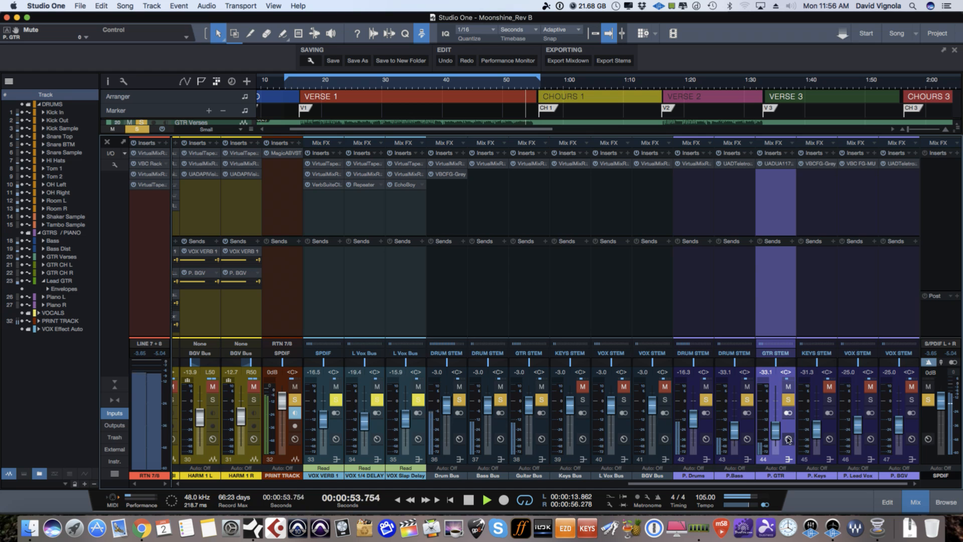
key(space)
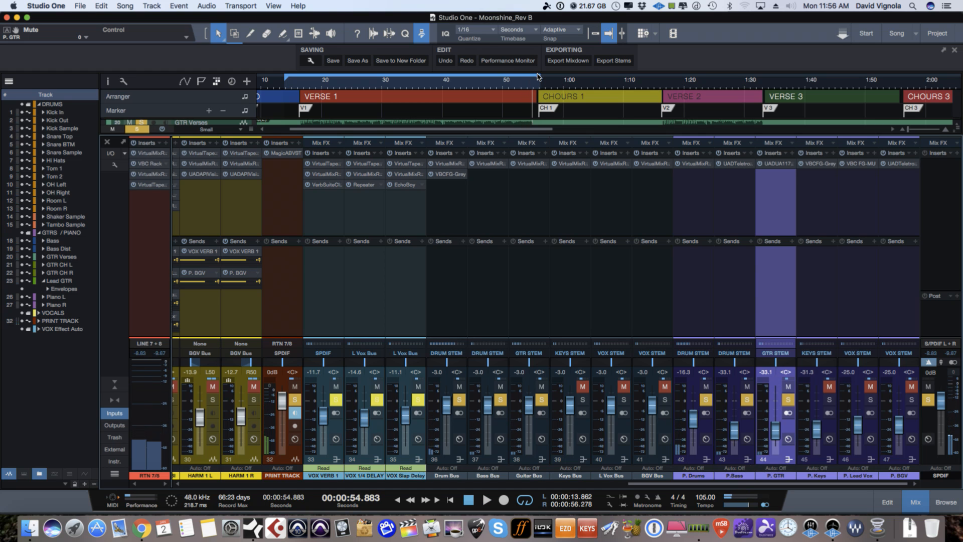
drag(539, 78, 545, 78)
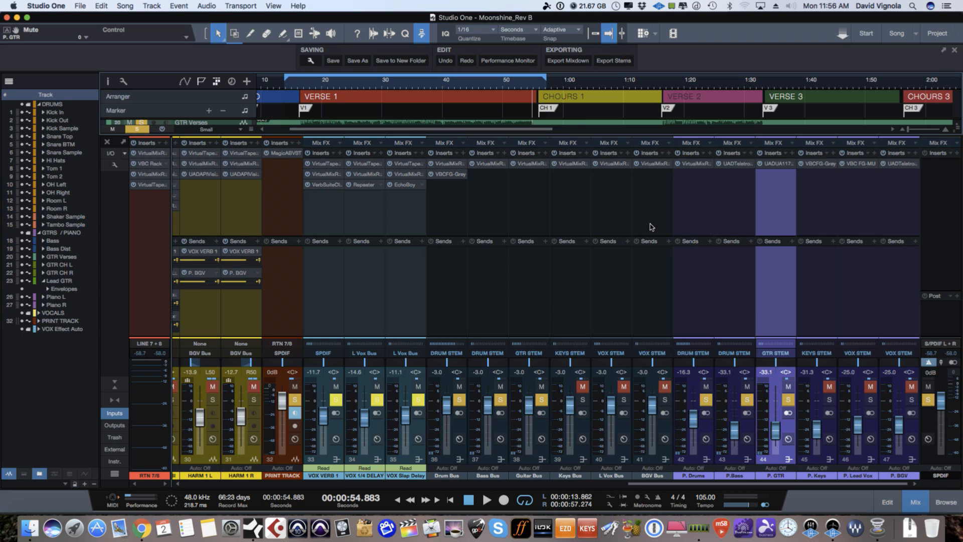
- Select P. Keys and open its VBC FG-Grey compressor, placing the plug-in window above the faders
click(826, 455)
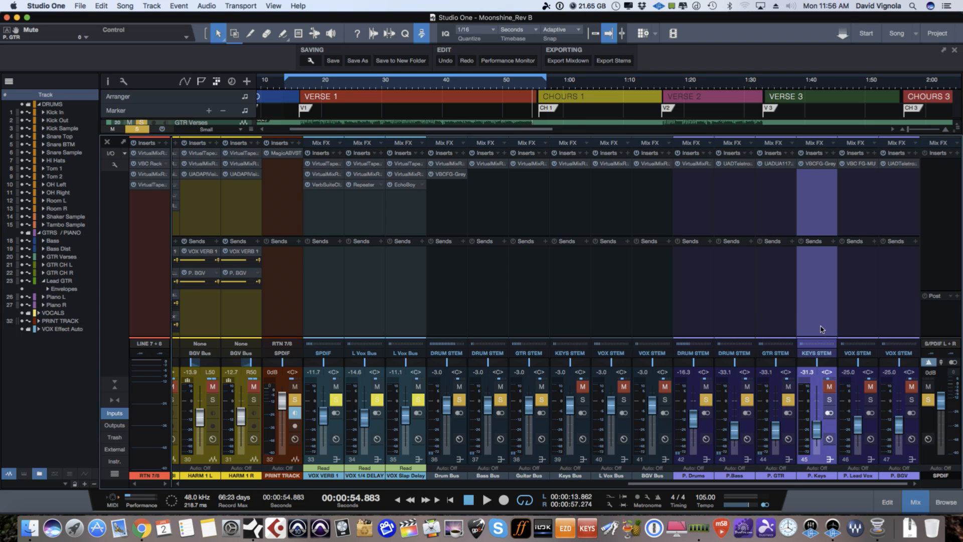
click(815, 164)
drag(559, 186, 578, 179)
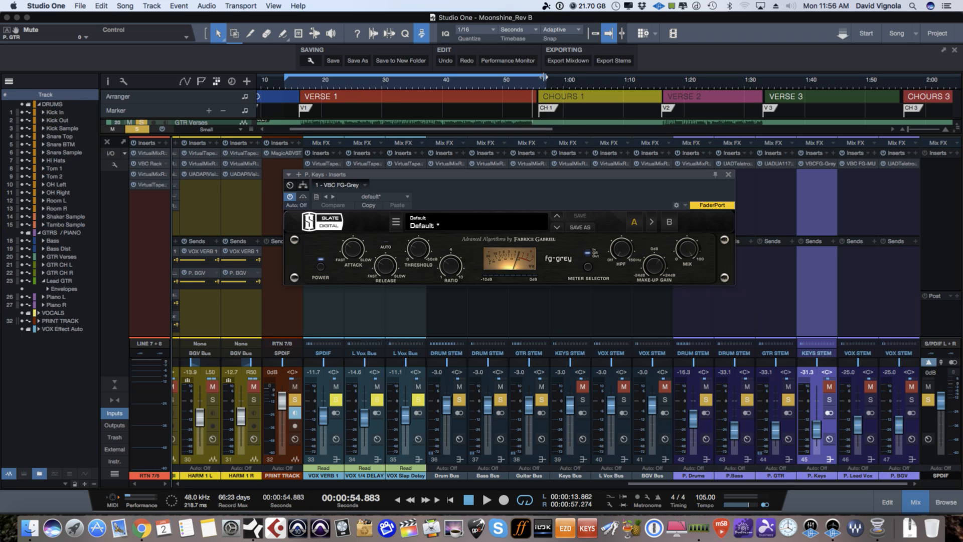
- Set the loop range to cover the CHOURS 1 section and play it back
drag(545, 78, 660, 84)
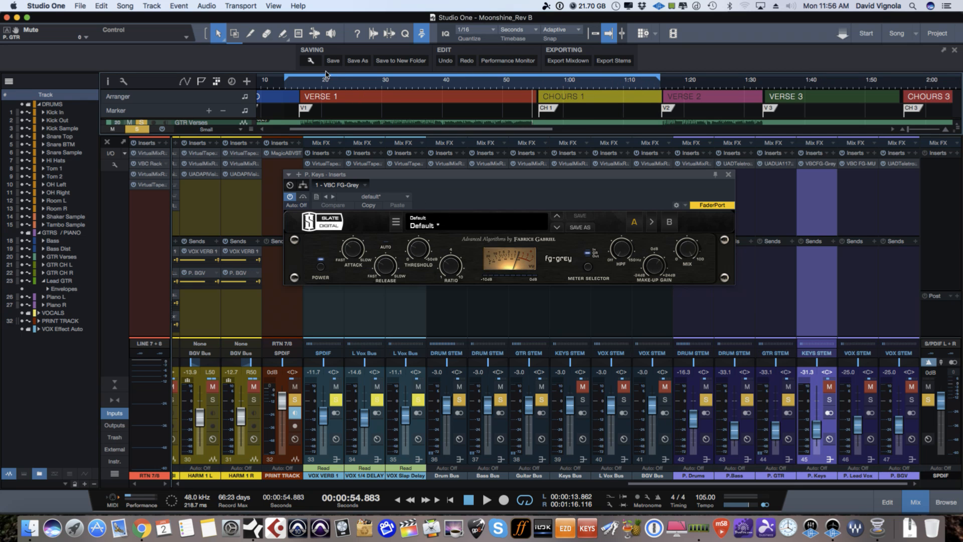
drag(282, 78, 540, 91)
key(space)
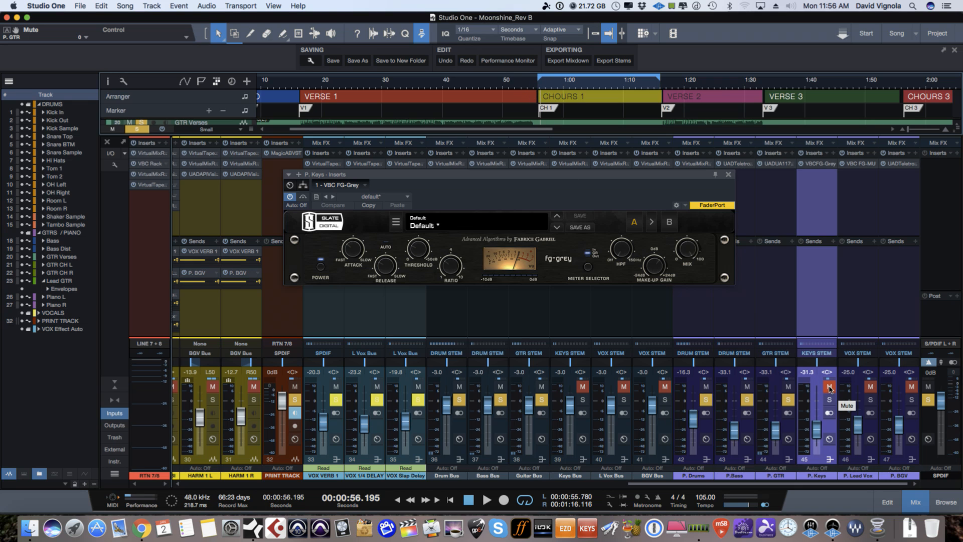
key(space)
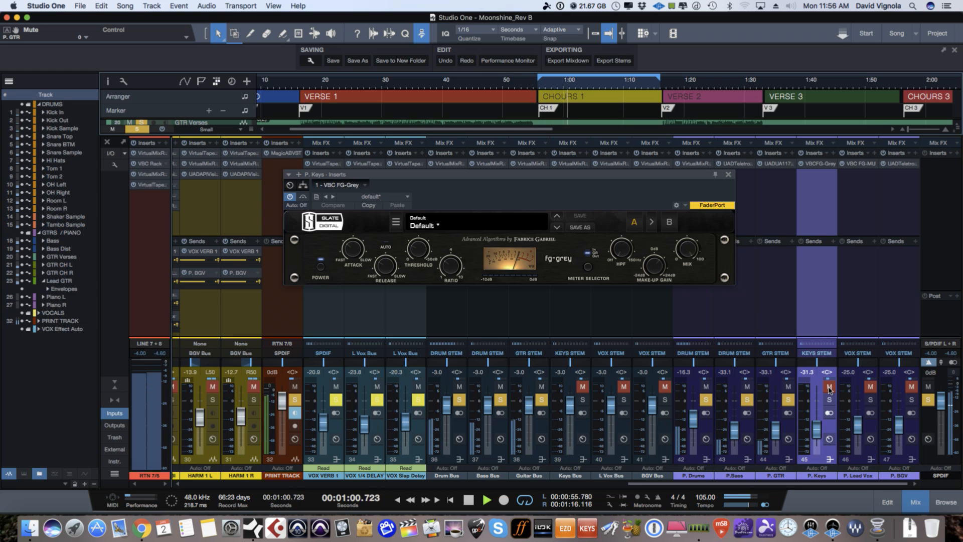
- Unmute and solo P. Keys, raise its fader to -25.6 dB during playback, and close the FG-Grey window
click(829, 388)
drag(818, 438, 818, 434)
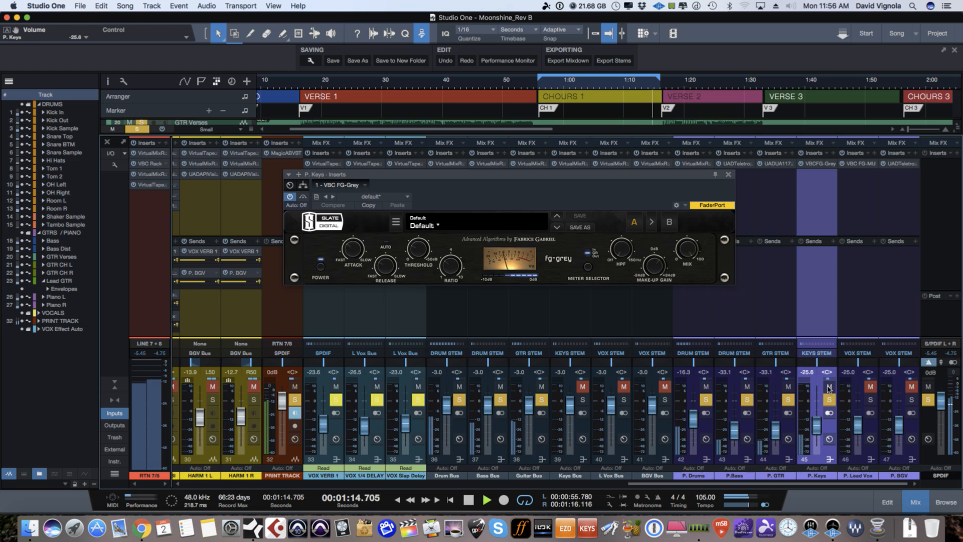
key(space)
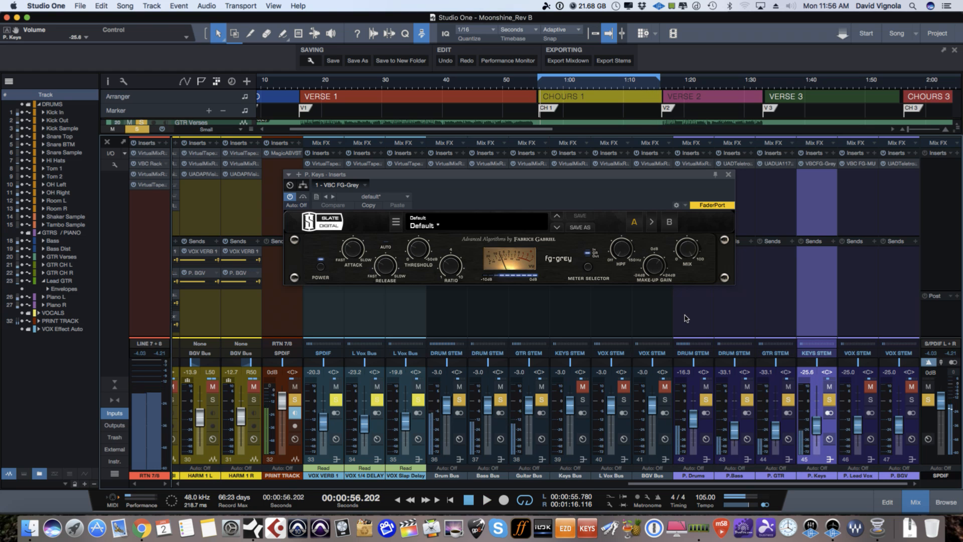
click(729, 175)
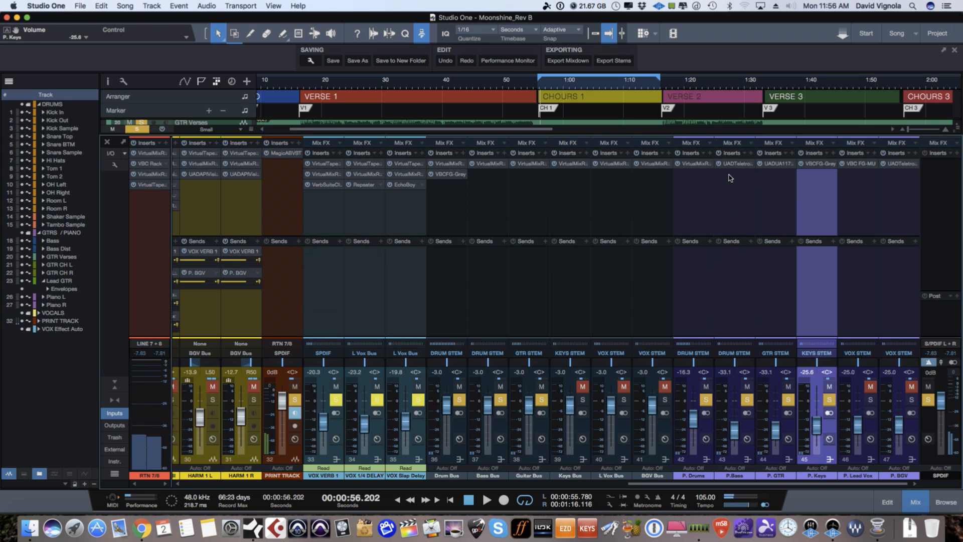